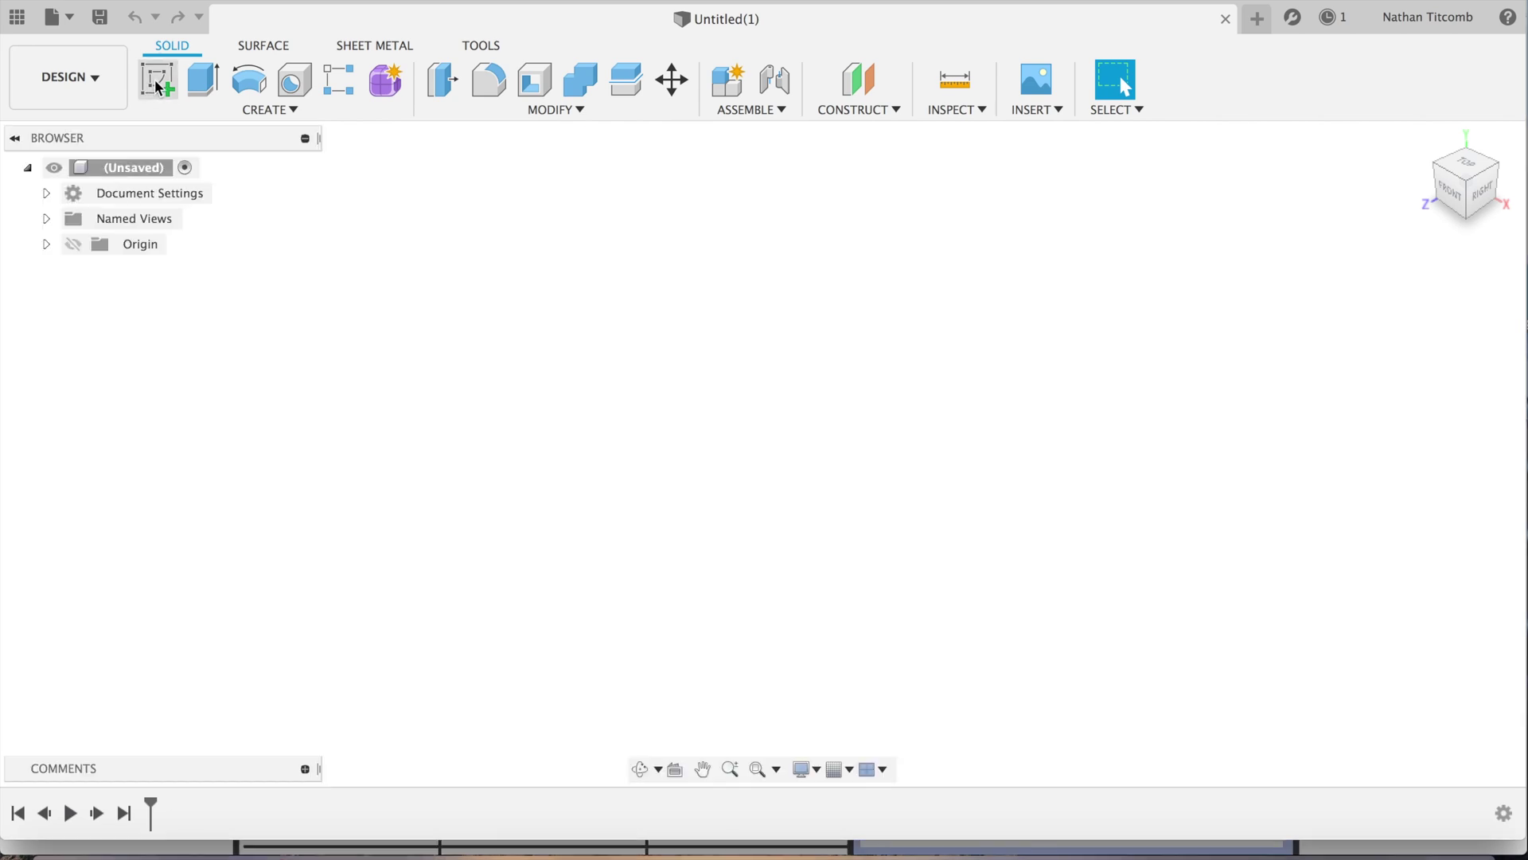
Step: Sketch a 6 × 6 in square from the origin on the ground plane
click(763, 519)
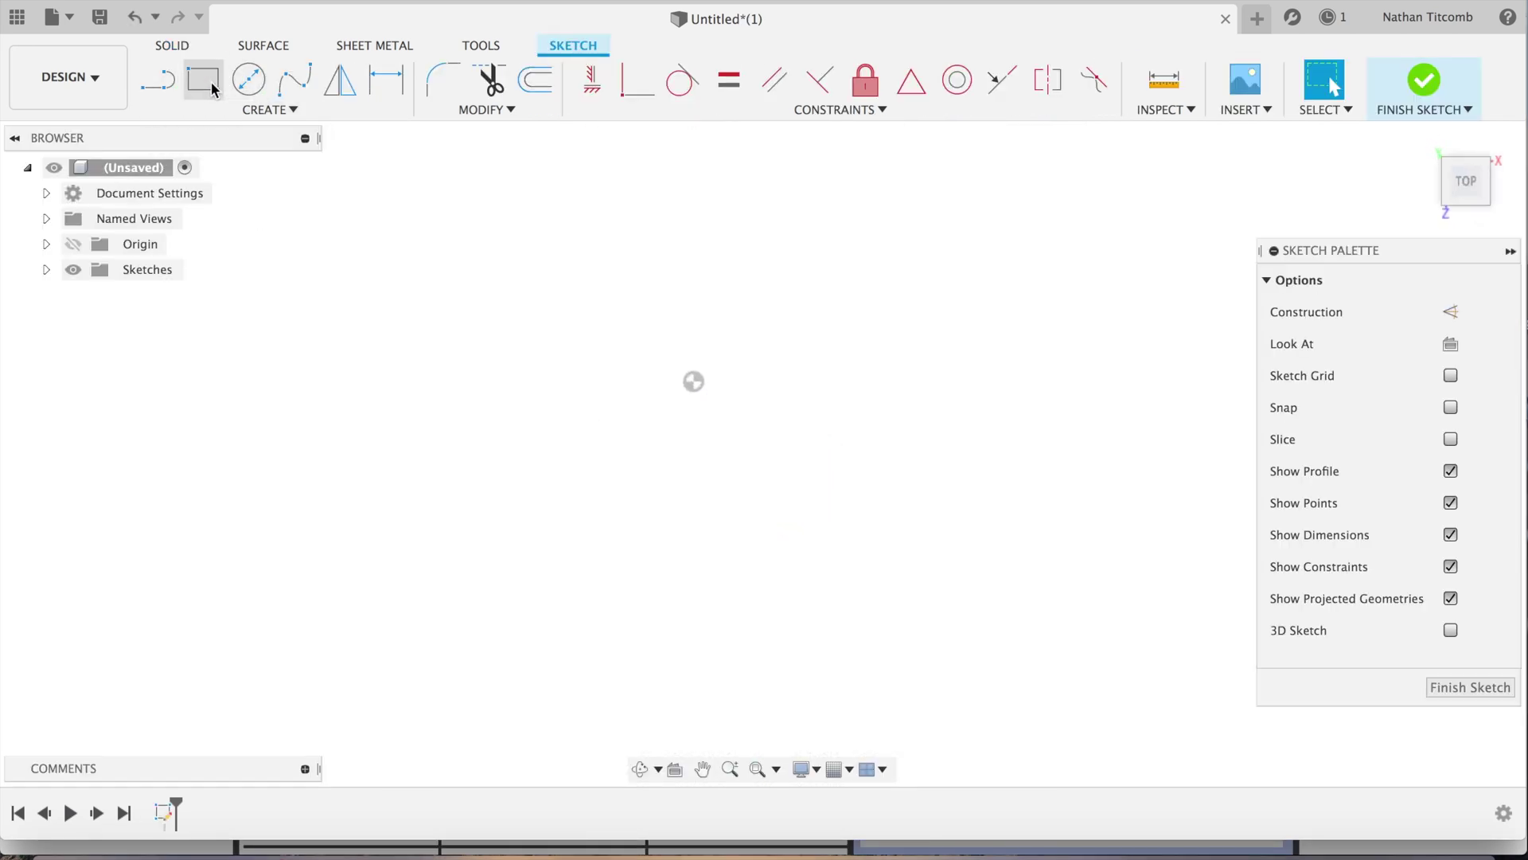
click(209, 83)
click(693, 382)
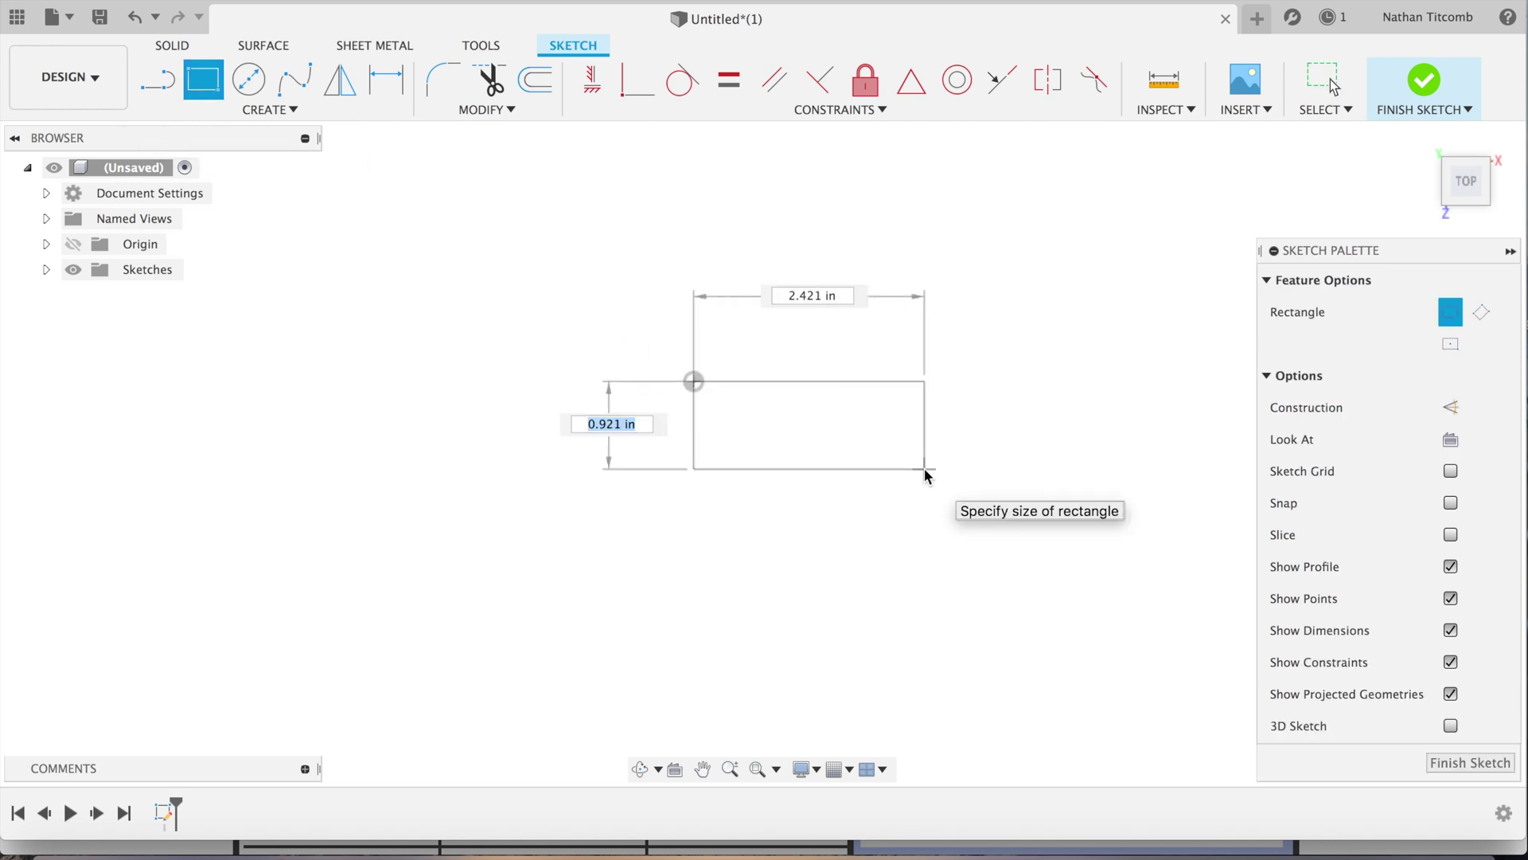
text(6)
key(Tab)
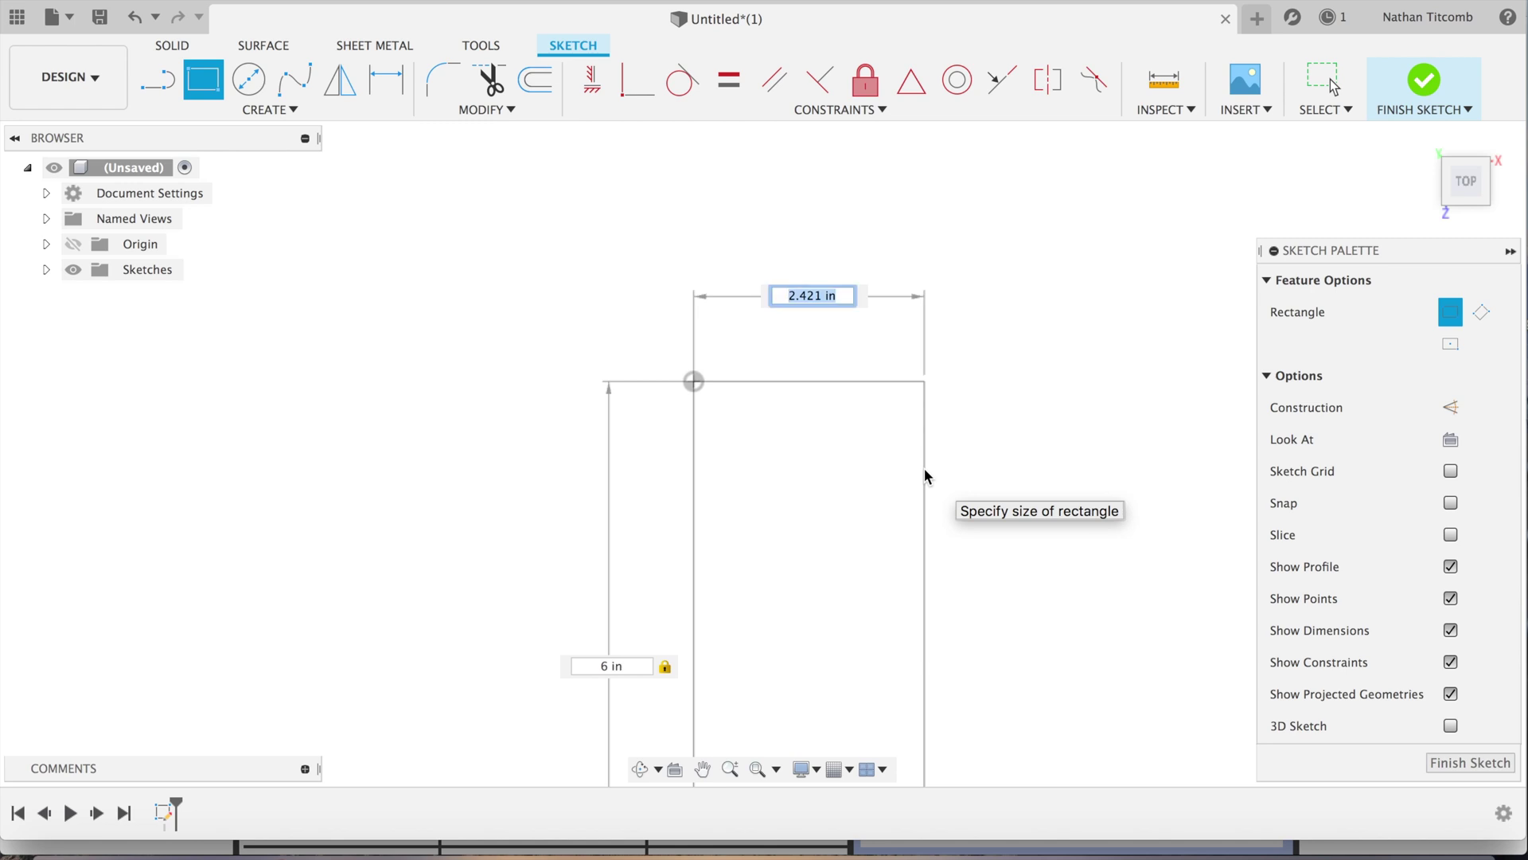
text(6)
key(Tab)
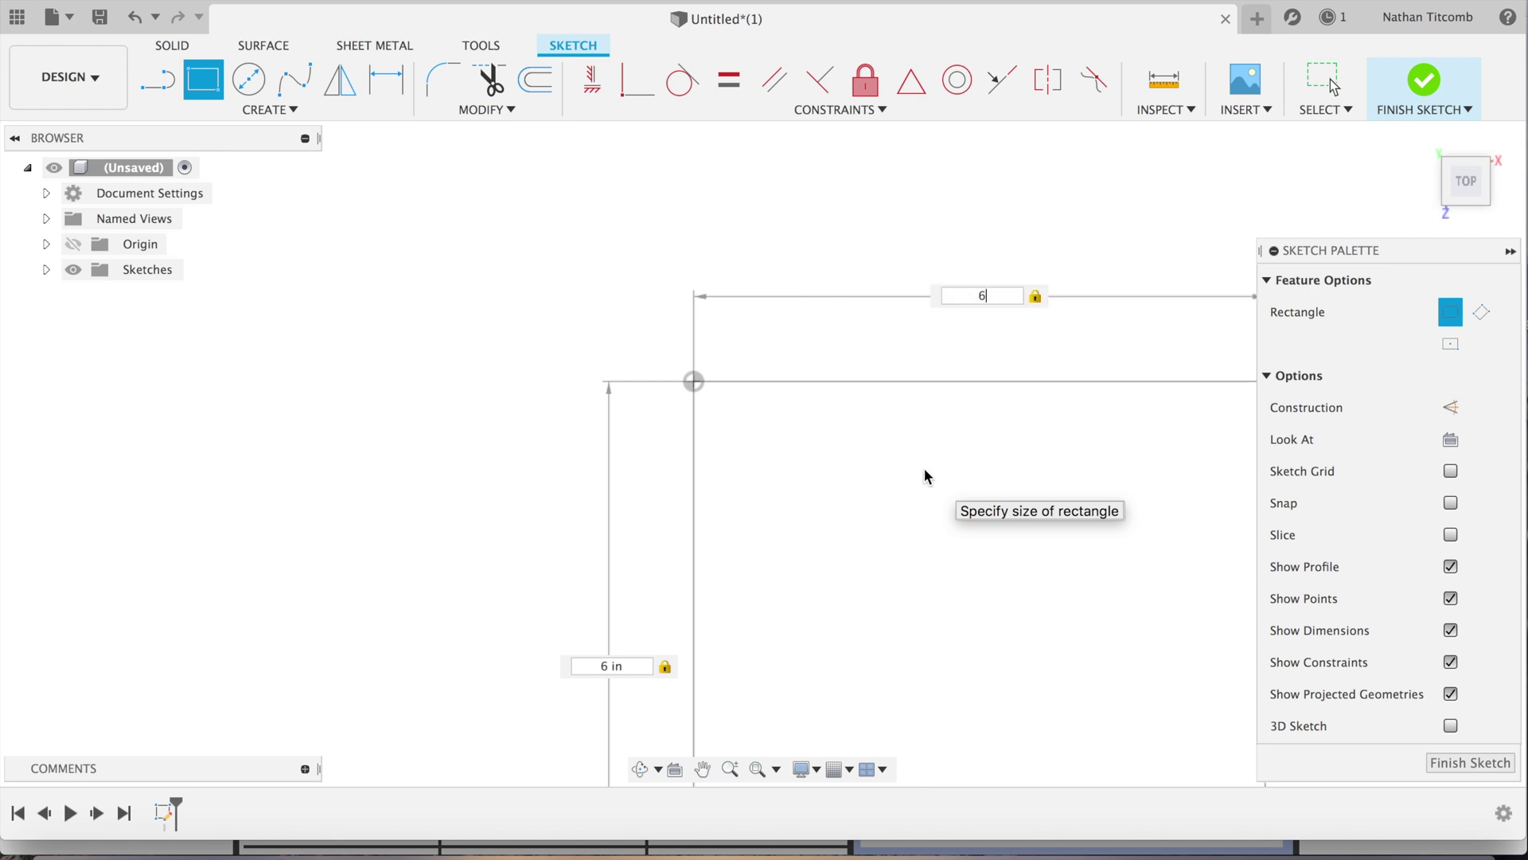
key(Return)
key(Escape)
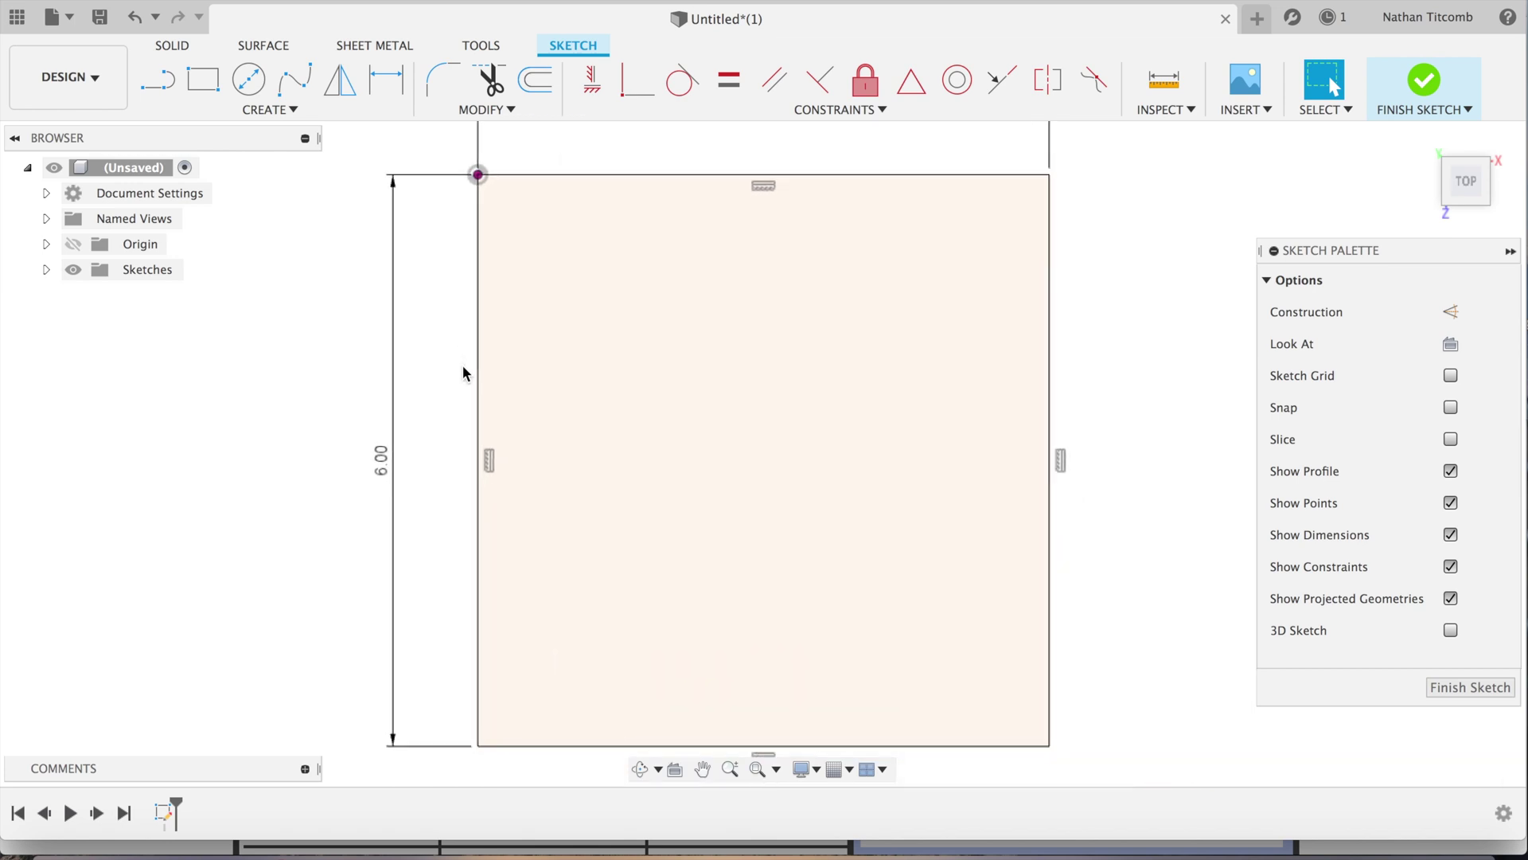
click(1432, 690)
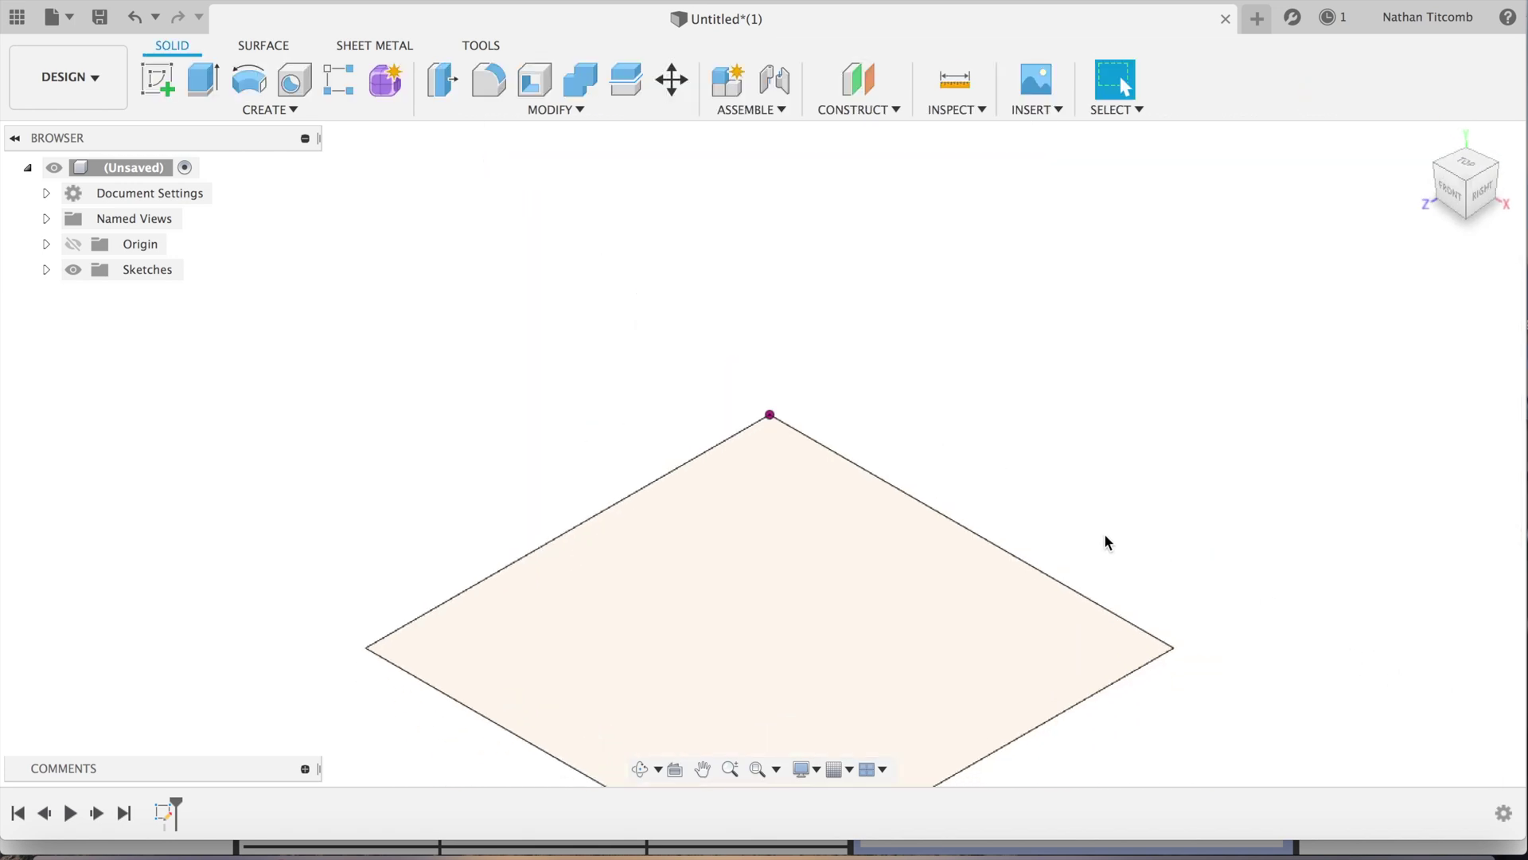
Step: Extrude the square profile 1 in as a new body
click(814, 616)
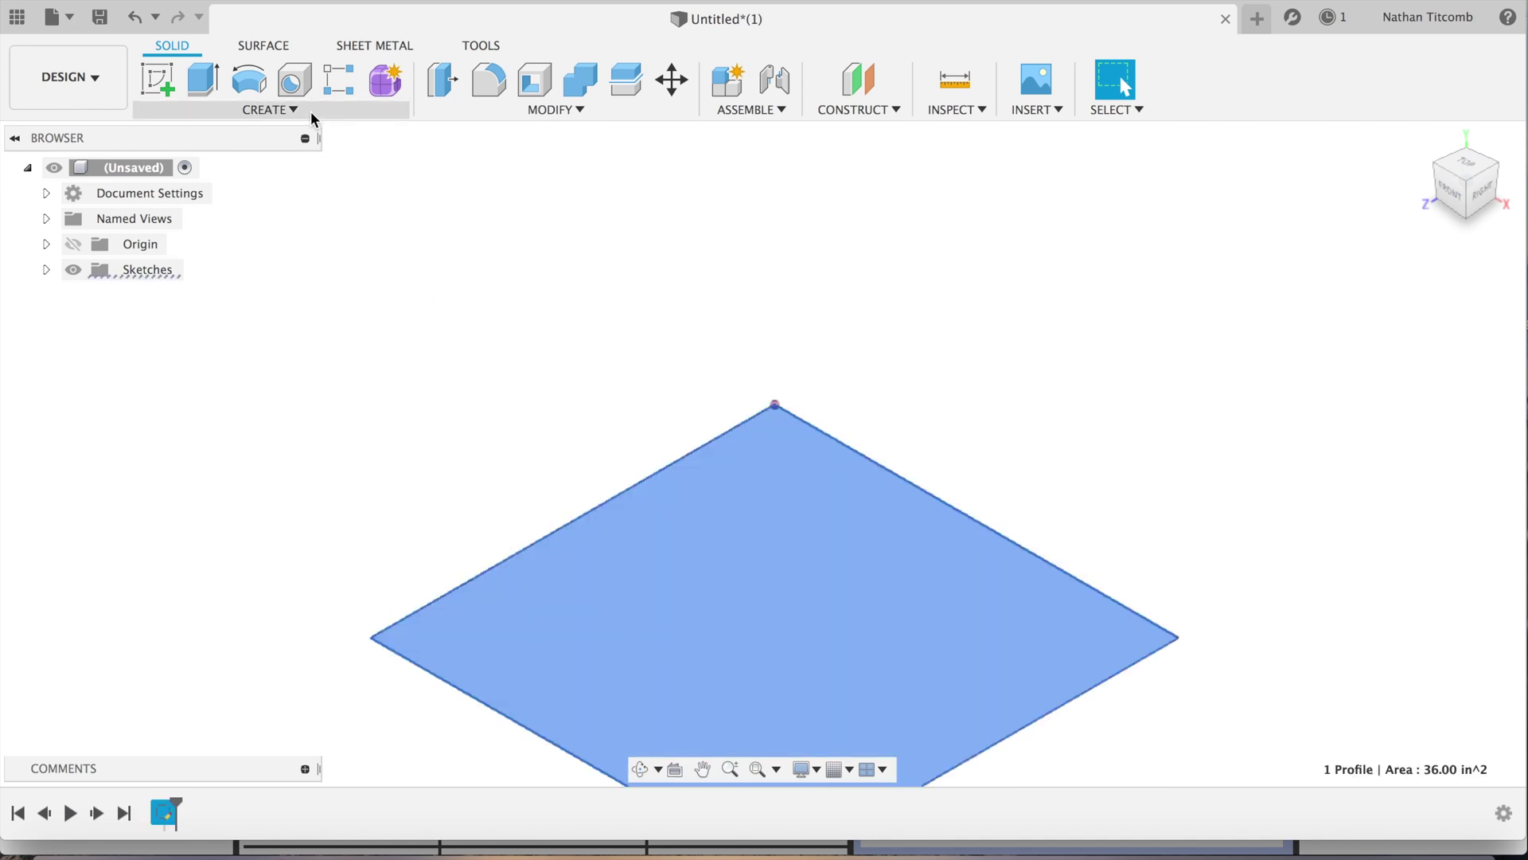
click(293, 110)
click(265, 223)
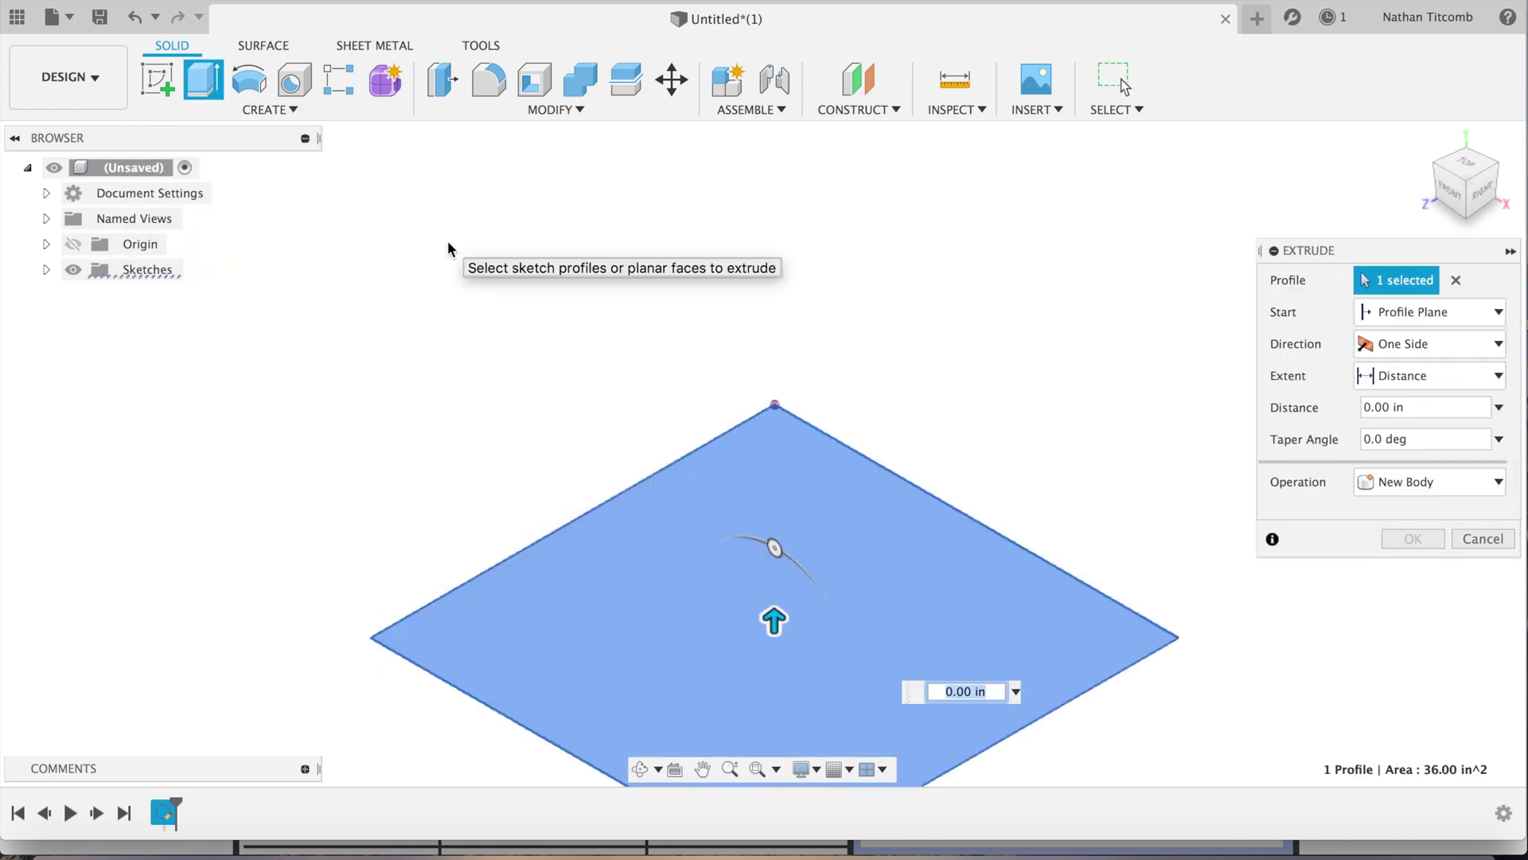
key(Return)
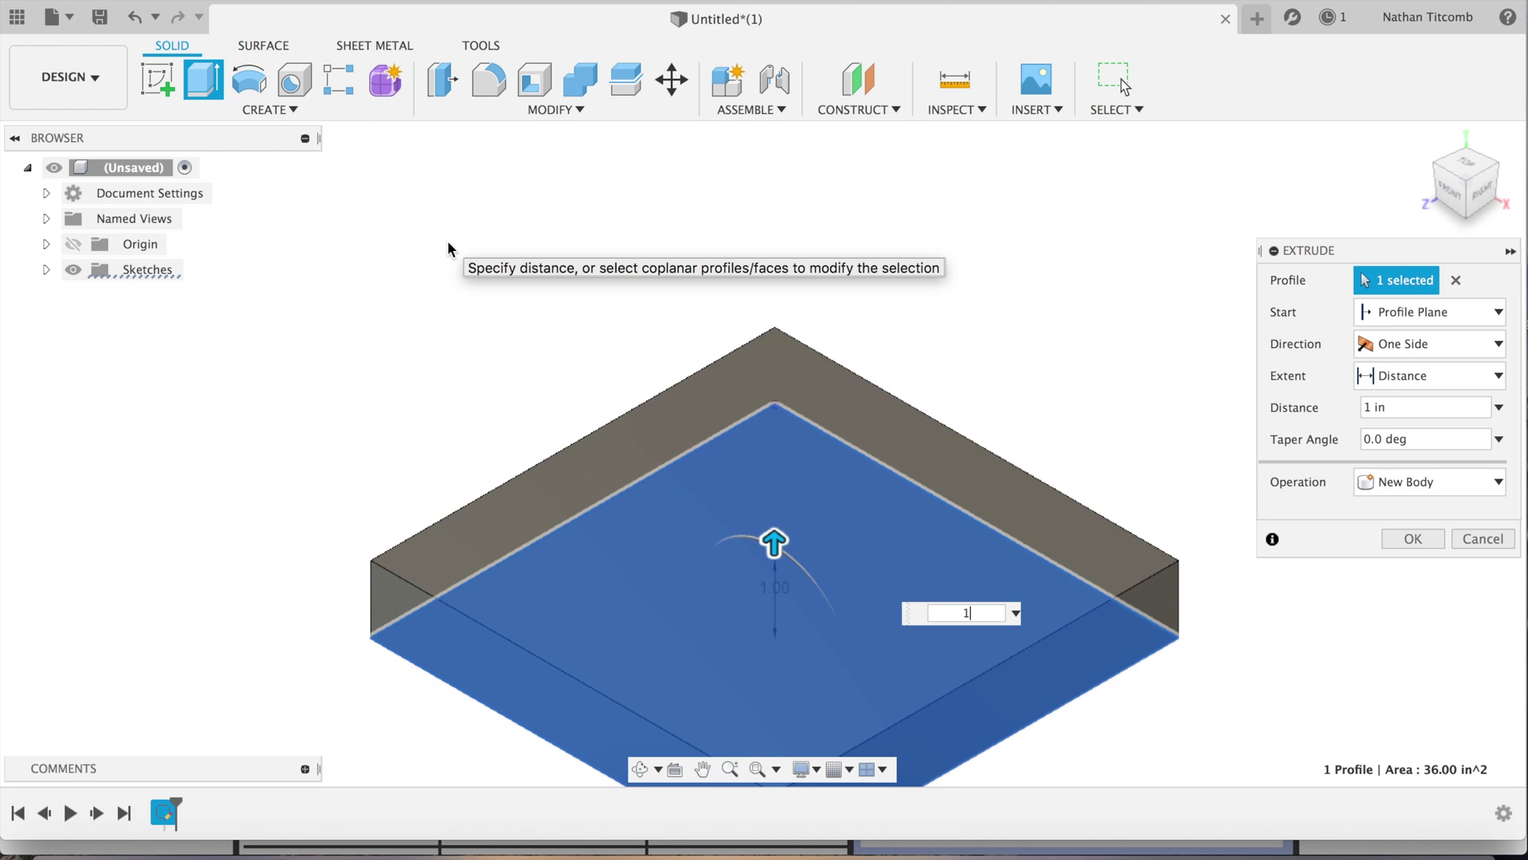
key(Return)
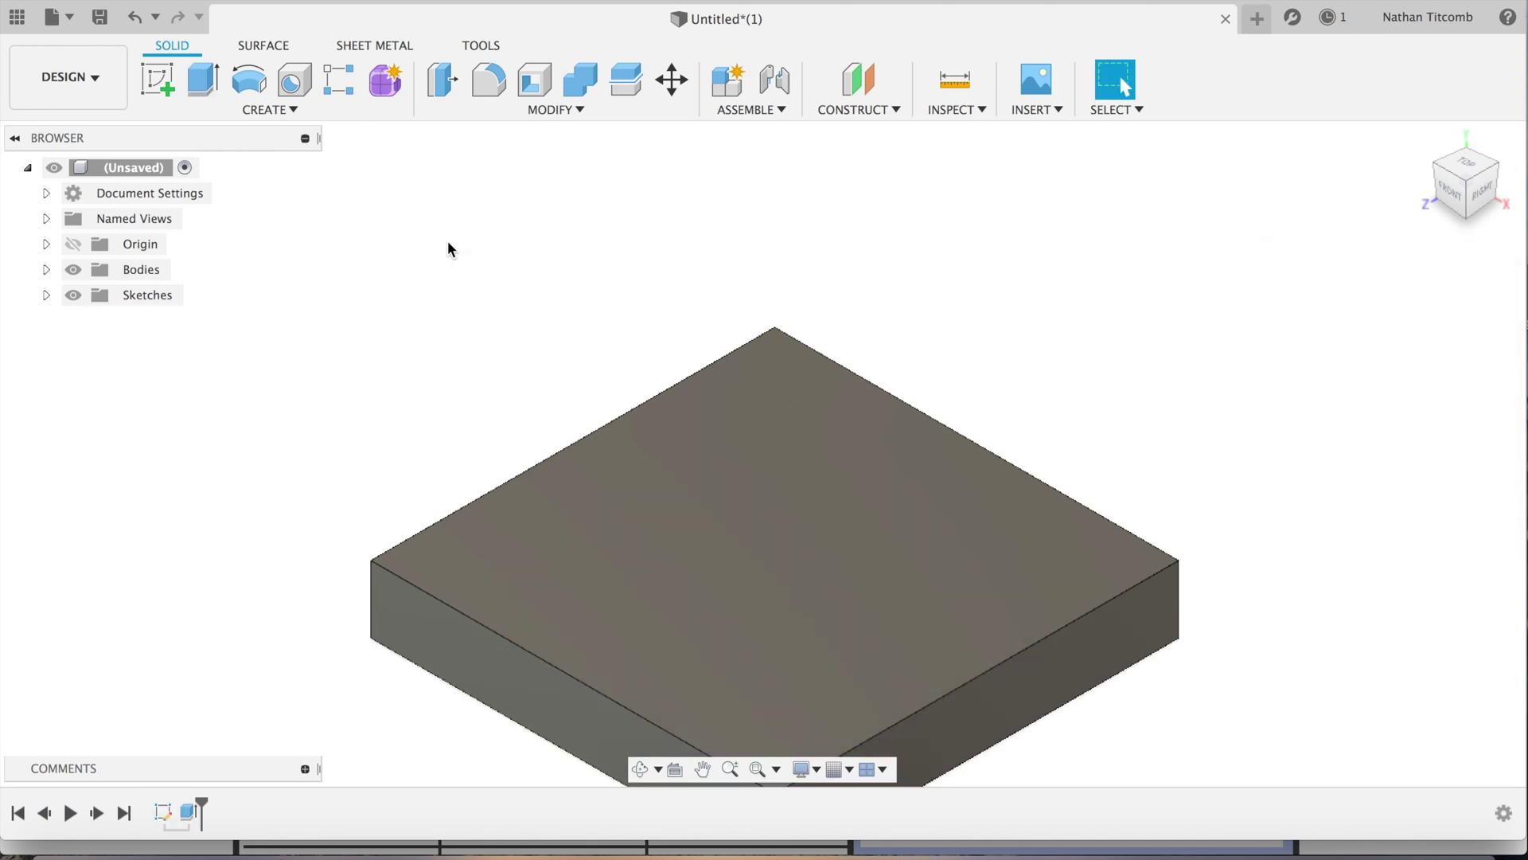
Step: Start a sketch on the block's front face and draw a 1 in line from the top-right corner
click(1447, 200)
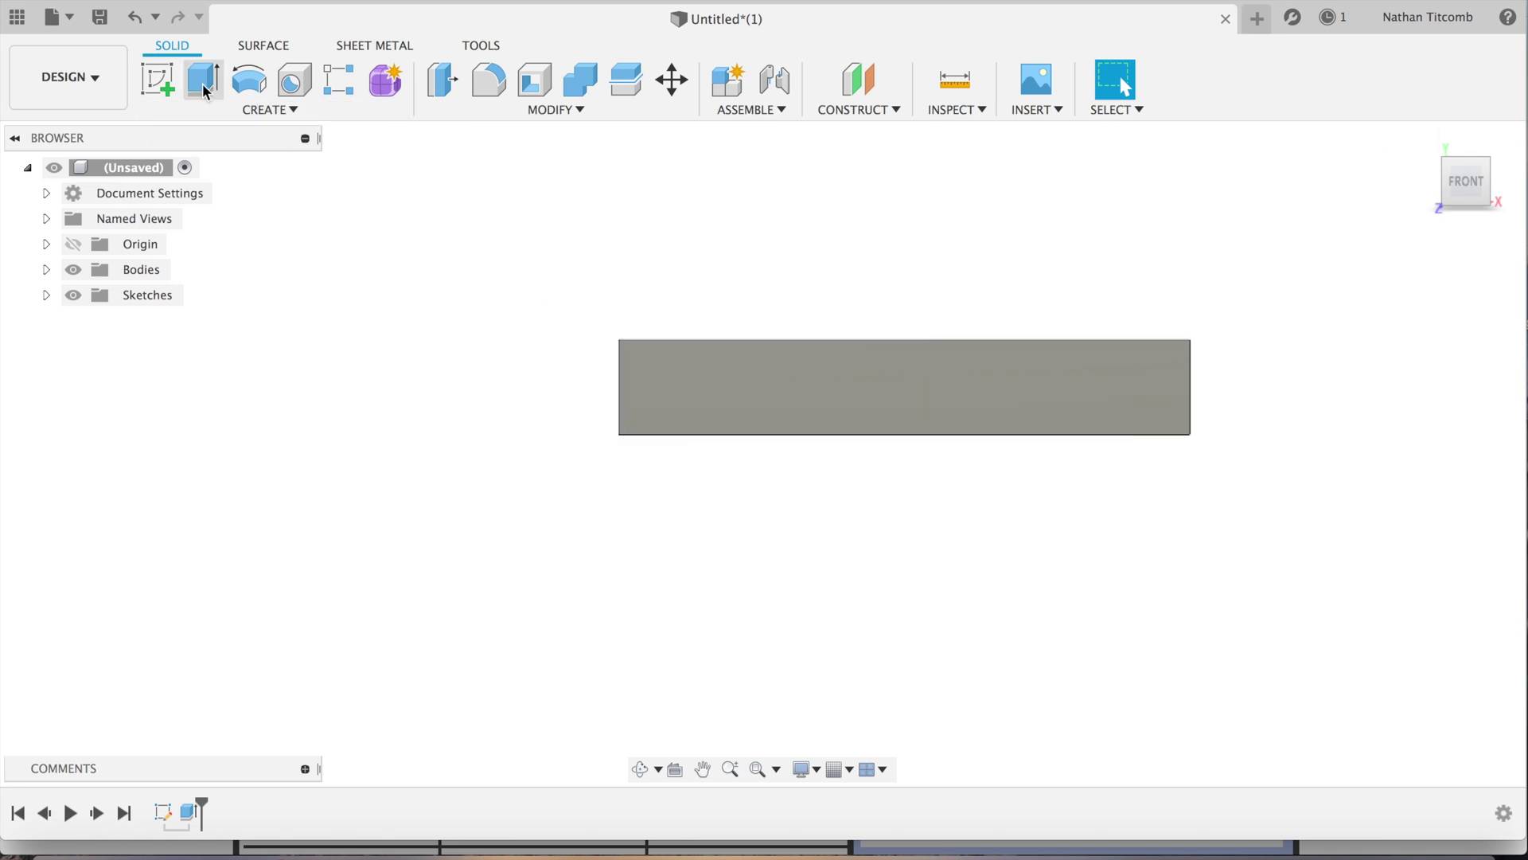
click(164, 87)
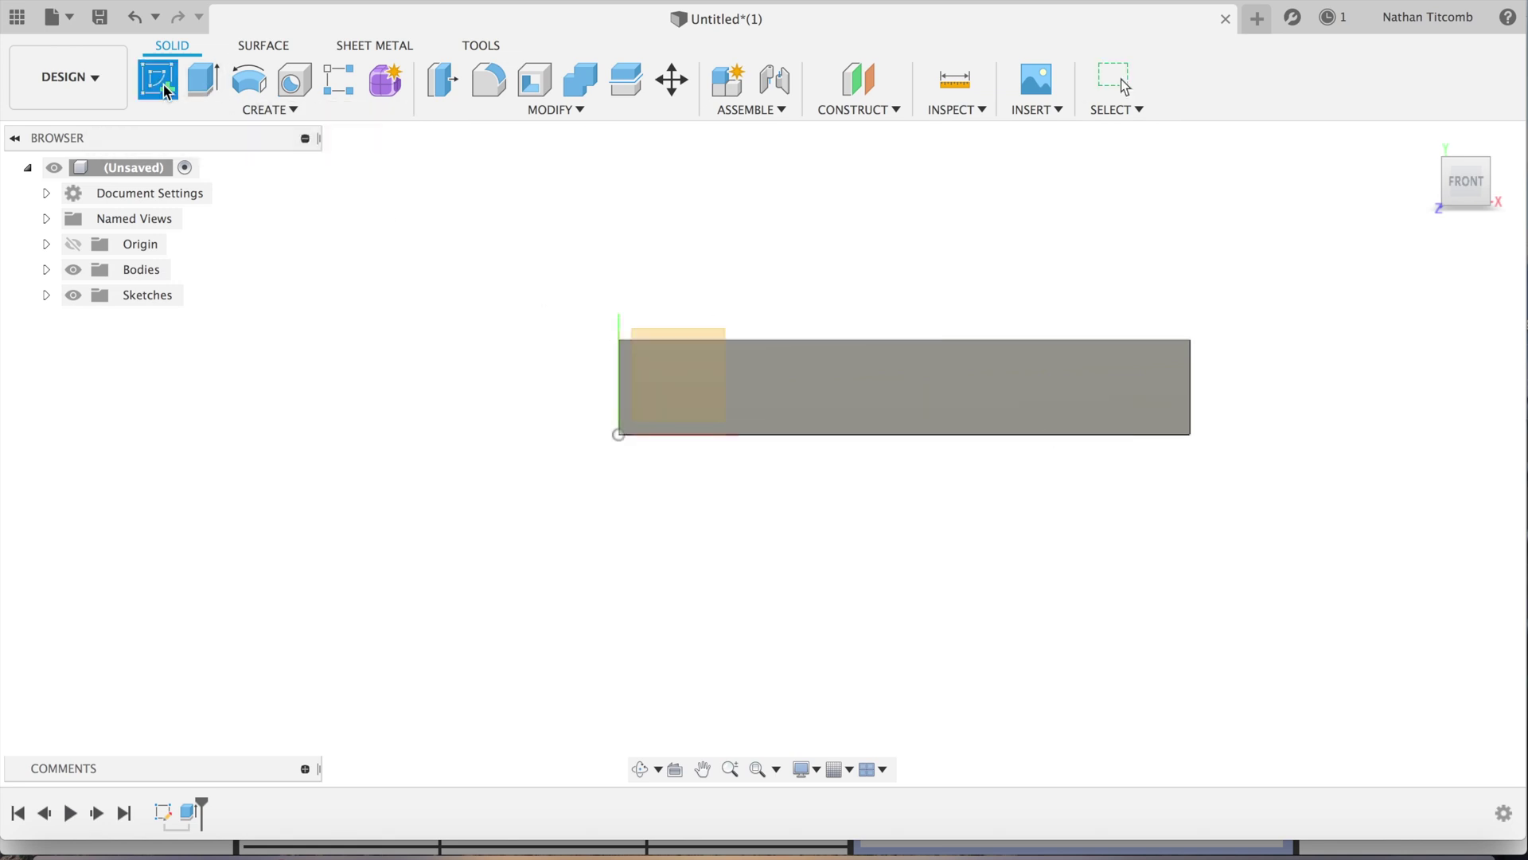
click(1019, 415)
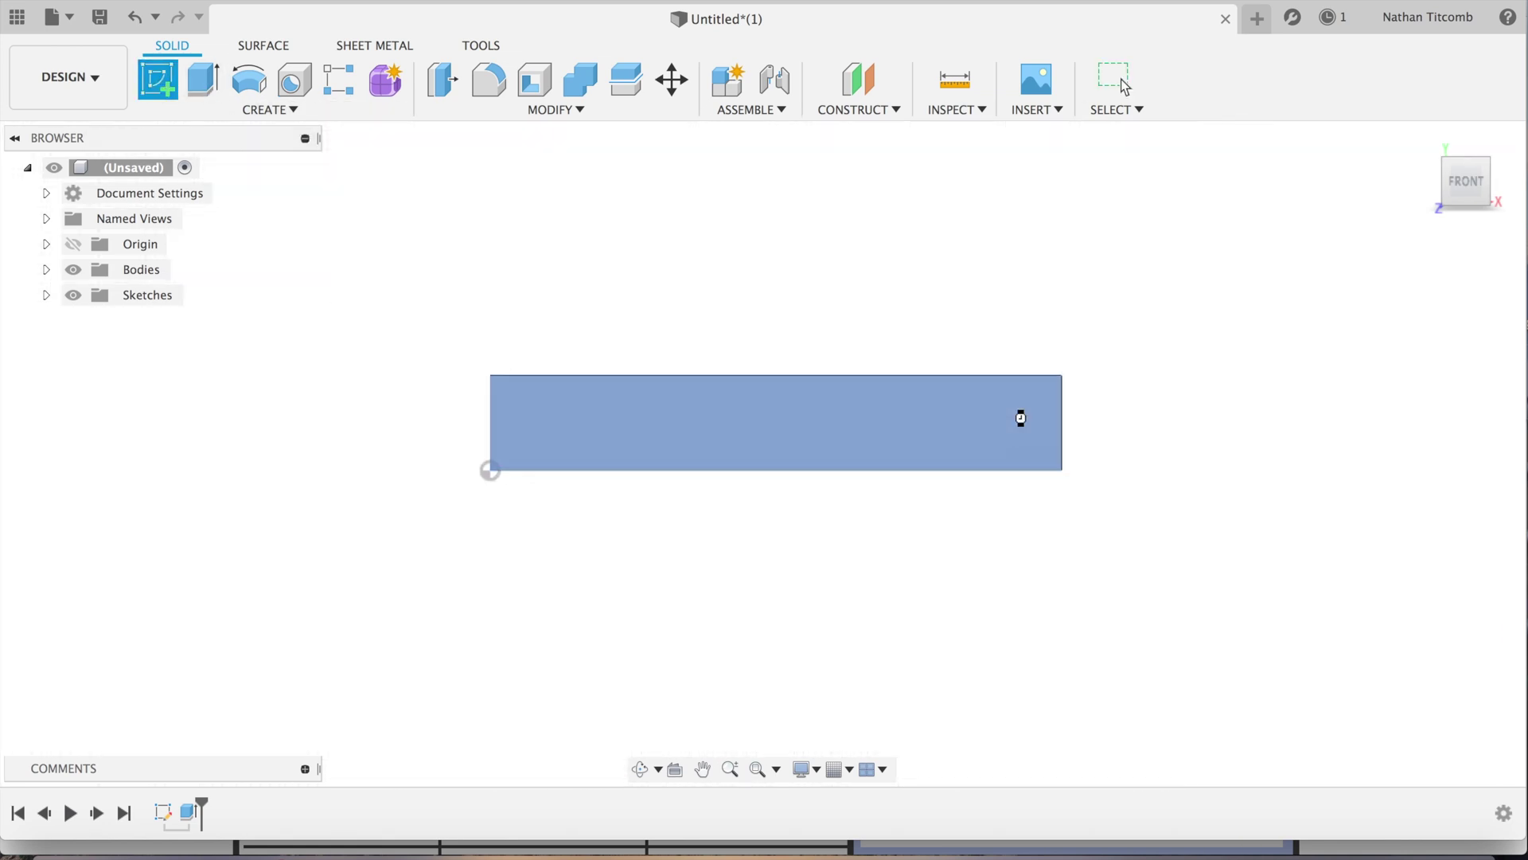
click(164, 80)
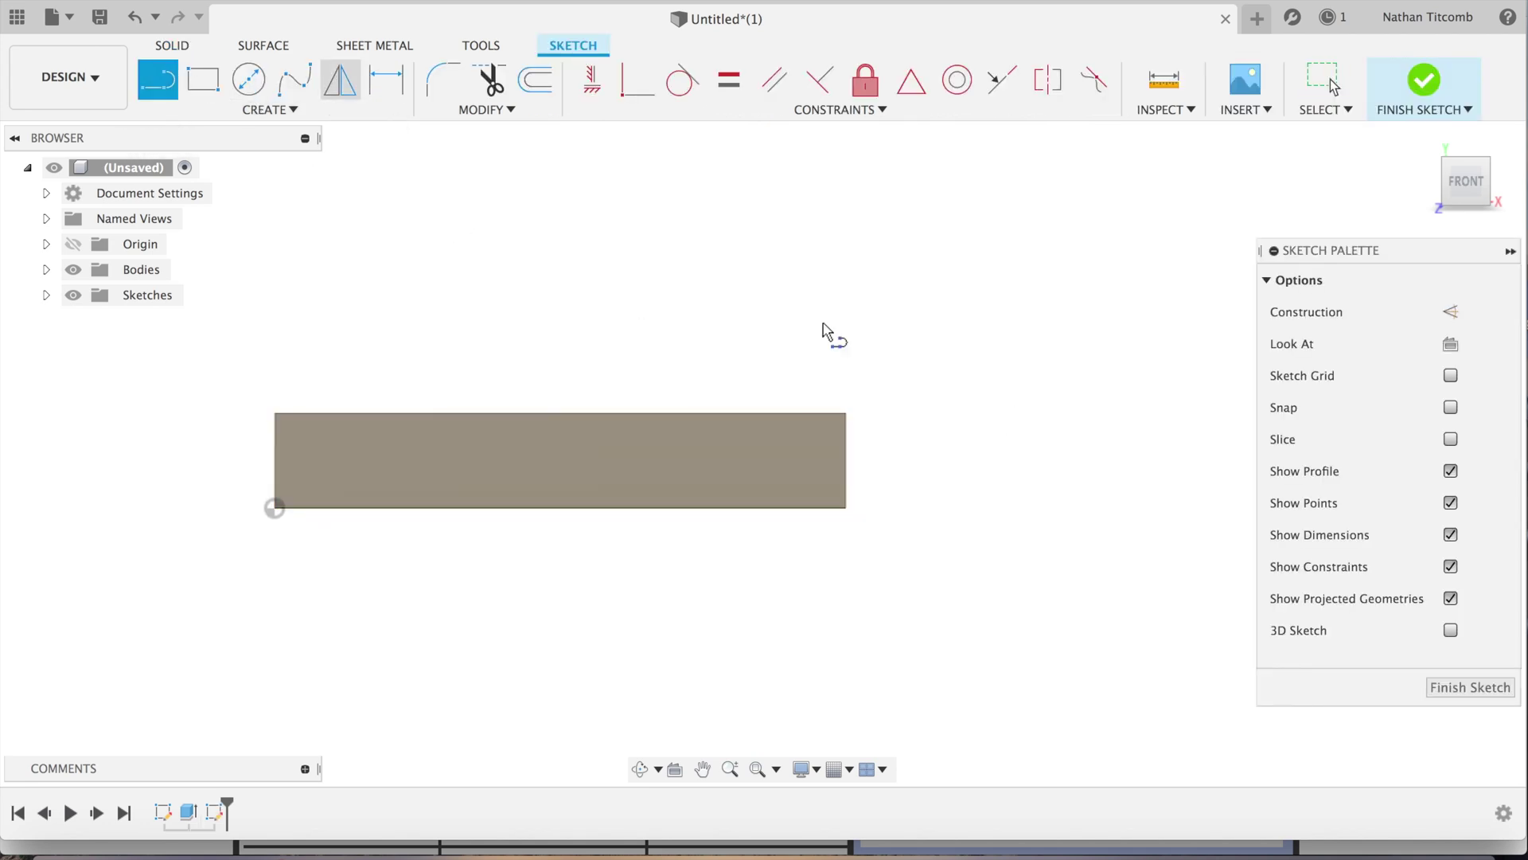
click(845, 415)
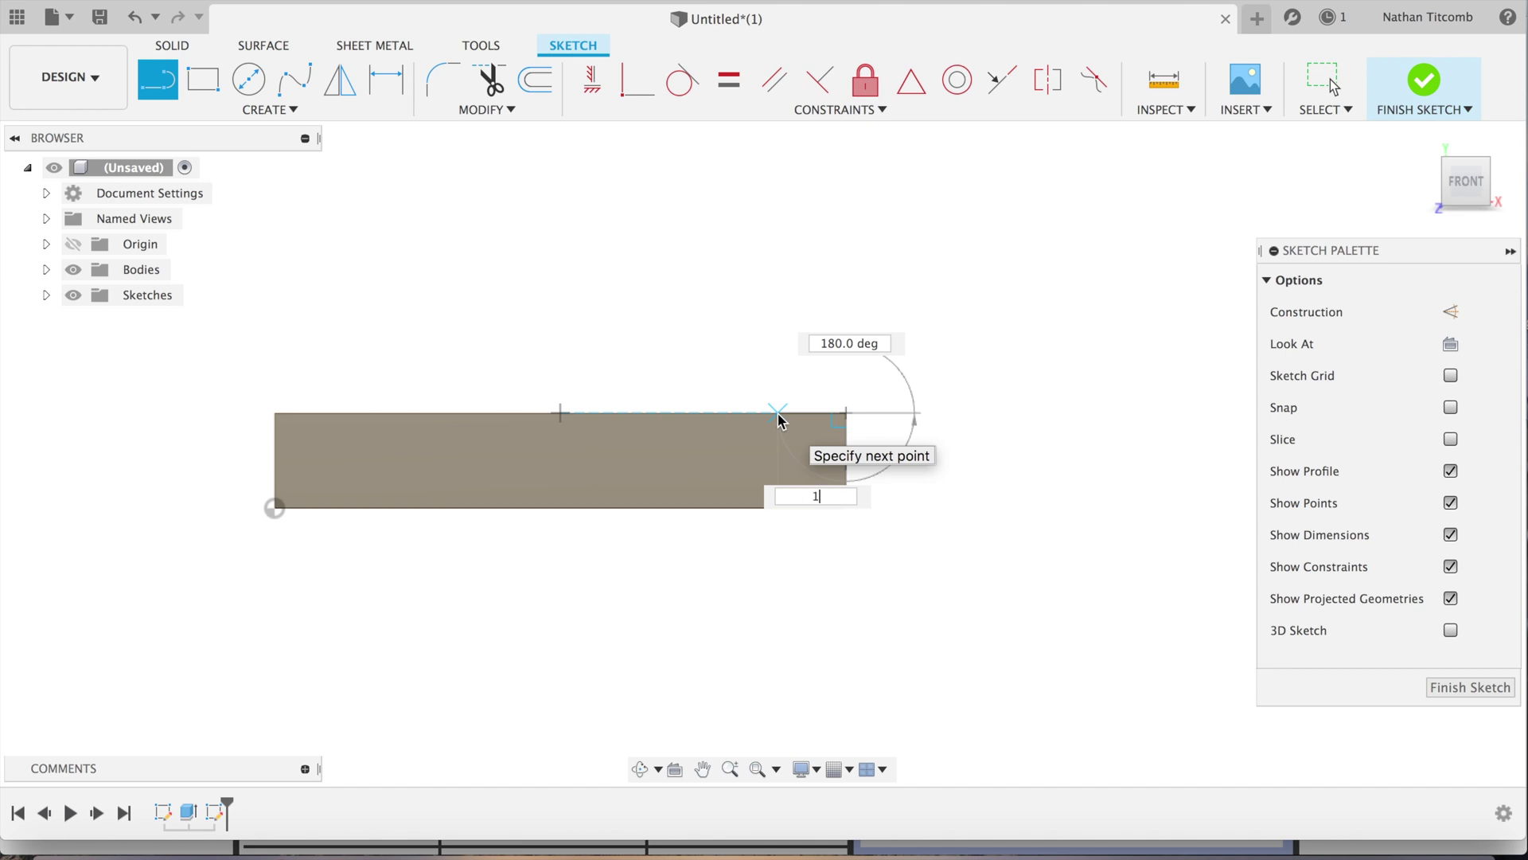
text(1)
key(Return)
key(Escape)
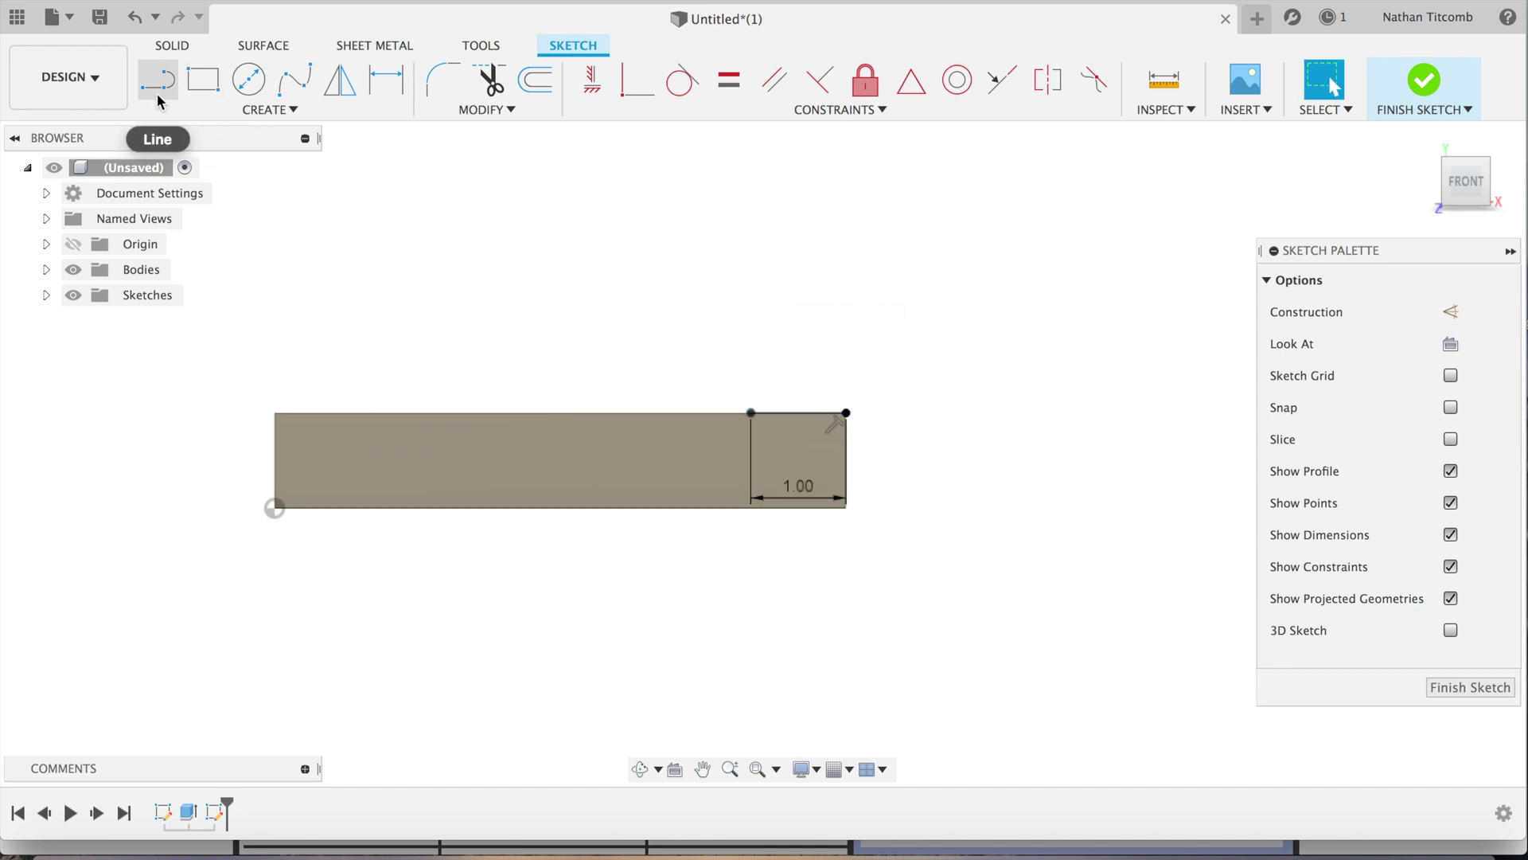
Step: Draw the 0.95 in vertical line down from the 1 in segment's end
click(158, 96)
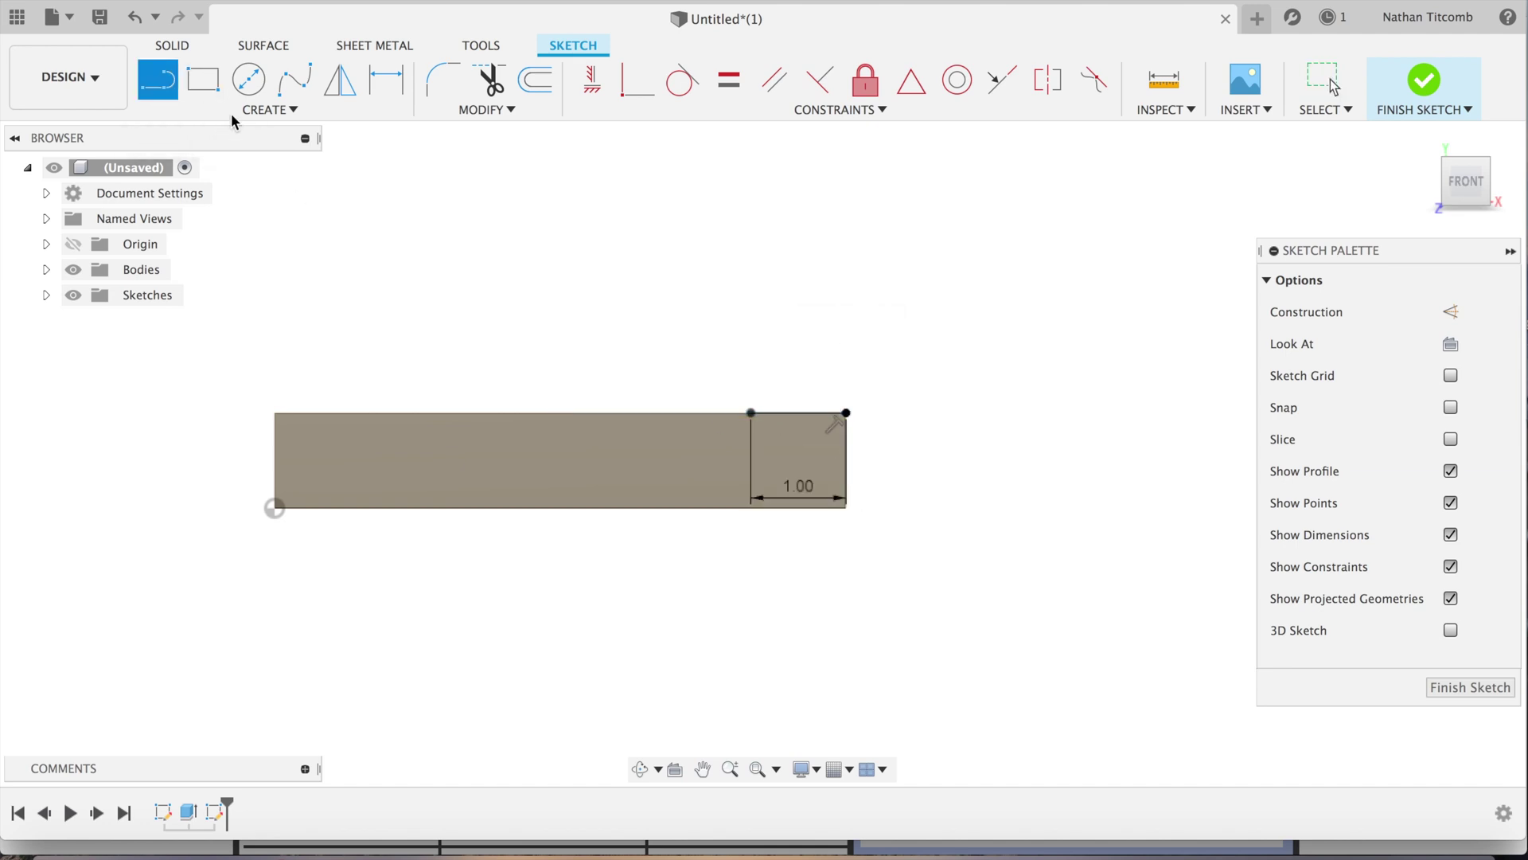
click(751, 413)
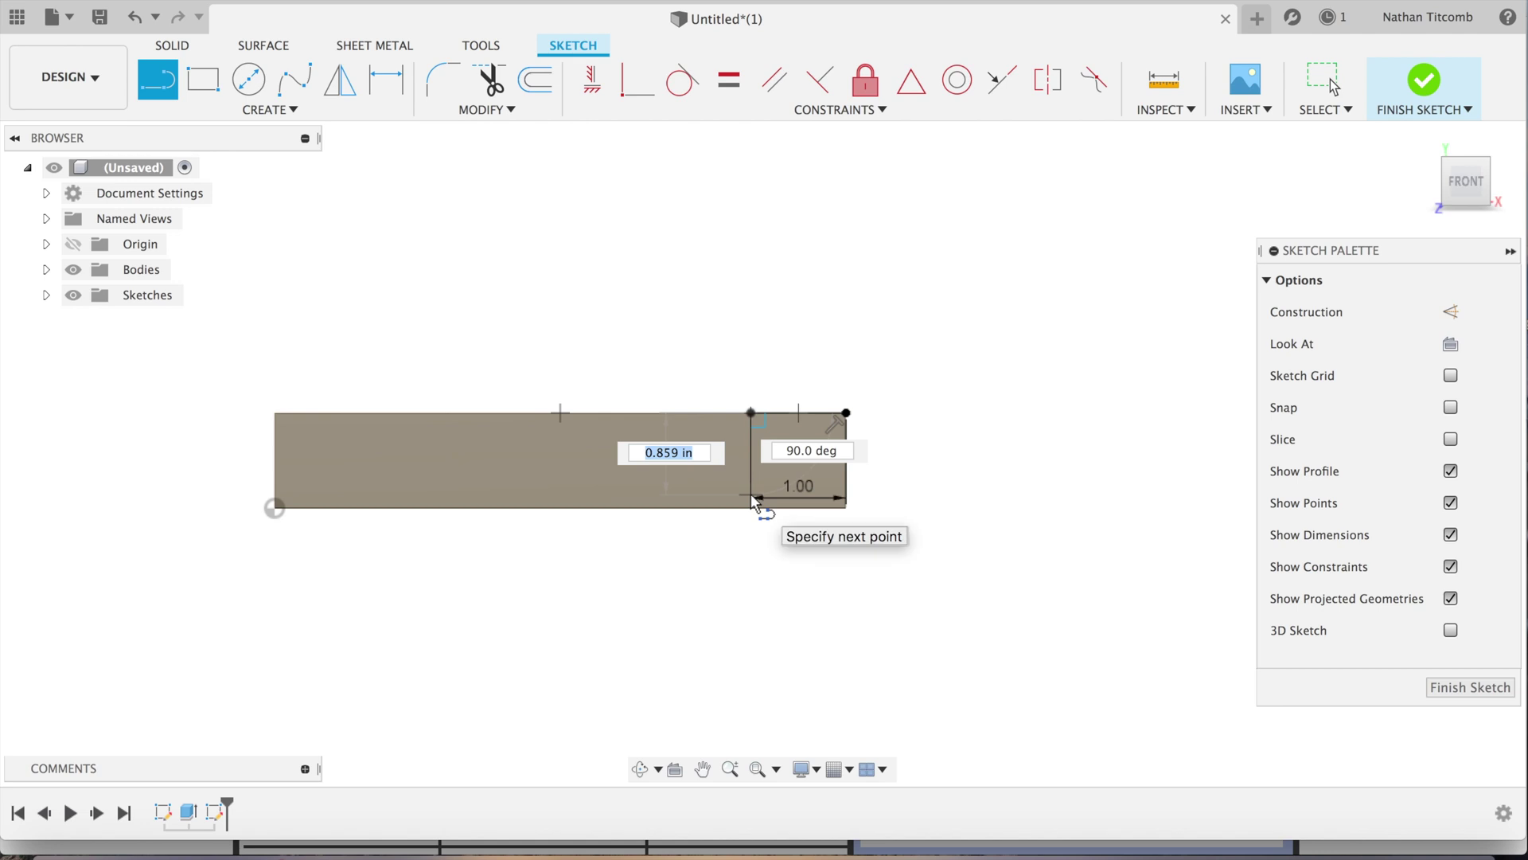
key(Tab)
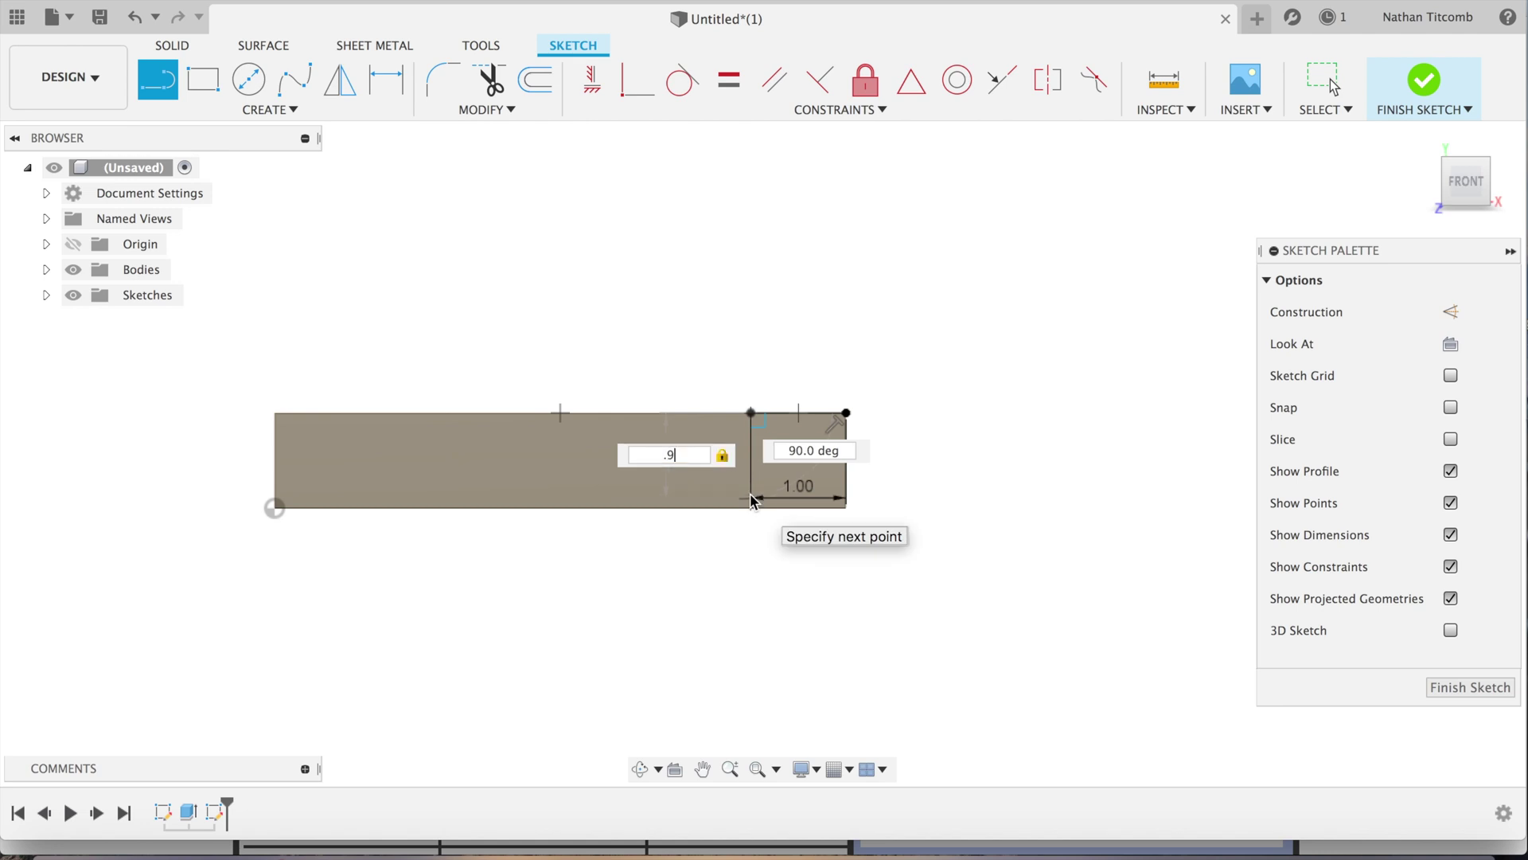
key(Tab)
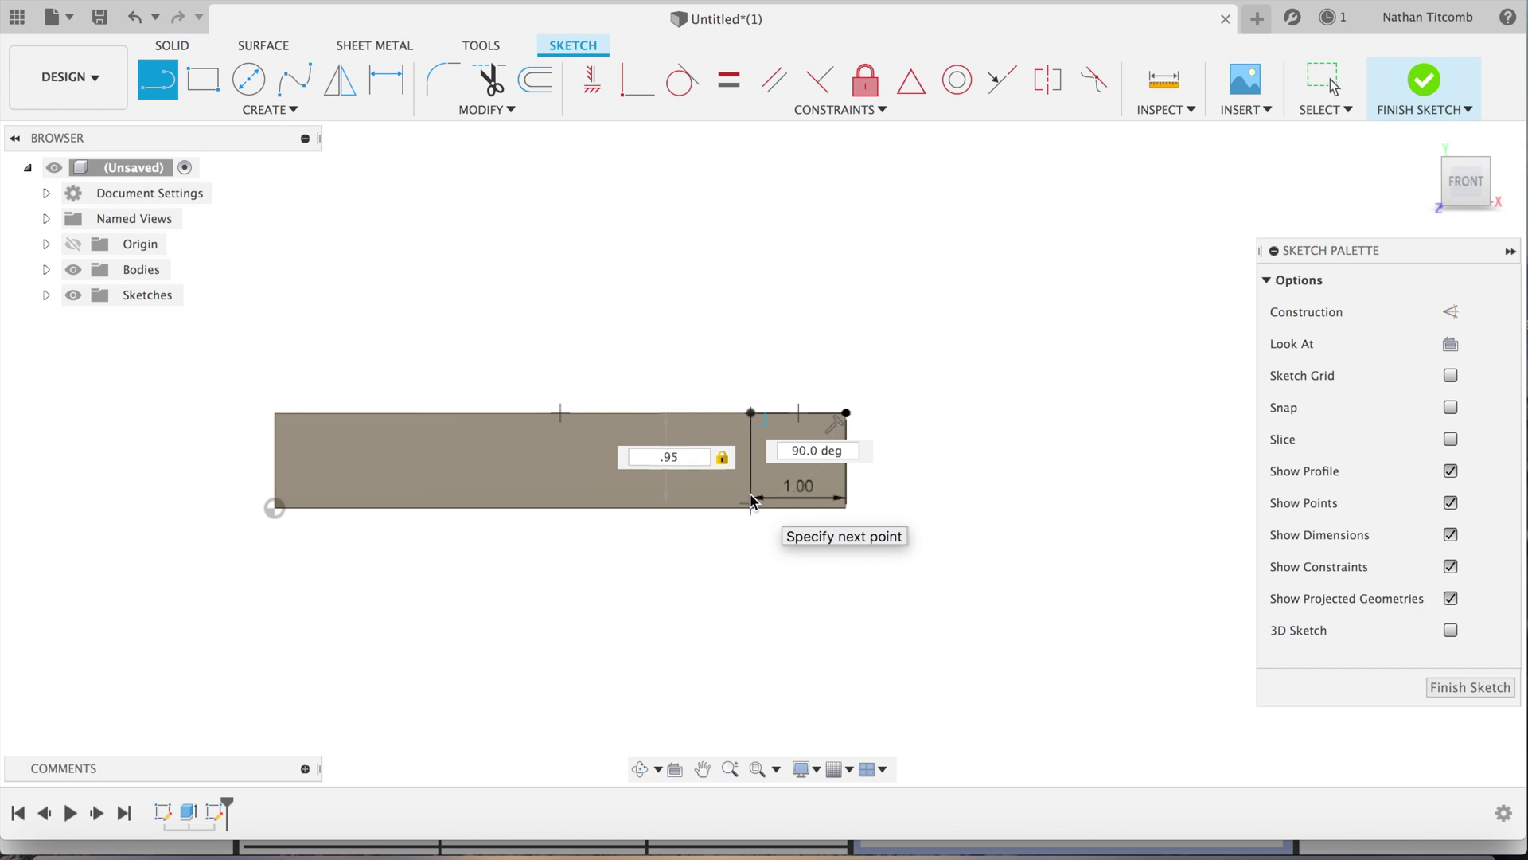
key(Return)
key(Escape)
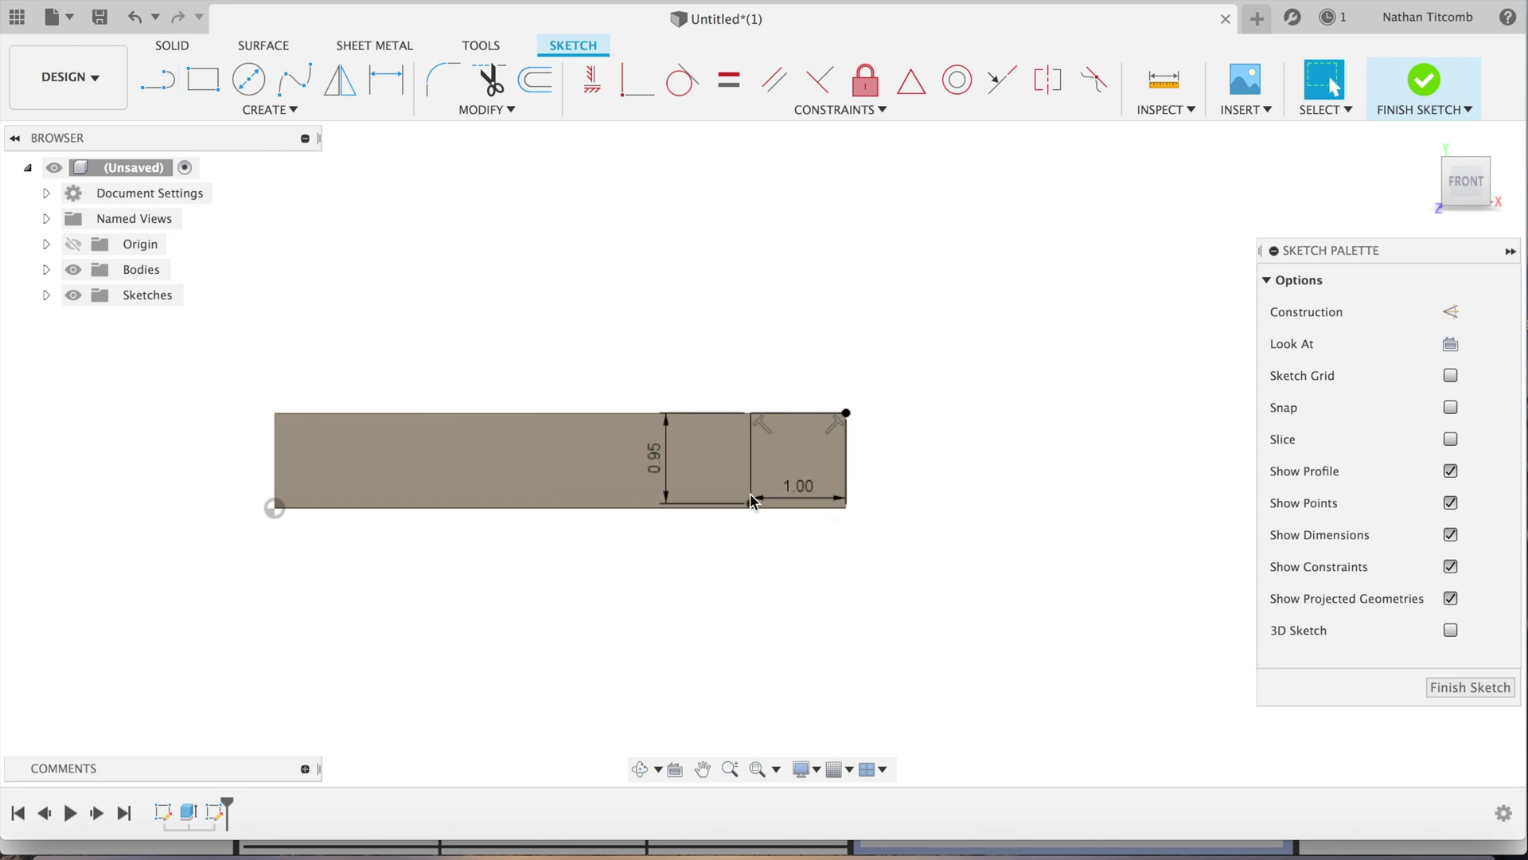
Step: Draw the 4 in bottom line, close the outline at the top edge, and finish the sketch
click(158, 80)
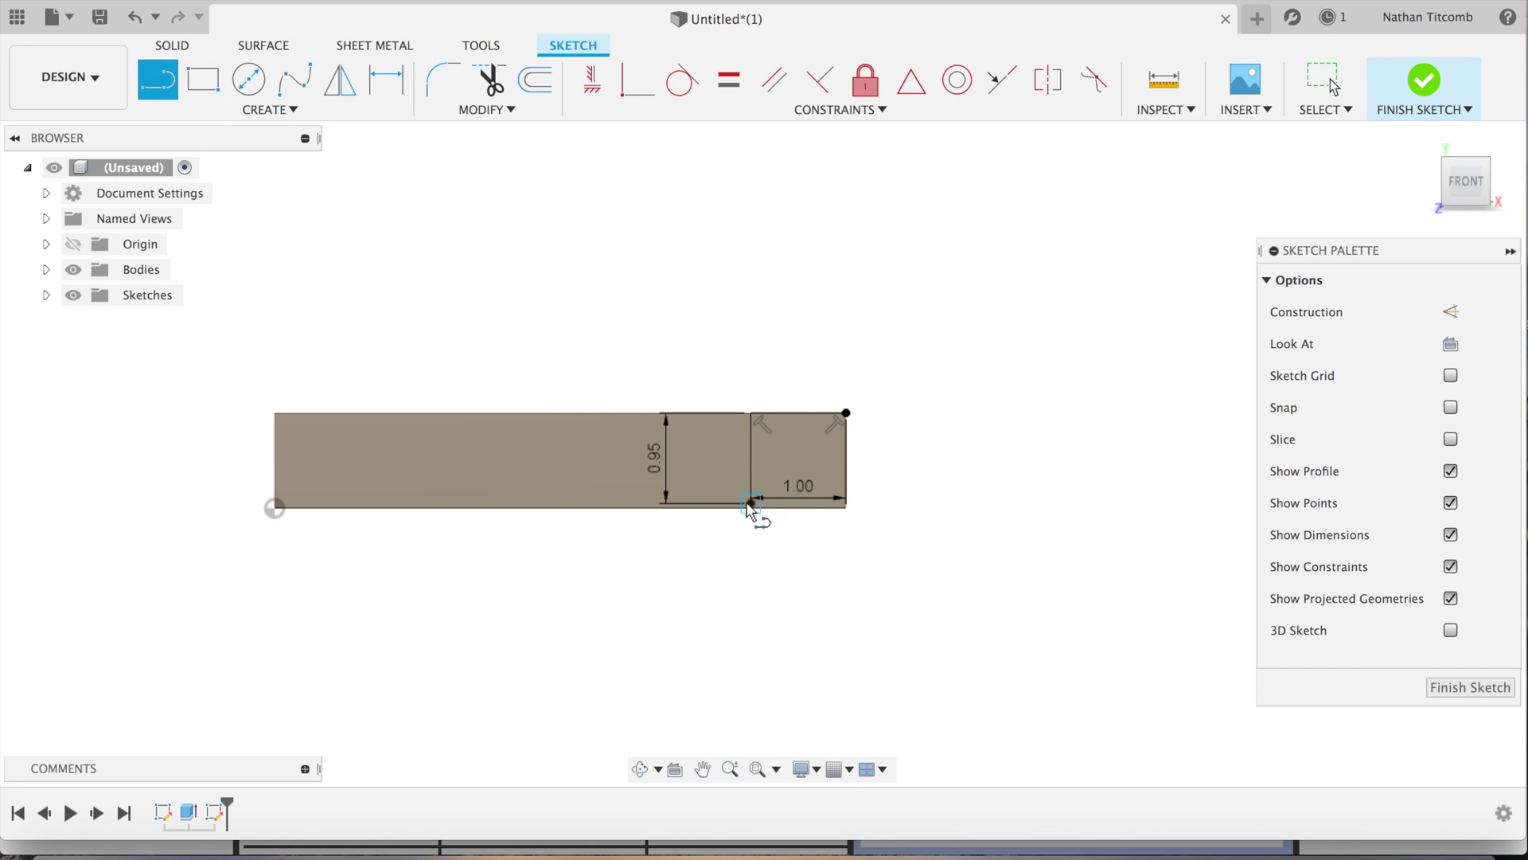
click(751, 503)
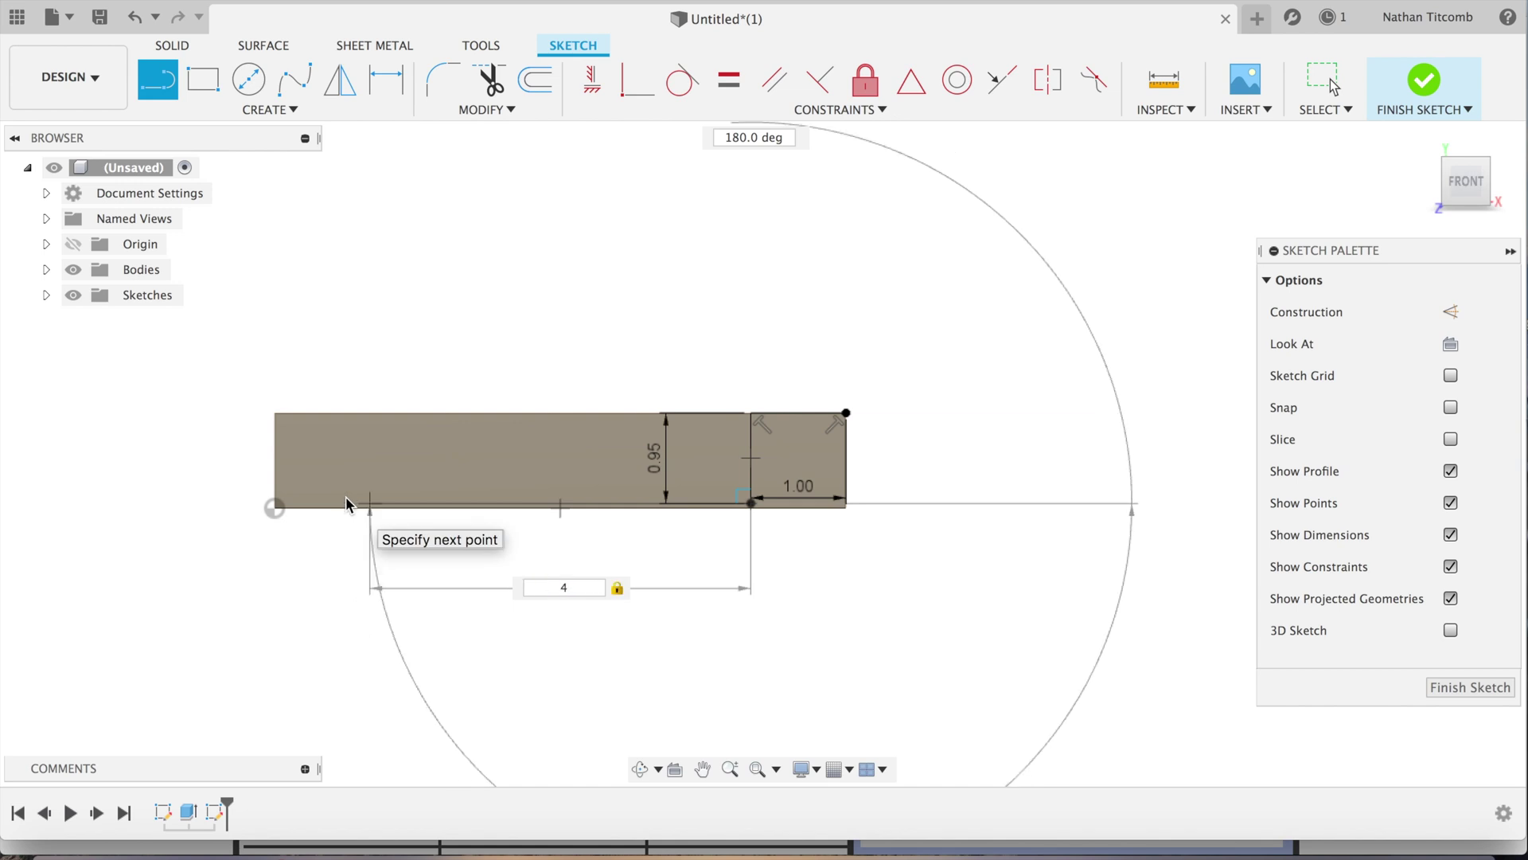
key(Return)
click(158, 80)
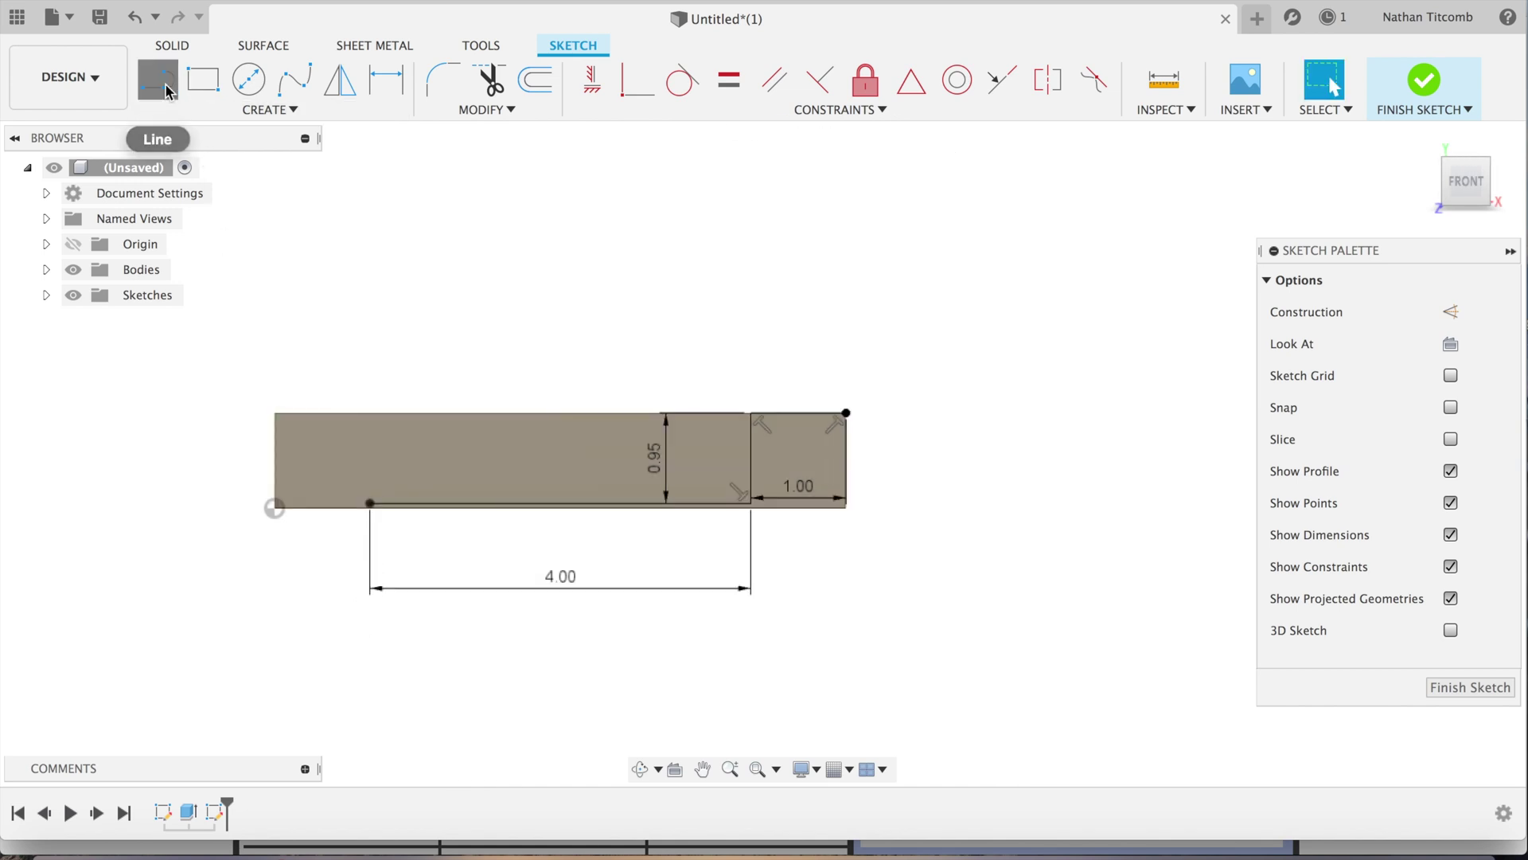
click(370, 503)
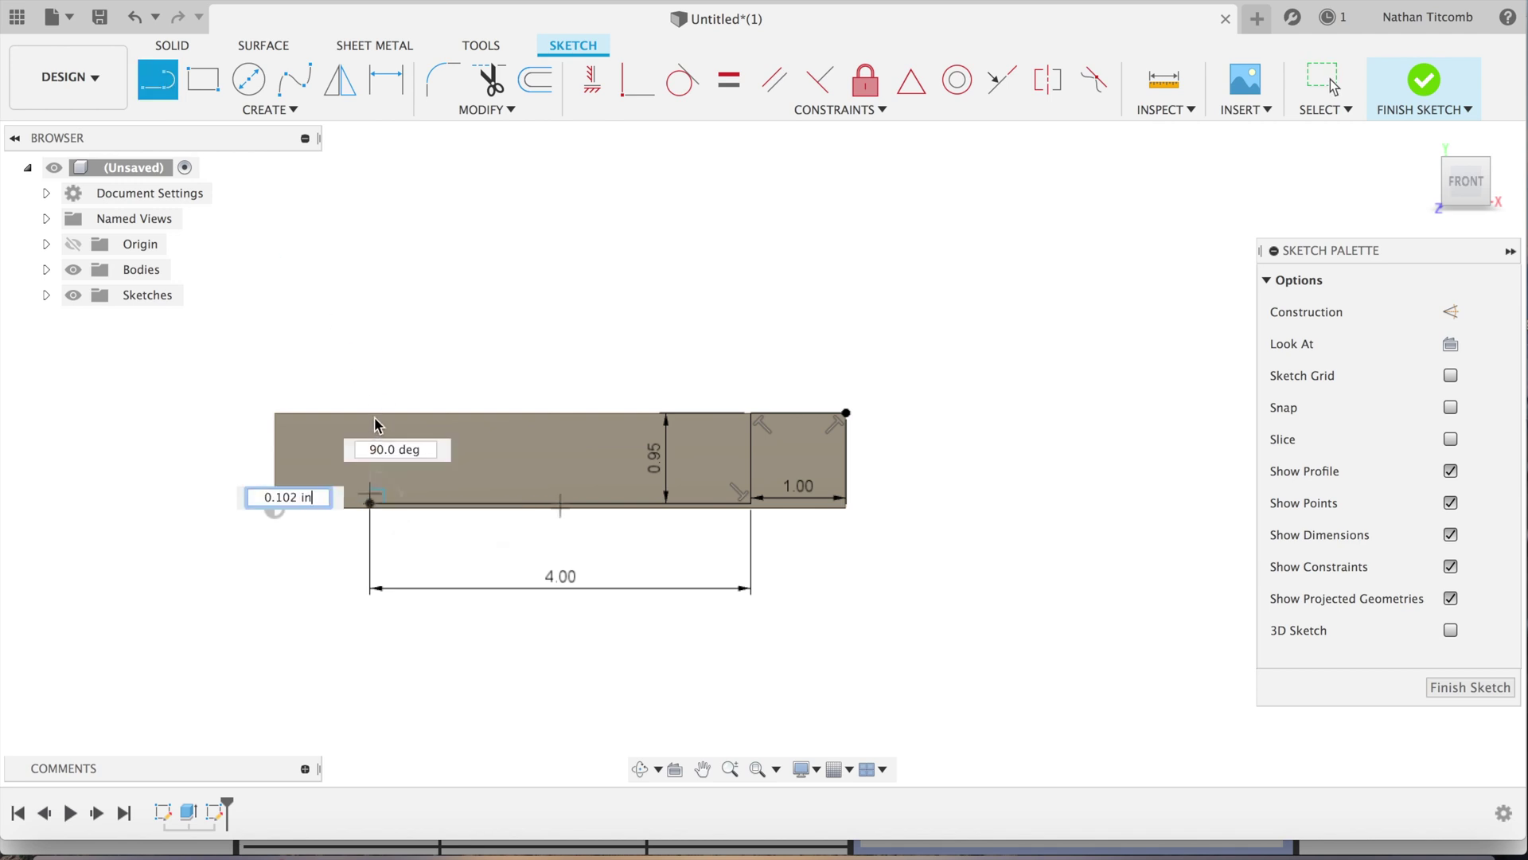
click(375, 416)
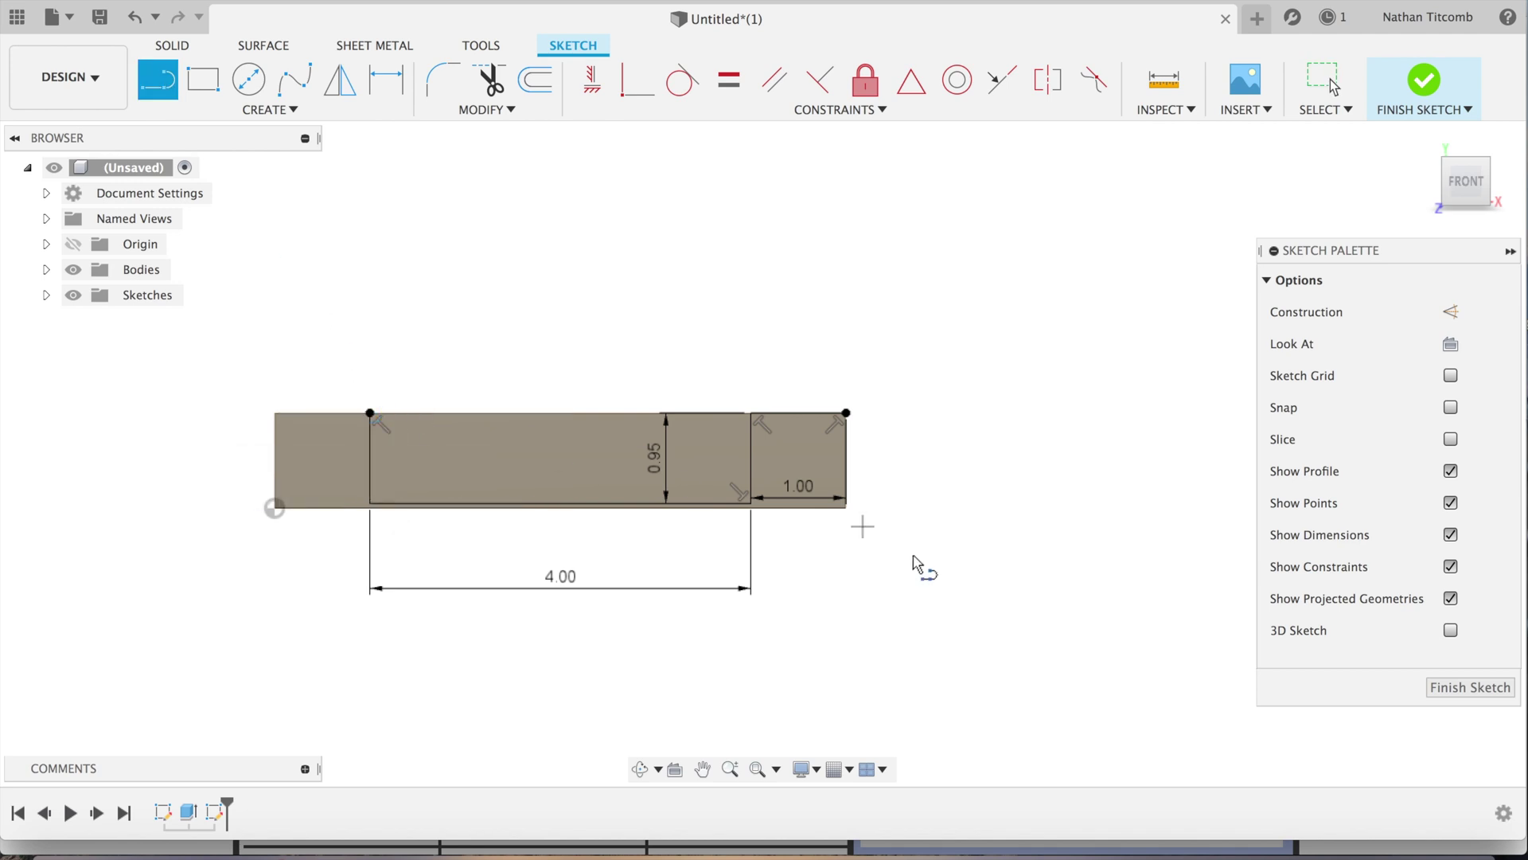
click(1463, 687)
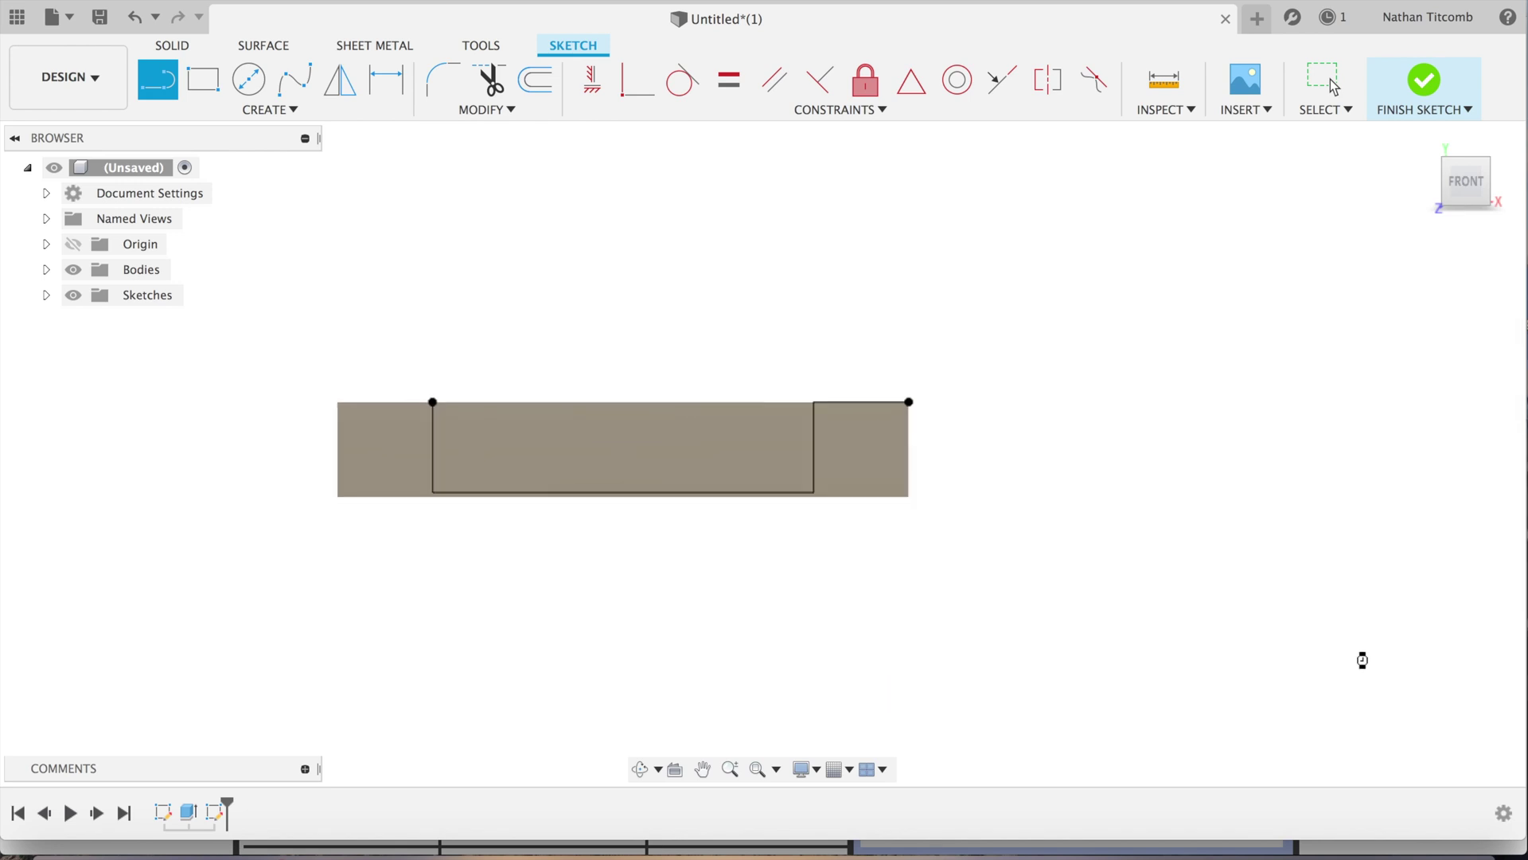
click(817, 408)
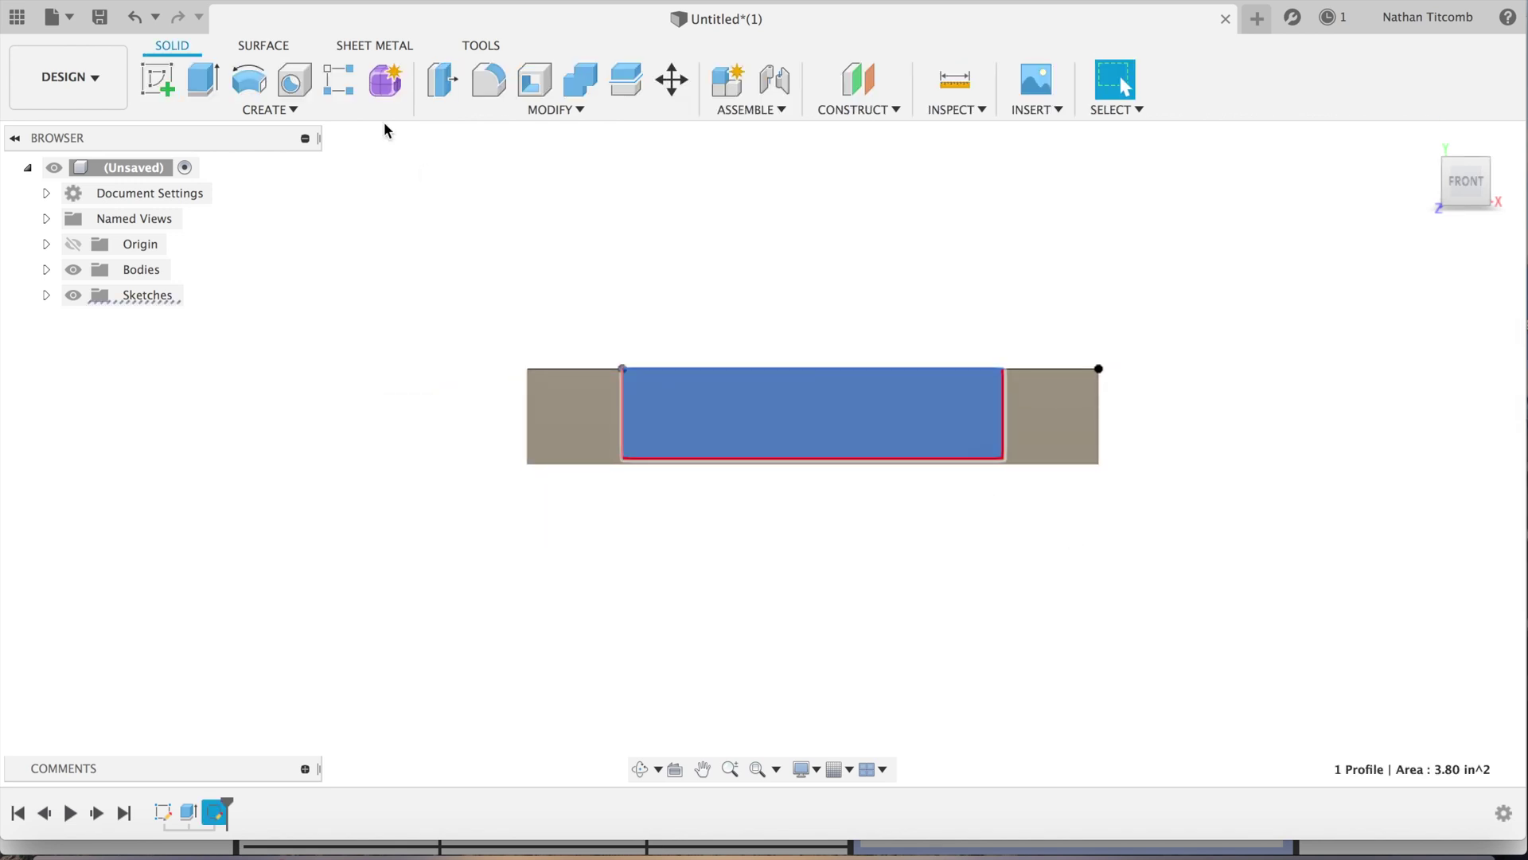
Step: Extrude the centre profile as a 3 in deep cut
click(296, 109)
click(262, 223)
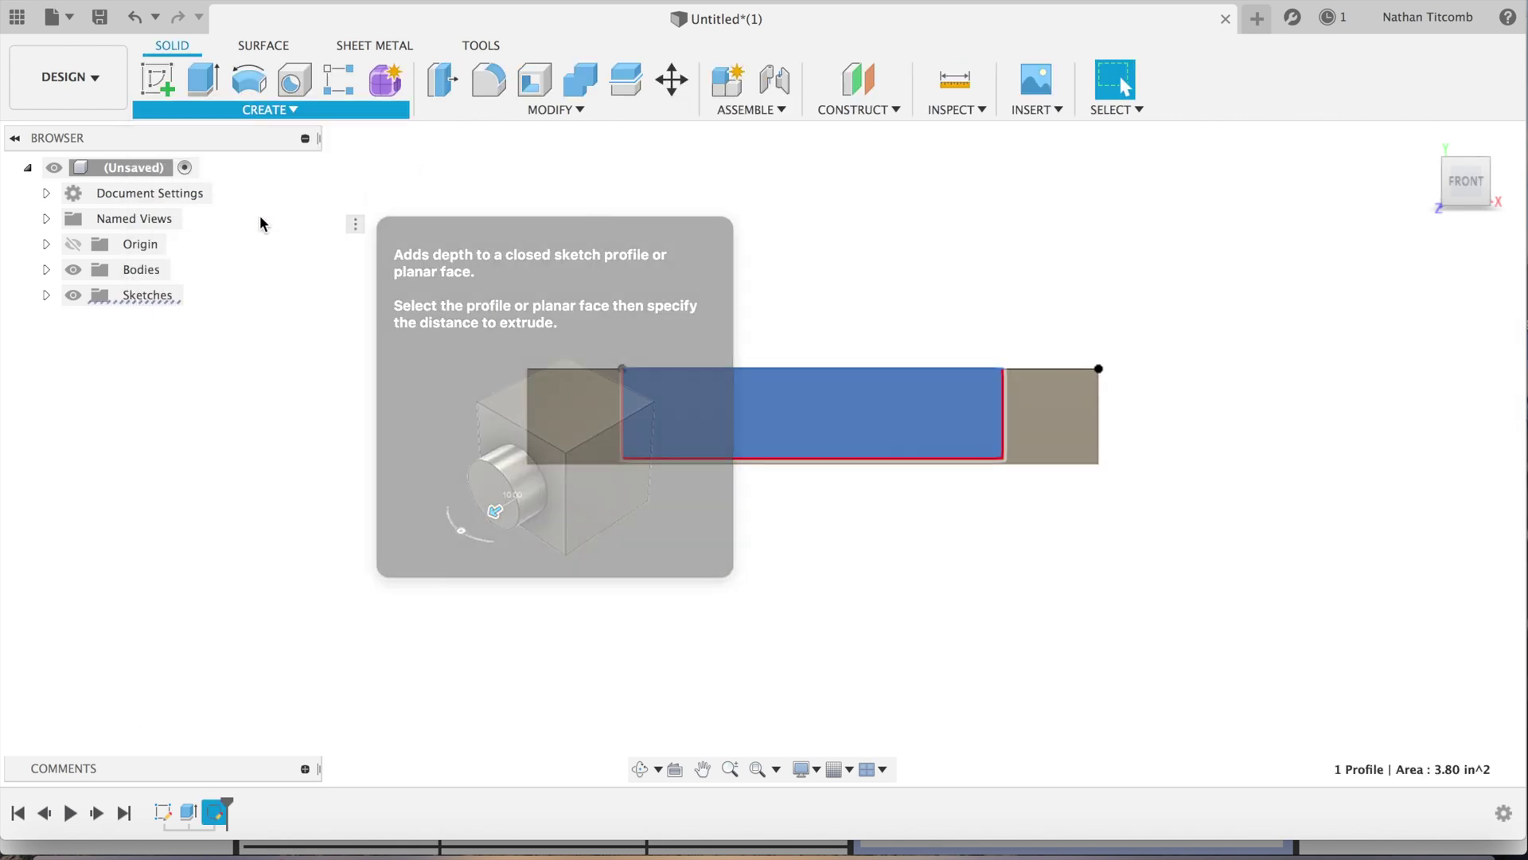
text(-3)
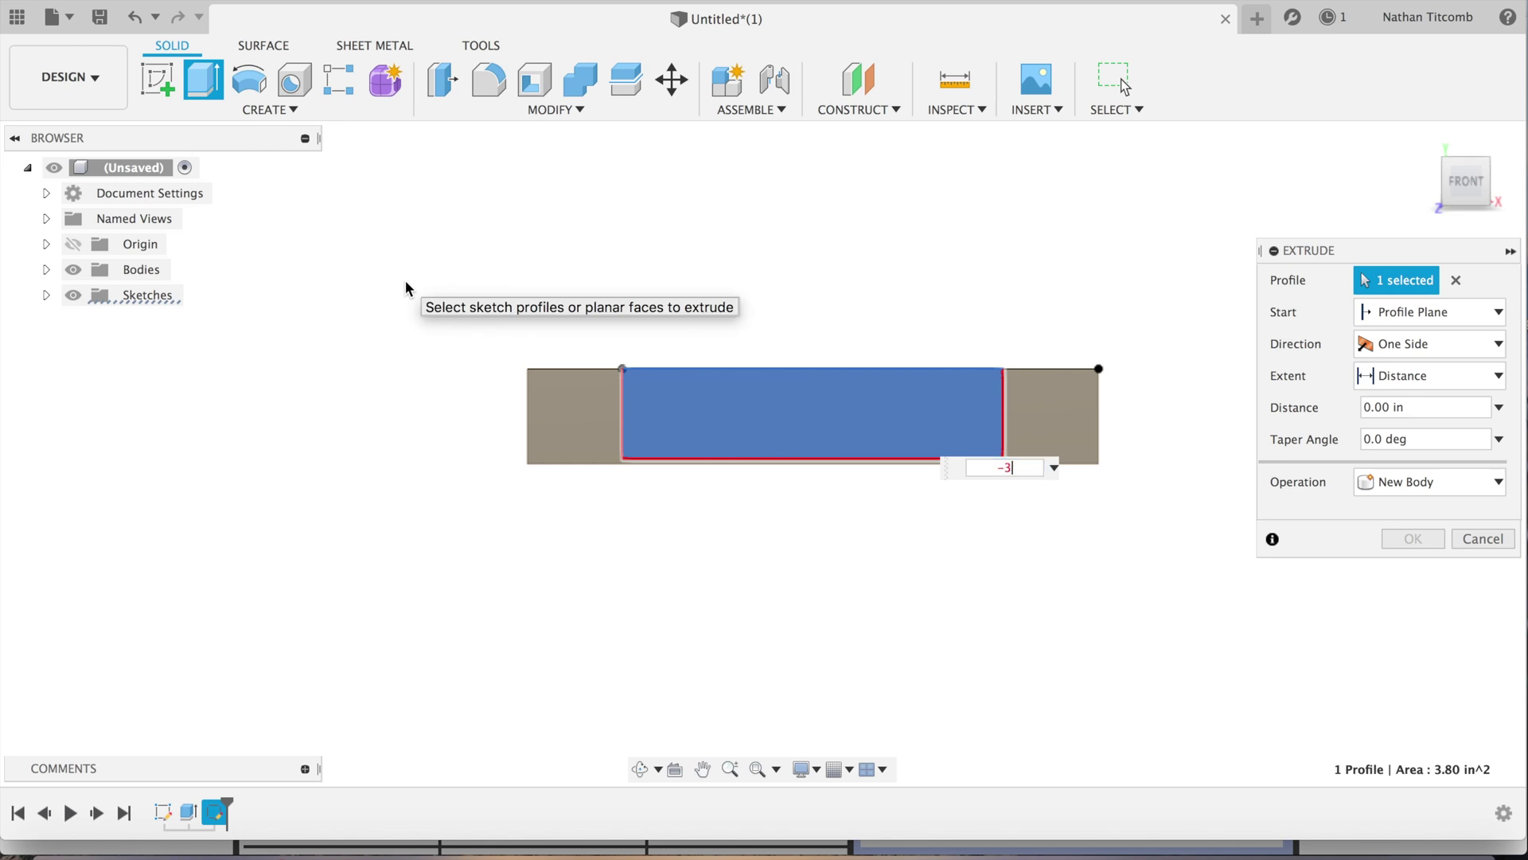
key(Return)
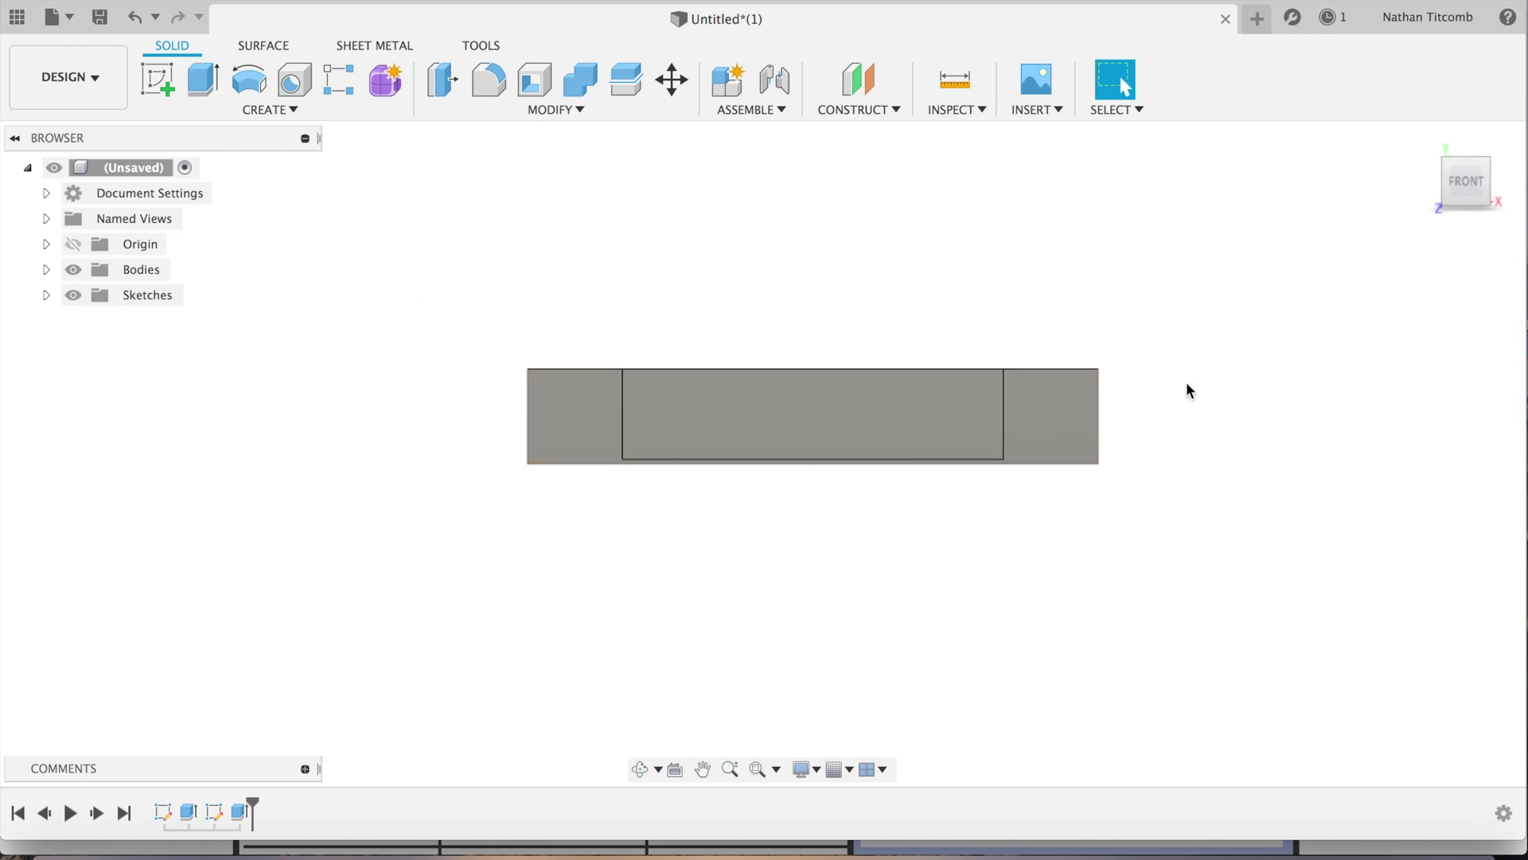
Step: Cut the middle face -4 in into the block
click(847, 409)
click(271, 112)
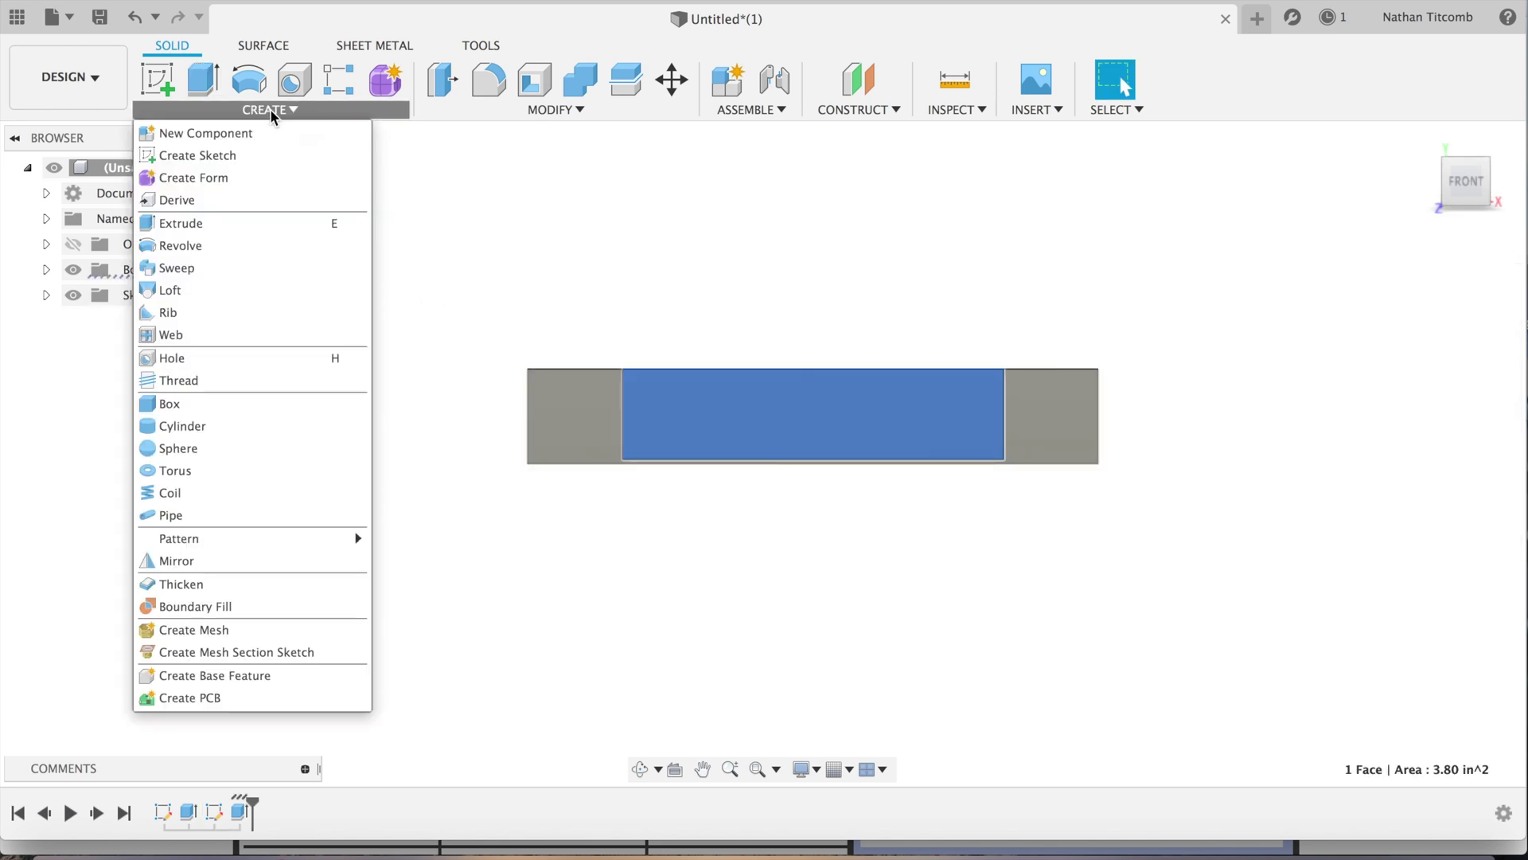
click(232, 225)
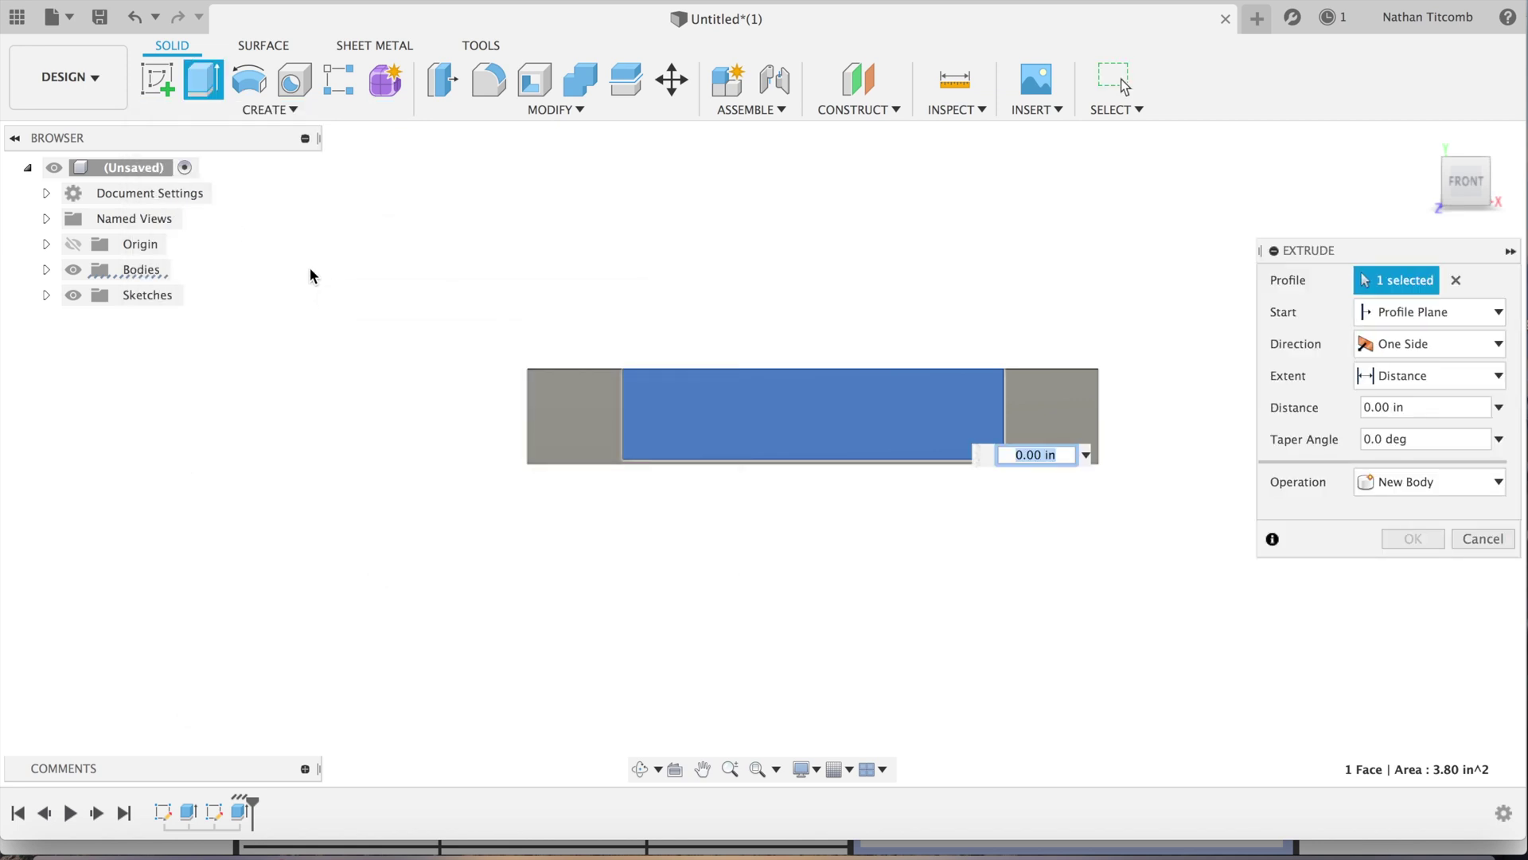
text(-4)
key(Return)
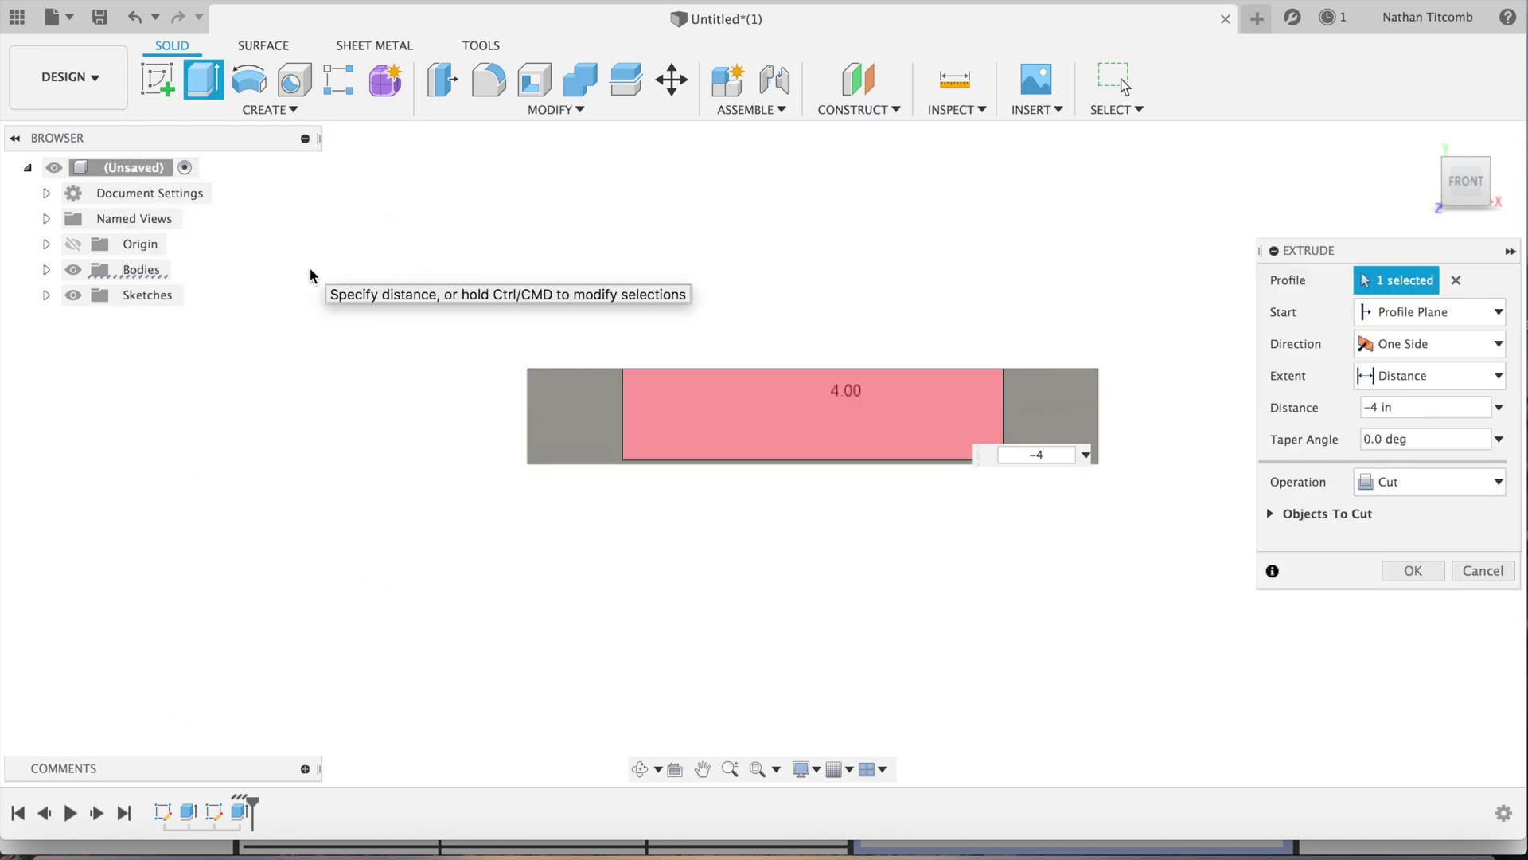
mouse_move(1463, 182)
mouse_down()
mouse_move(1424, 219)
mouse_move(1439, 219)
mouse_move(1416, 221)
mouse_up()
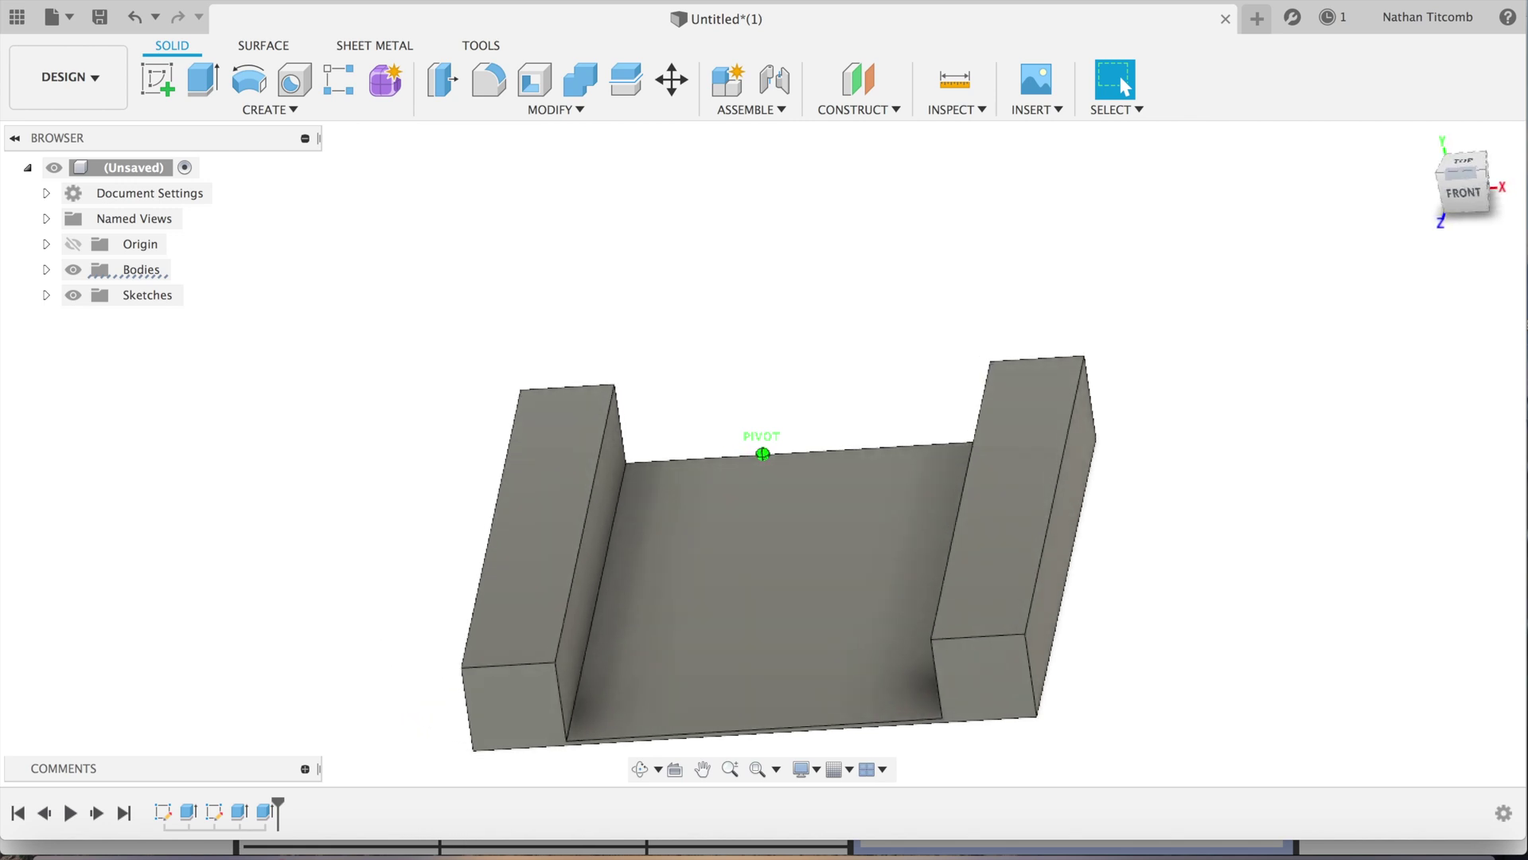
Step: Extrude the top faces of both side walls 1 in, joined to the body
click(1014, 522)
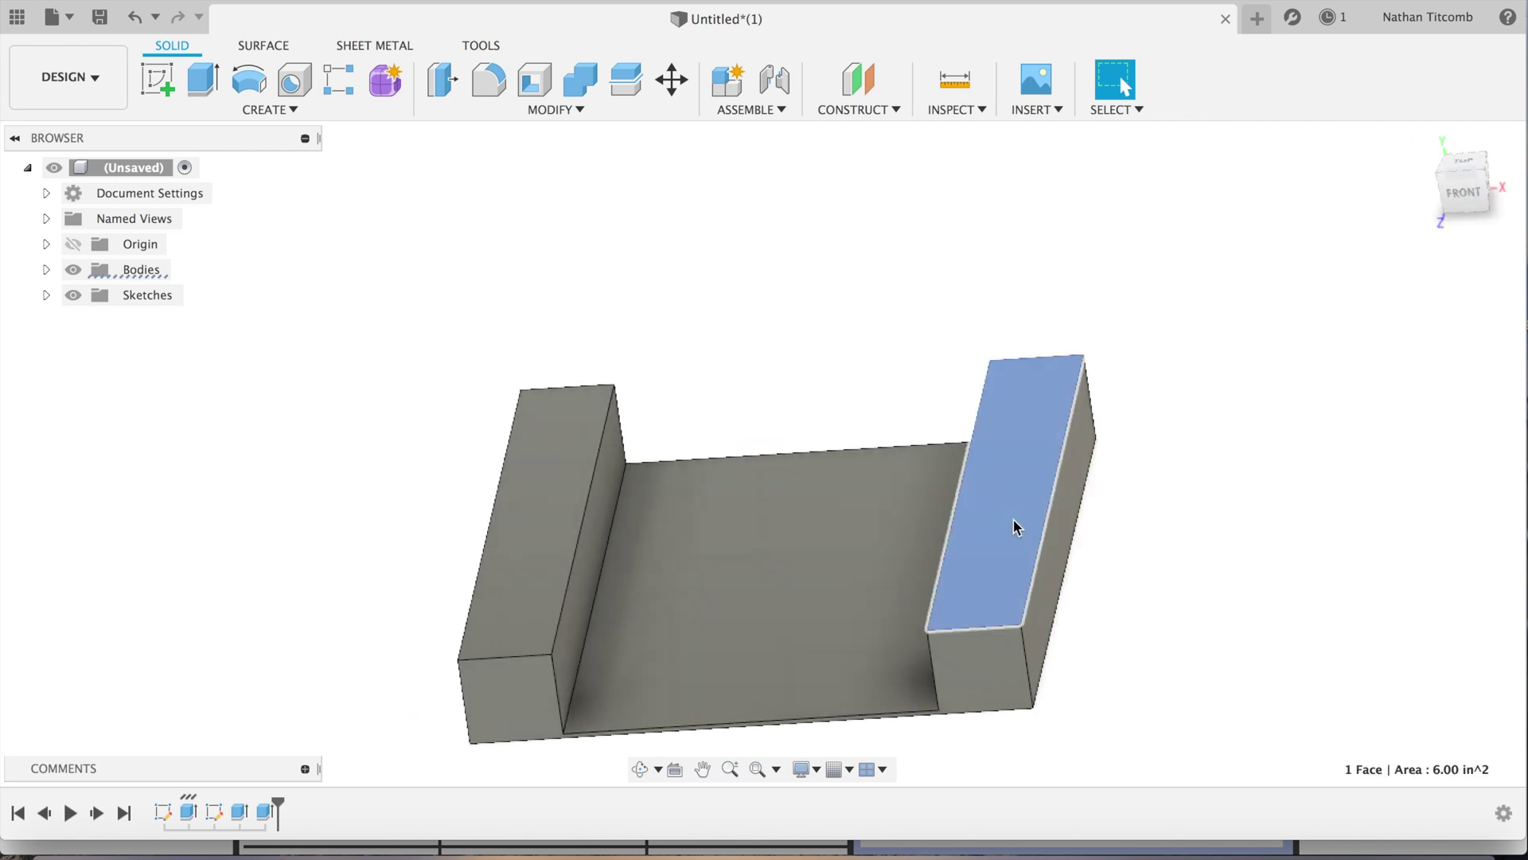
shift+click(530, 552)
click(296, 113)
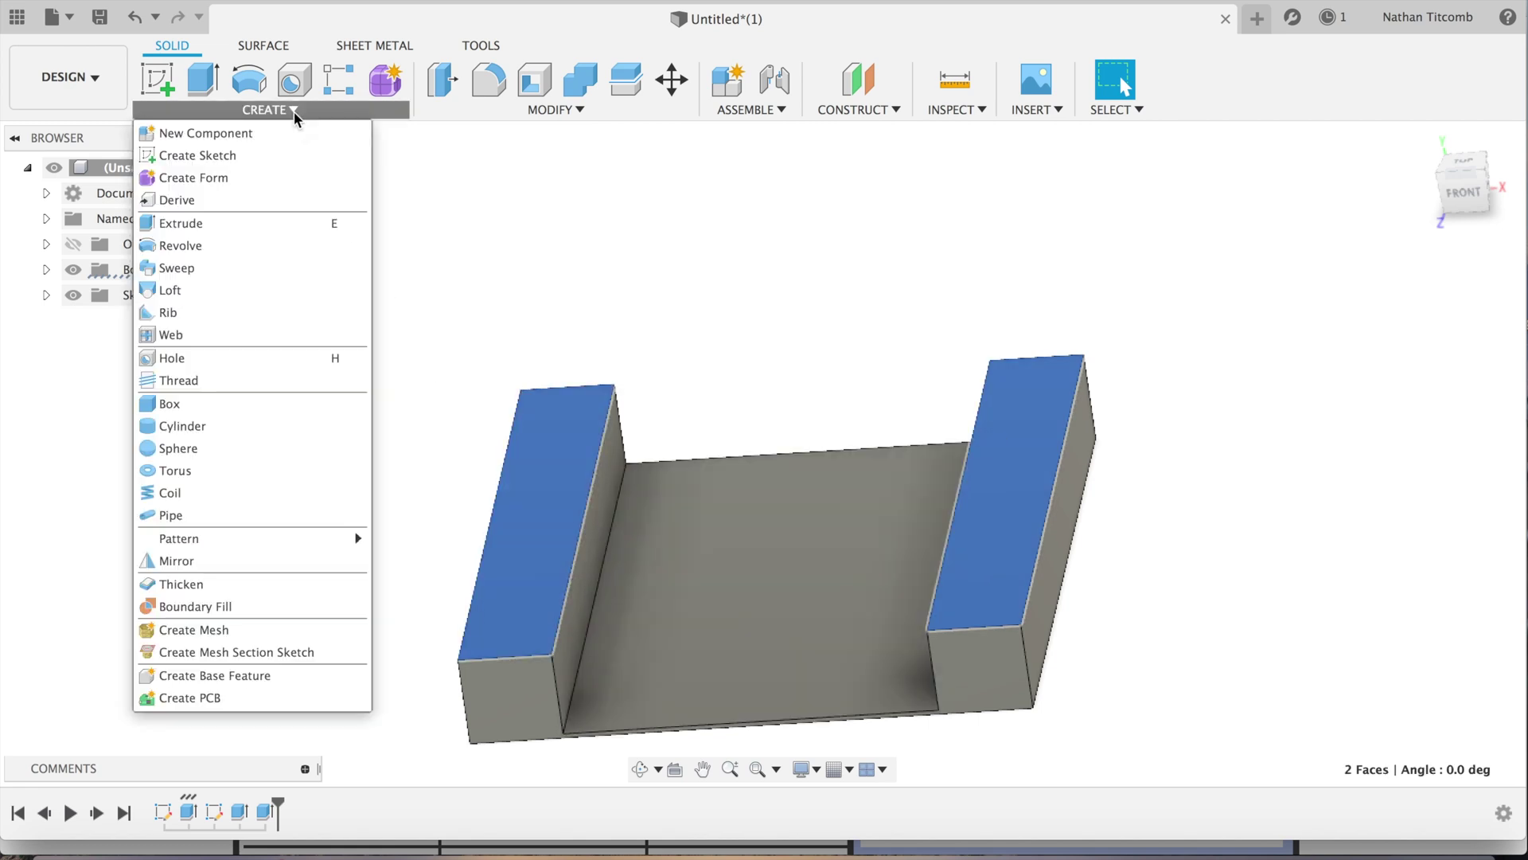
click(260, 225)
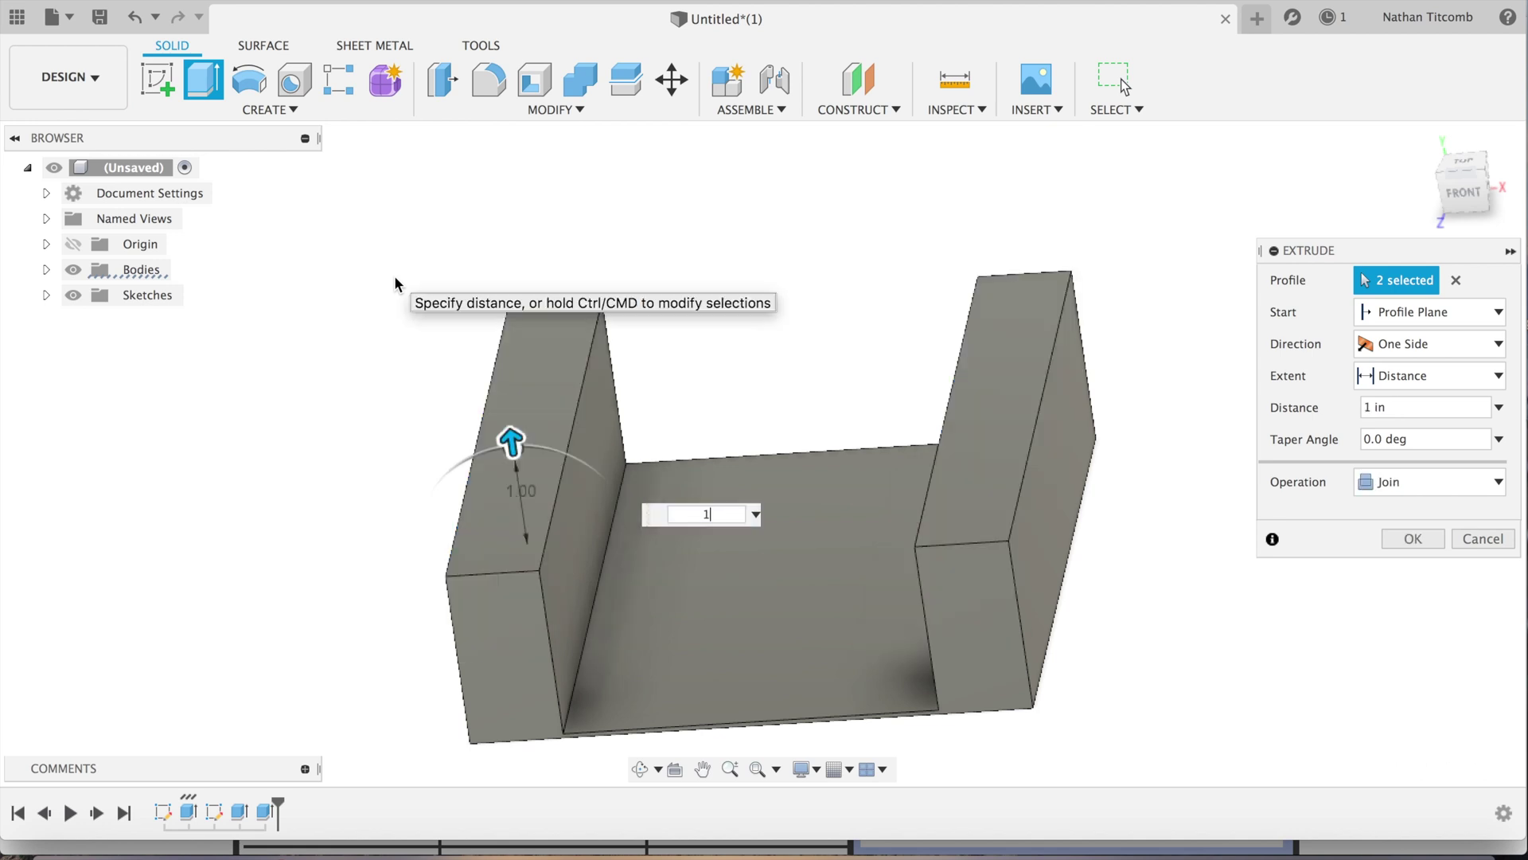
key(Return)
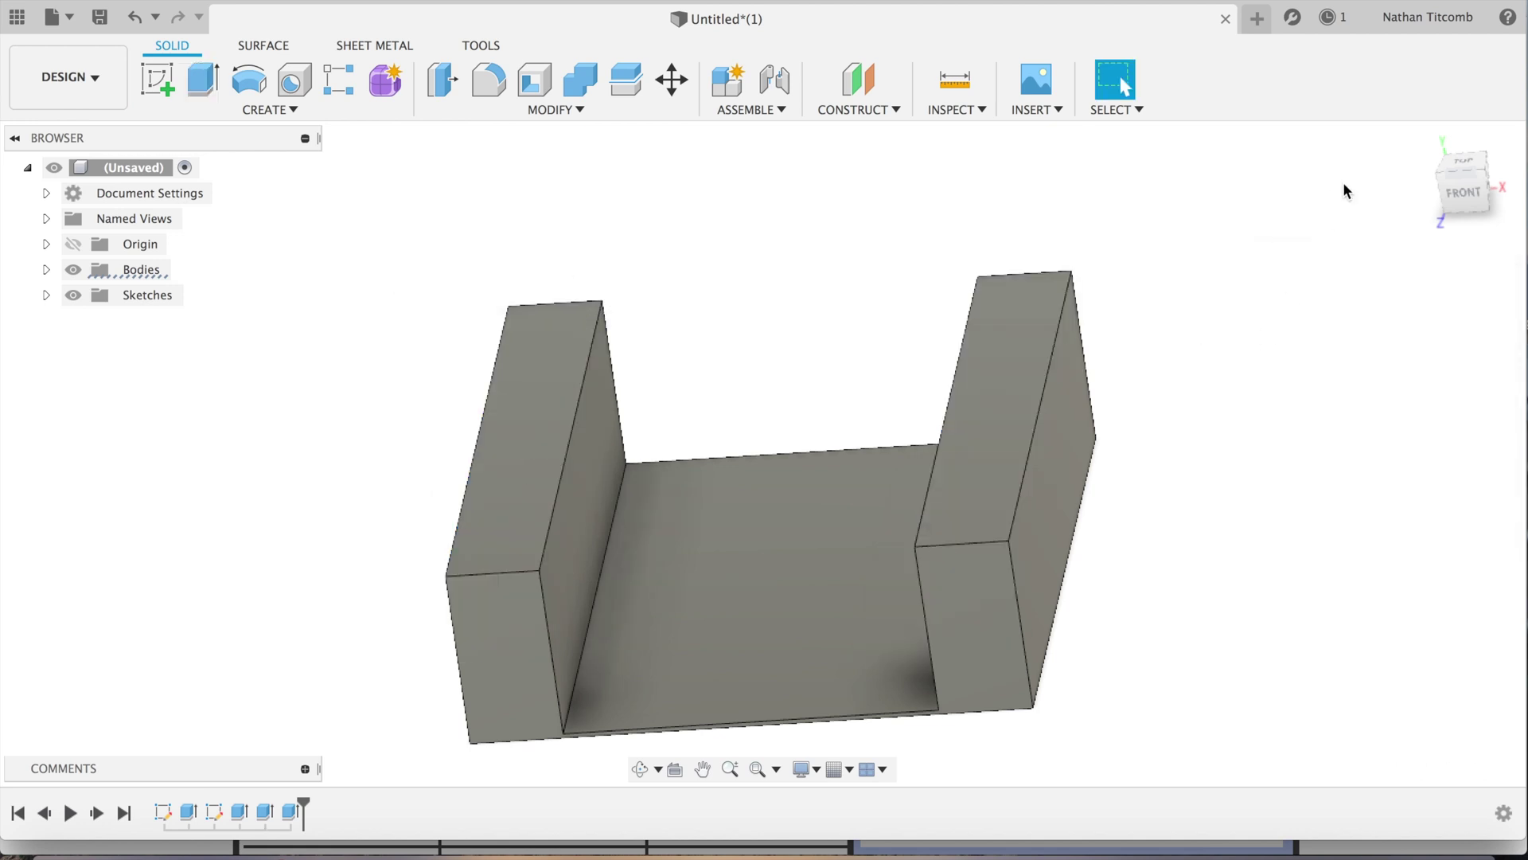
click(1473, 197)
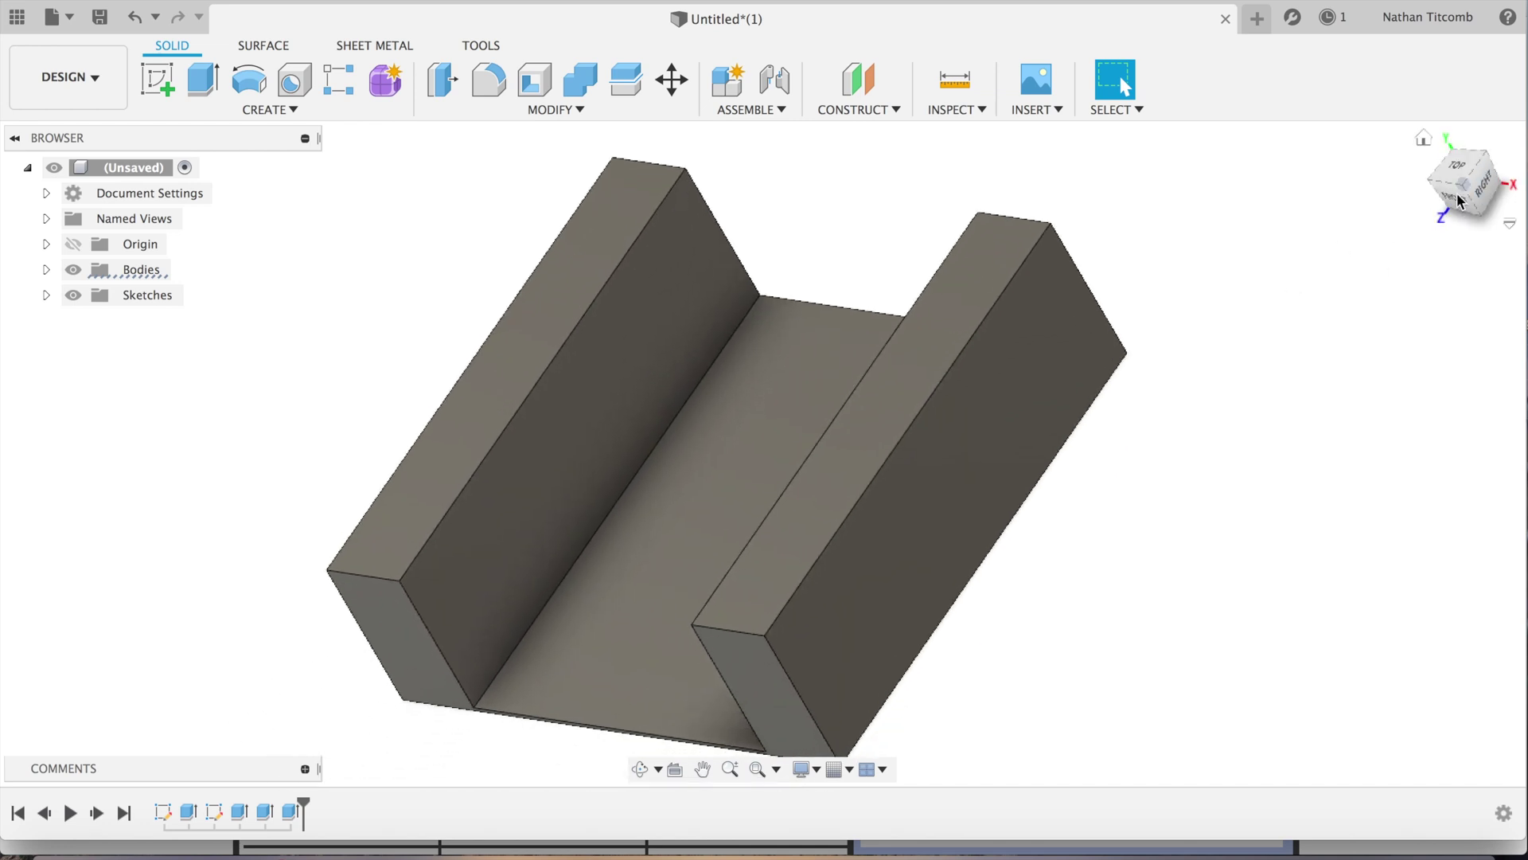
Step: From the top view, sketch on the right face and draw a 3 in line from its edge
click(1457, 165)
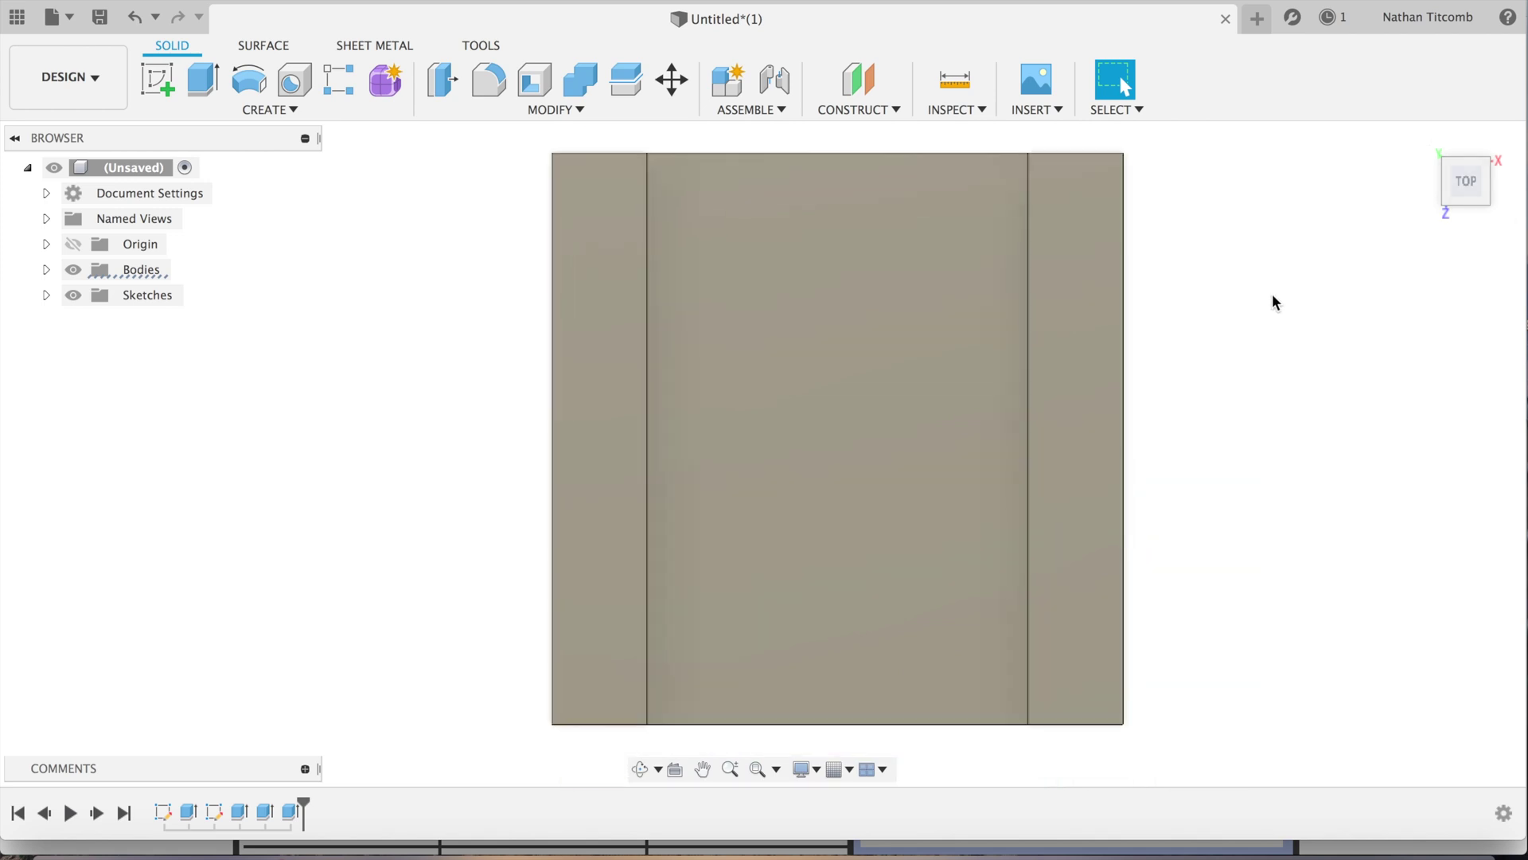
click(158, 80)
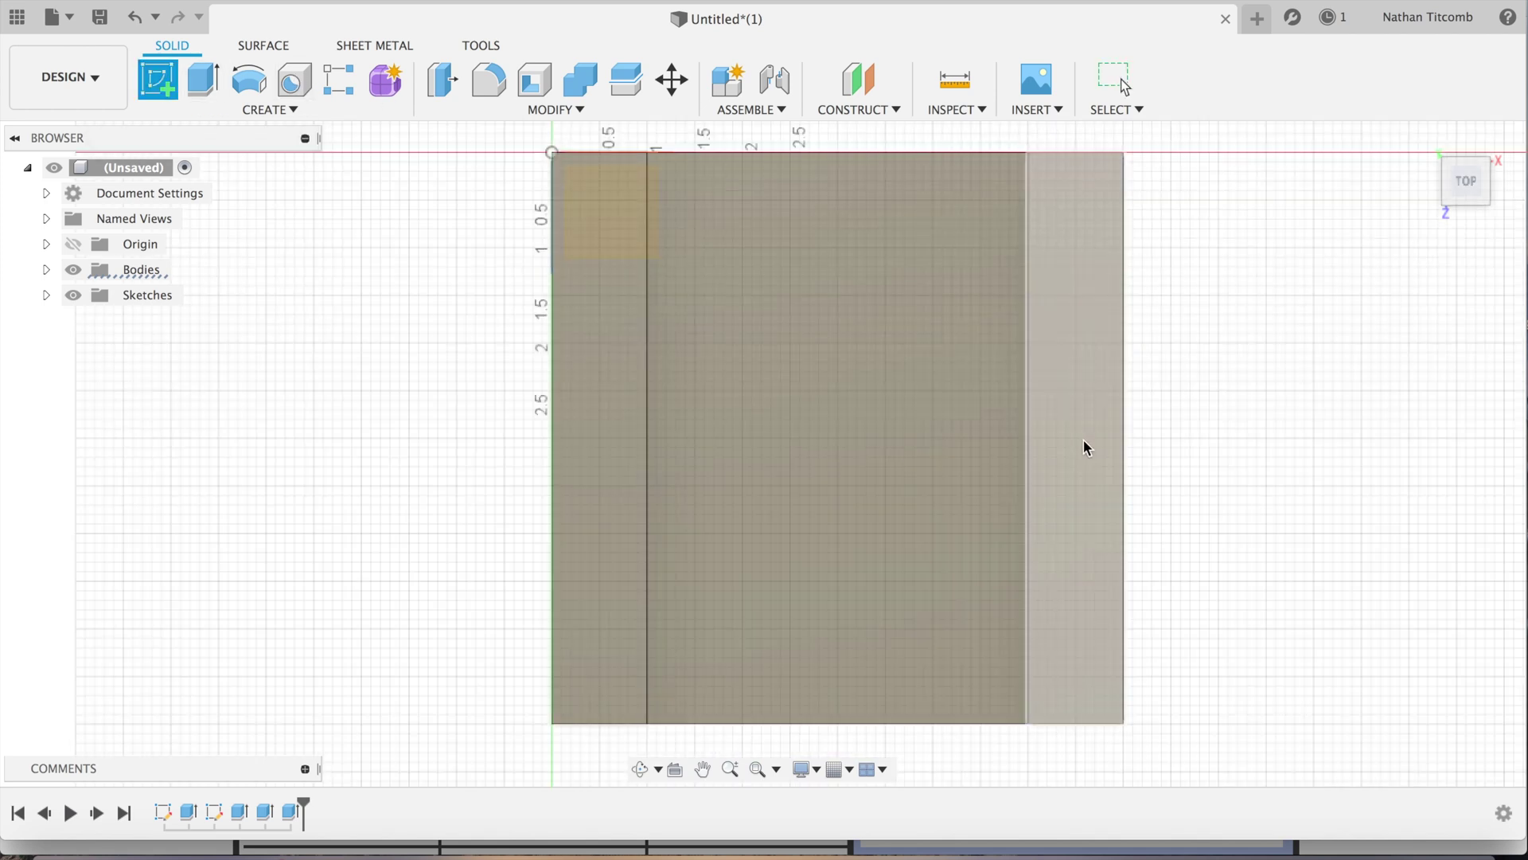
click(1089, 448)
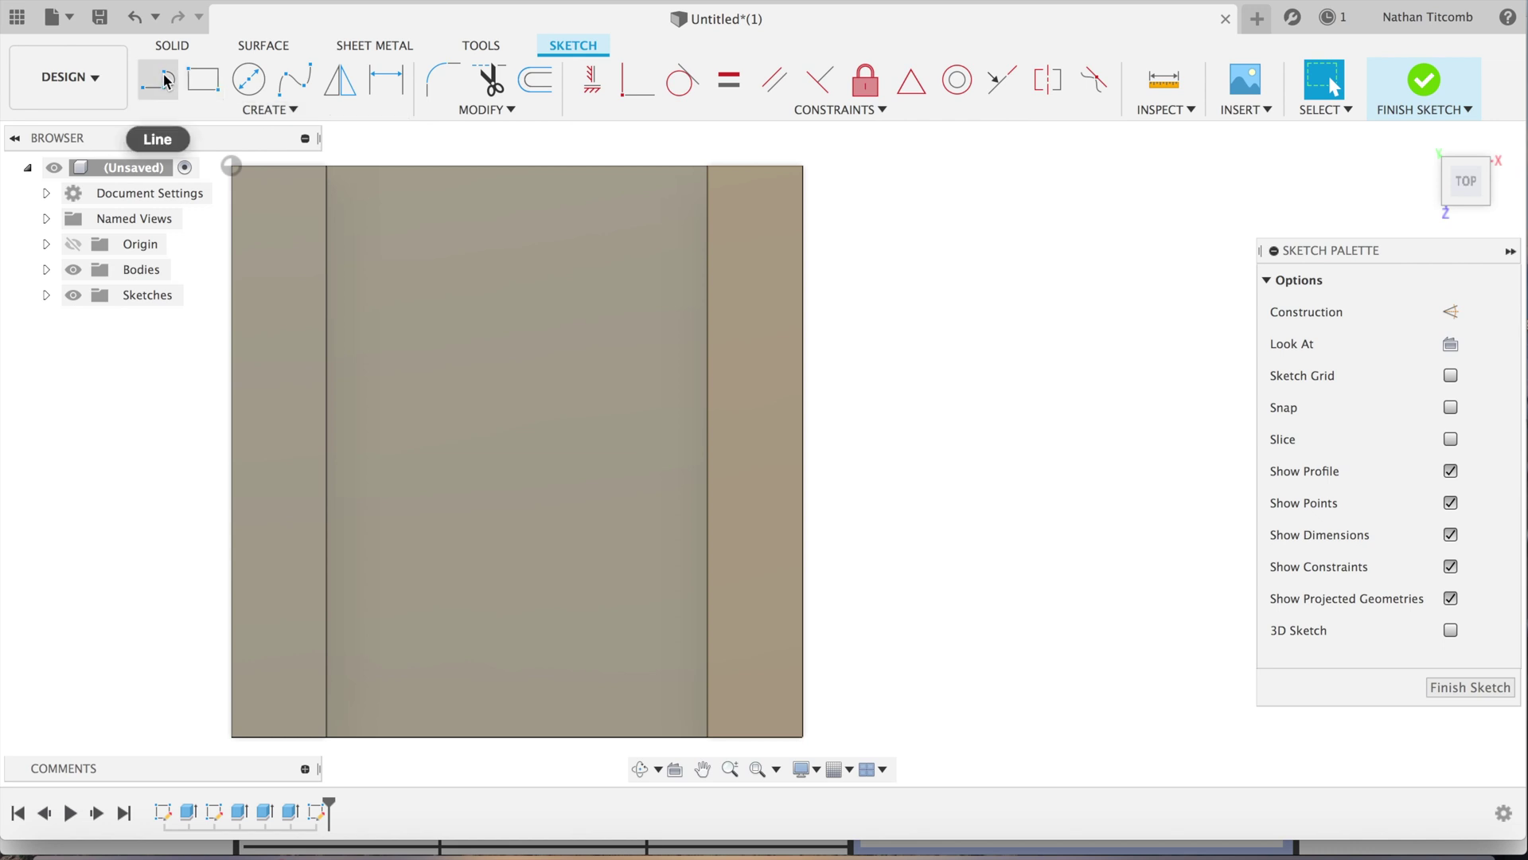
click(157, 80)
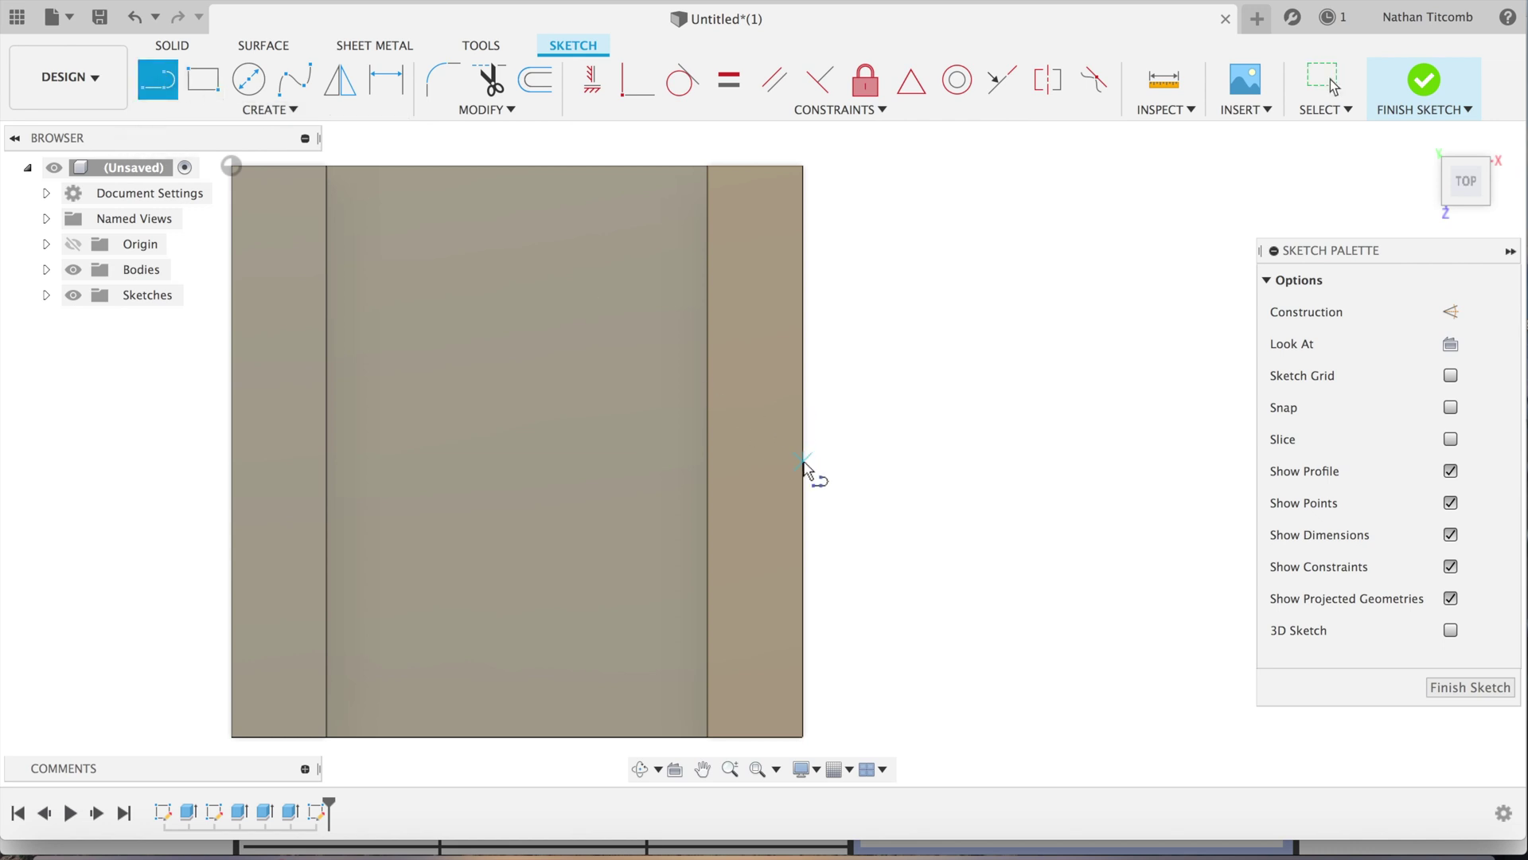
click(801, 451)
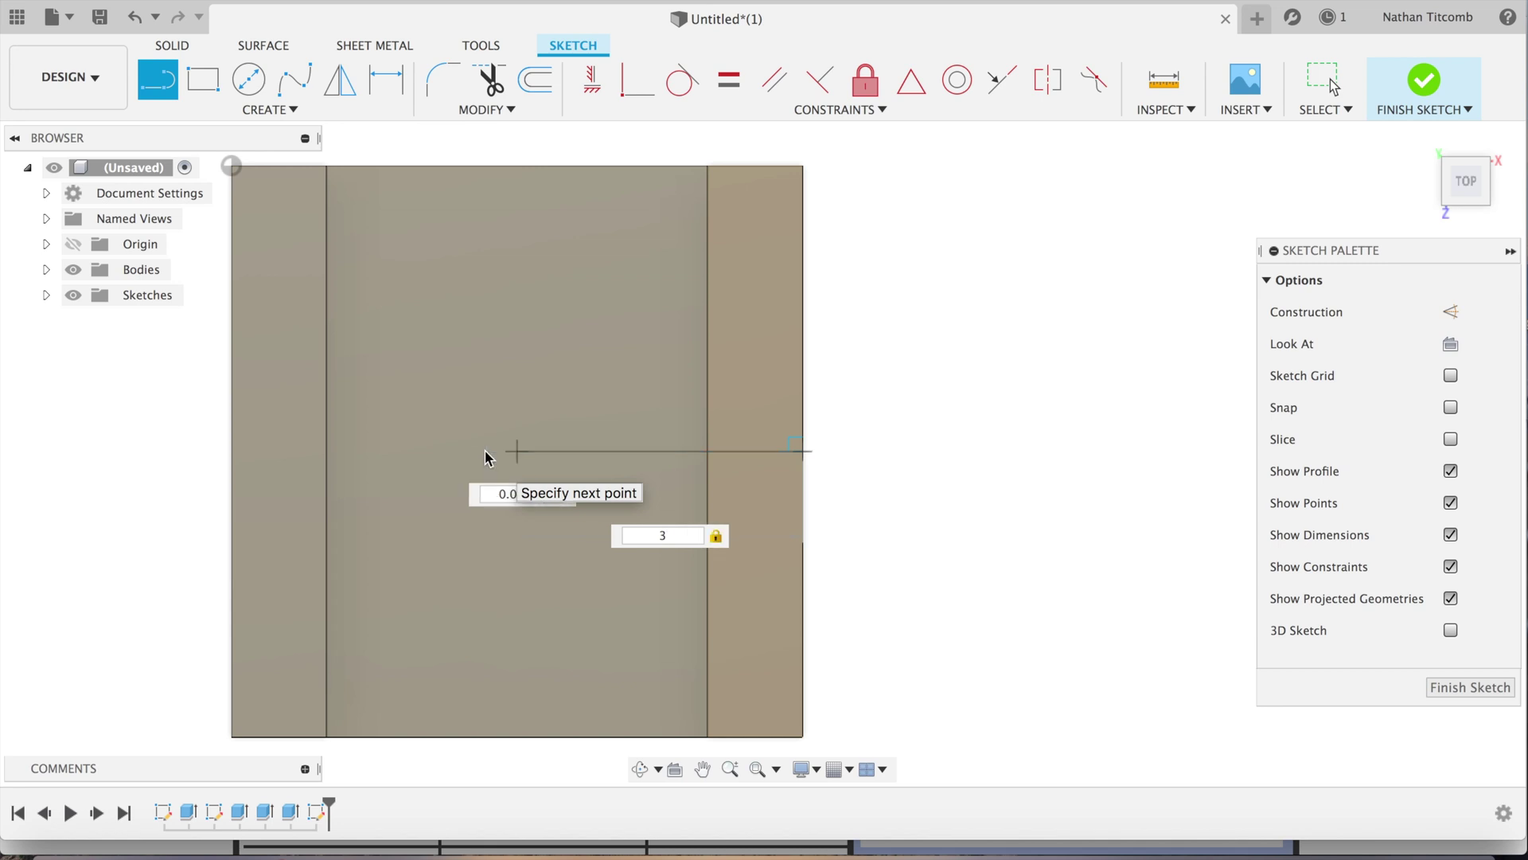
key(Return)
key(Escape)
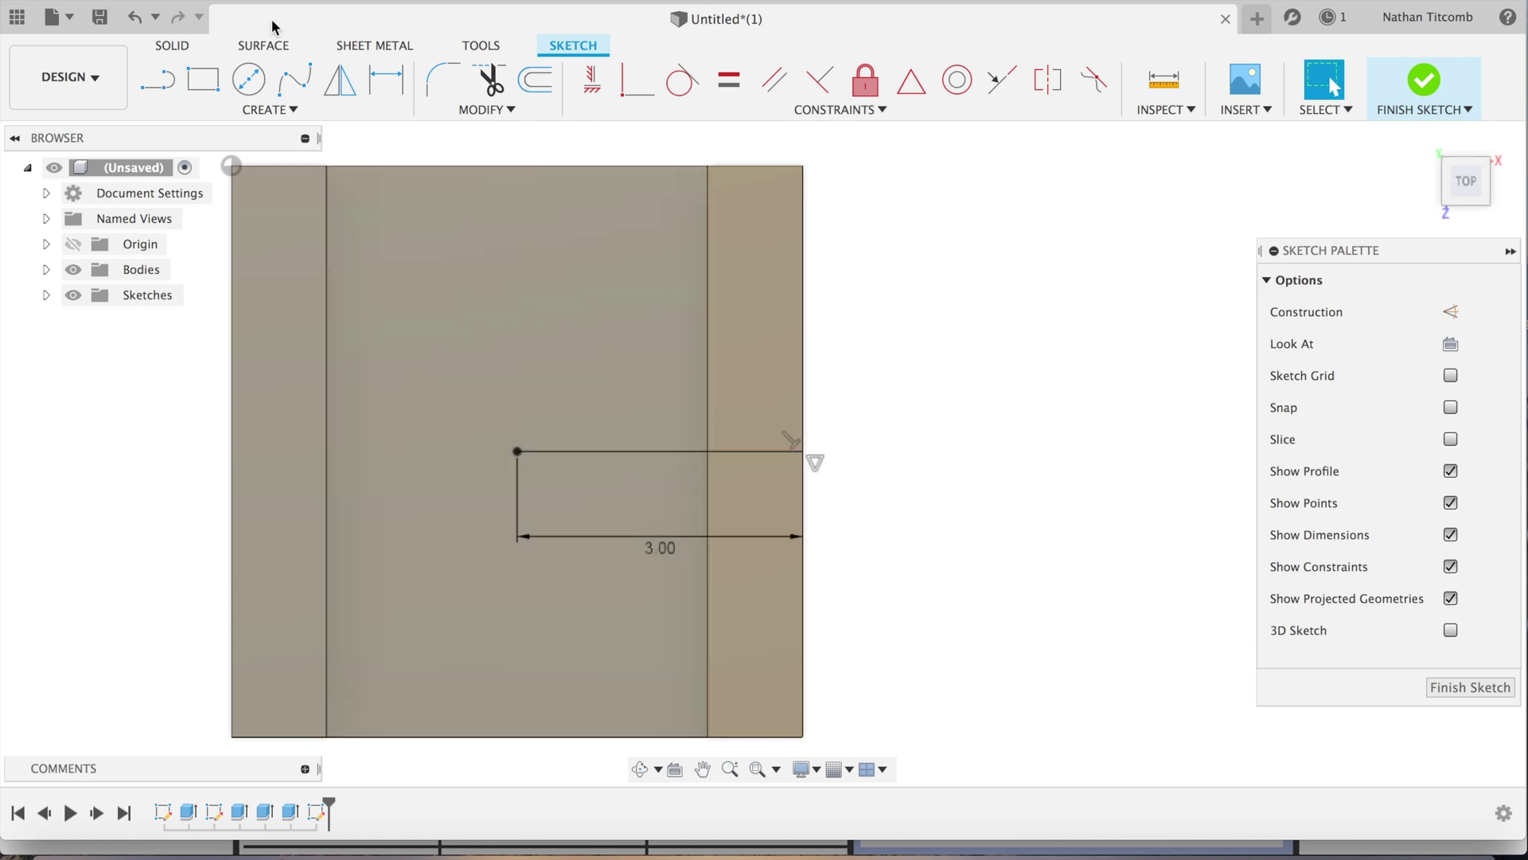
Step: Add a 5 in diameter circle centred at the line's end and finish the sketch
click(249, 79)
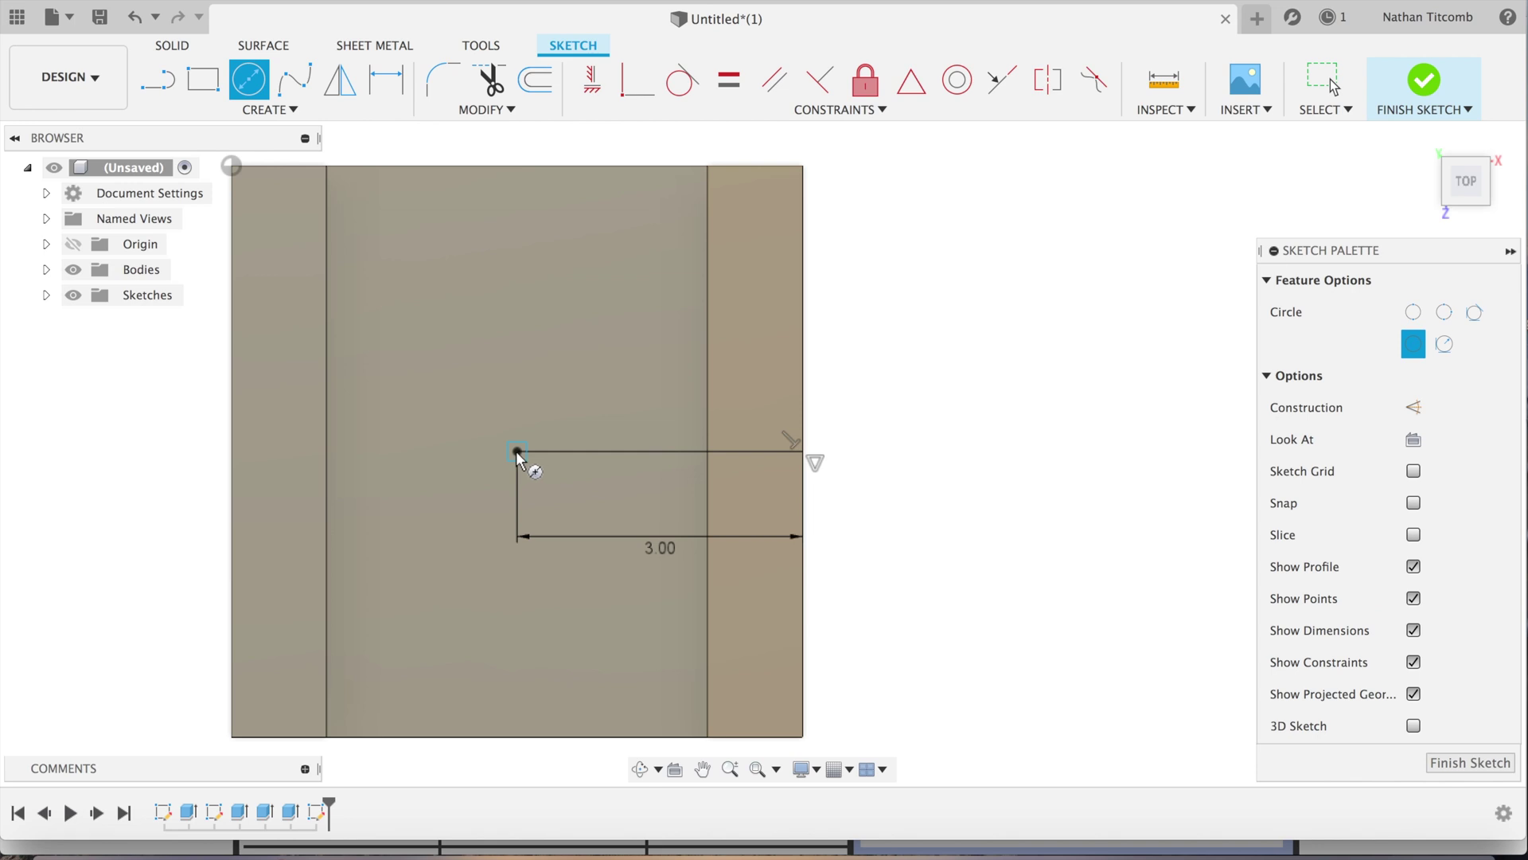
click(518, 451)
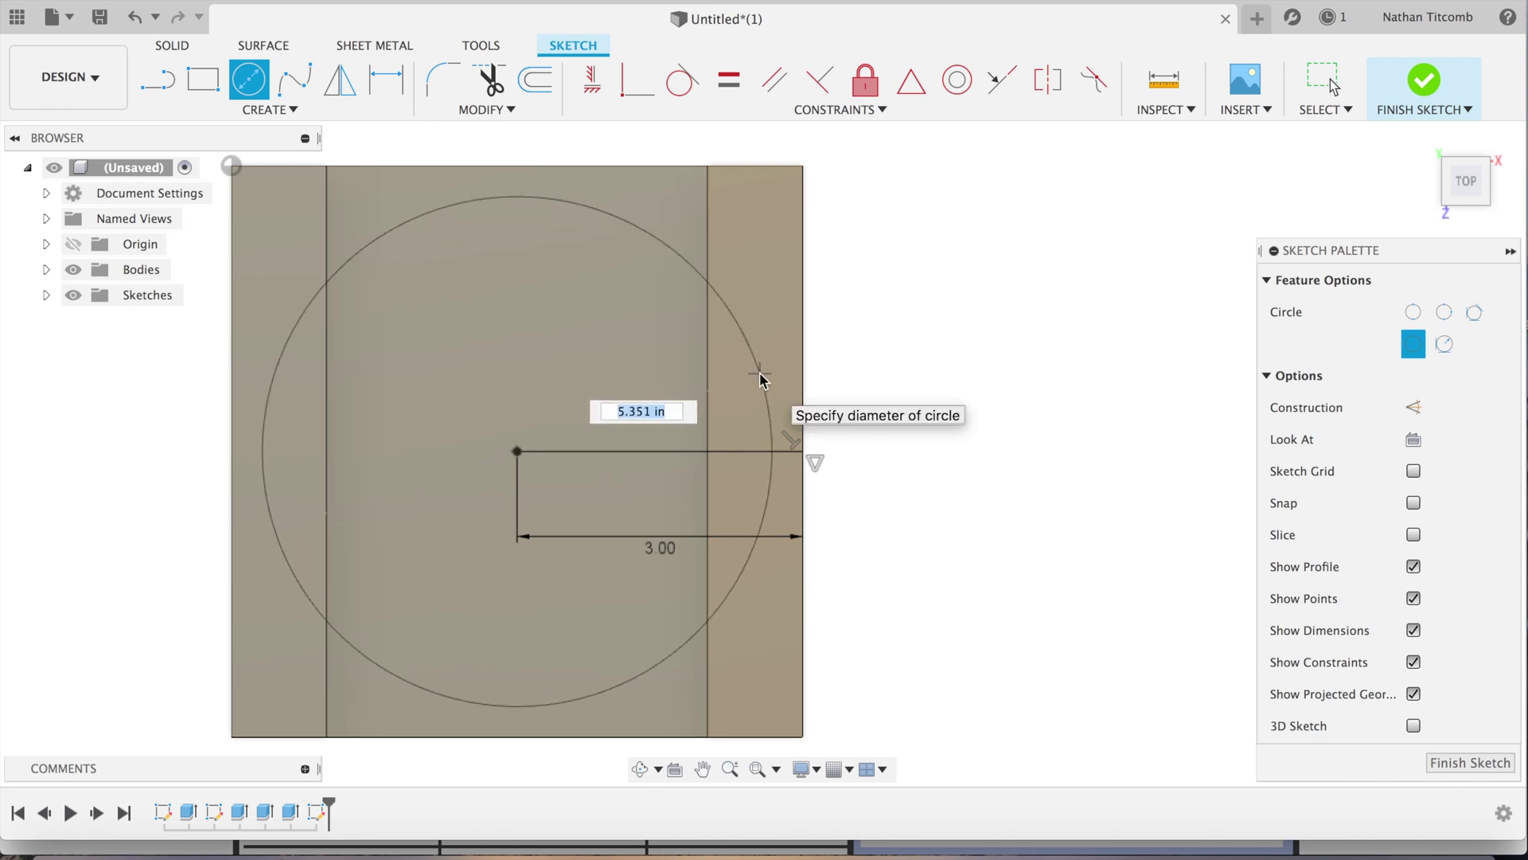
key(Tab)
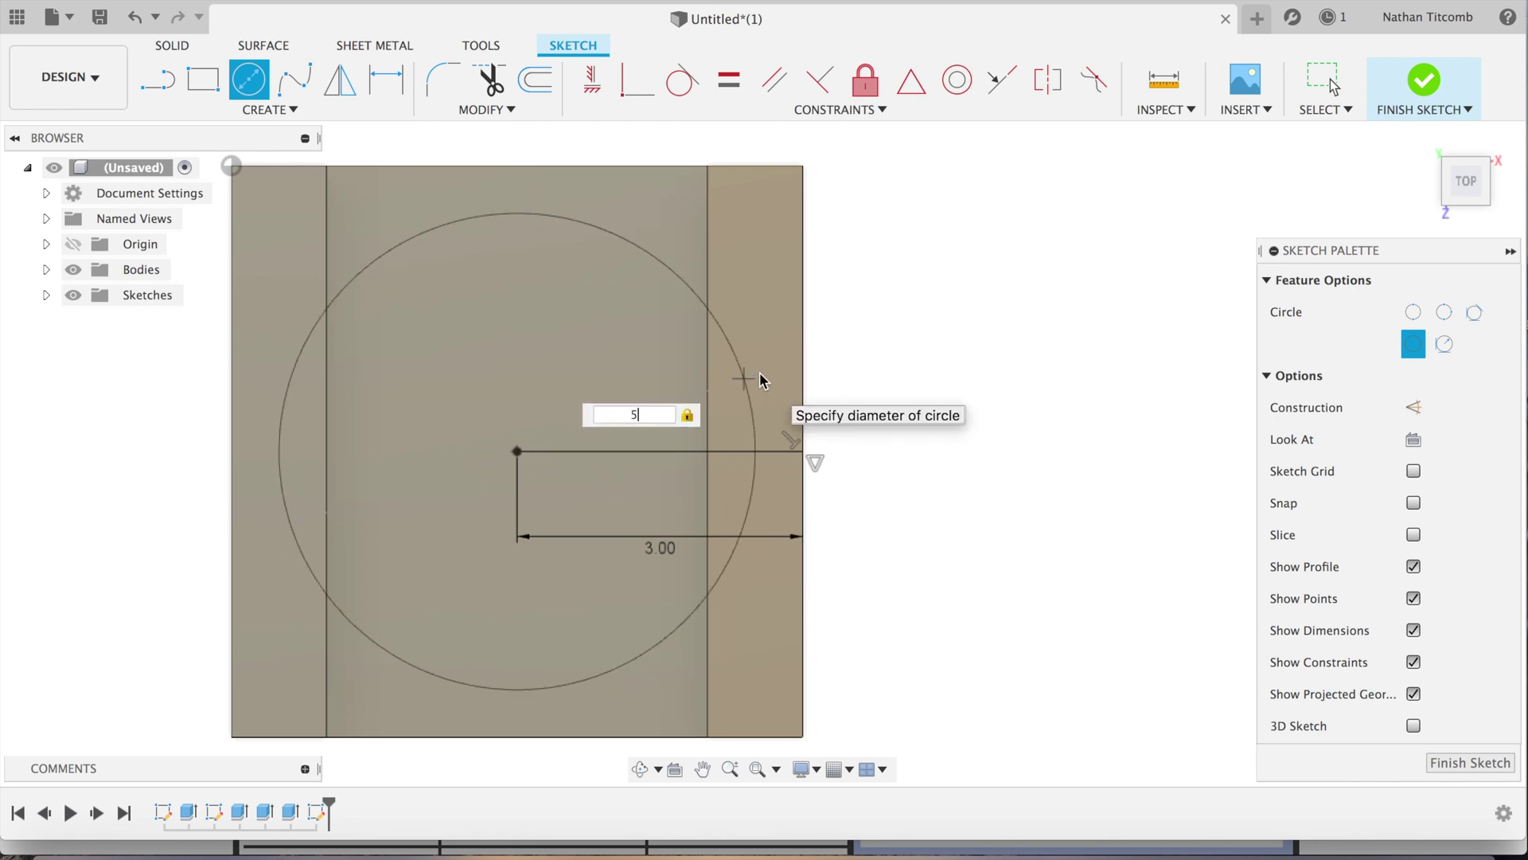
key(Return)
key(Escape)
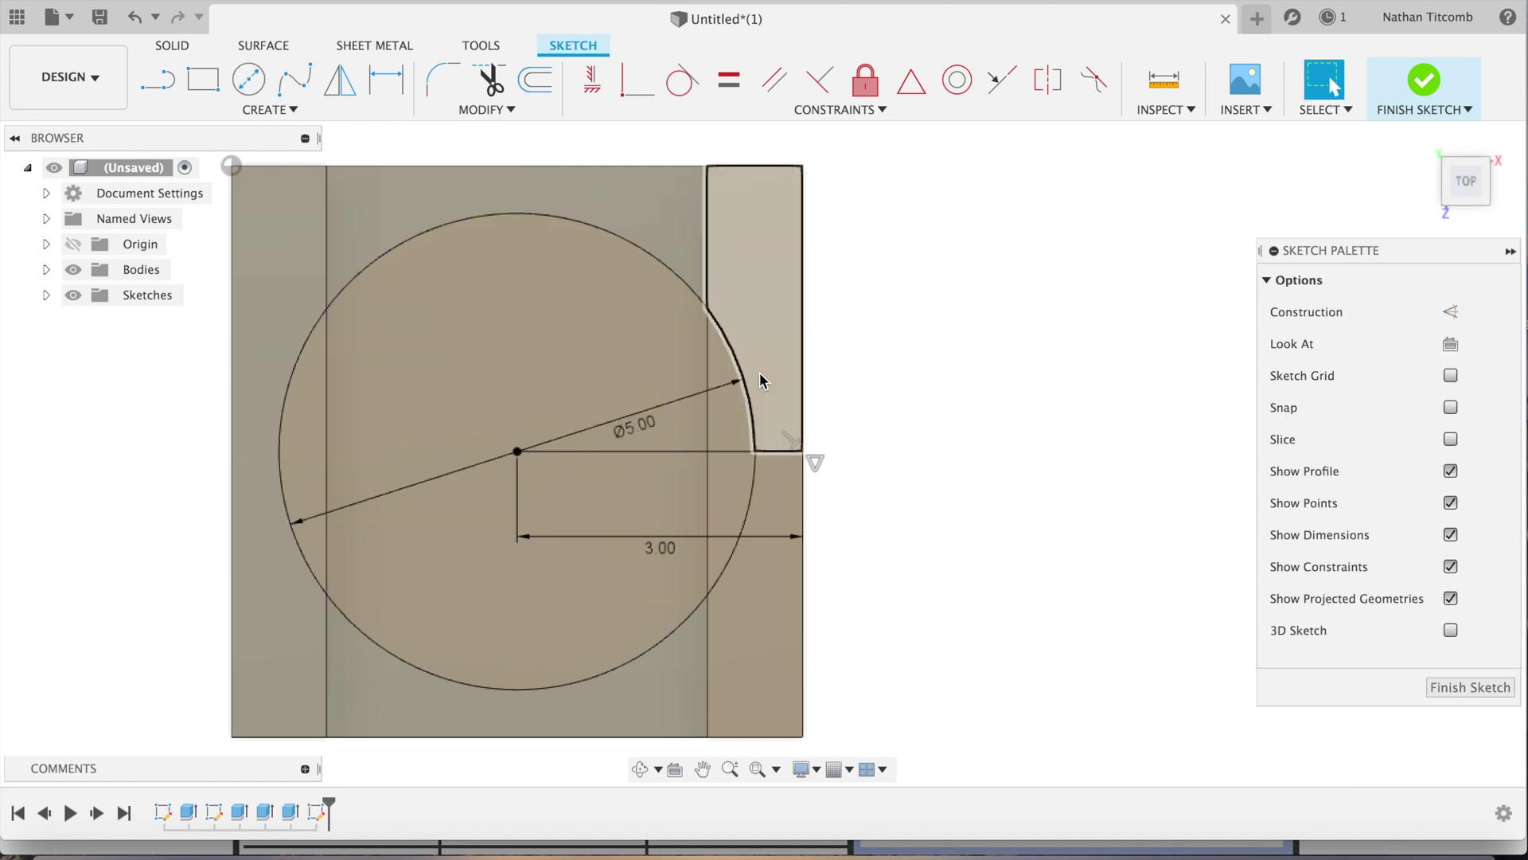
click(1489, 689)
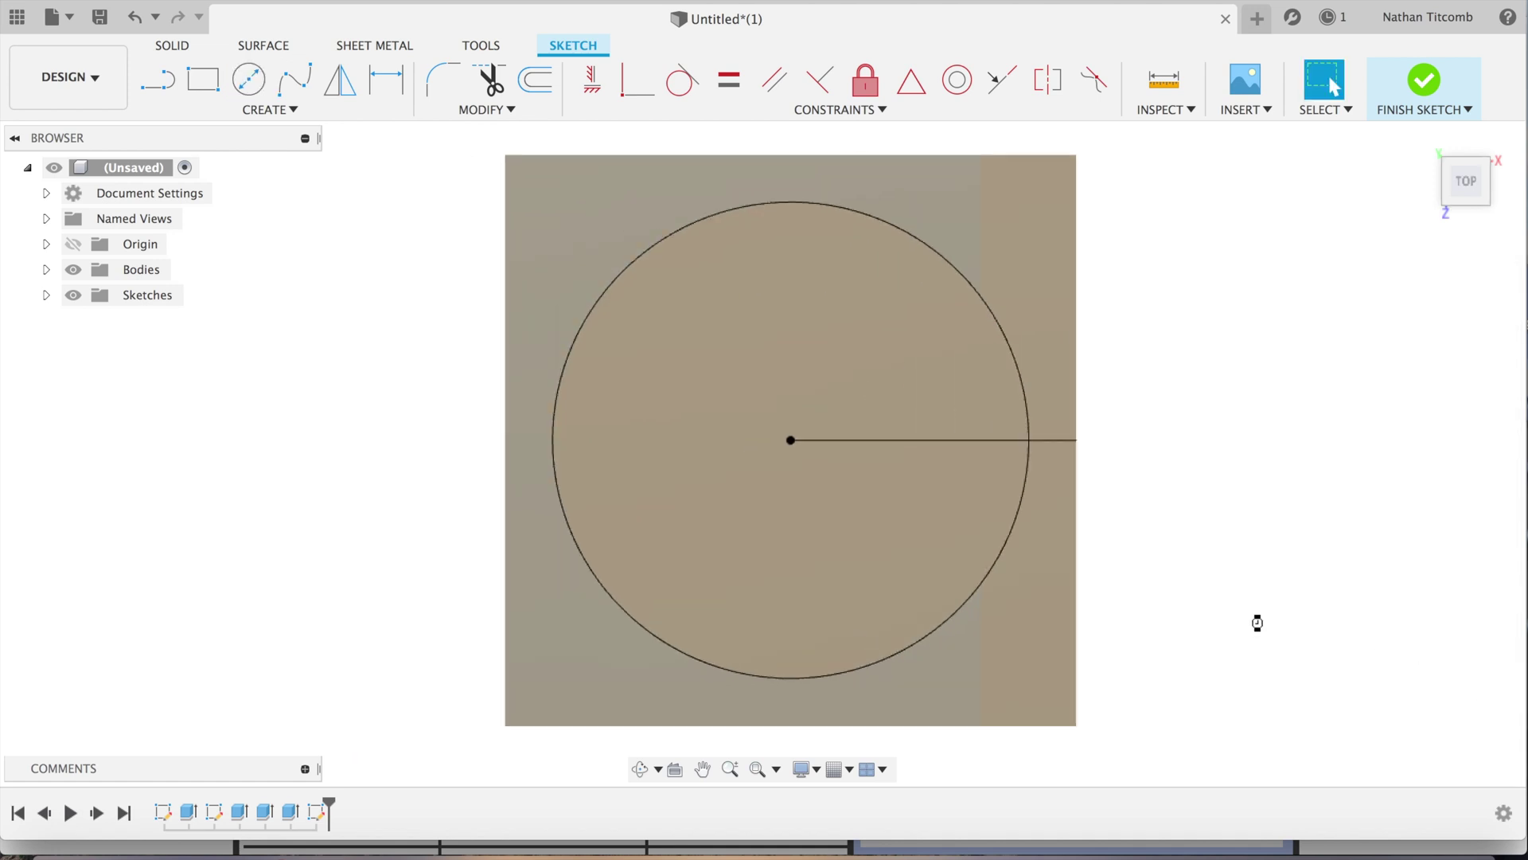
Step: Cut the two sliver profiles -0.5 in into the right wall
click(1049, 492)
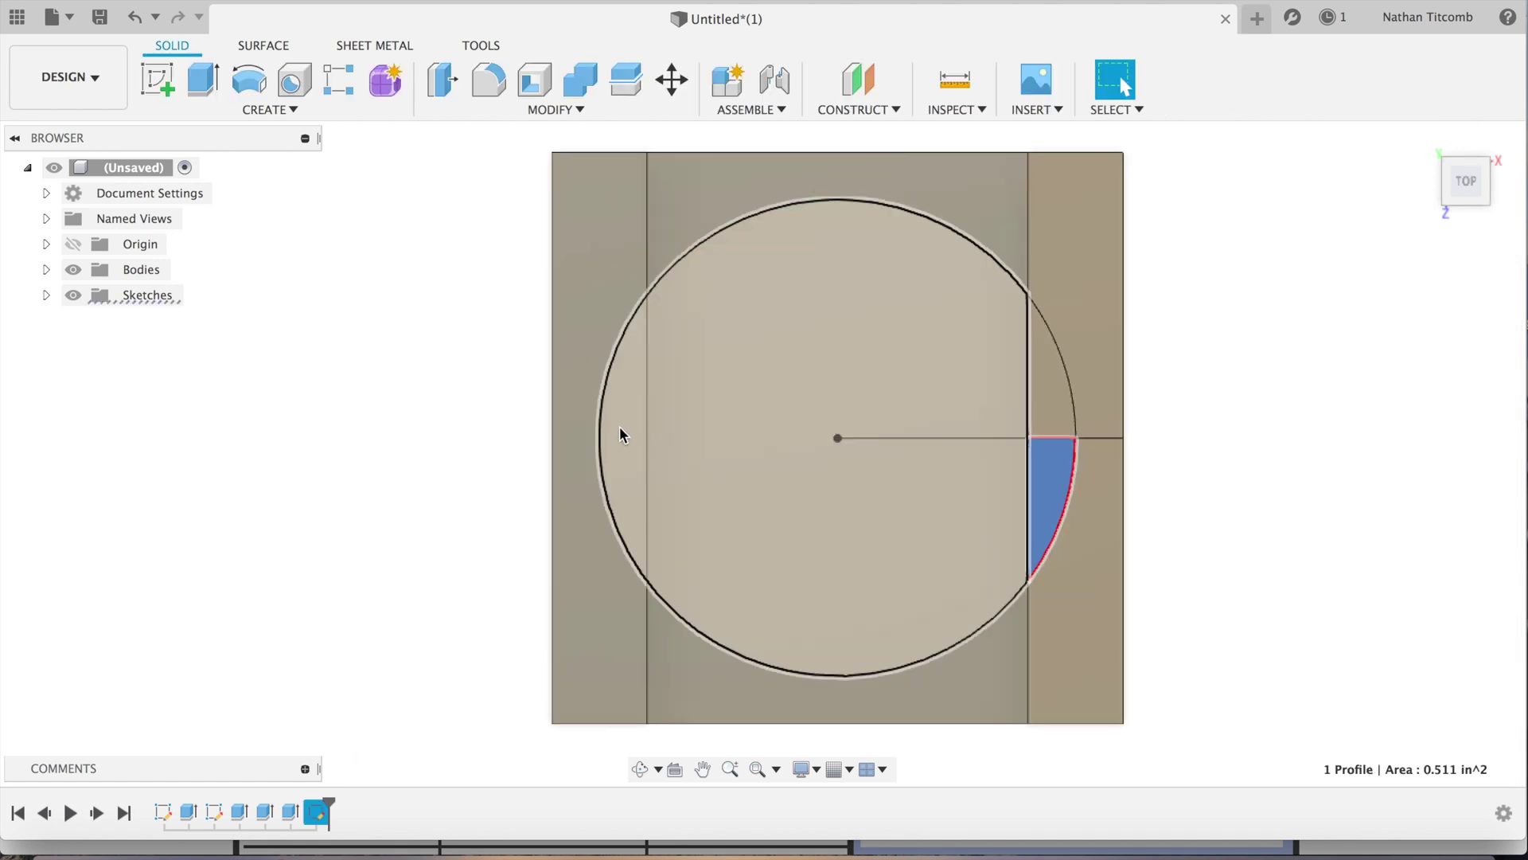
click(1047, 408)
click(287, 109)
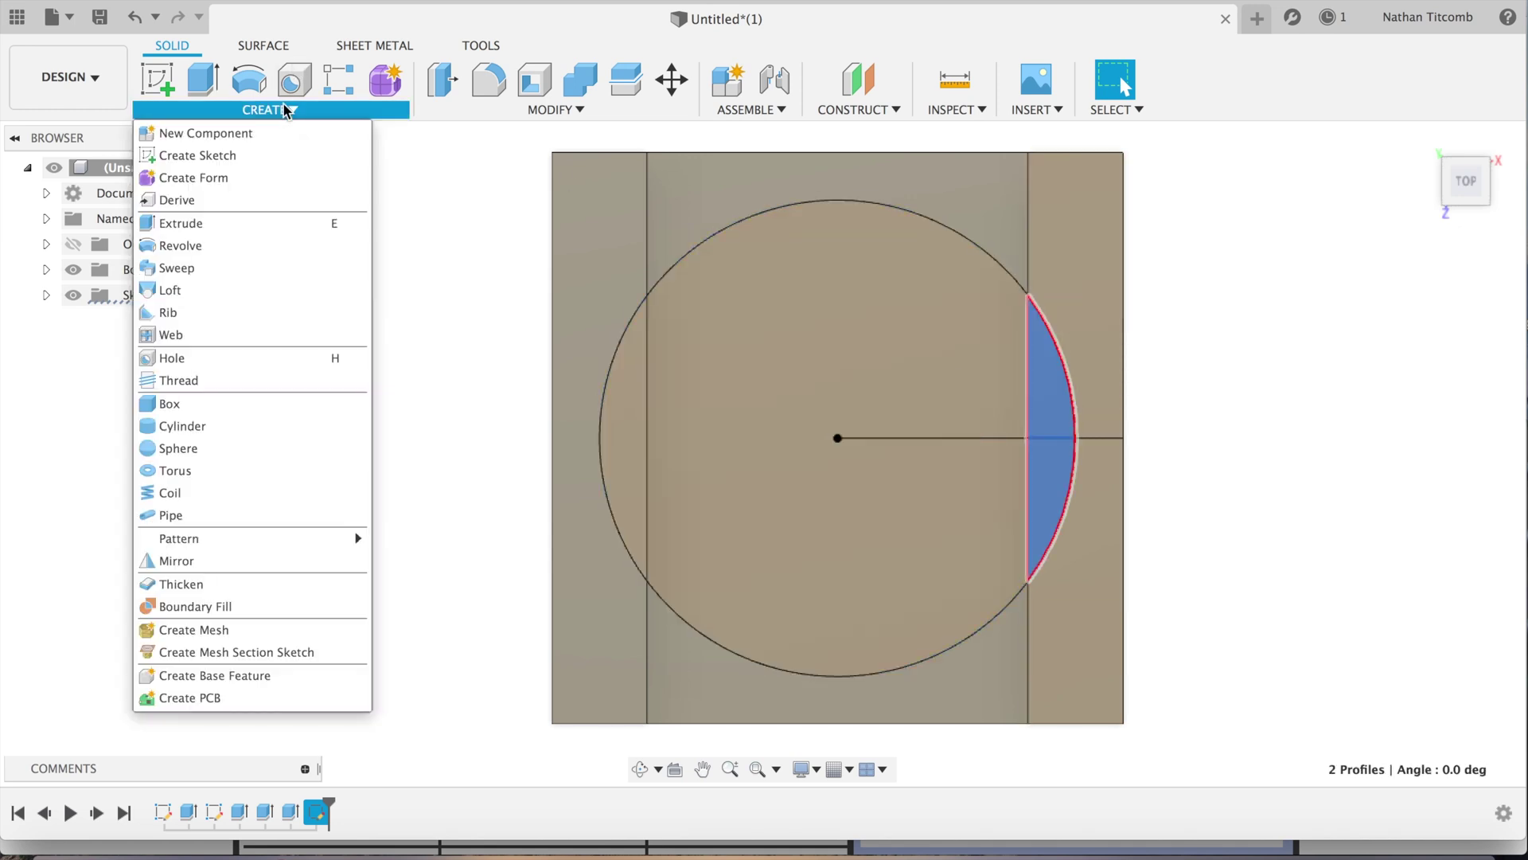
click(249, 225)
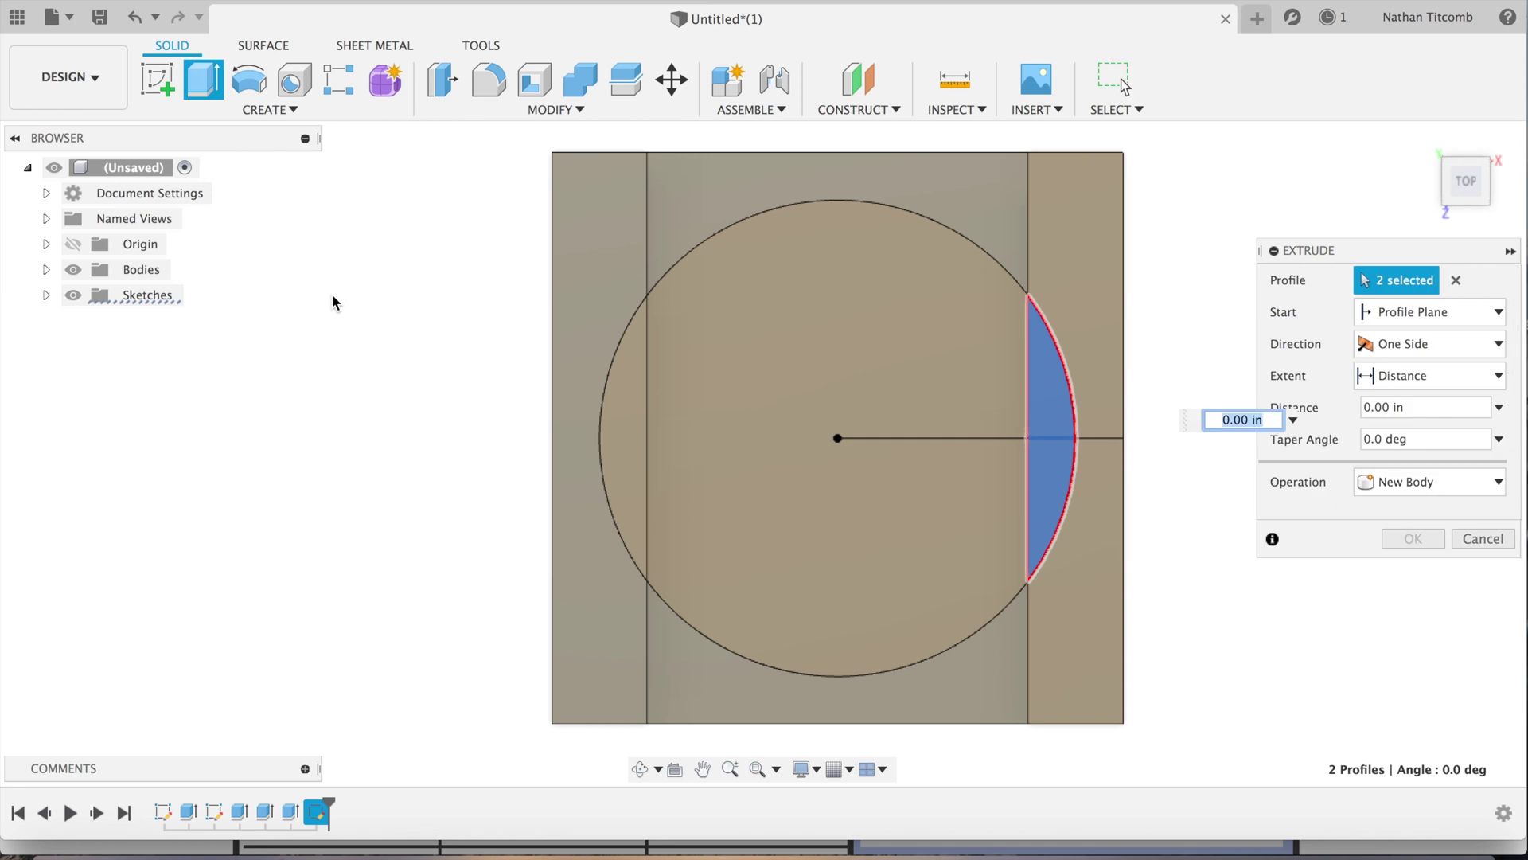
text(-0.5)
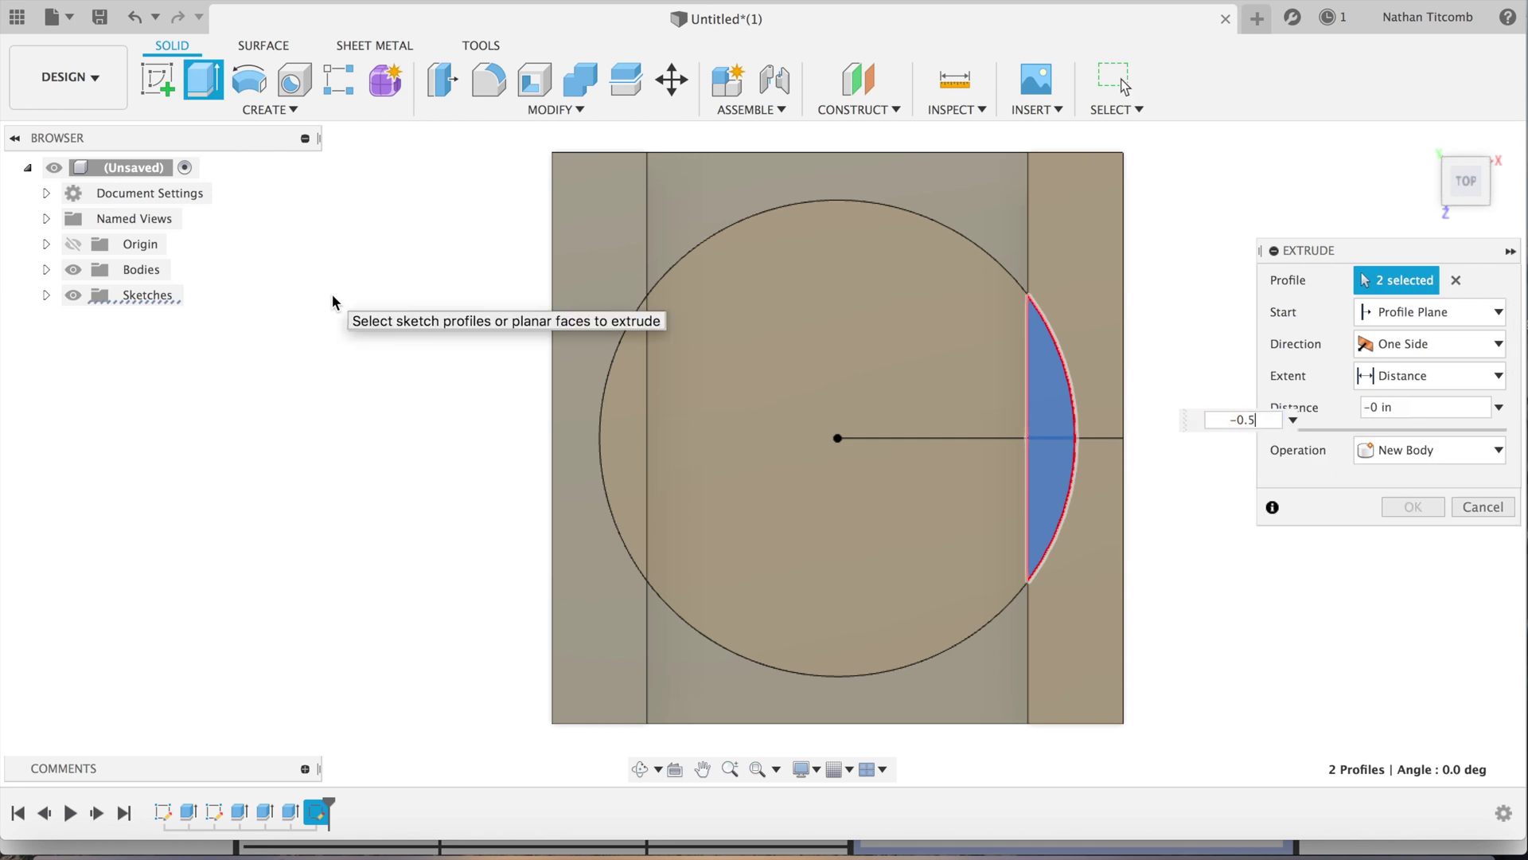
key(Return)
key(Return)
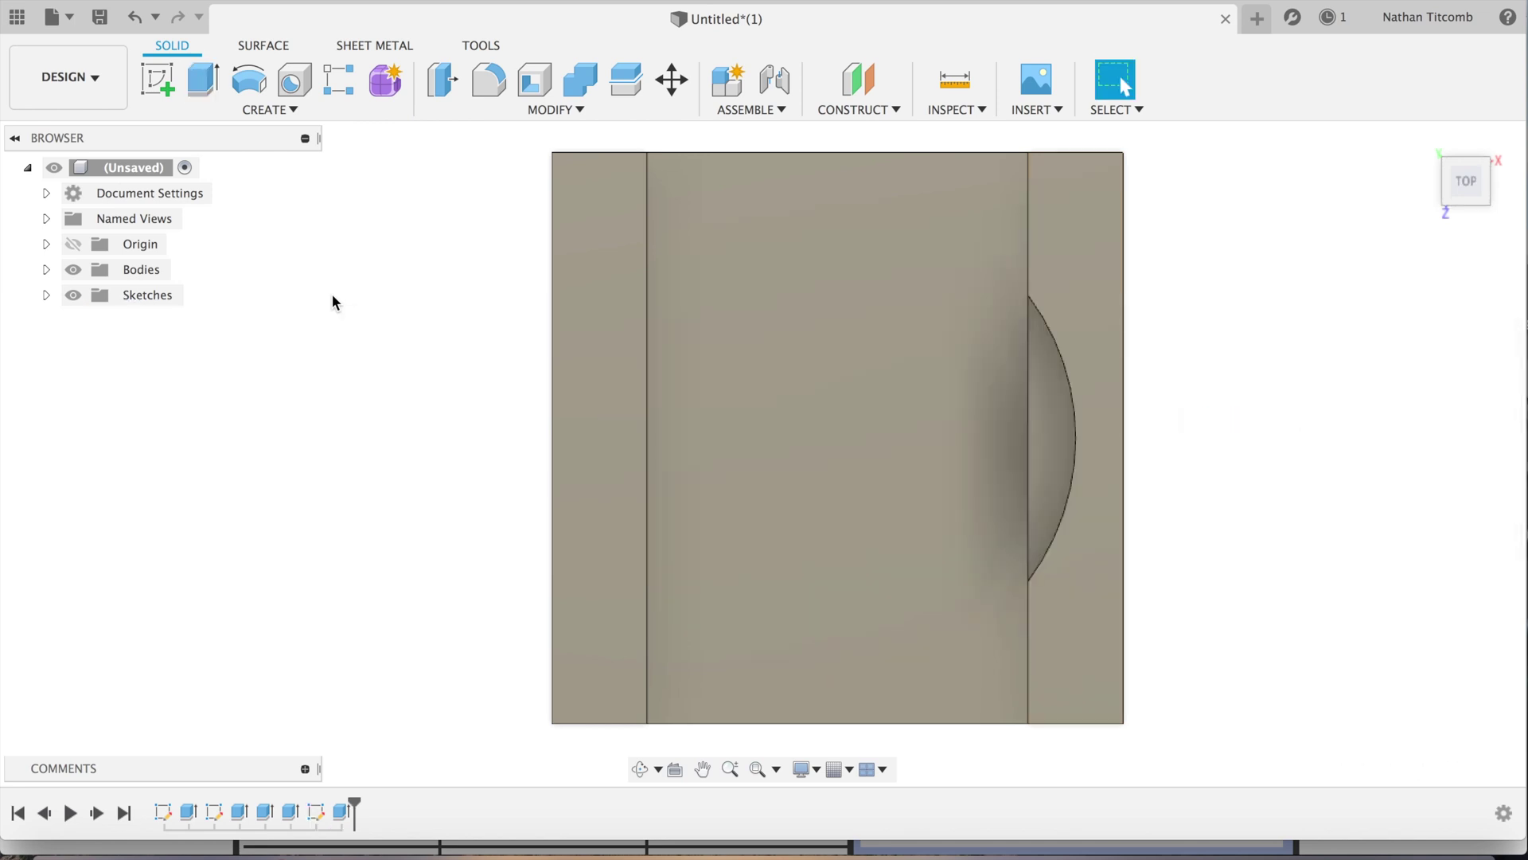
click(157, 80)
Step: Sketch on the left wall's top face and draw a 3 in line from the jaw's left edge
click(638, 413)
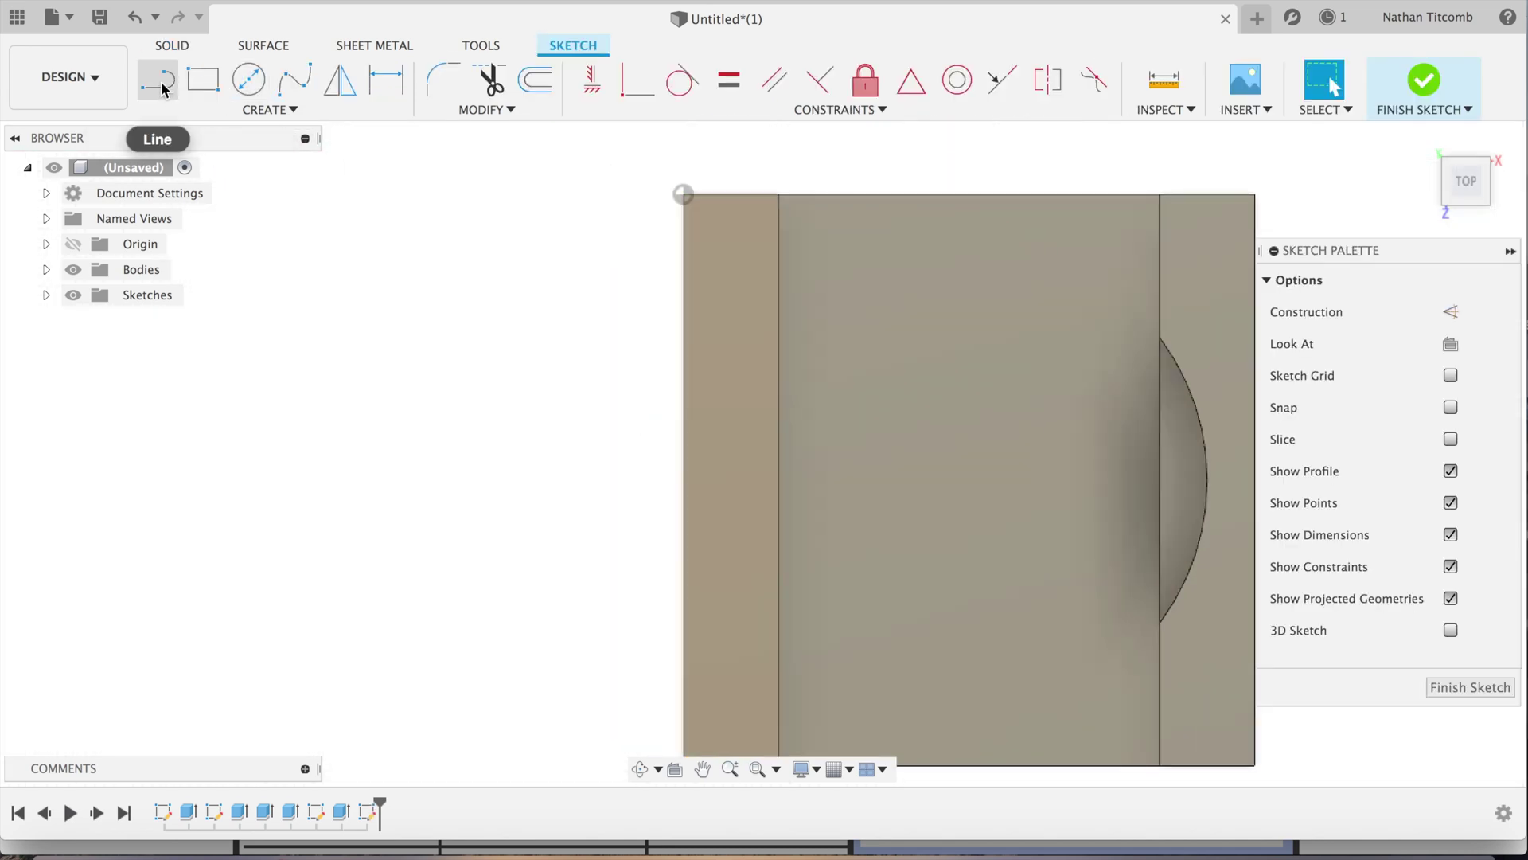
click(158, 80)
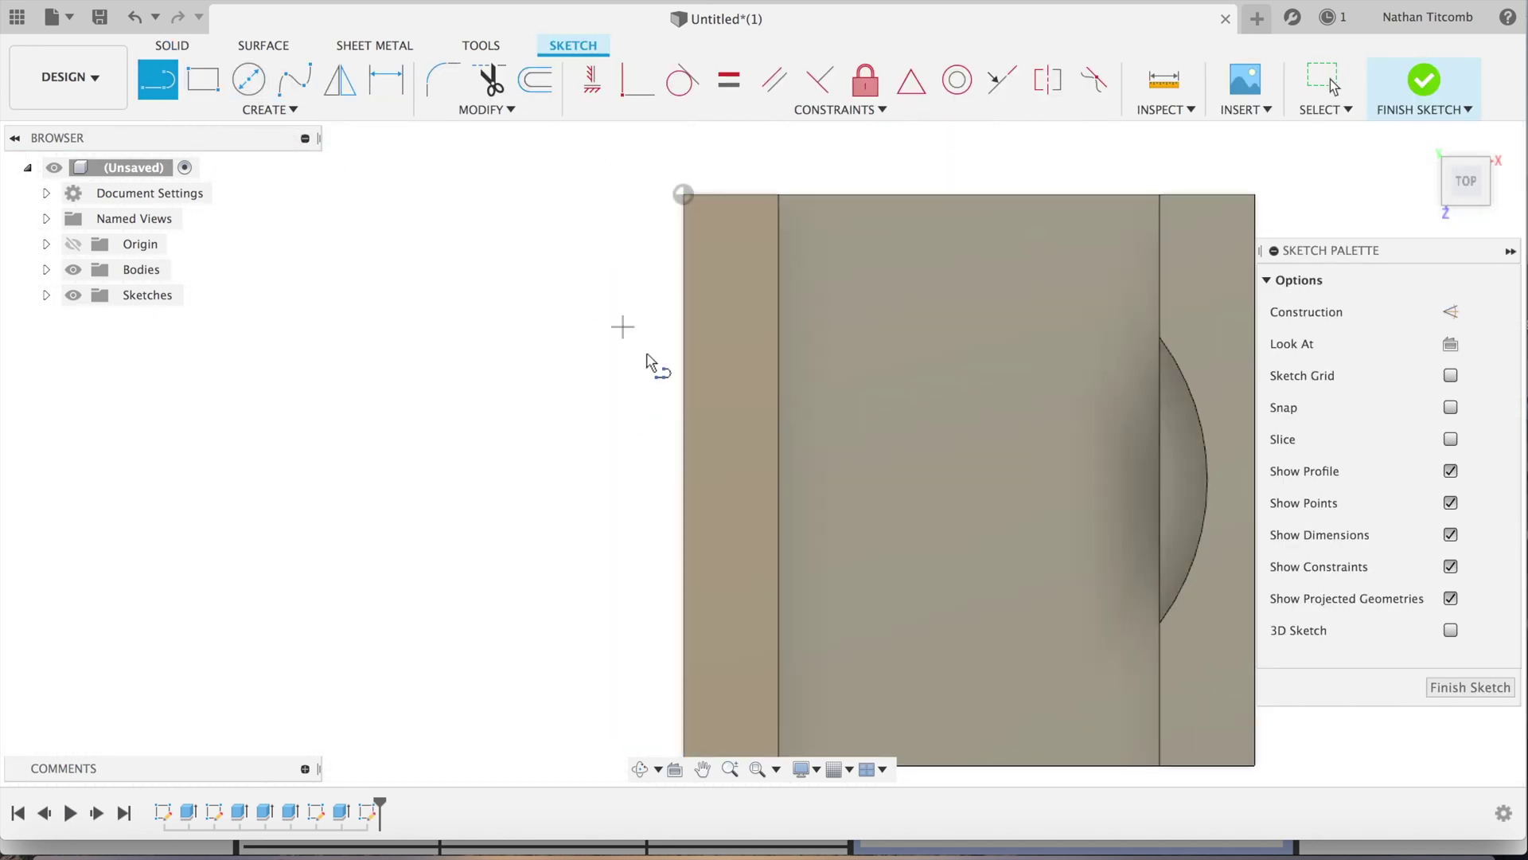
click(690, 486)
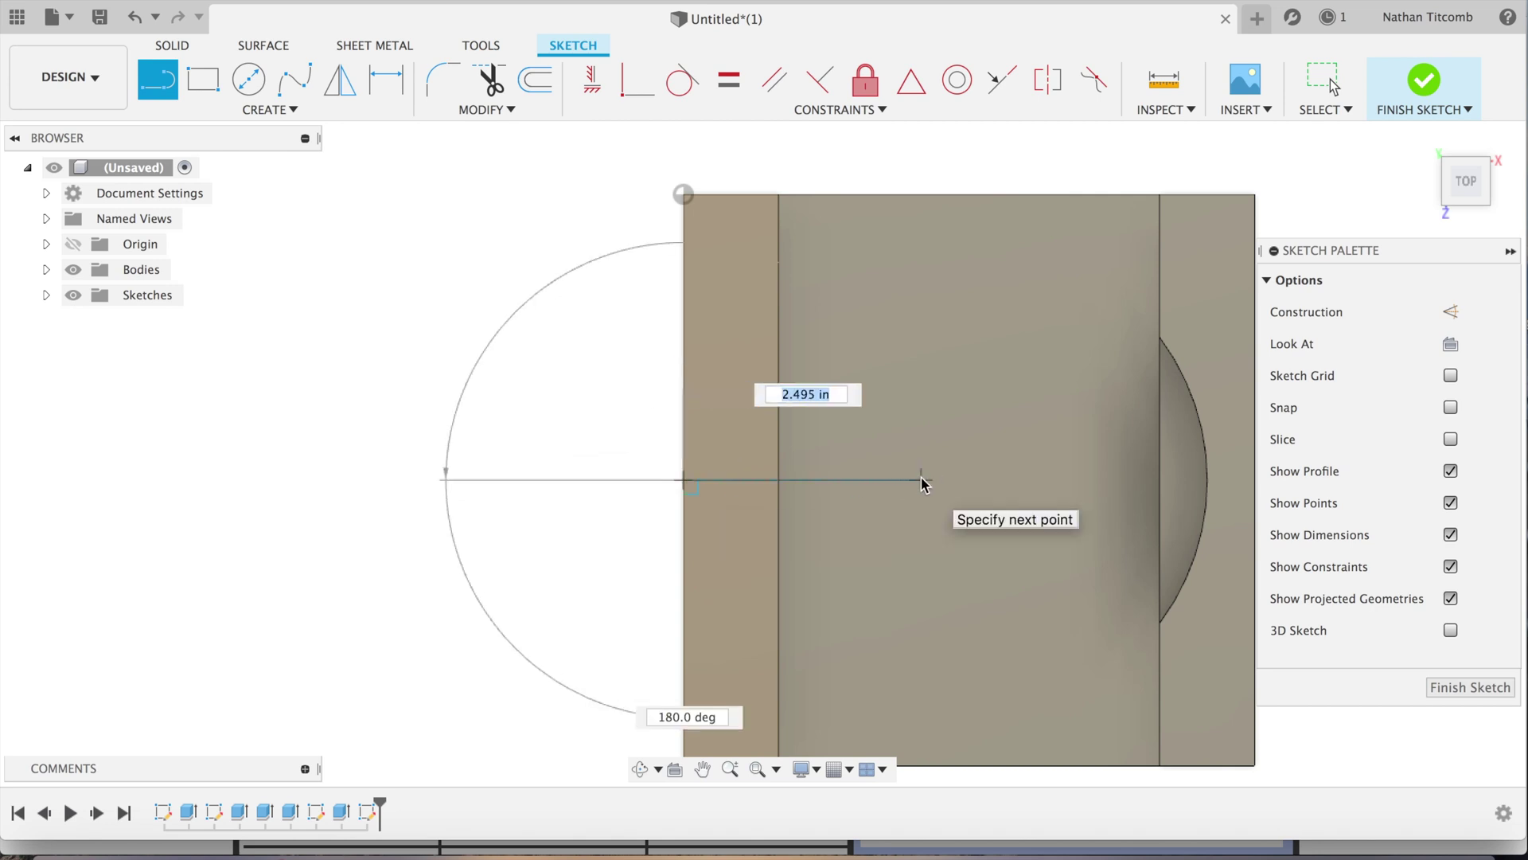
text(3)
key(Tab)
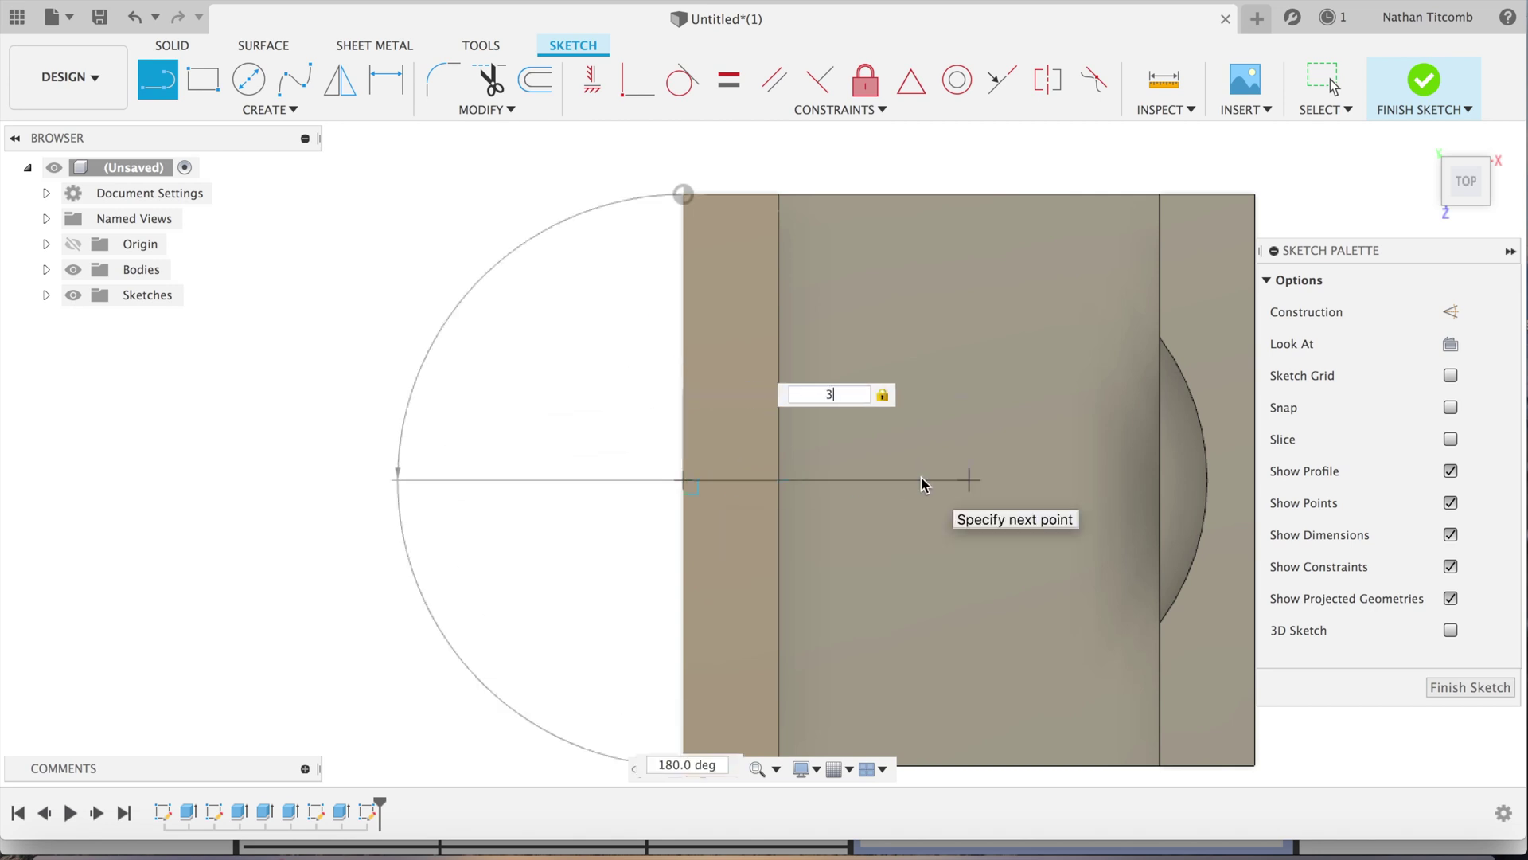
key(Return)
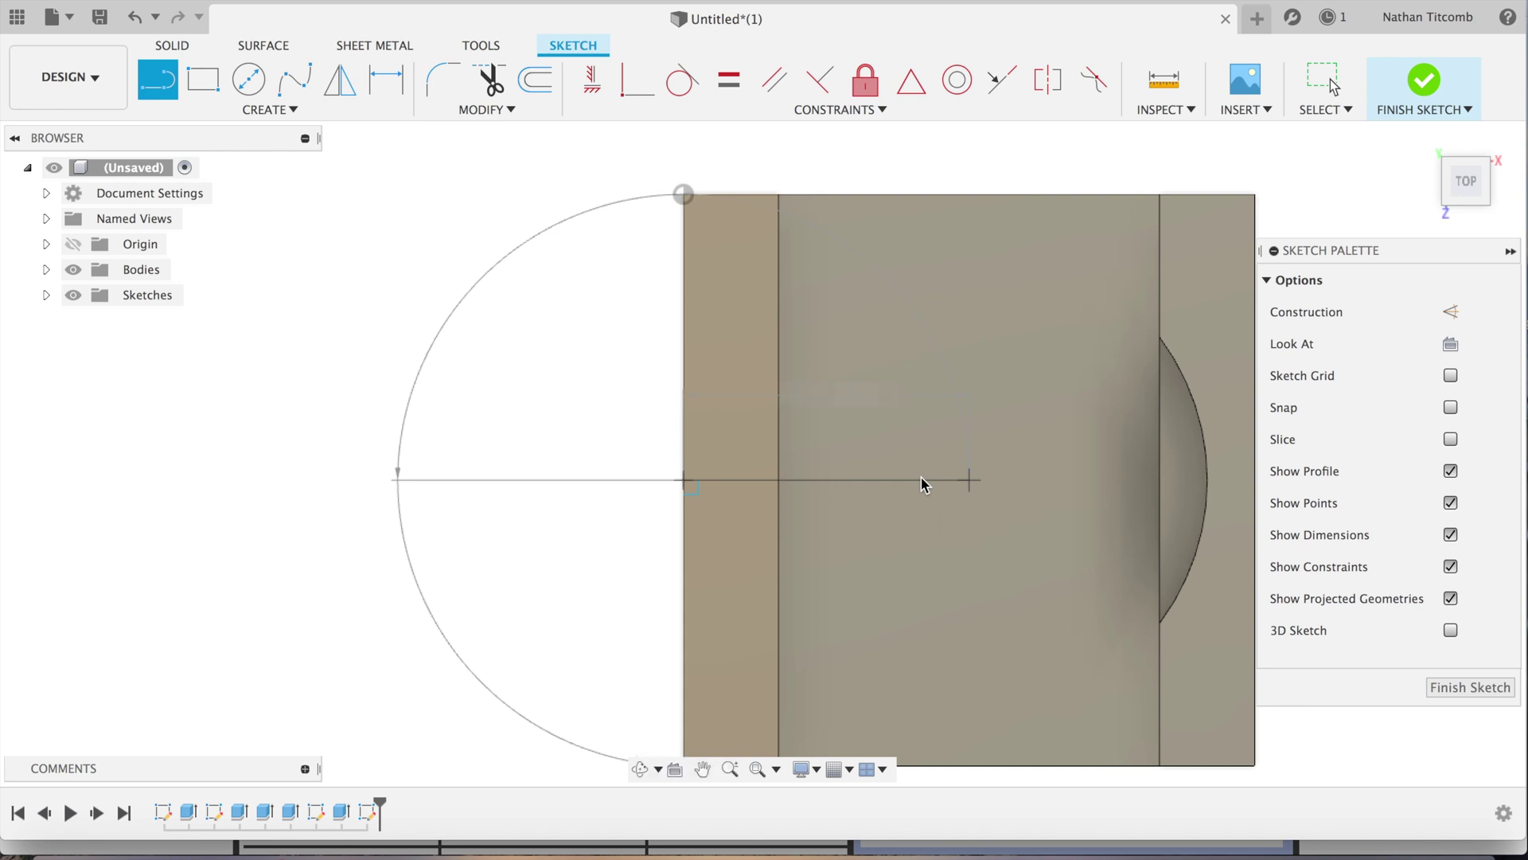
key(Escape)
Step: Add a 5 in diameter circle centred at the line's far end and finish the sketch
click(249, 80)
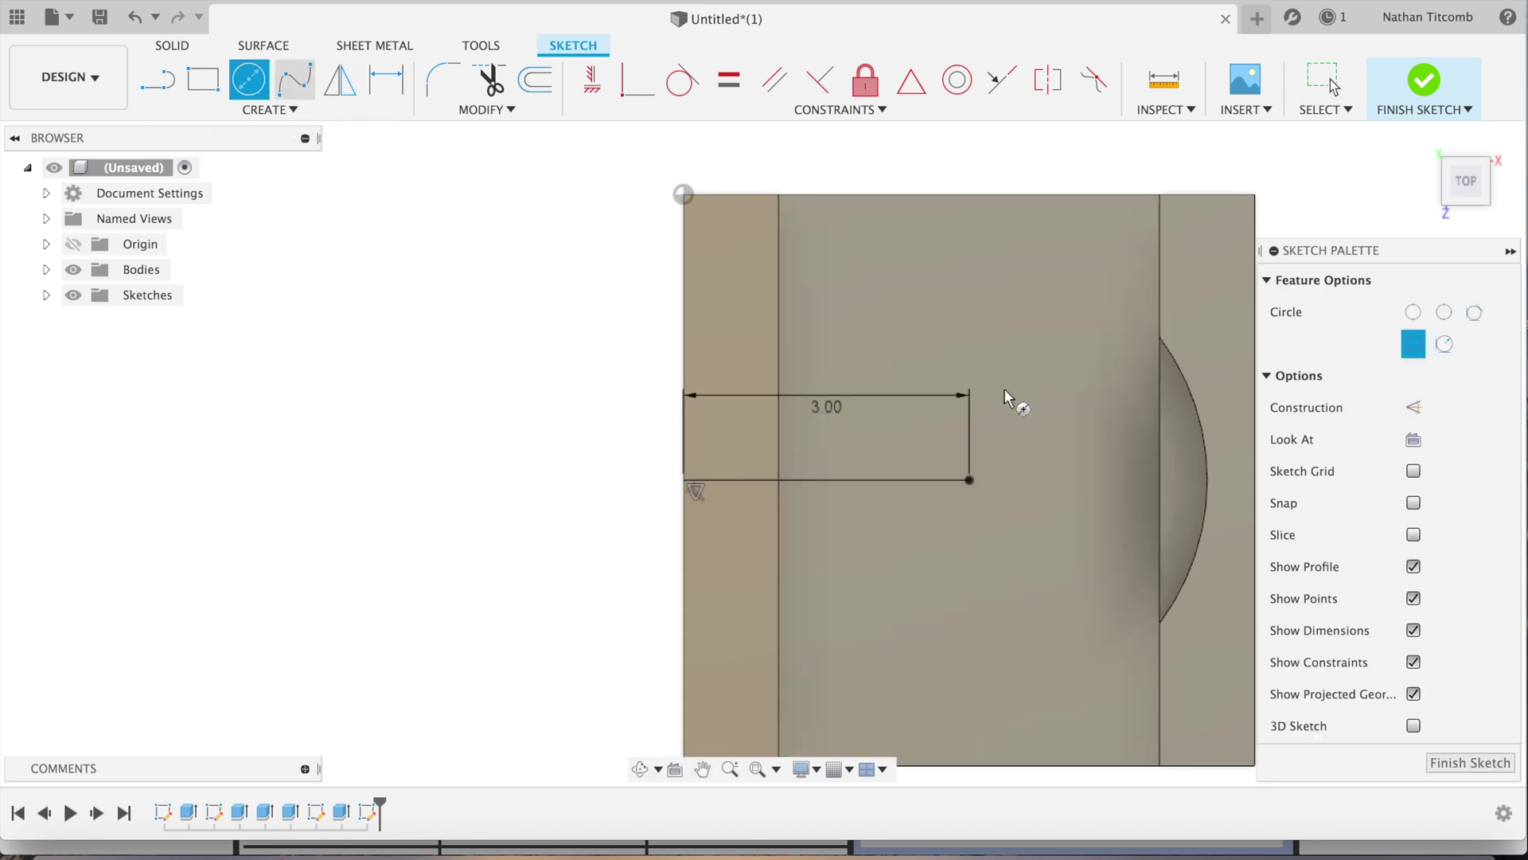
click(970, 479)
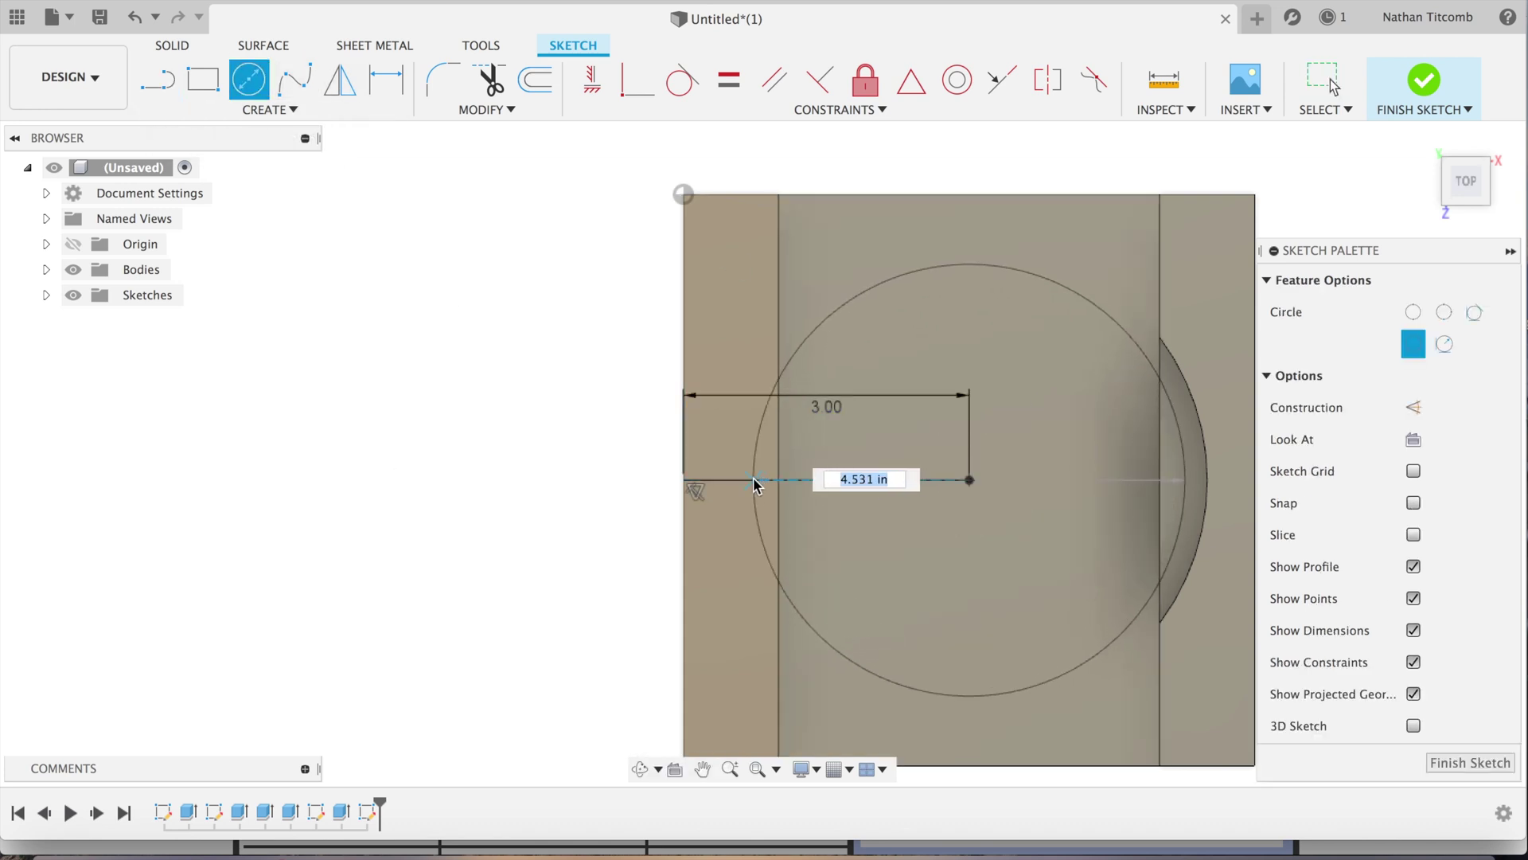
text(5)
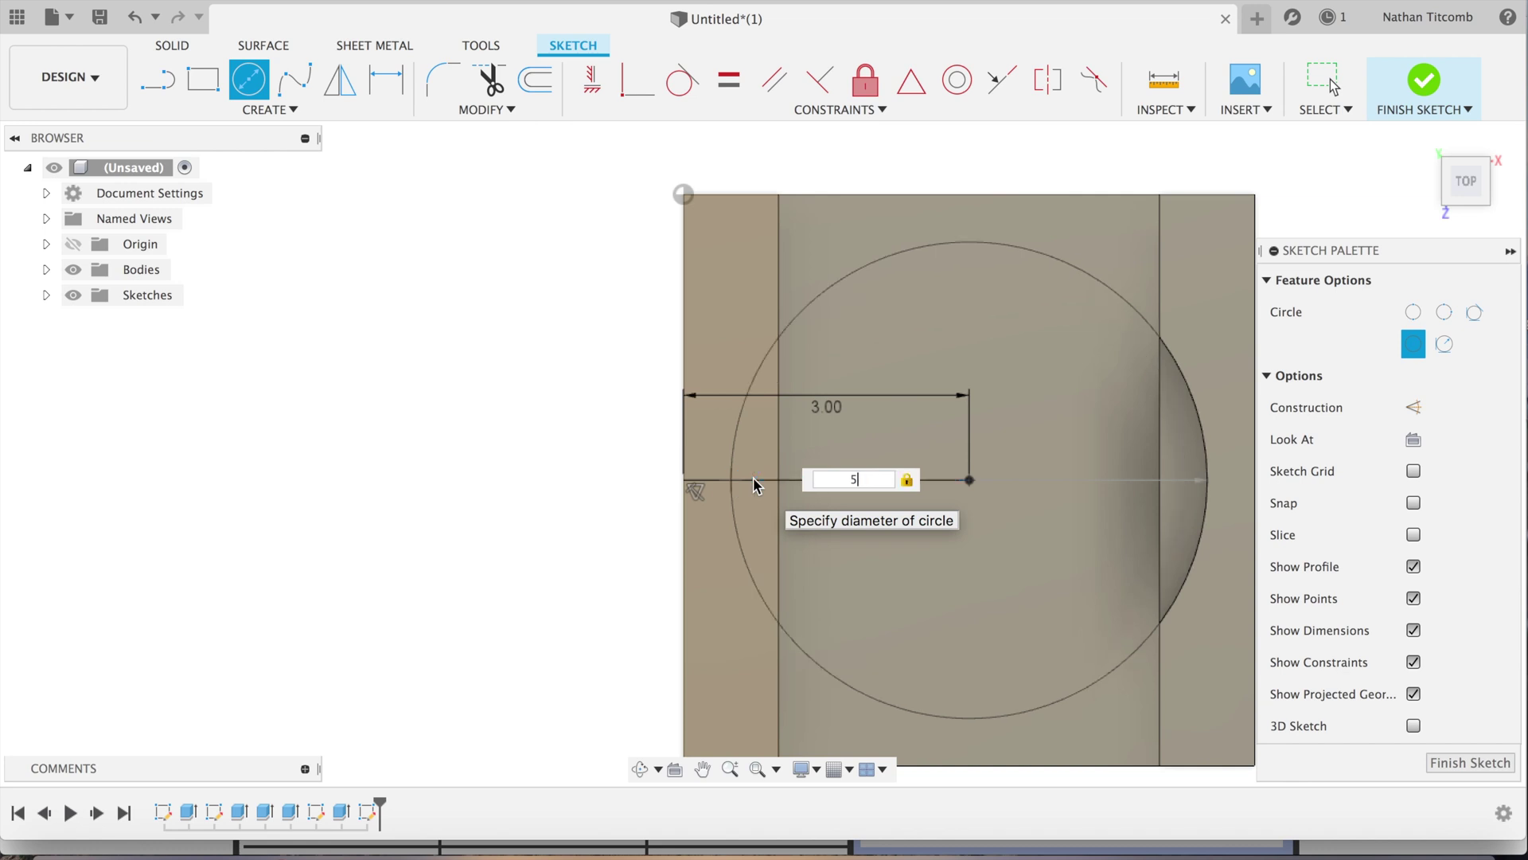
key(Return)
key(Escape)
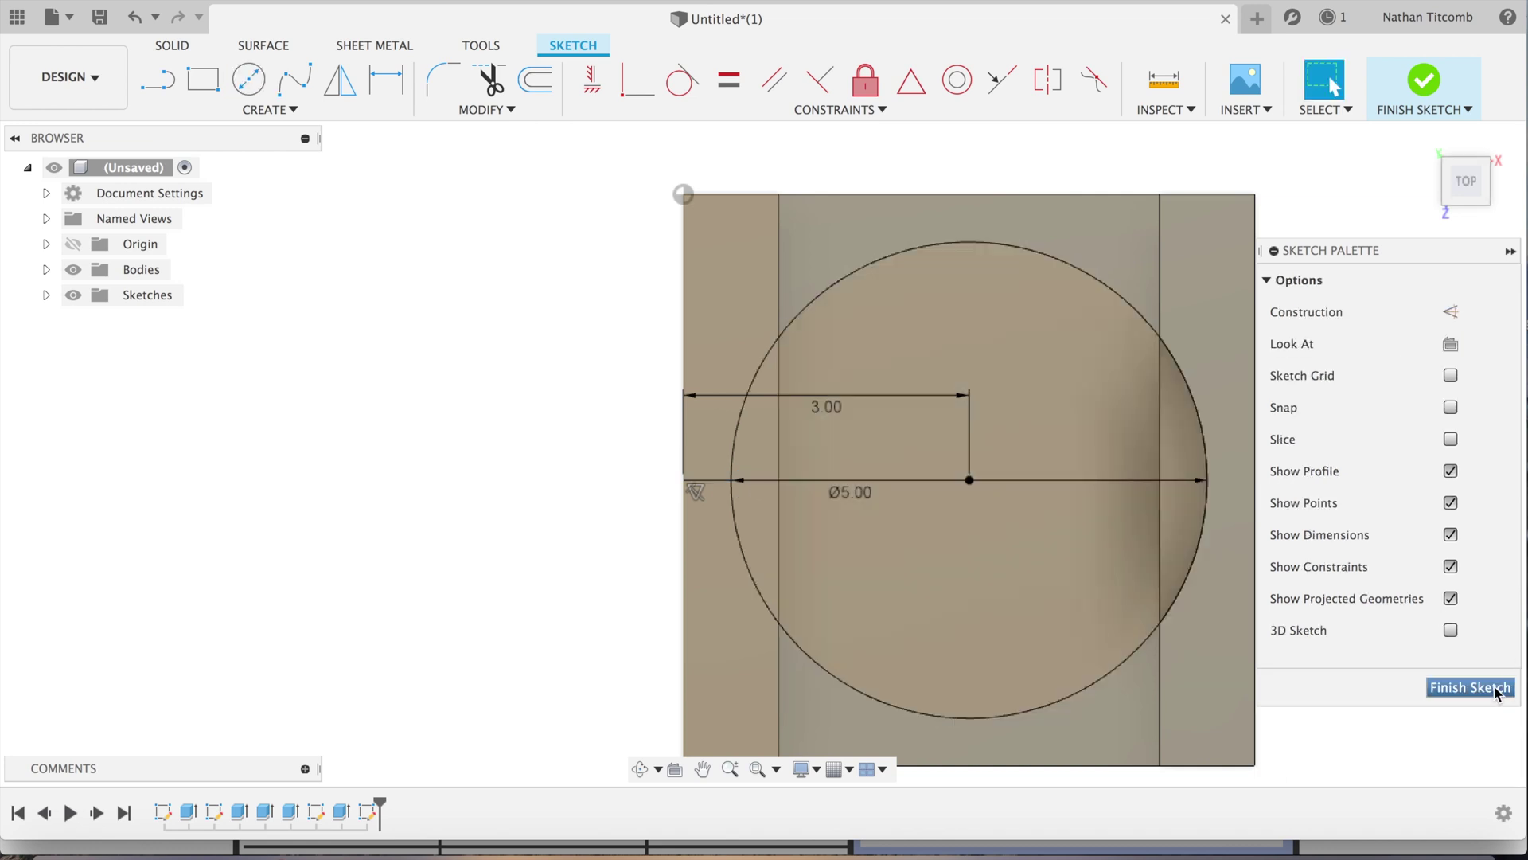
click(1471, 687)
Step: Cut both left pocket profiles -0.5 in into the wall
click(628, 479)
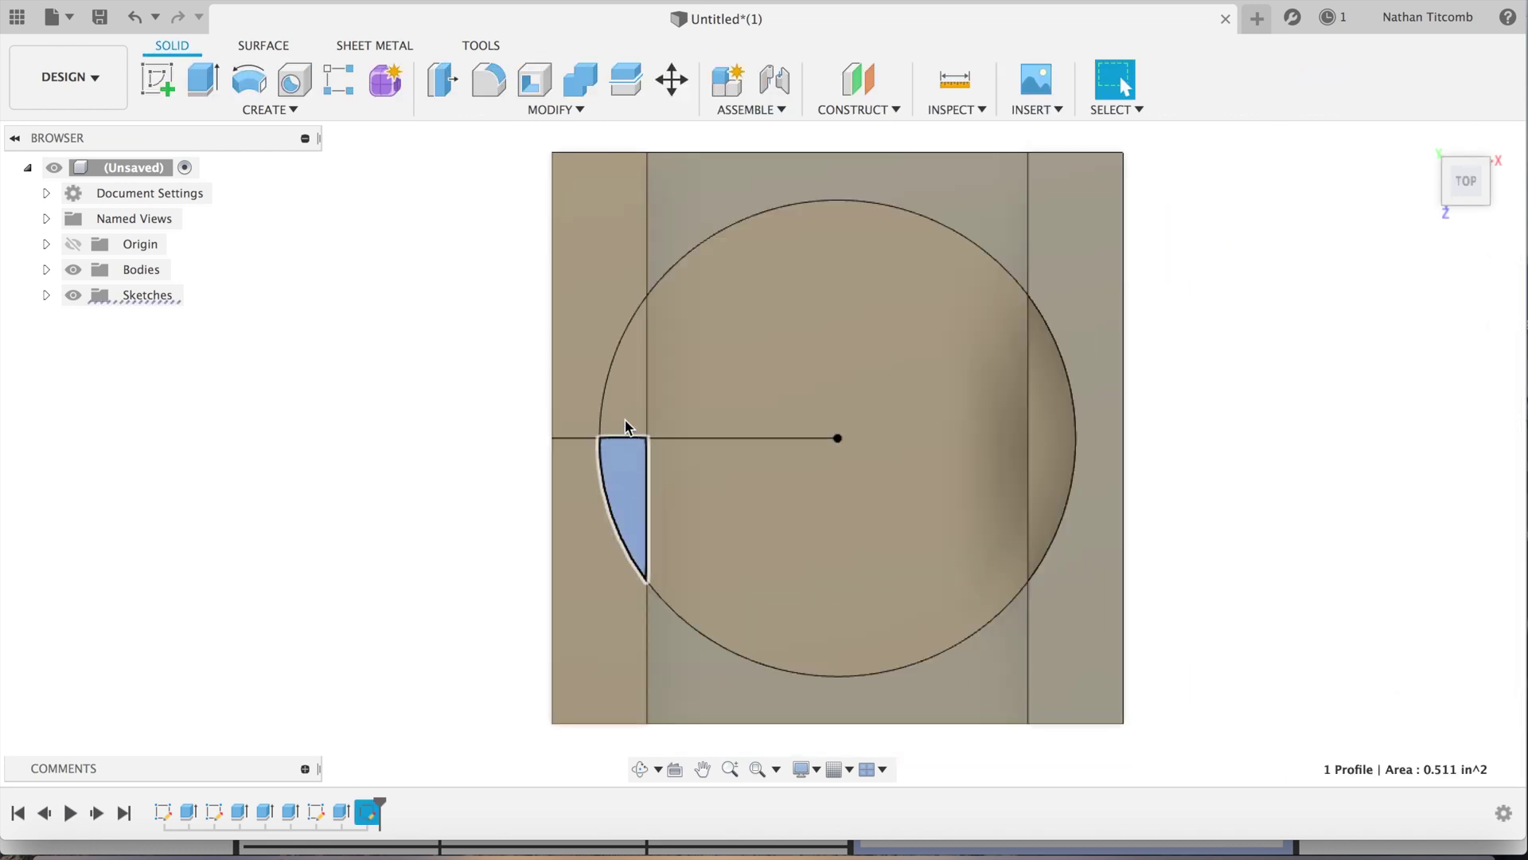
shift+click(628, 397)
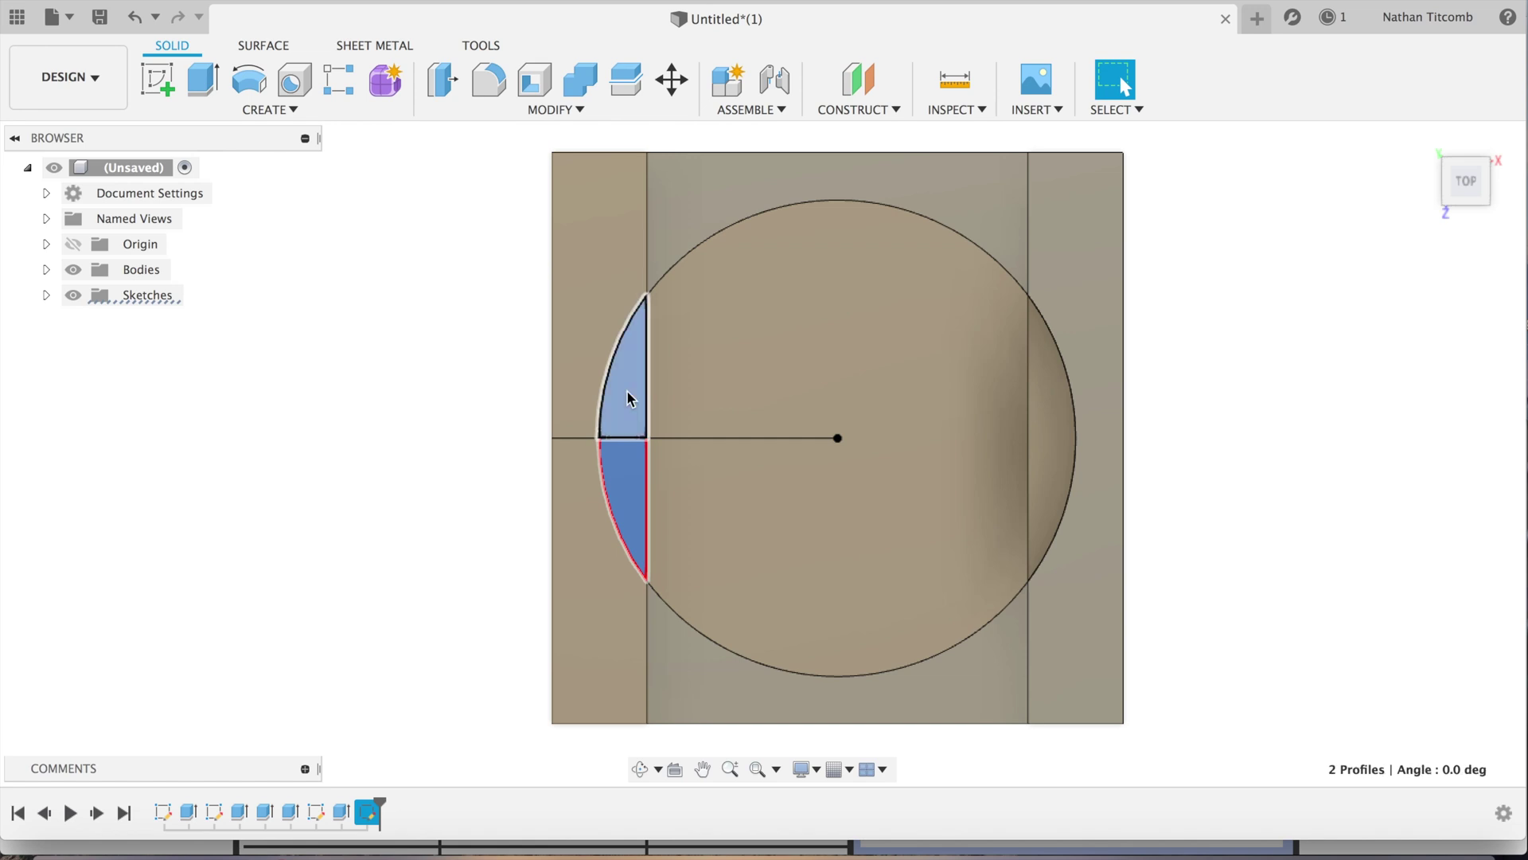
click(288, 110)
click(239, 223)
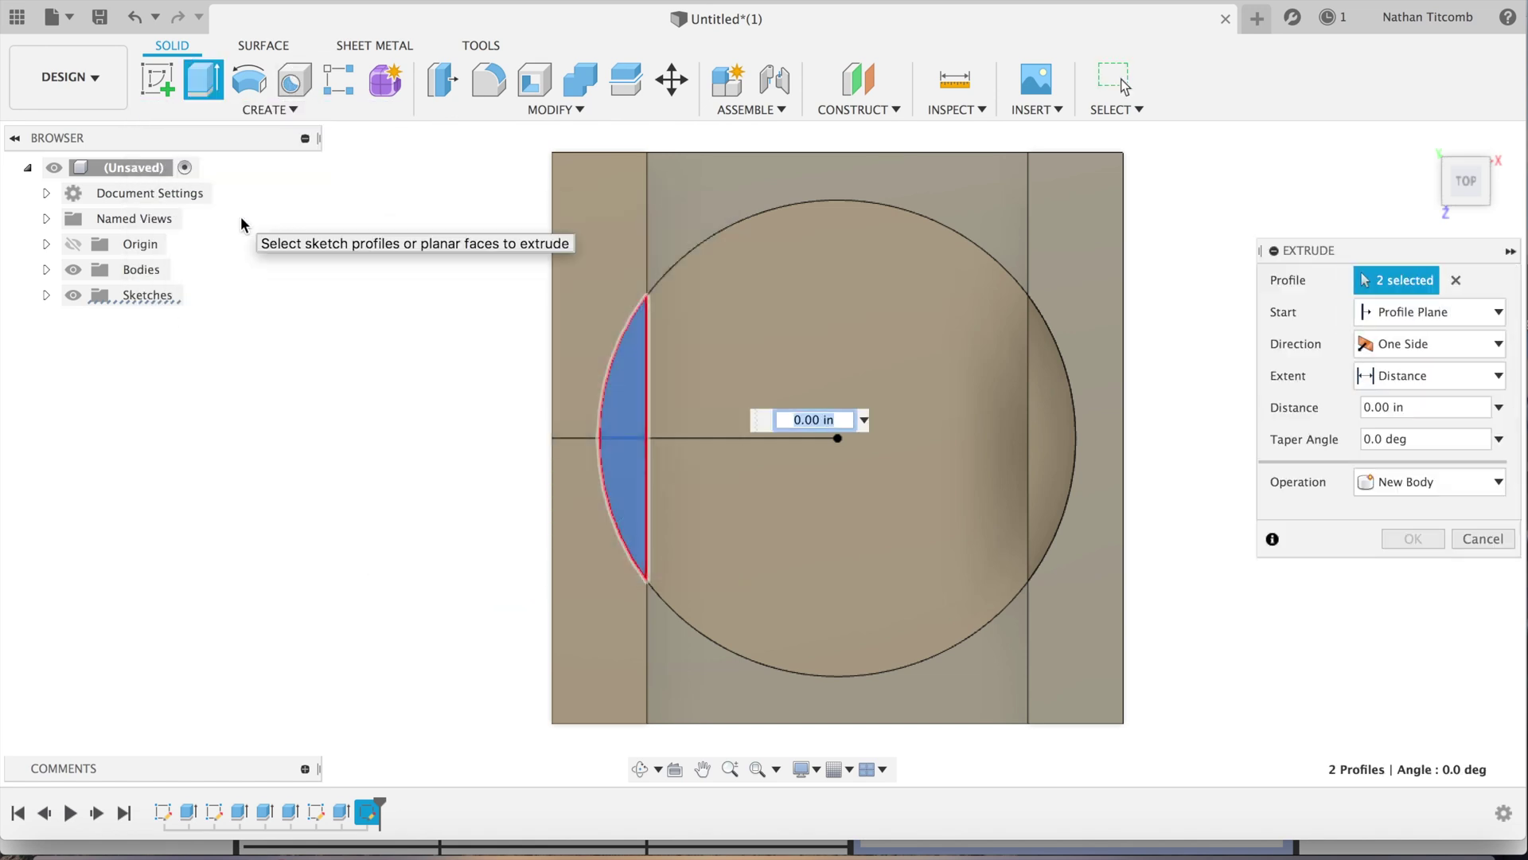
text(-0.5)
key(Return)
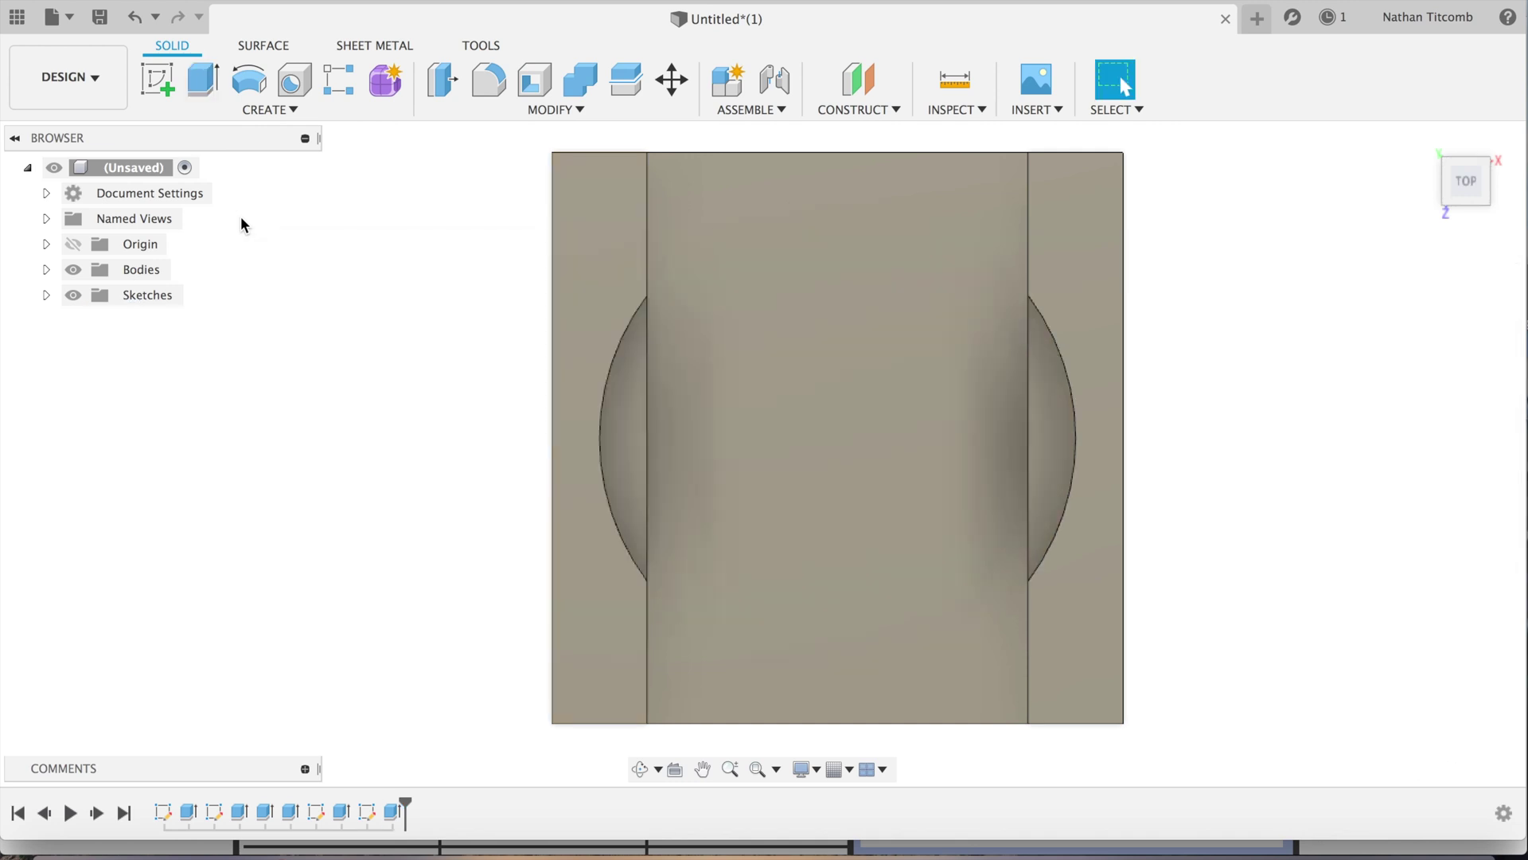
Step: Inspect the finished jaw from the home view and several orbit angles, then open the workspace list
click(1422, 127)
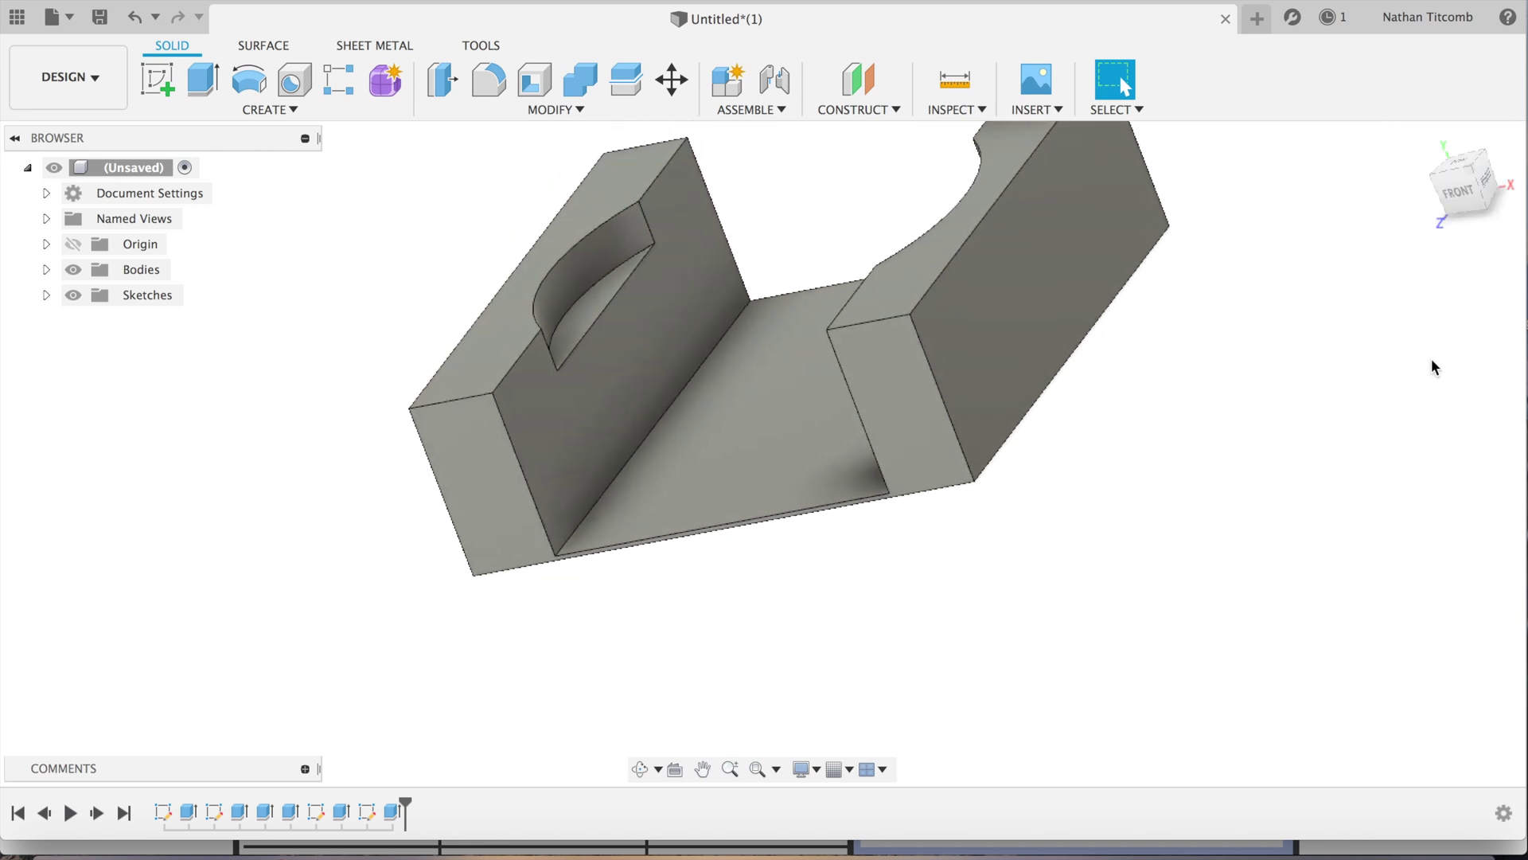
drag(1469, 183, 1433, 360)
mouse_move(762, 452)
shift+middle_down()
mouse_move(414, 334)
mouse_move(58, 182)
shift+middle_up()
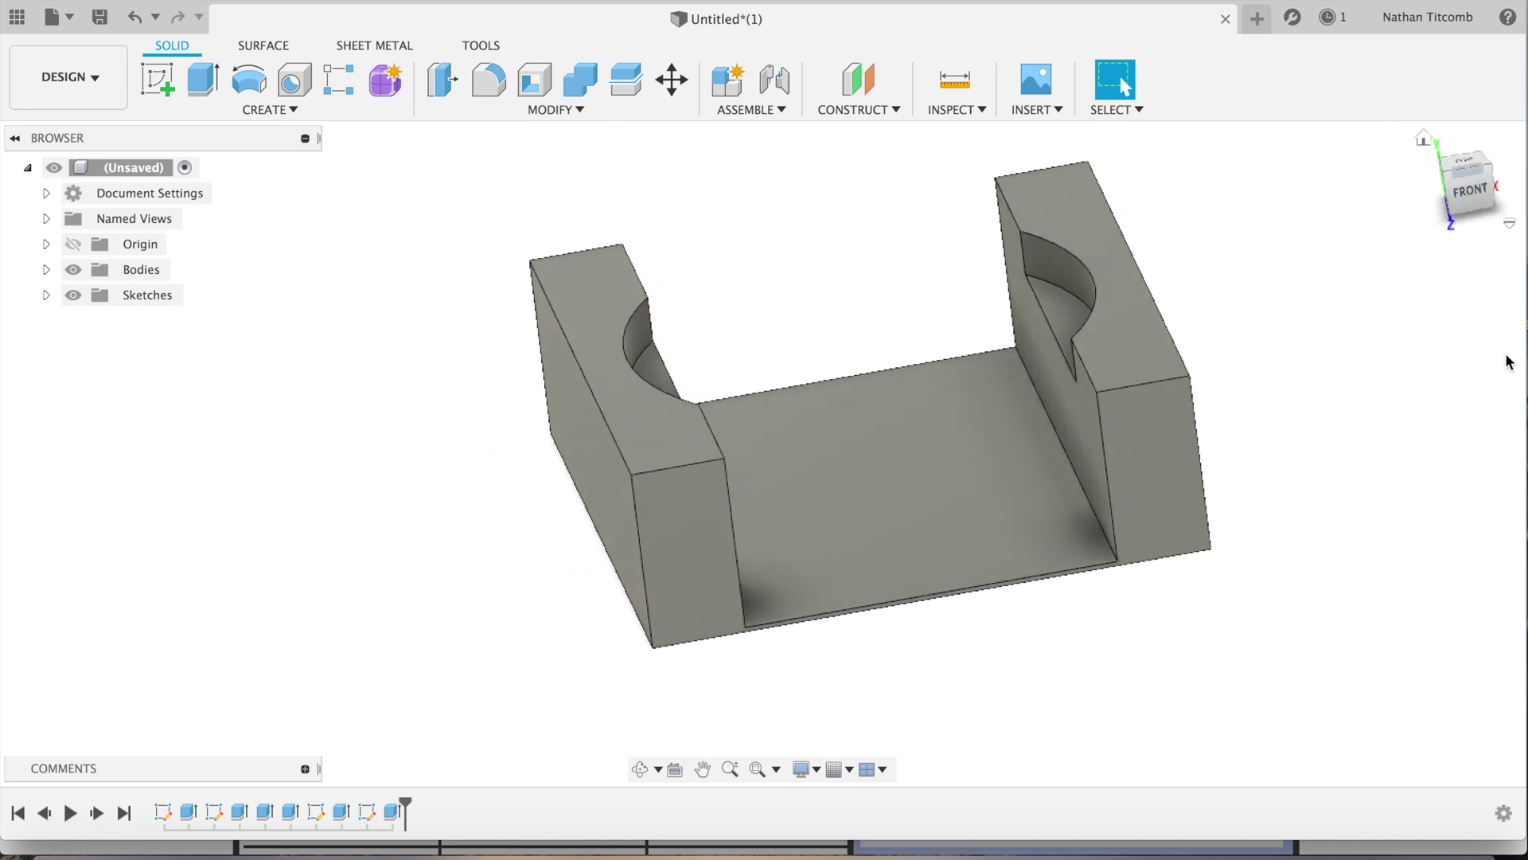
mouse_move(763, 452)
shift+middle_down()
mouse_move(812, 605)
mouse_move(717, 549)
mouse_move(653, 462)
mouse_move(17, 94)
shift+middle_up()
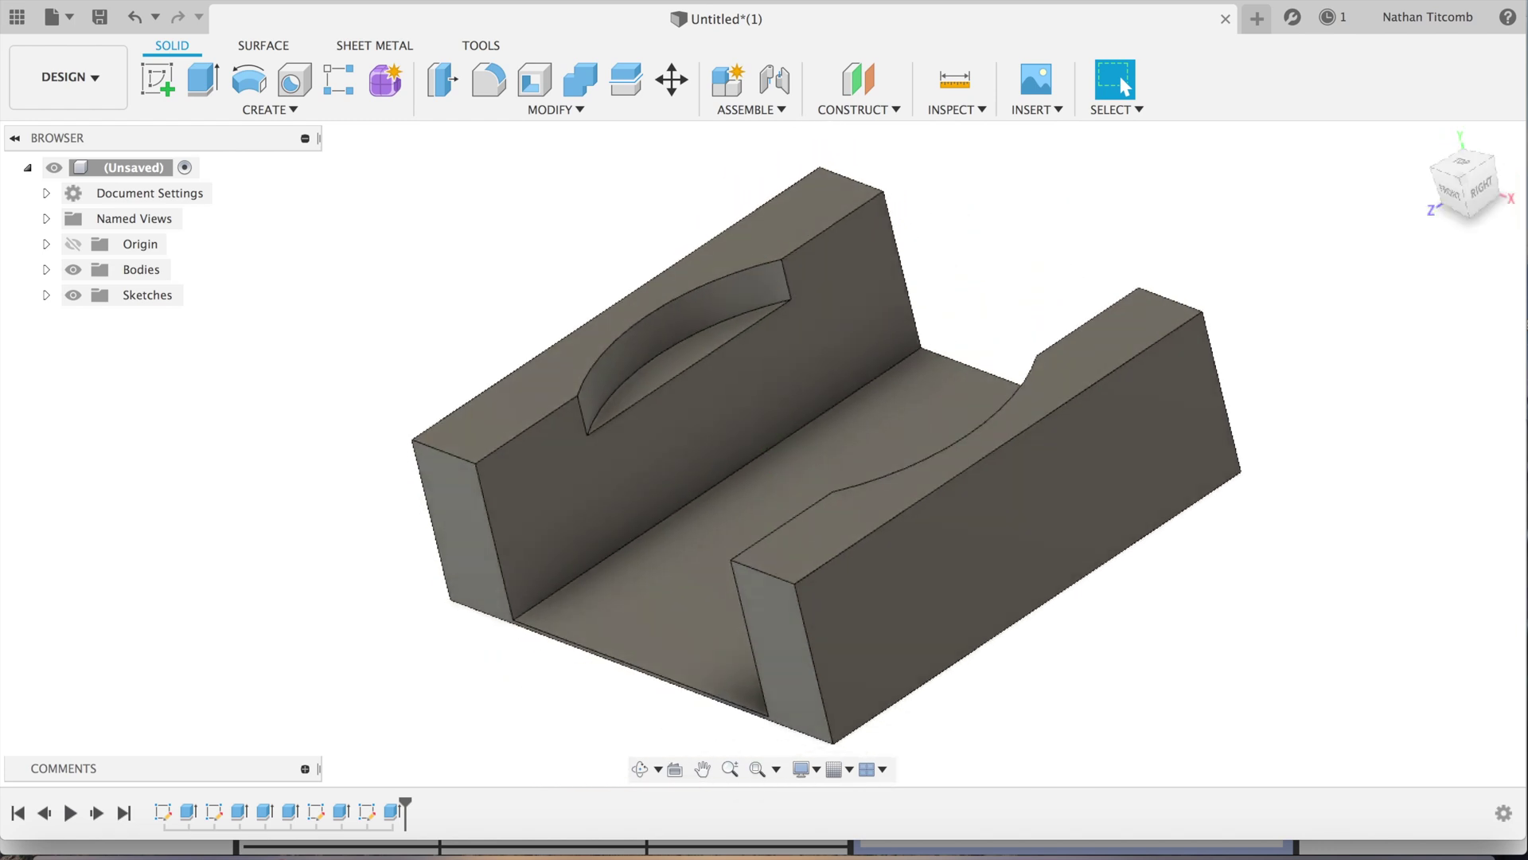
click(68, 77)
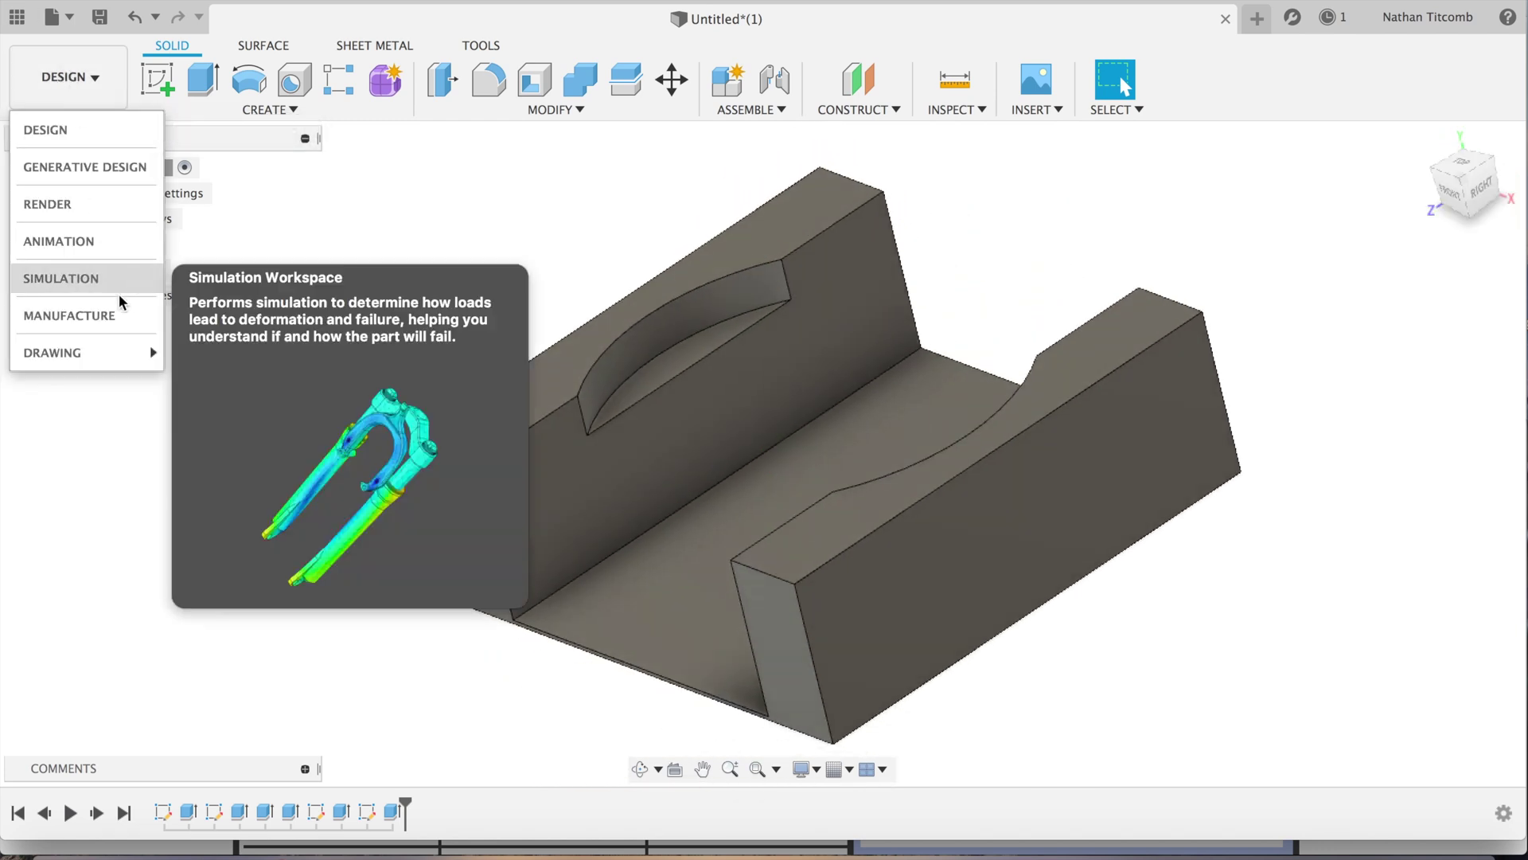
Step: In Manufacture, create a new setup with stock side and top offsets of 0
click(111, 313)
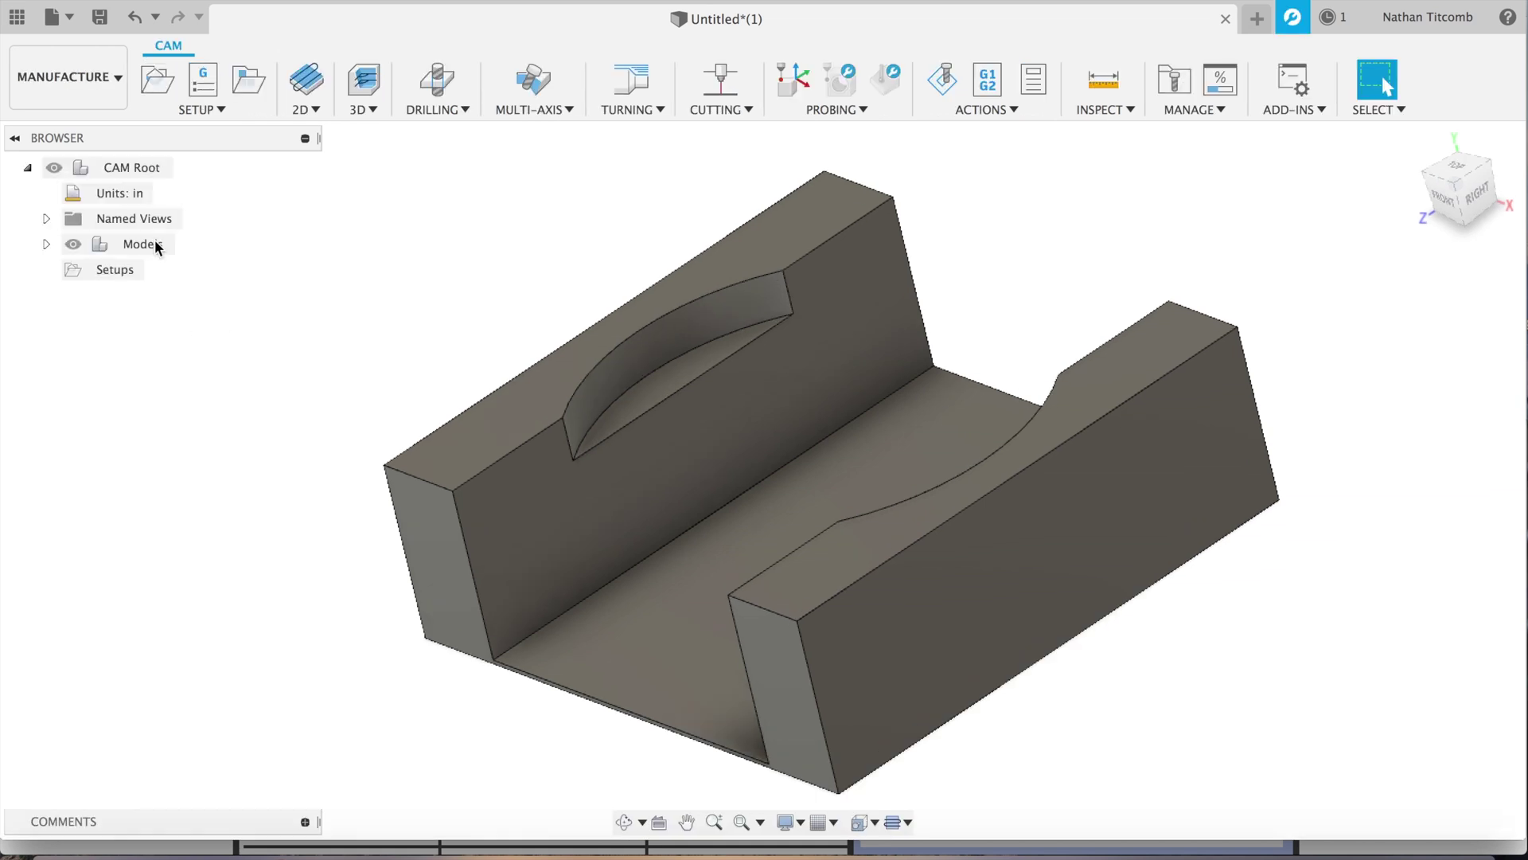
click(192, 109)
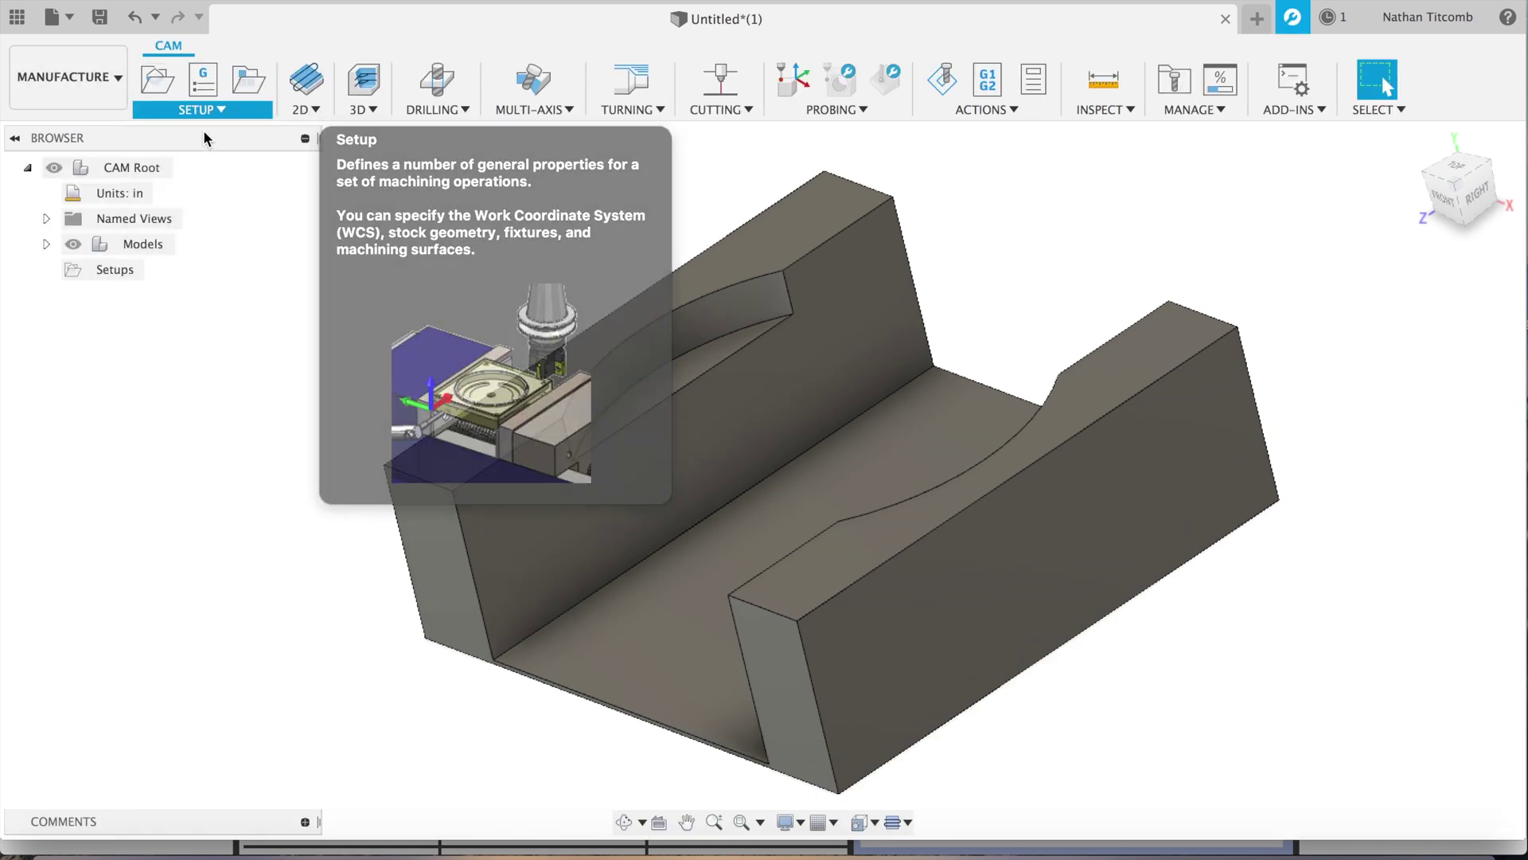
click(202, 132)
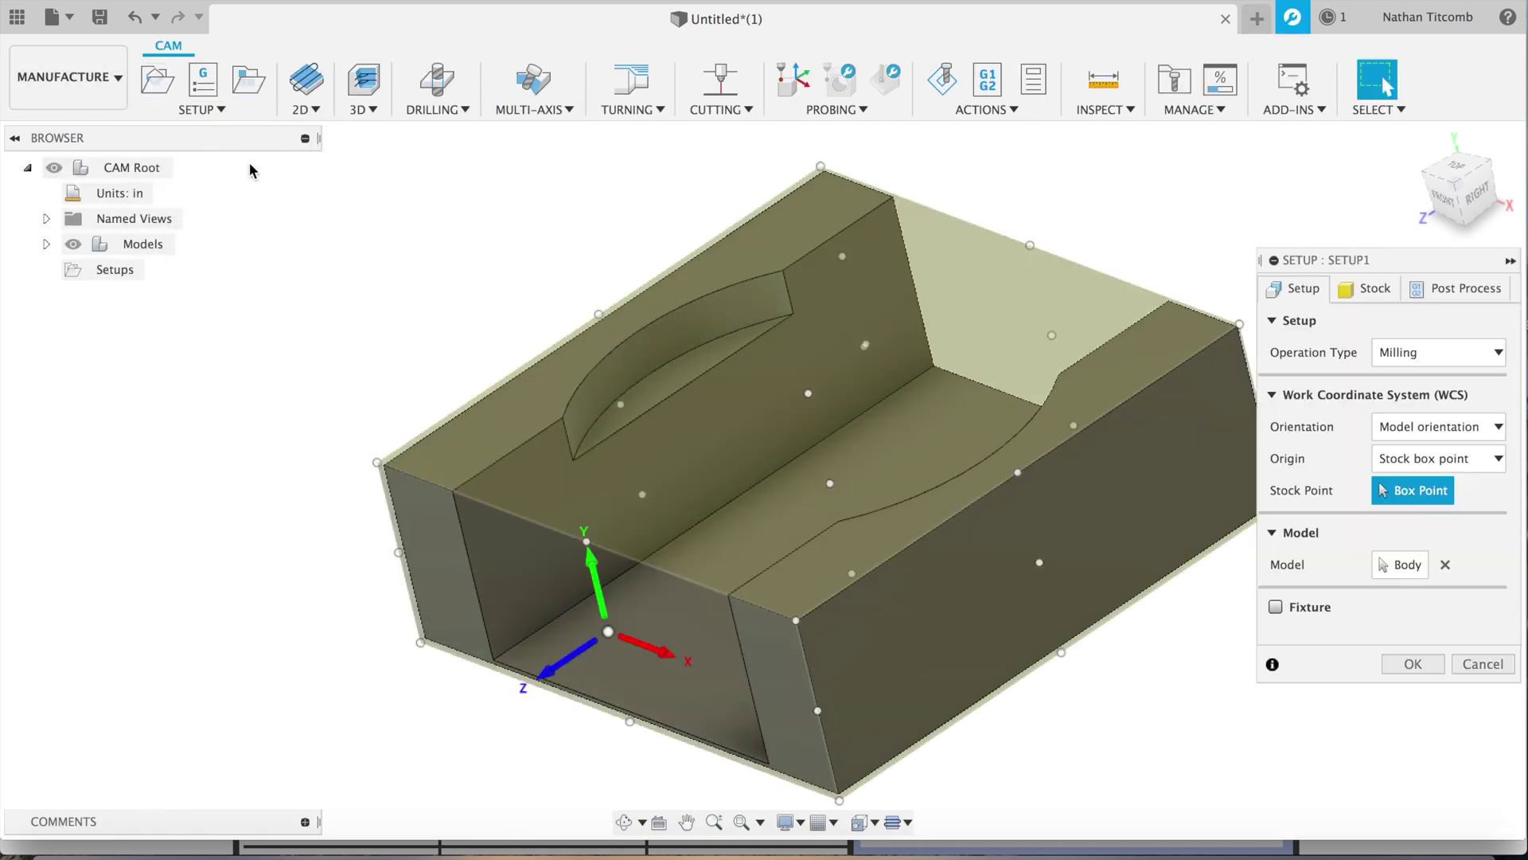
click(1368, 289)
double_click(1466, 415)
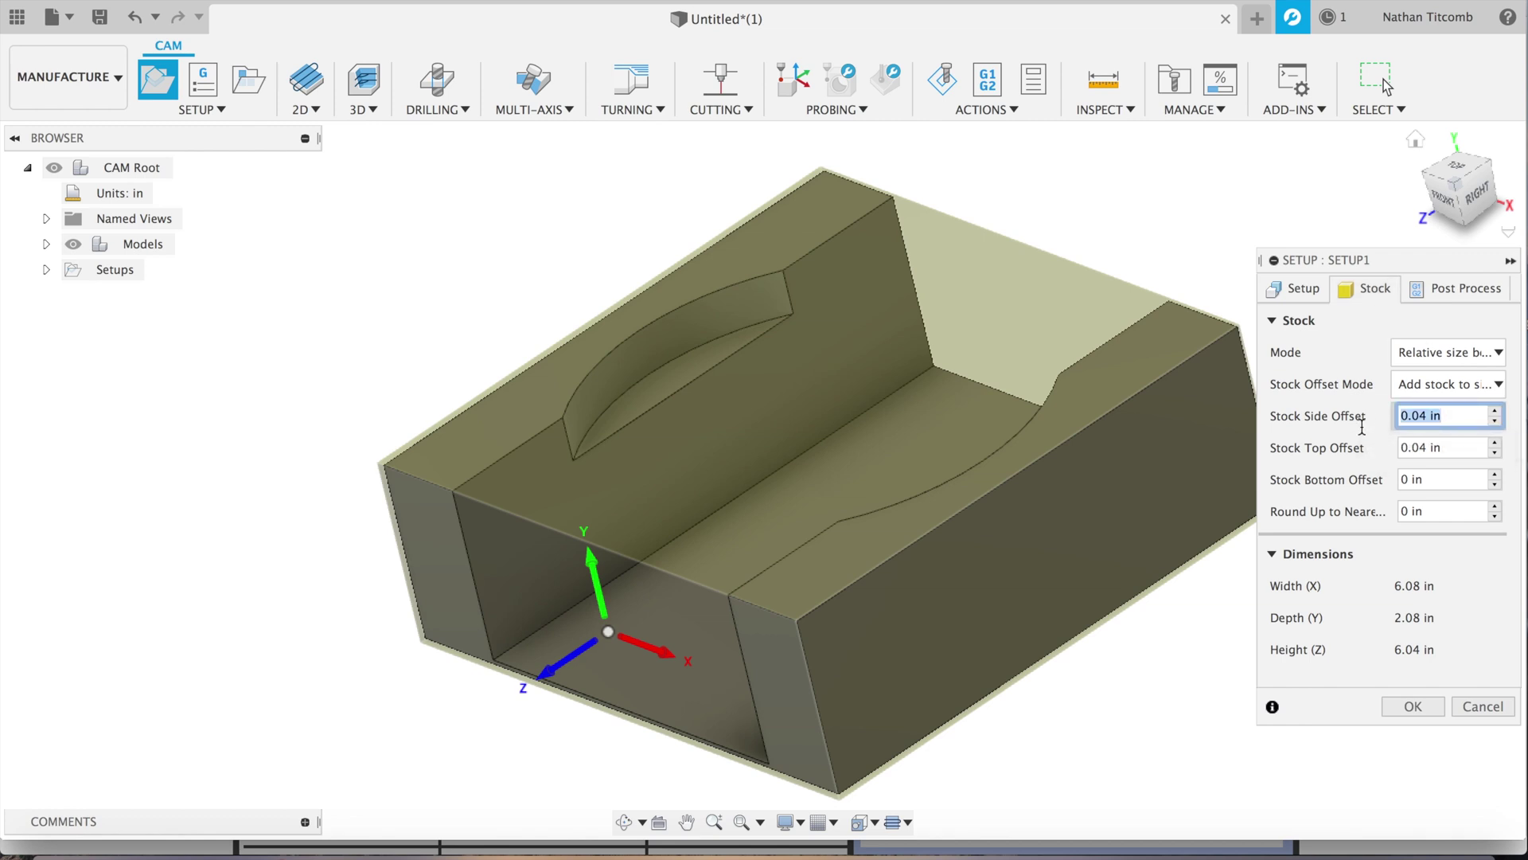
text(0)
key(Tab)
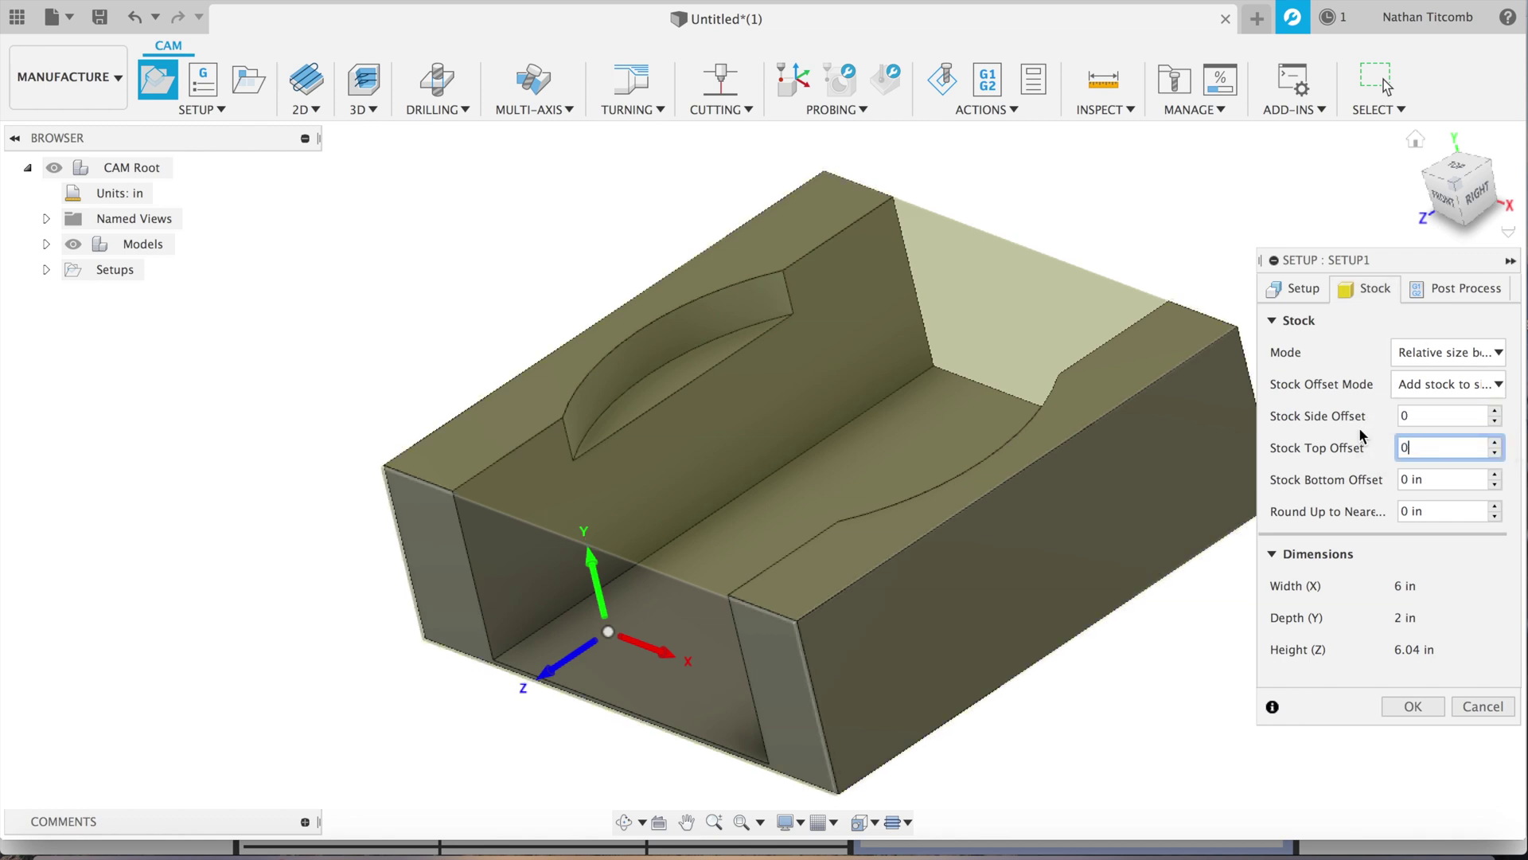
text(0)
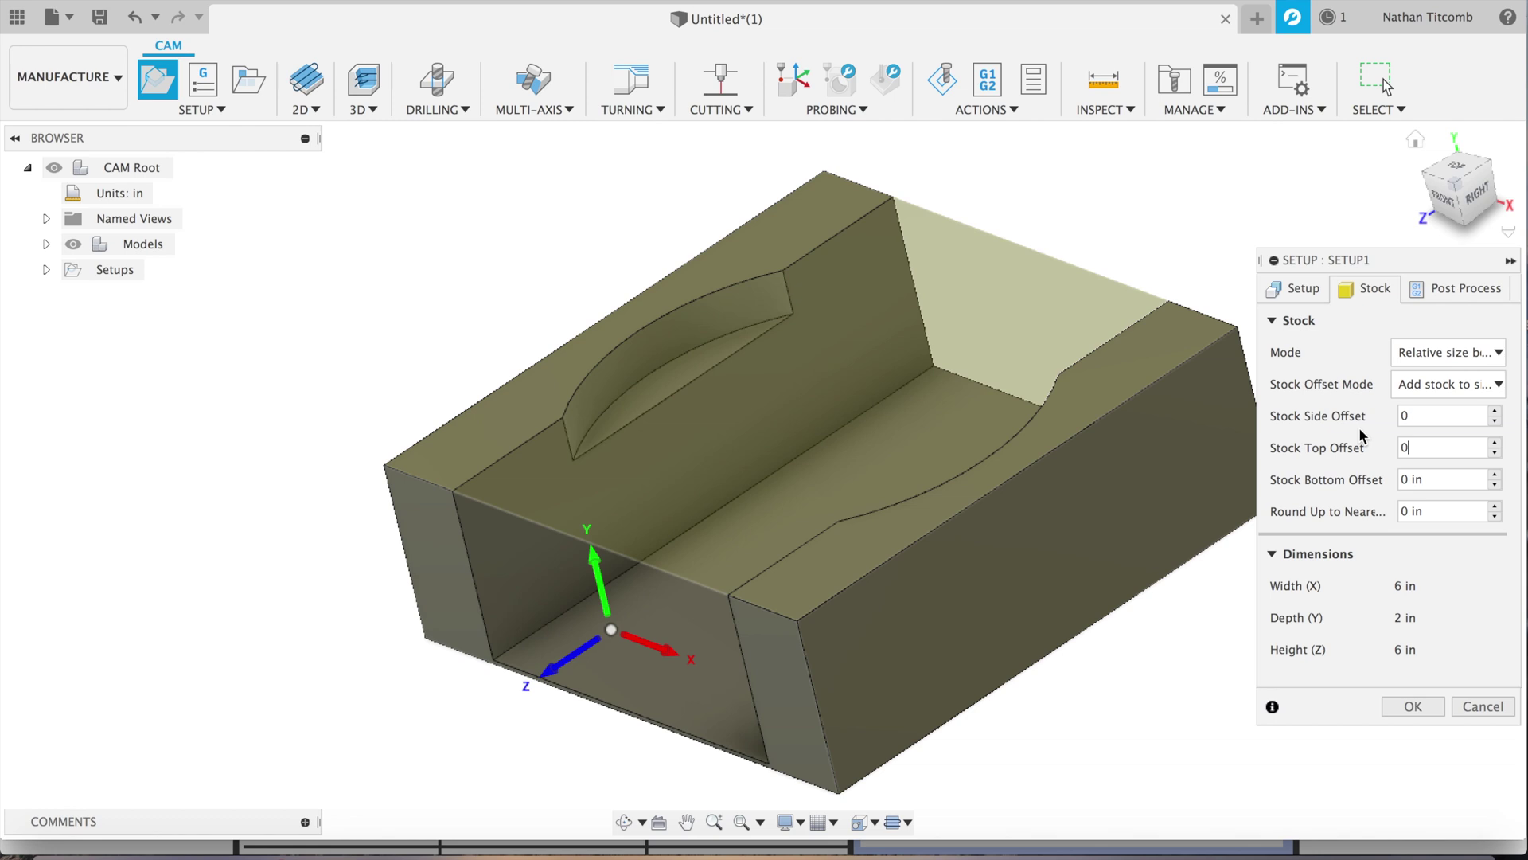
Step: Place the work origin at the jaw's left corner, align Z and X to its edges, flip X, and save
click(1287, 285)
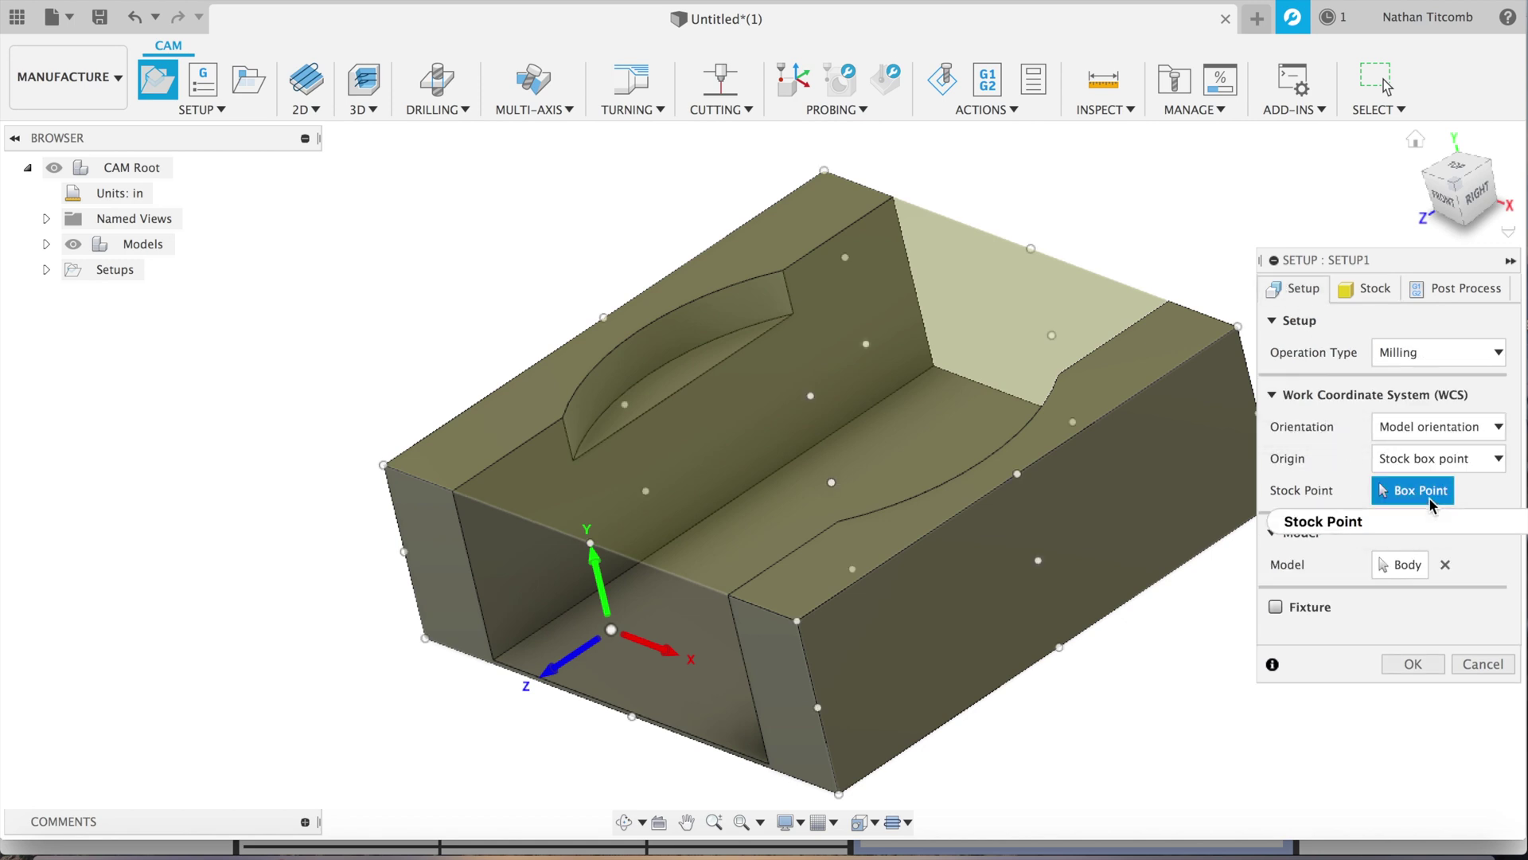
click(1448, 474)
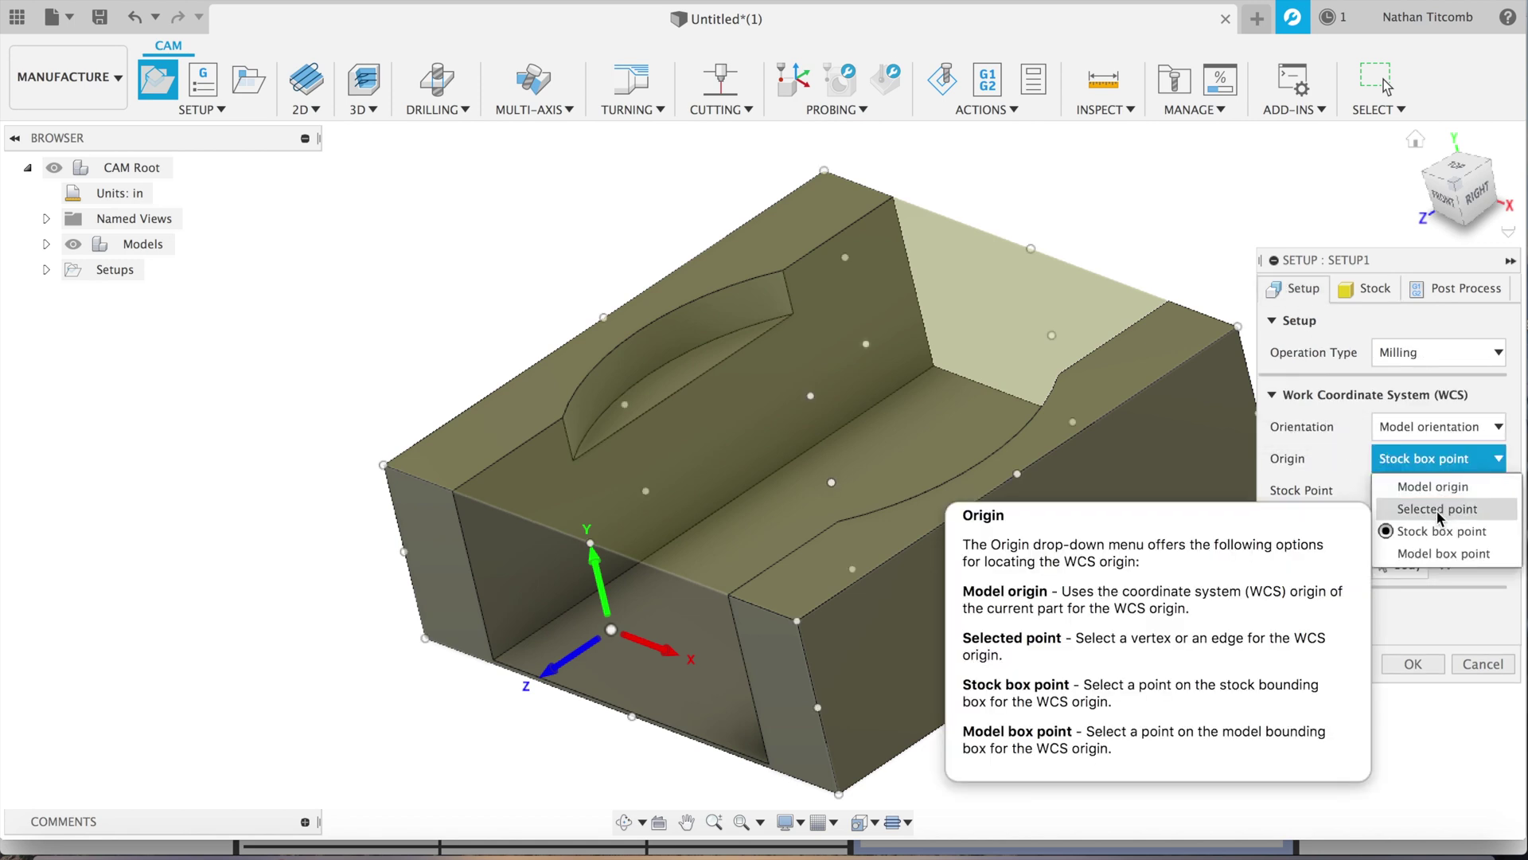
click(1437, 509)
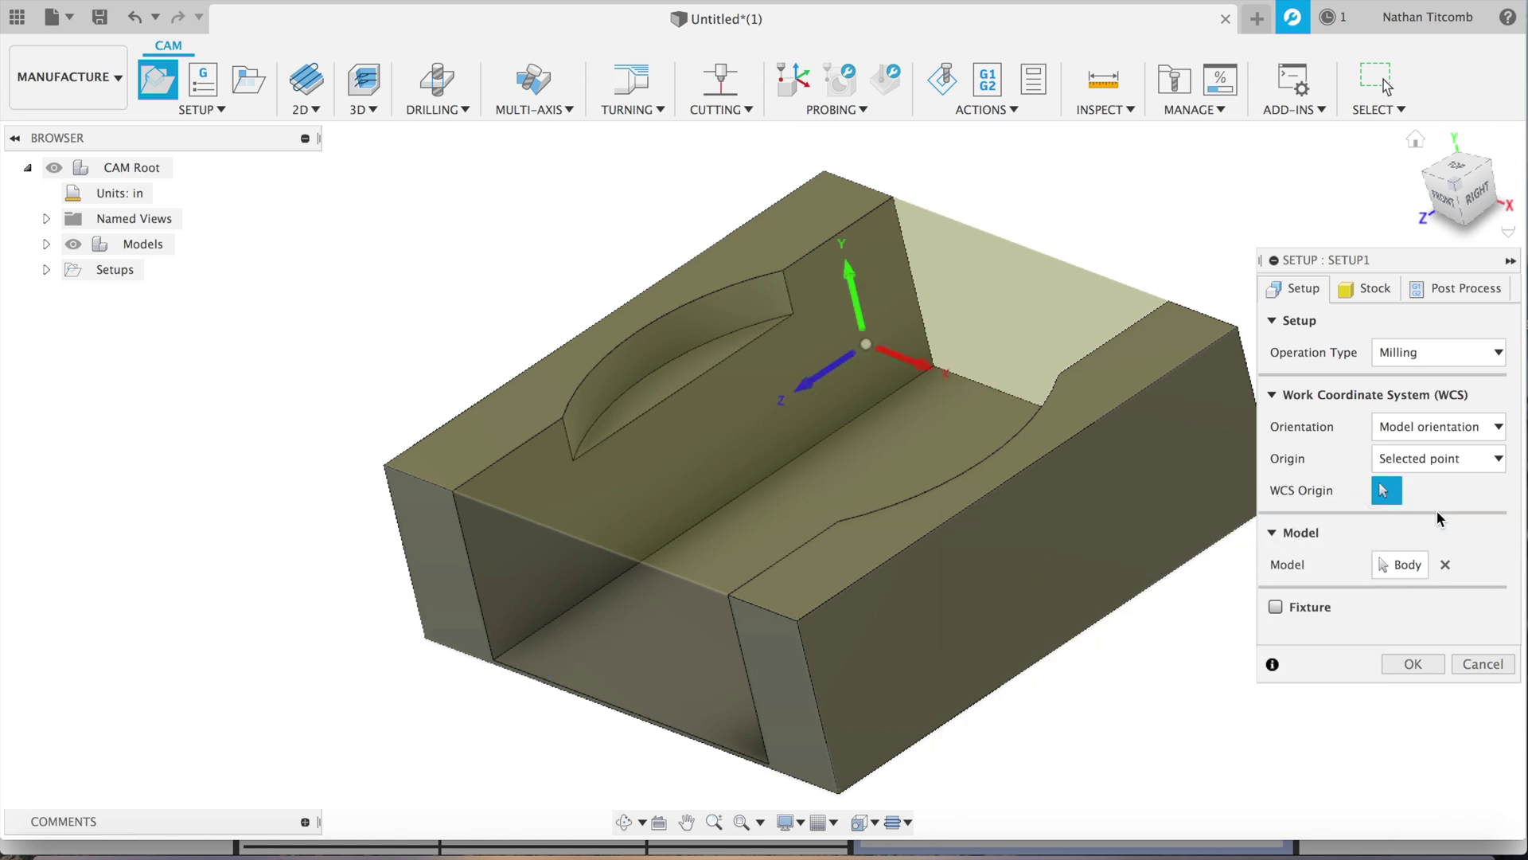
click(385, 468)
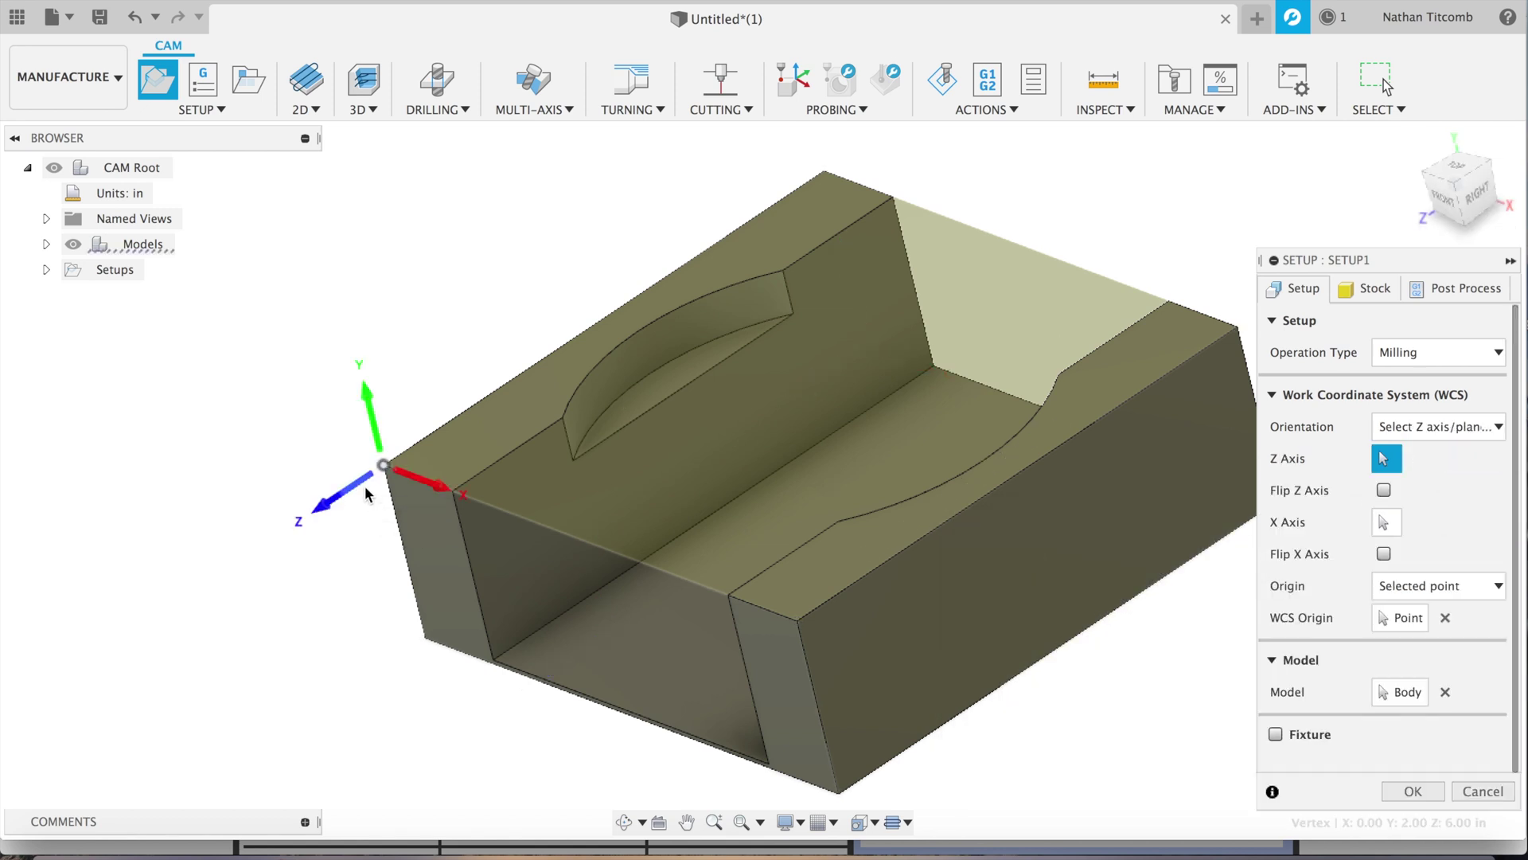
click(402, 519)
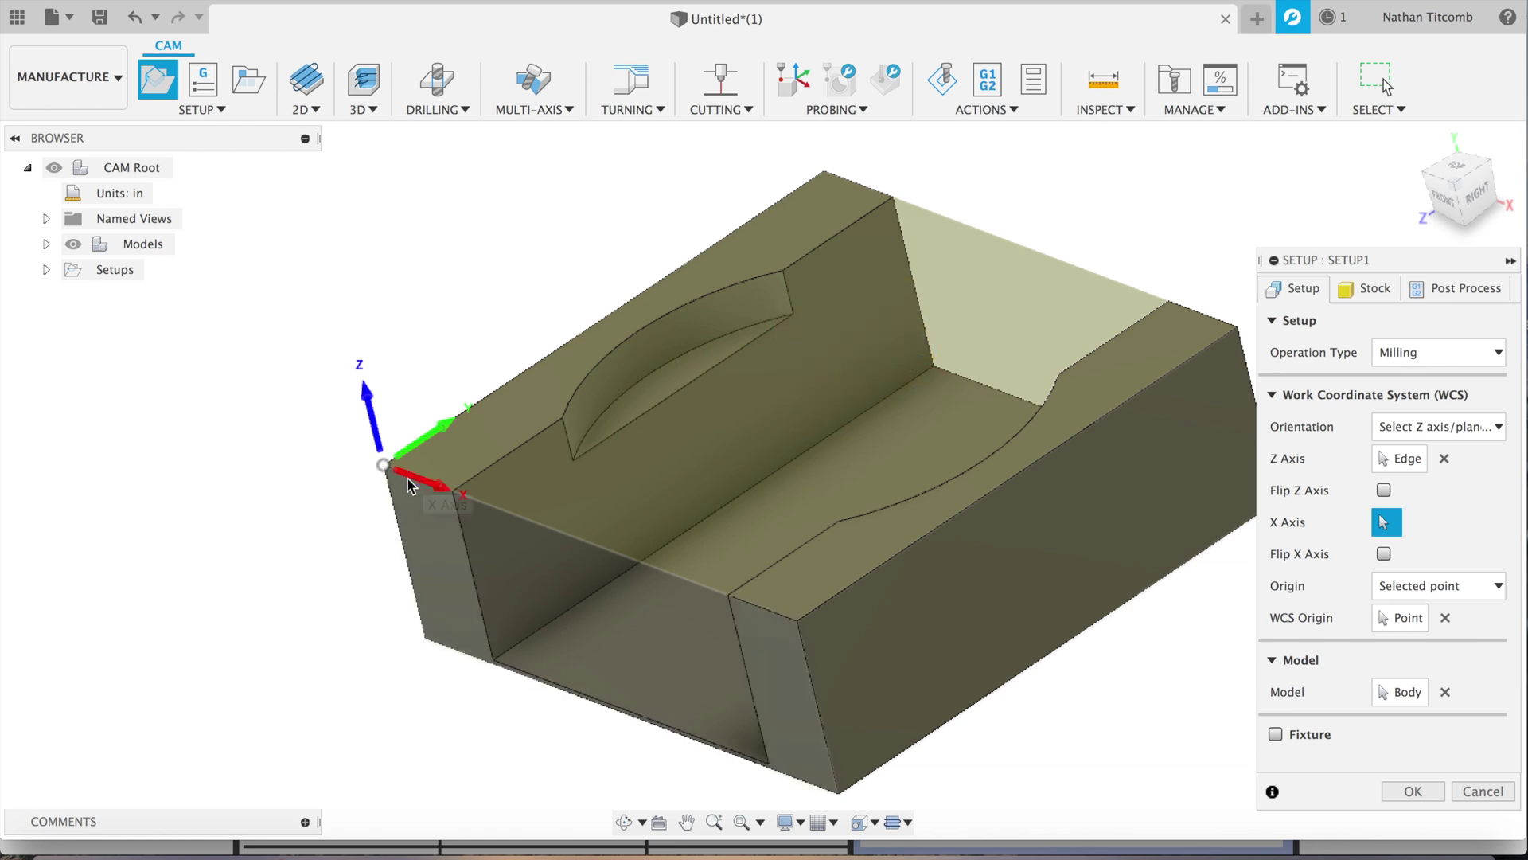
click(484, 395)
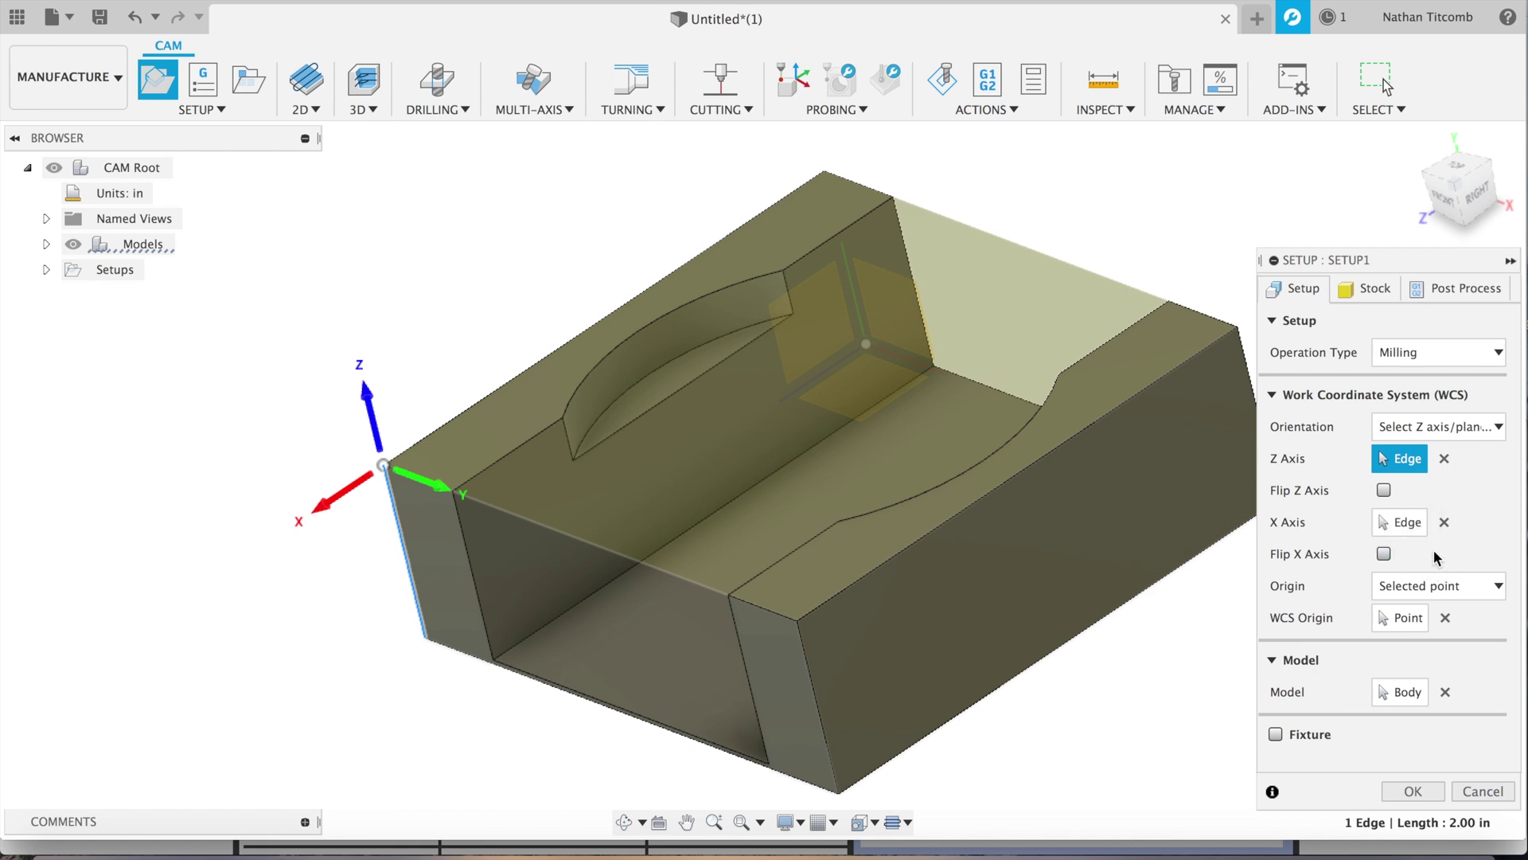
click(1384, 554)
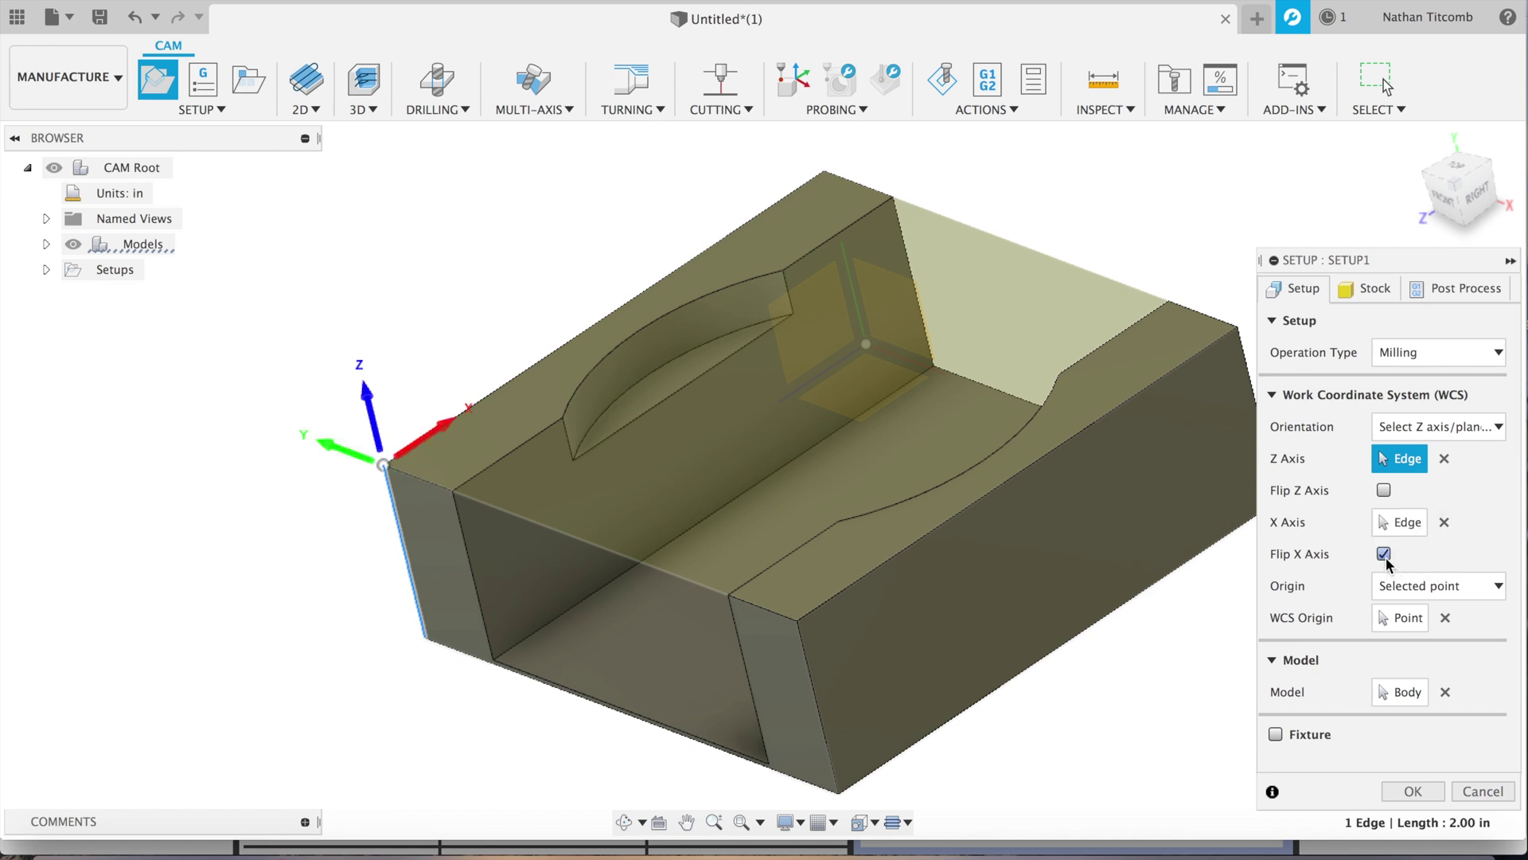
click(1403, 791)
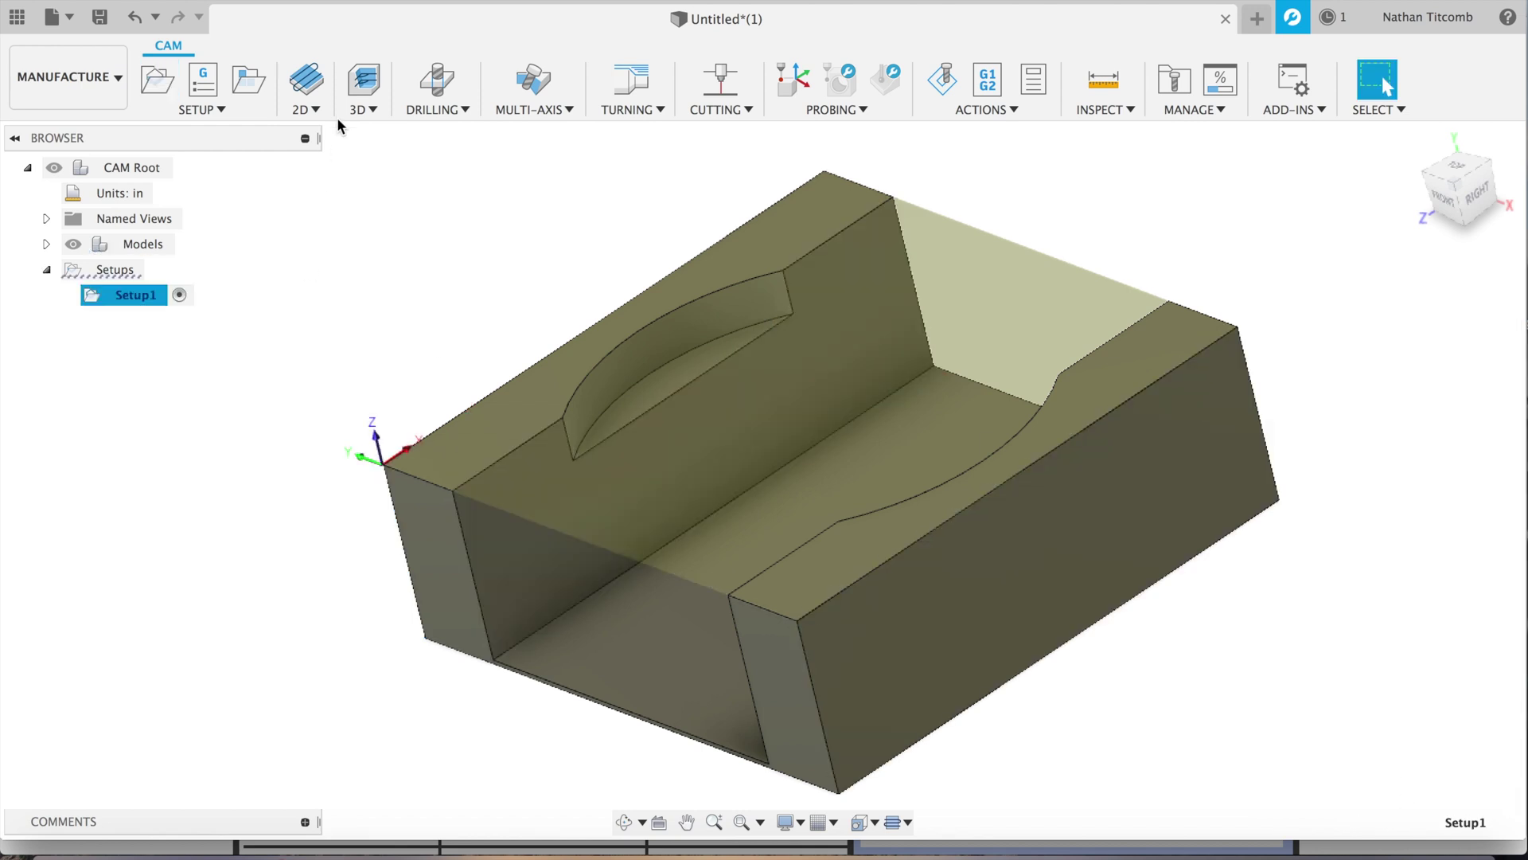
Step: Start a 2D Contour operation along the pocket's arc edge
click(317, 110)
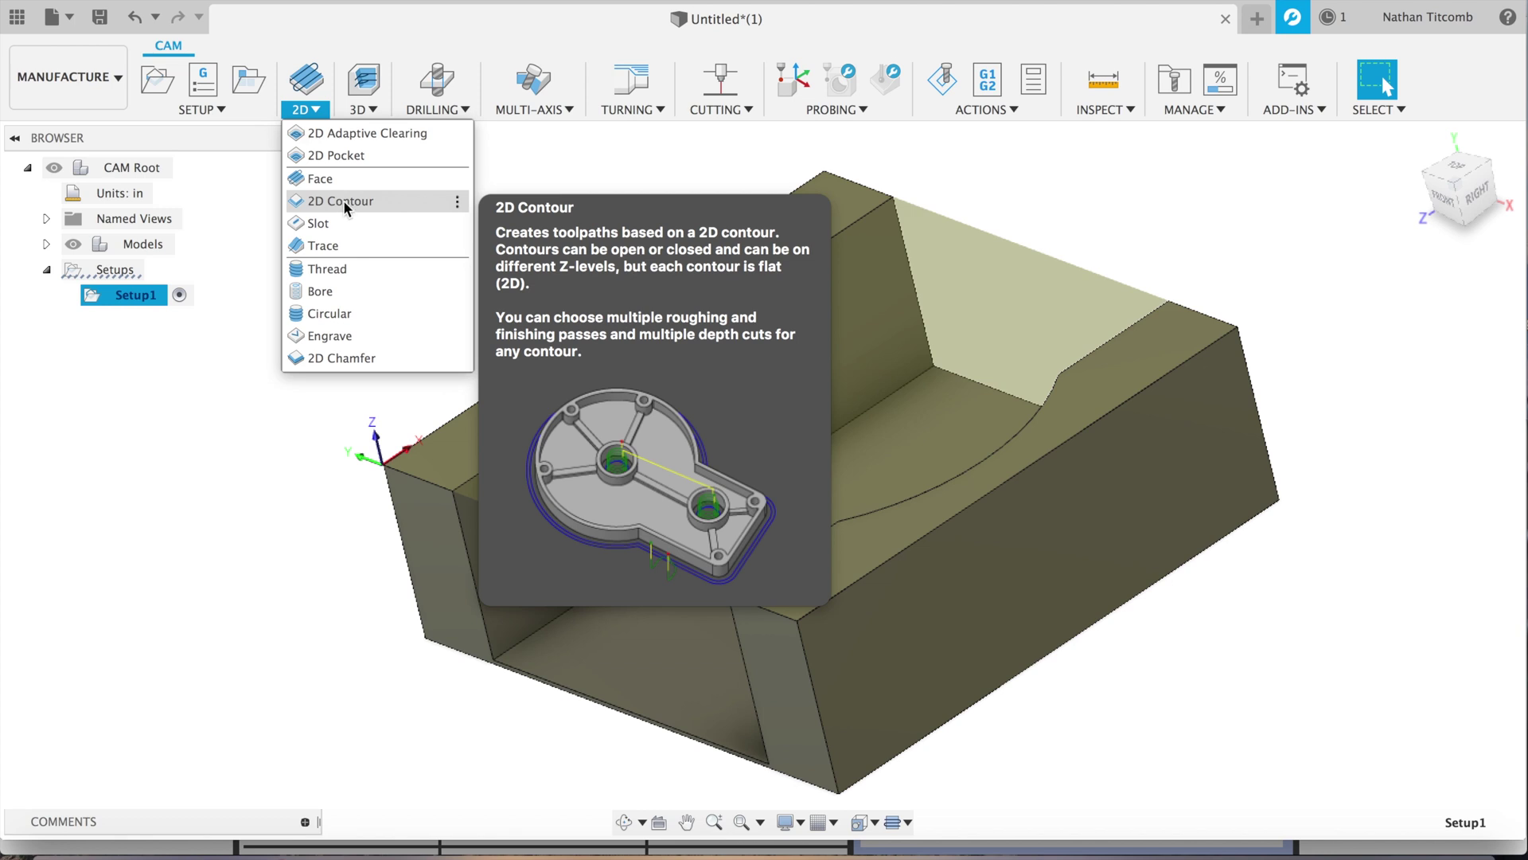
click(344, 203)
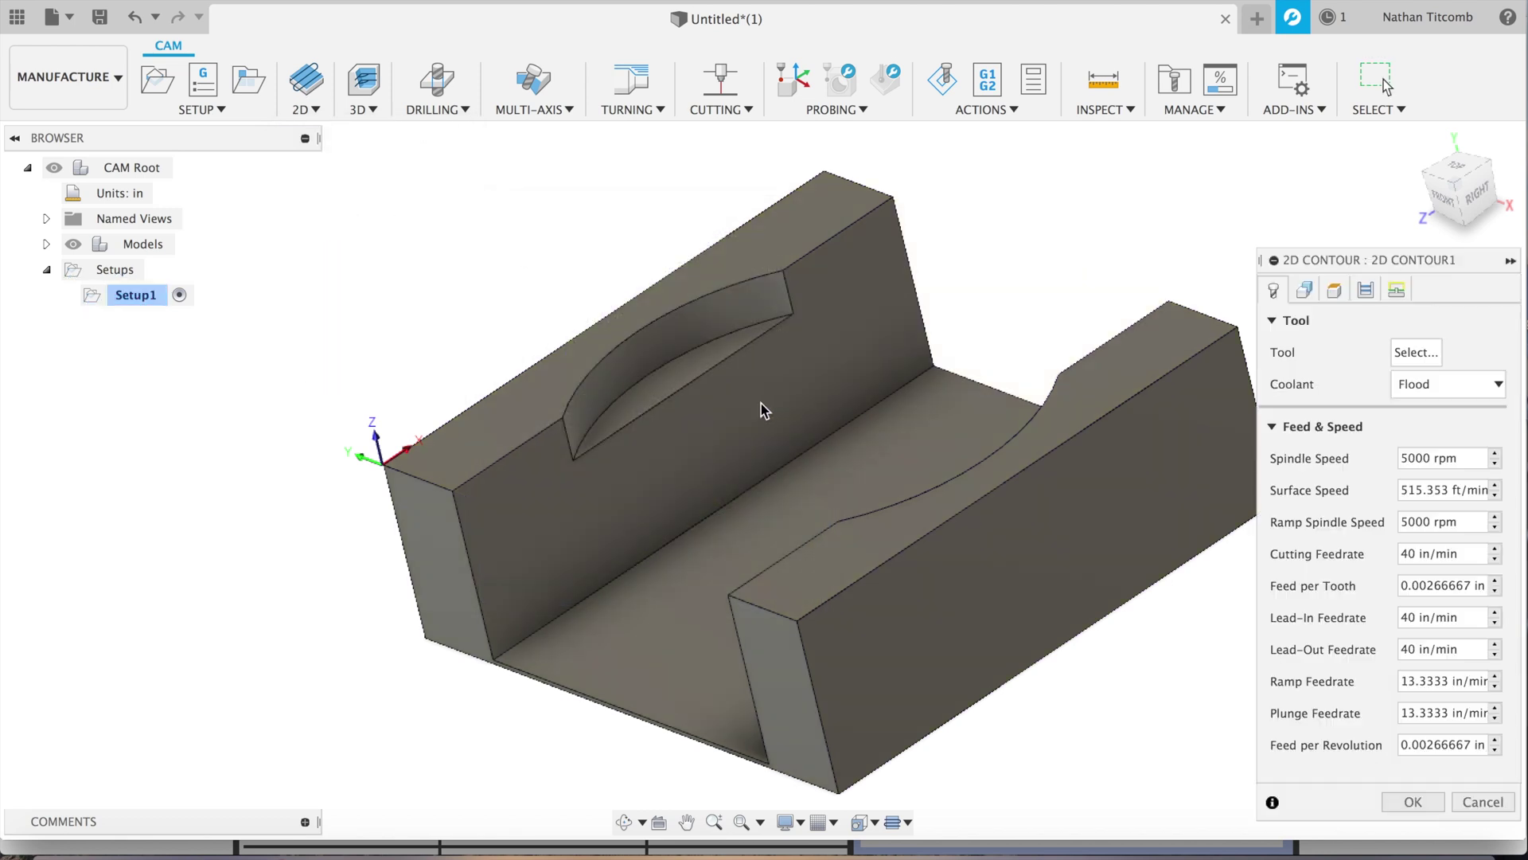
click(710, 349)
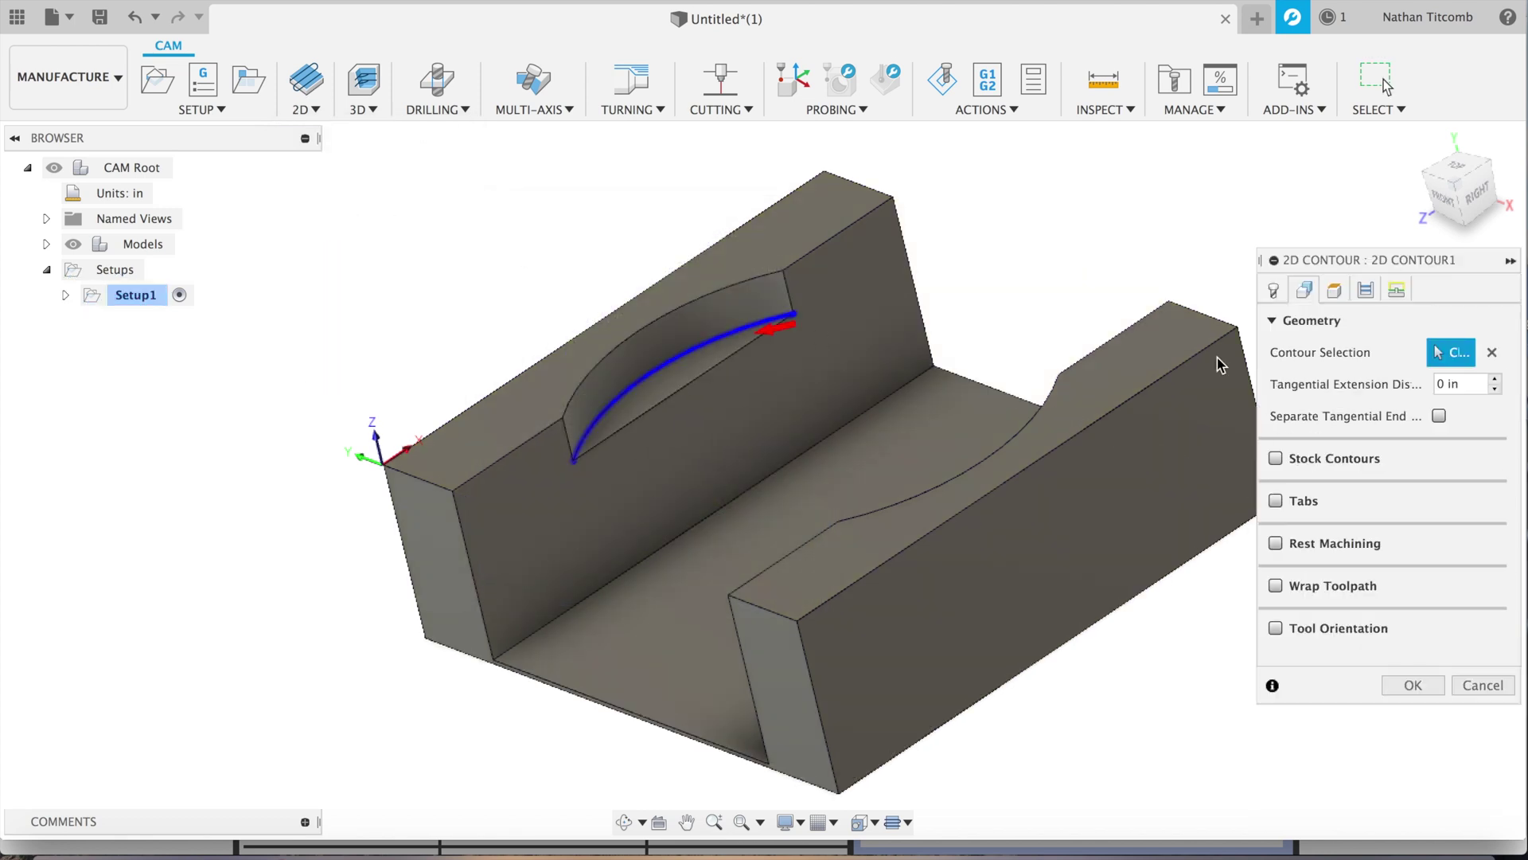
click(1273, 290)
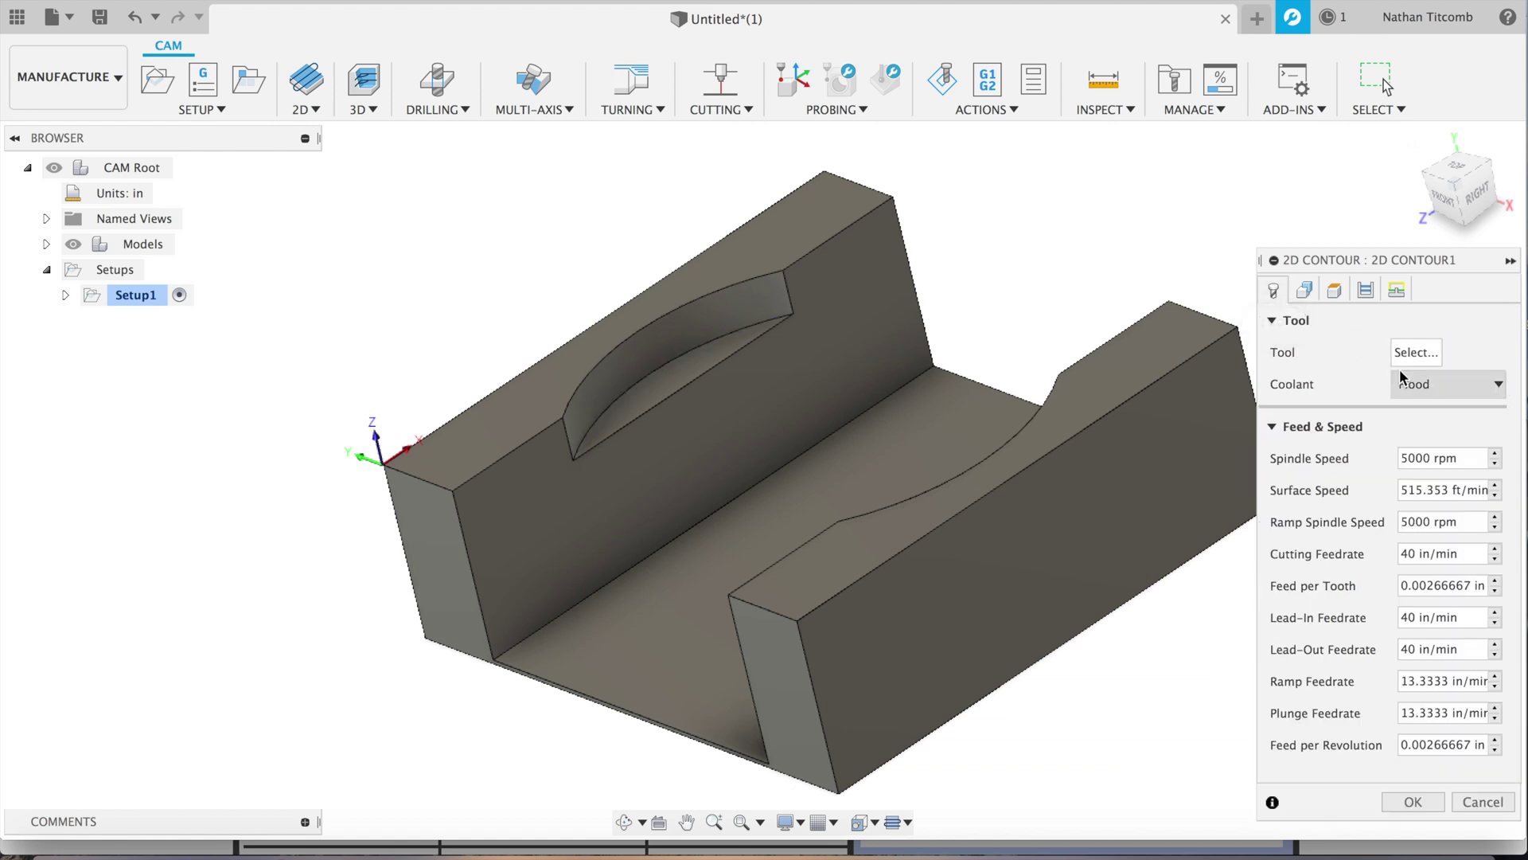
click(1409, 356)
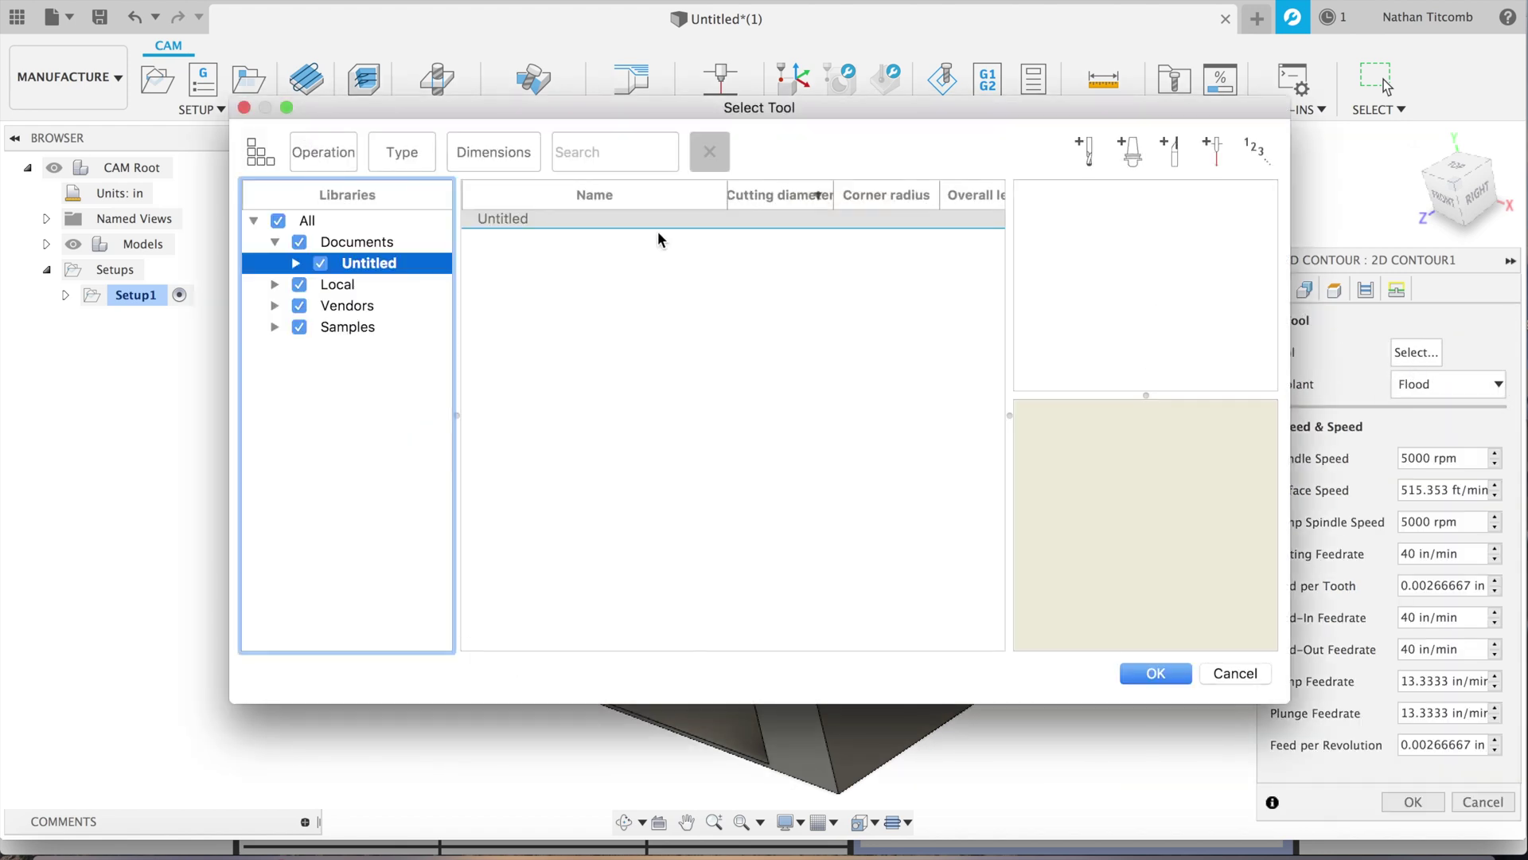
Step: Define a new 0.5 in flat end mill in the library and assign it to the contour
click(1089, 151)
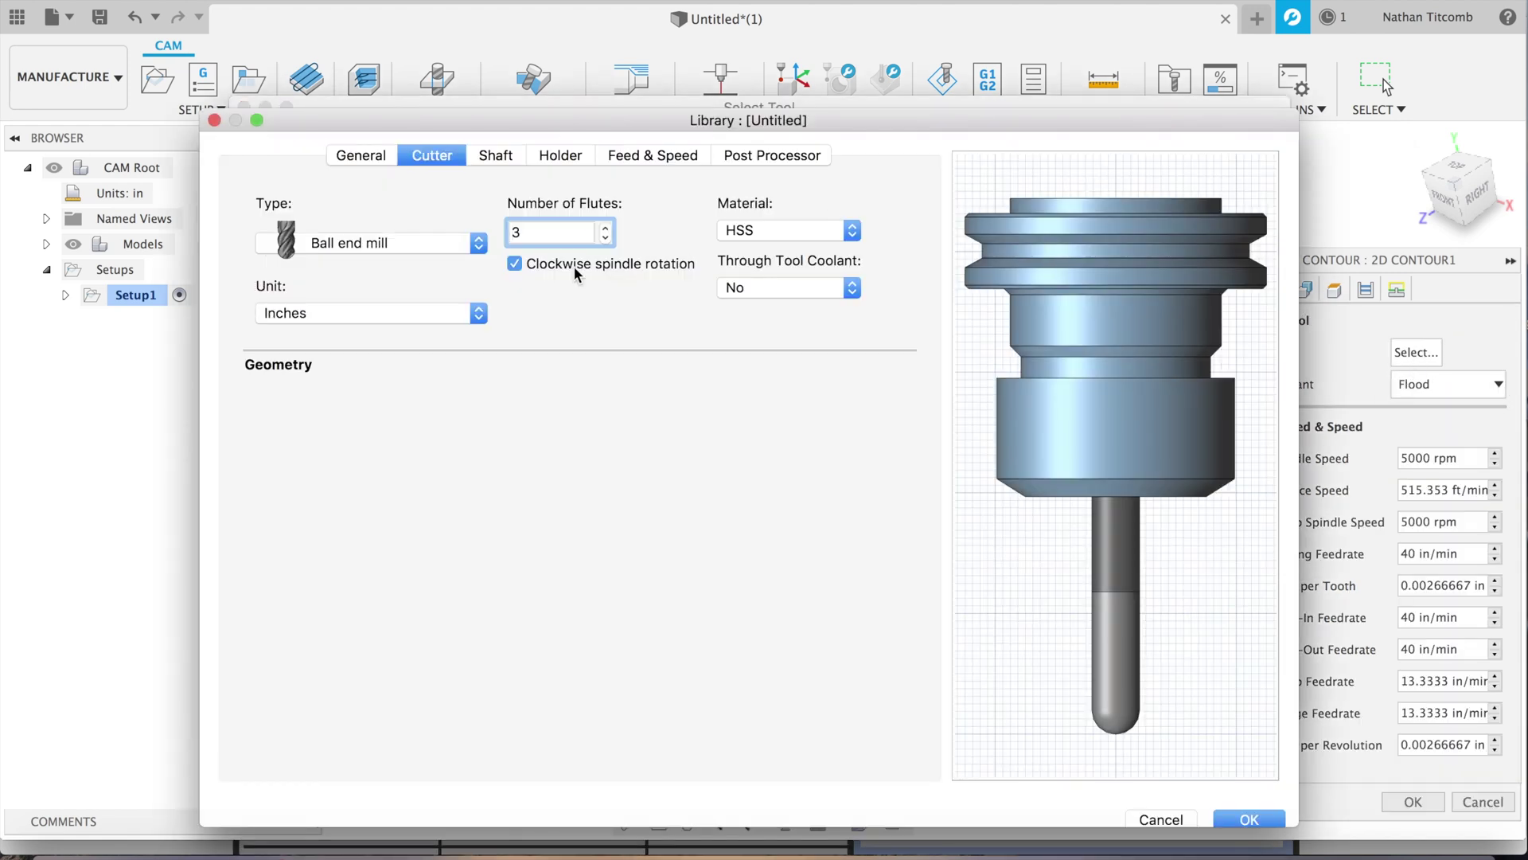
click(409, 253)
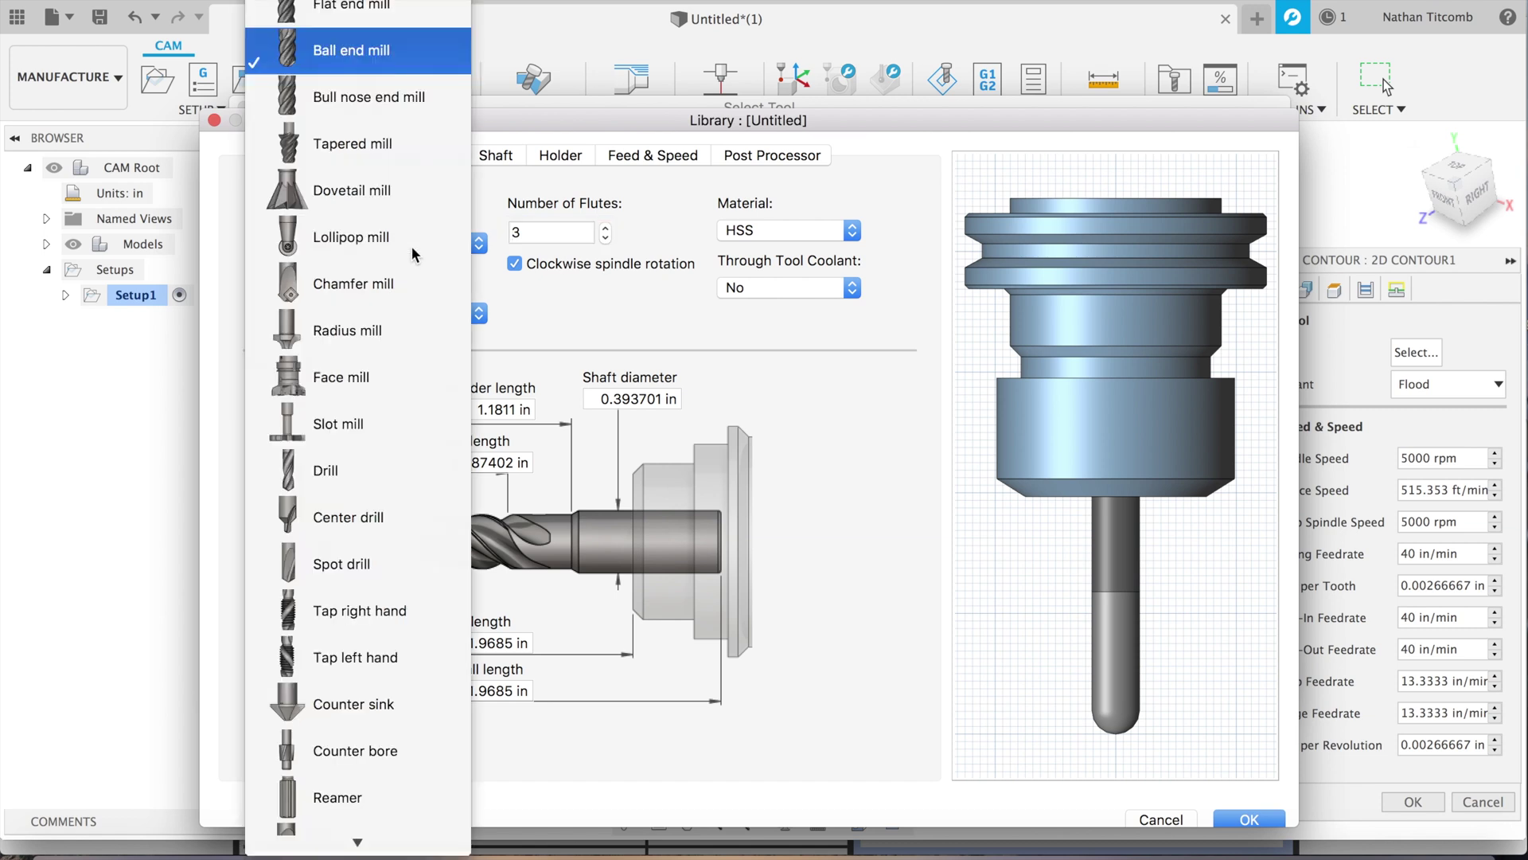
click(380, 16)
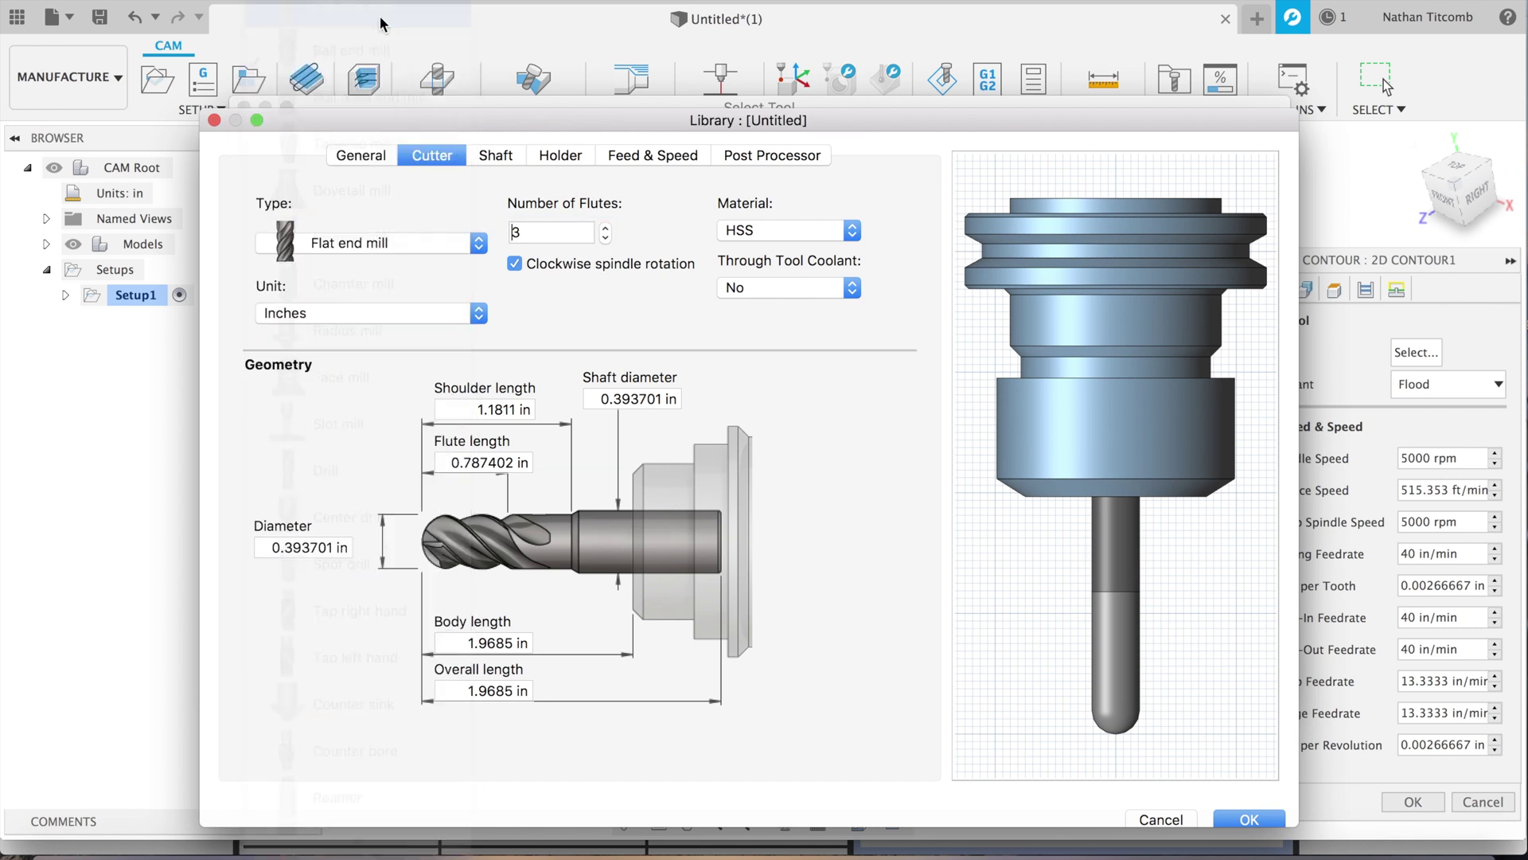
click(292, 550)
text(0.)
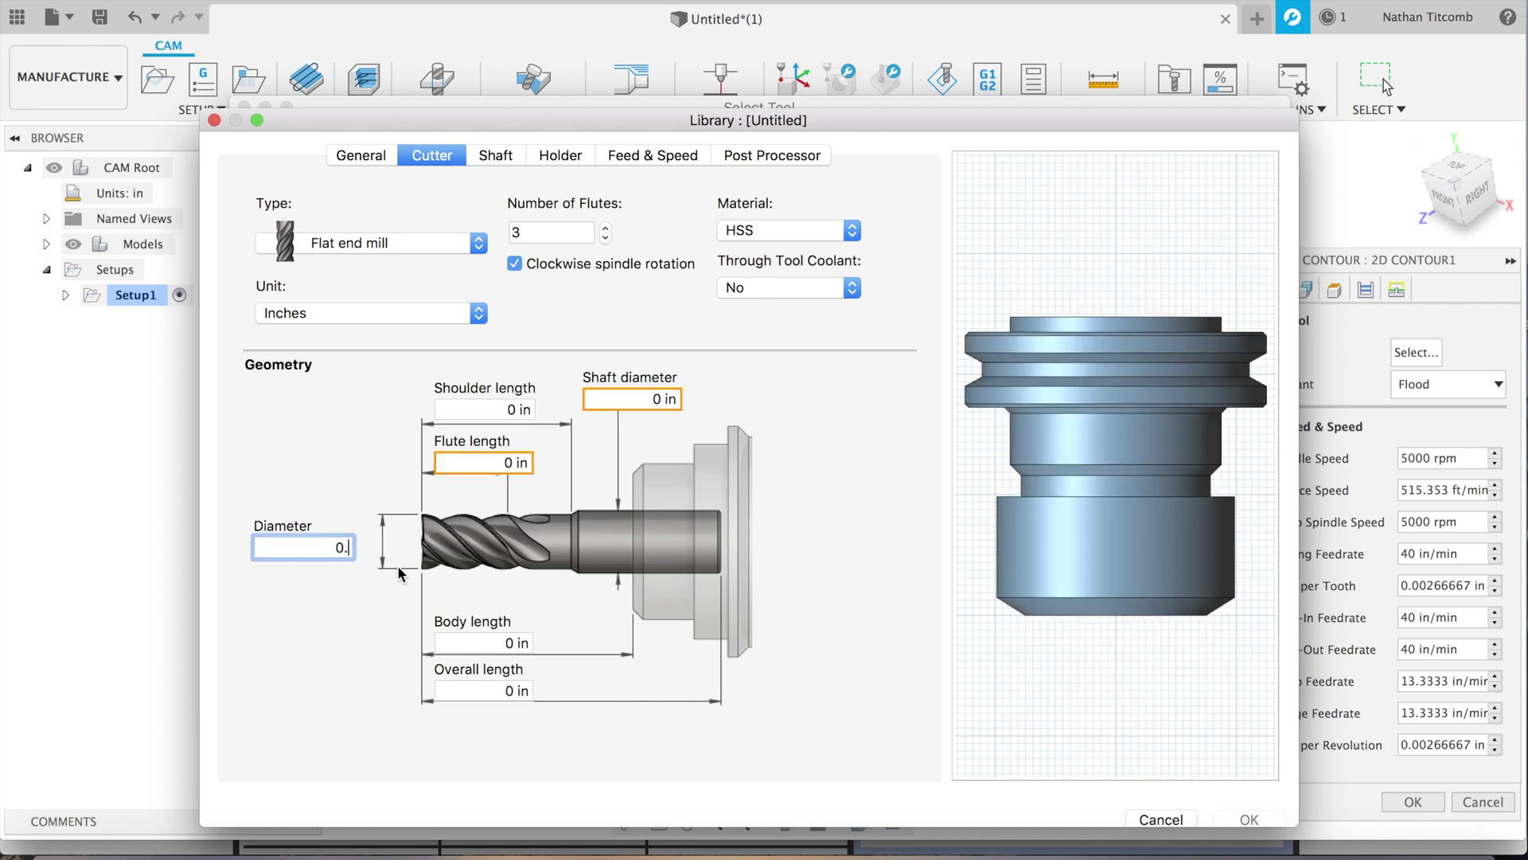
text(5)
click(756, 157)
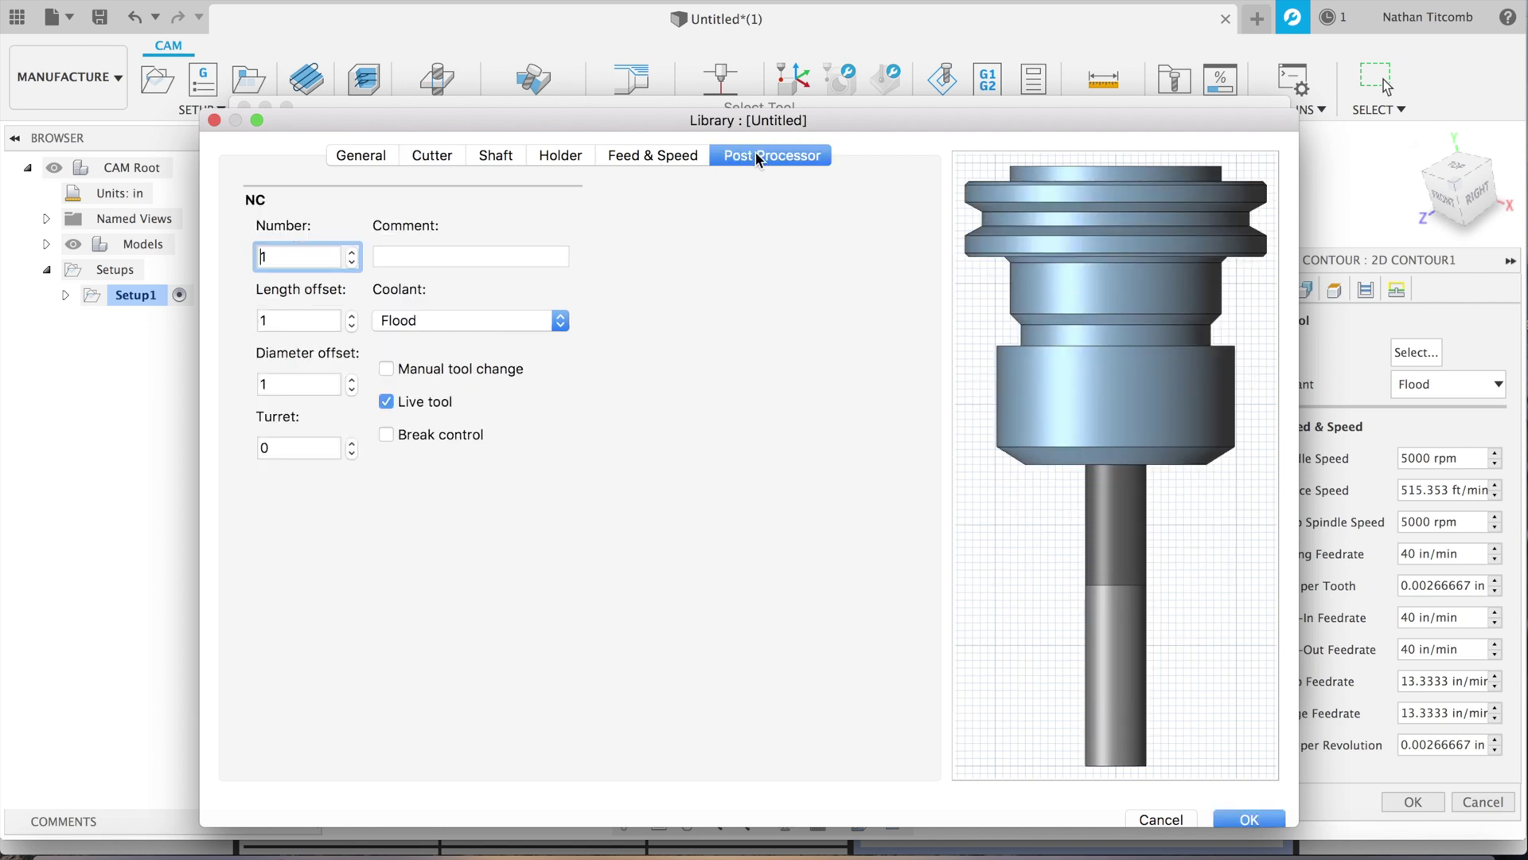
click(446, 157)
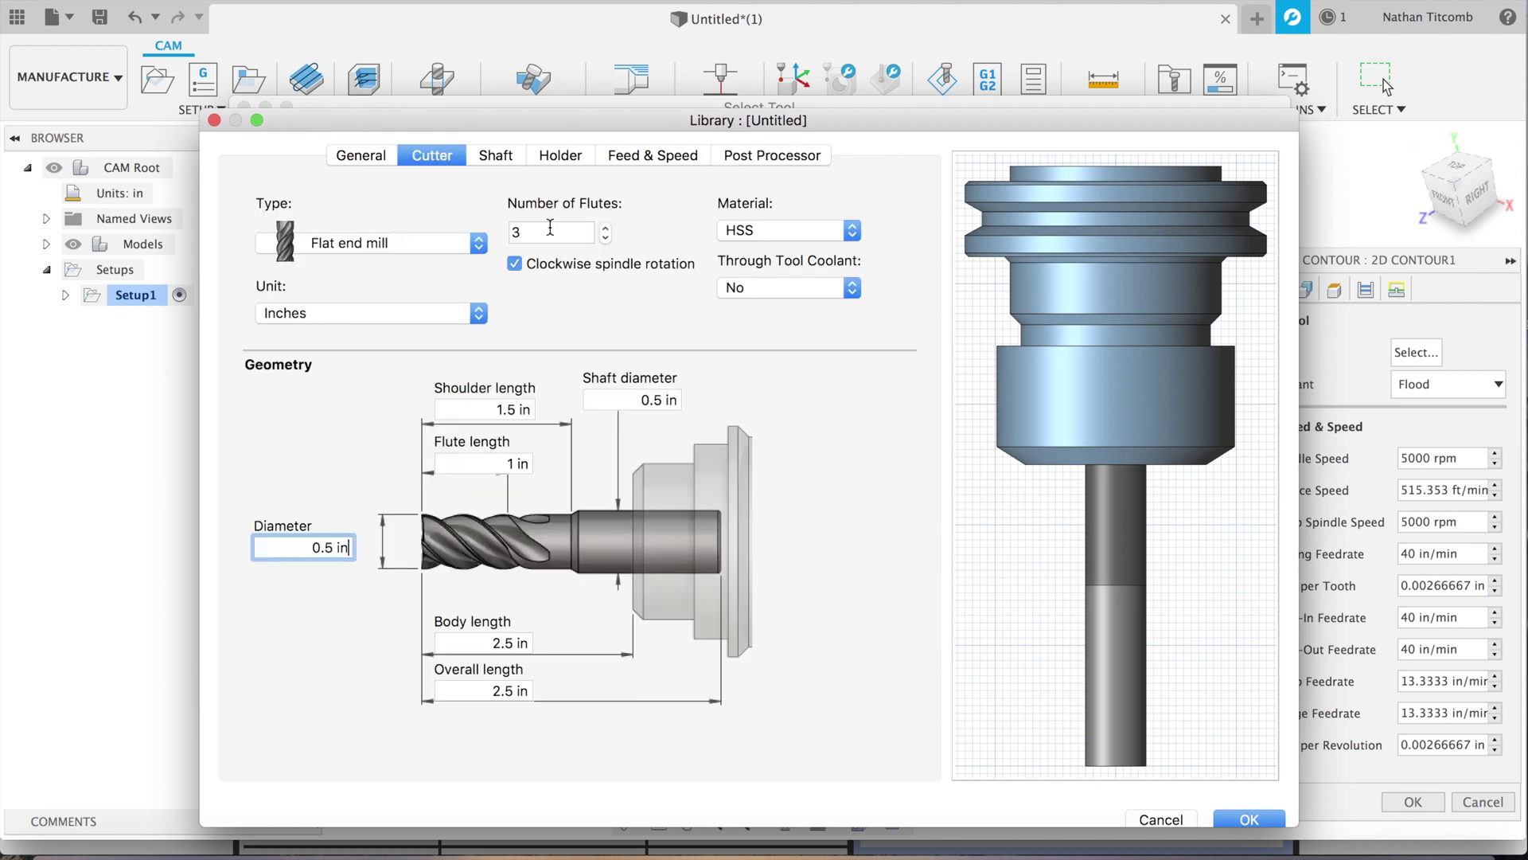
click(1240, 818)
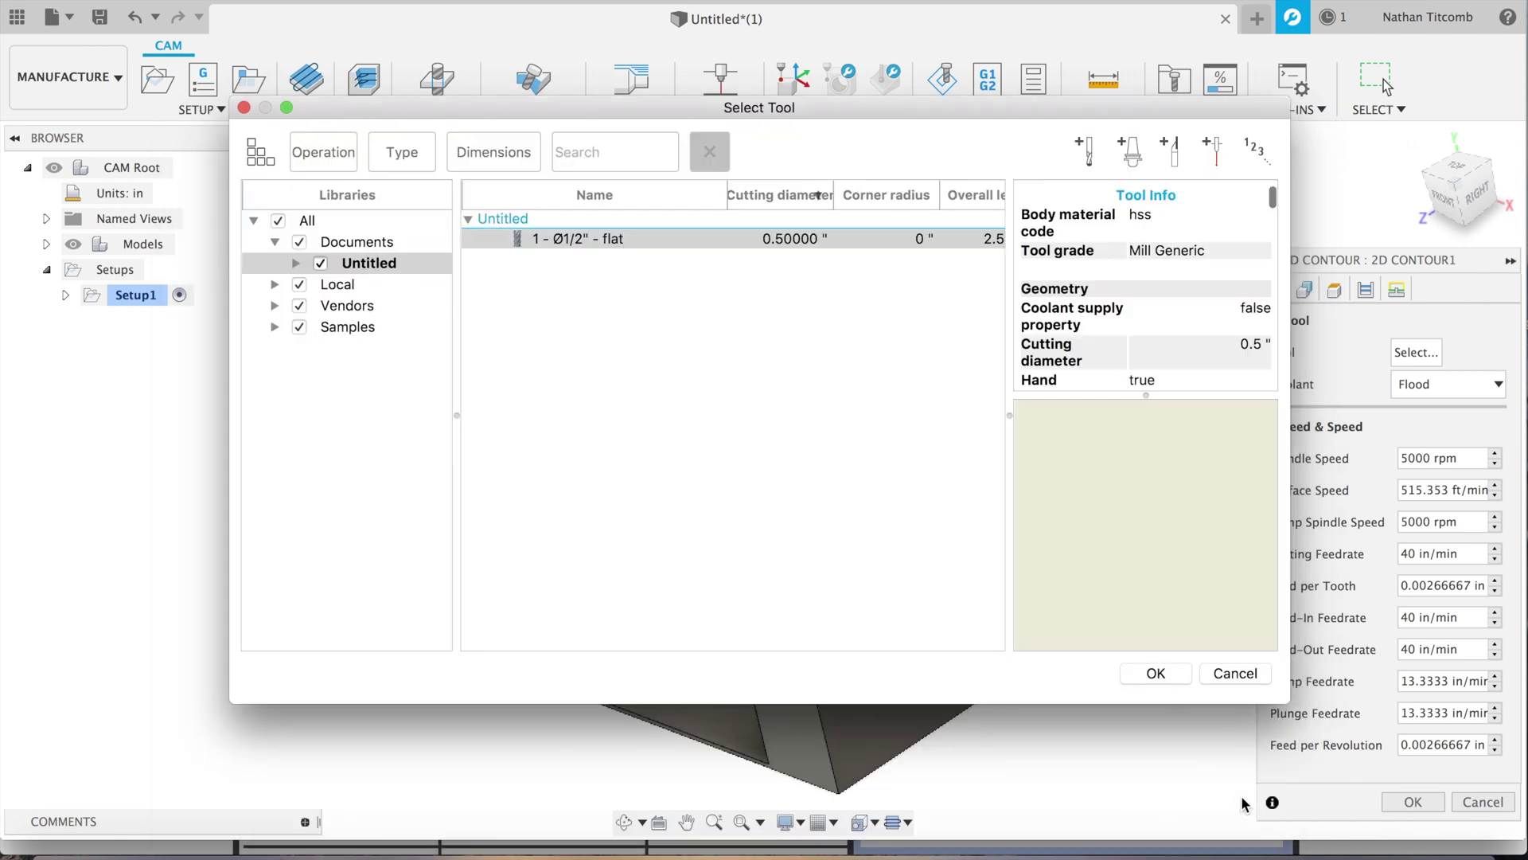
click(1156, 674)
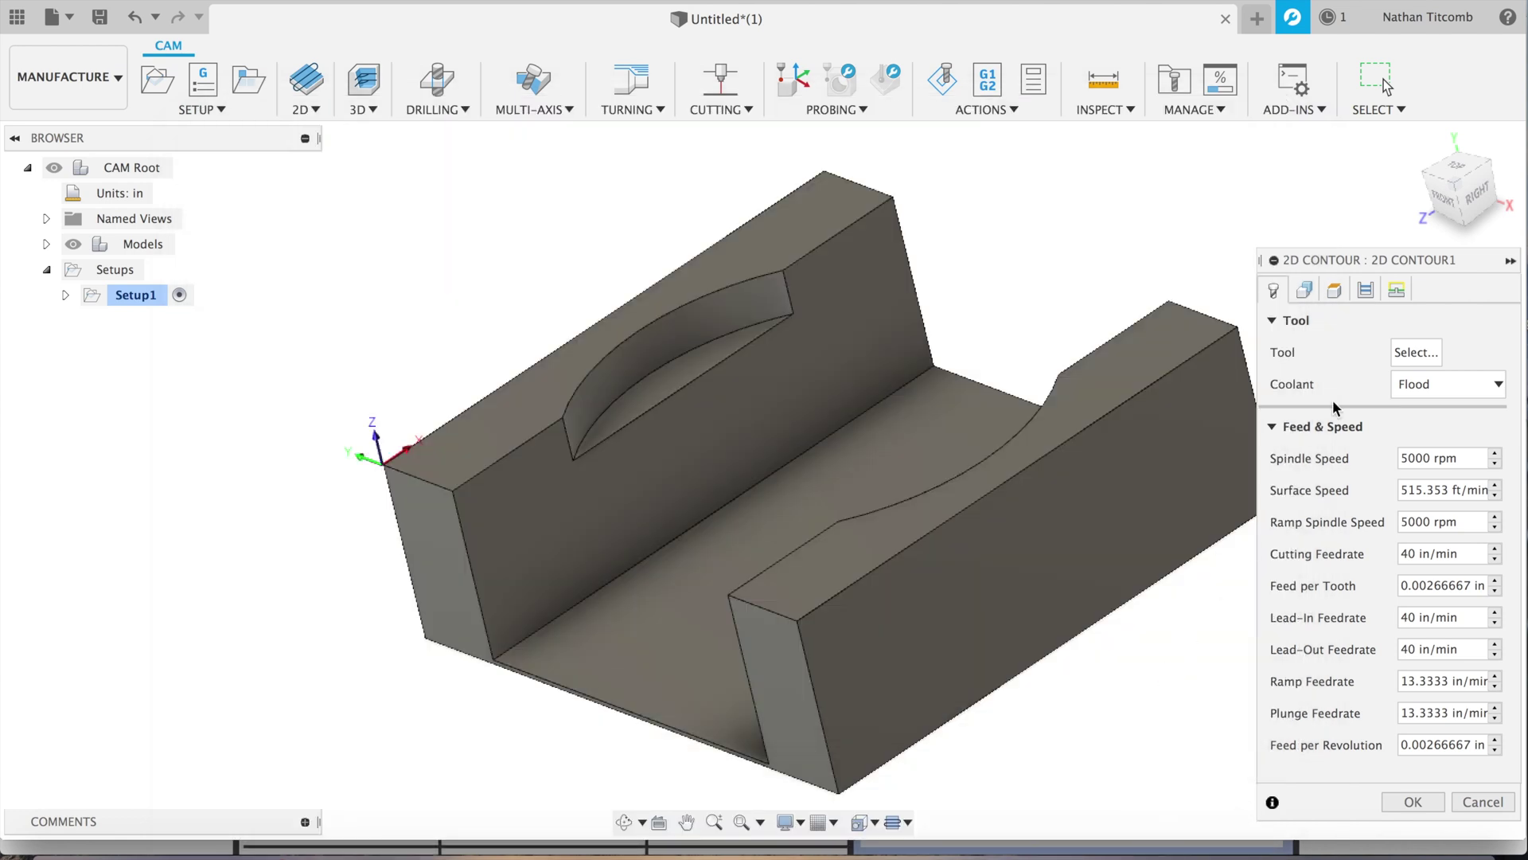
Step: Enable roughing passes with 0.2 maximum stepover and 3 stepovers, turn on stock to leave, and generate
click(1365, 290)
scroll(1378, 594, down, 5)
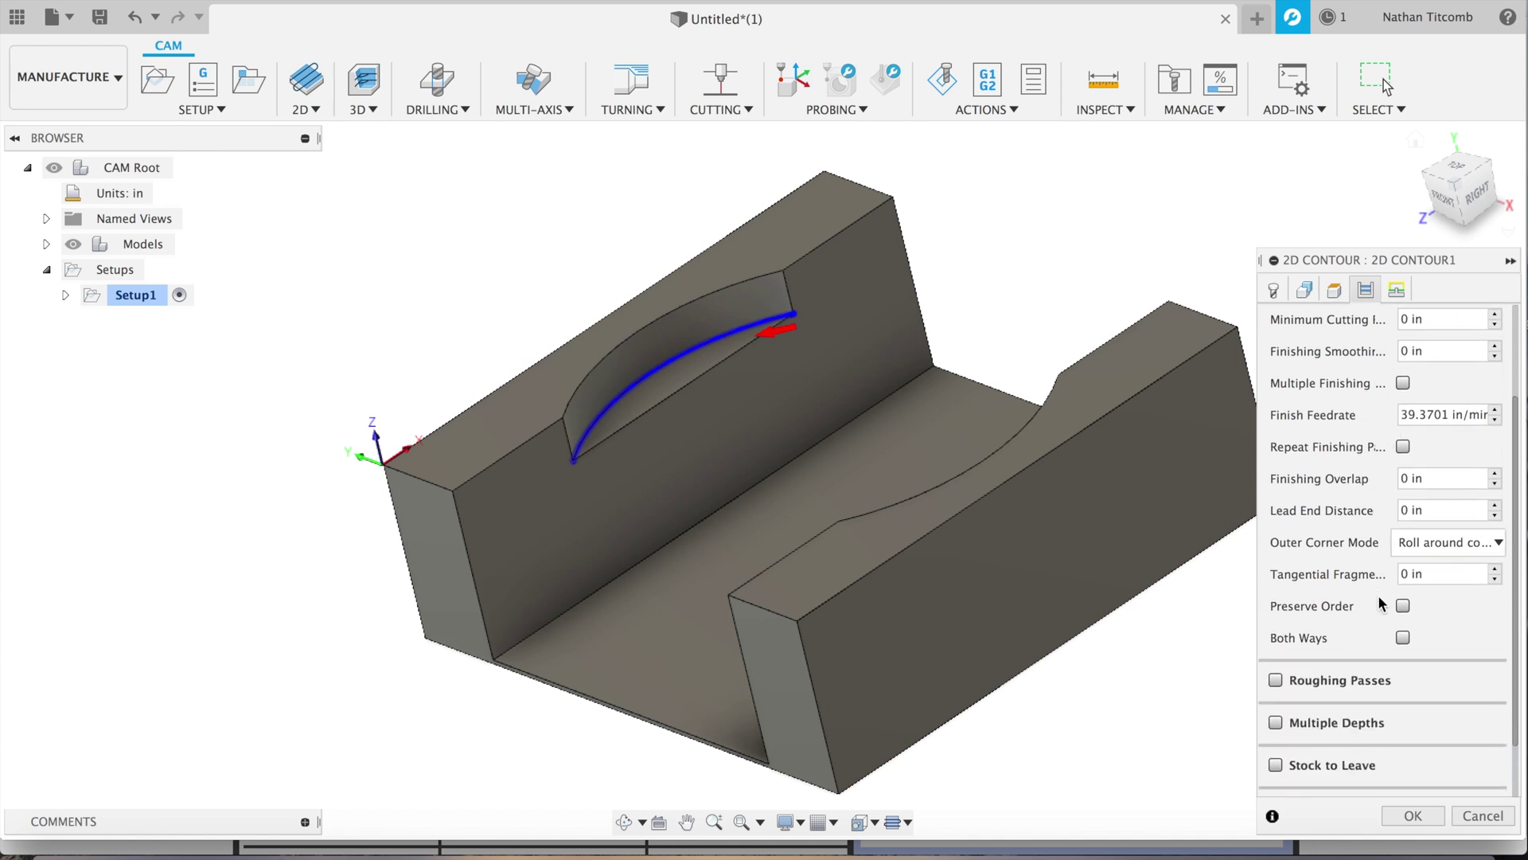
click(1276, 653)
scroll(1385, 636, down, 2)
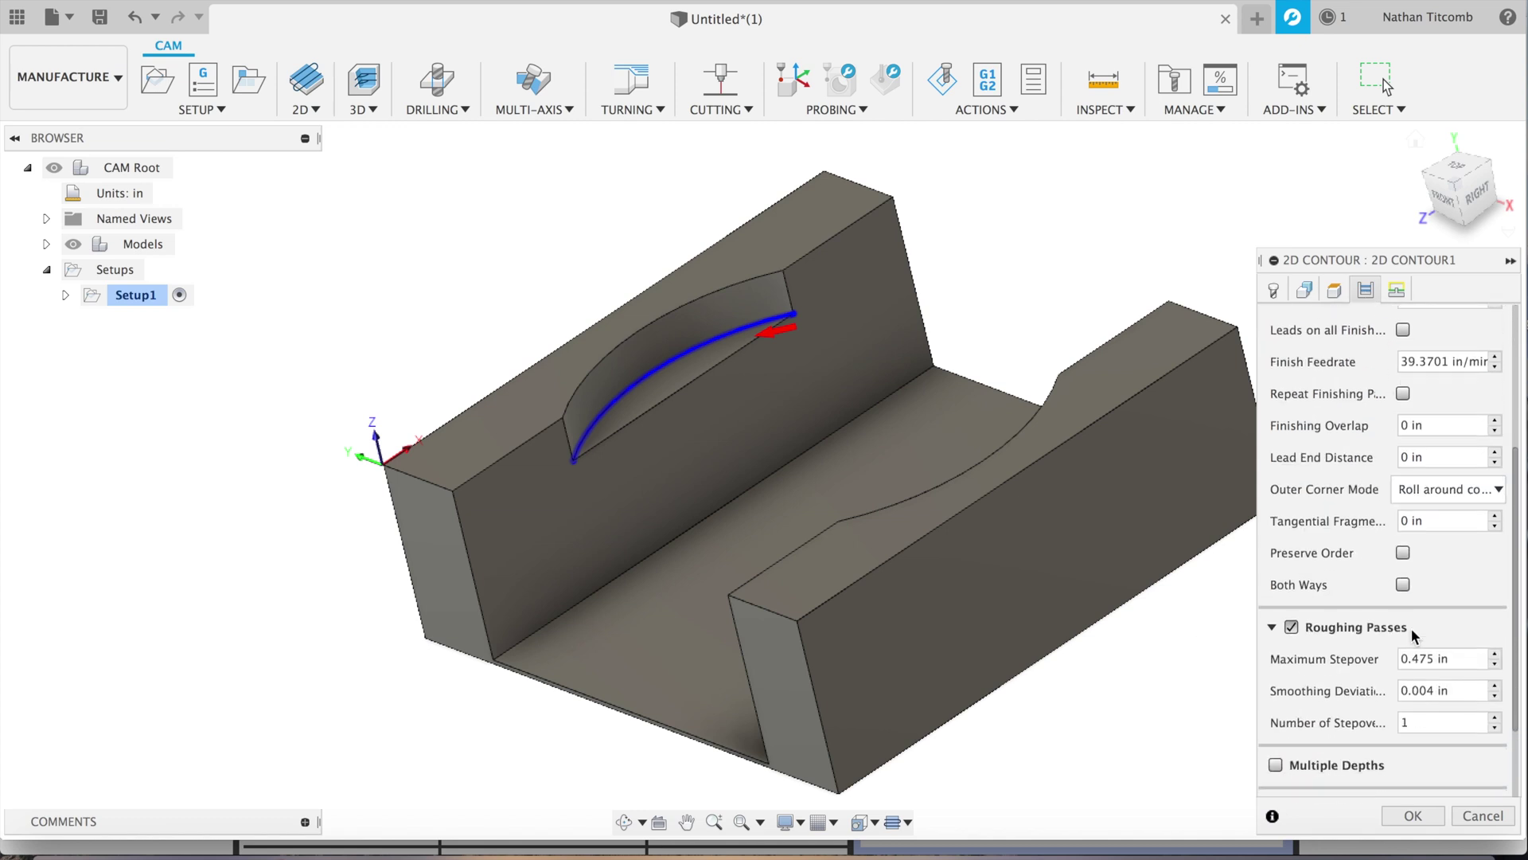
click(1469, 639)
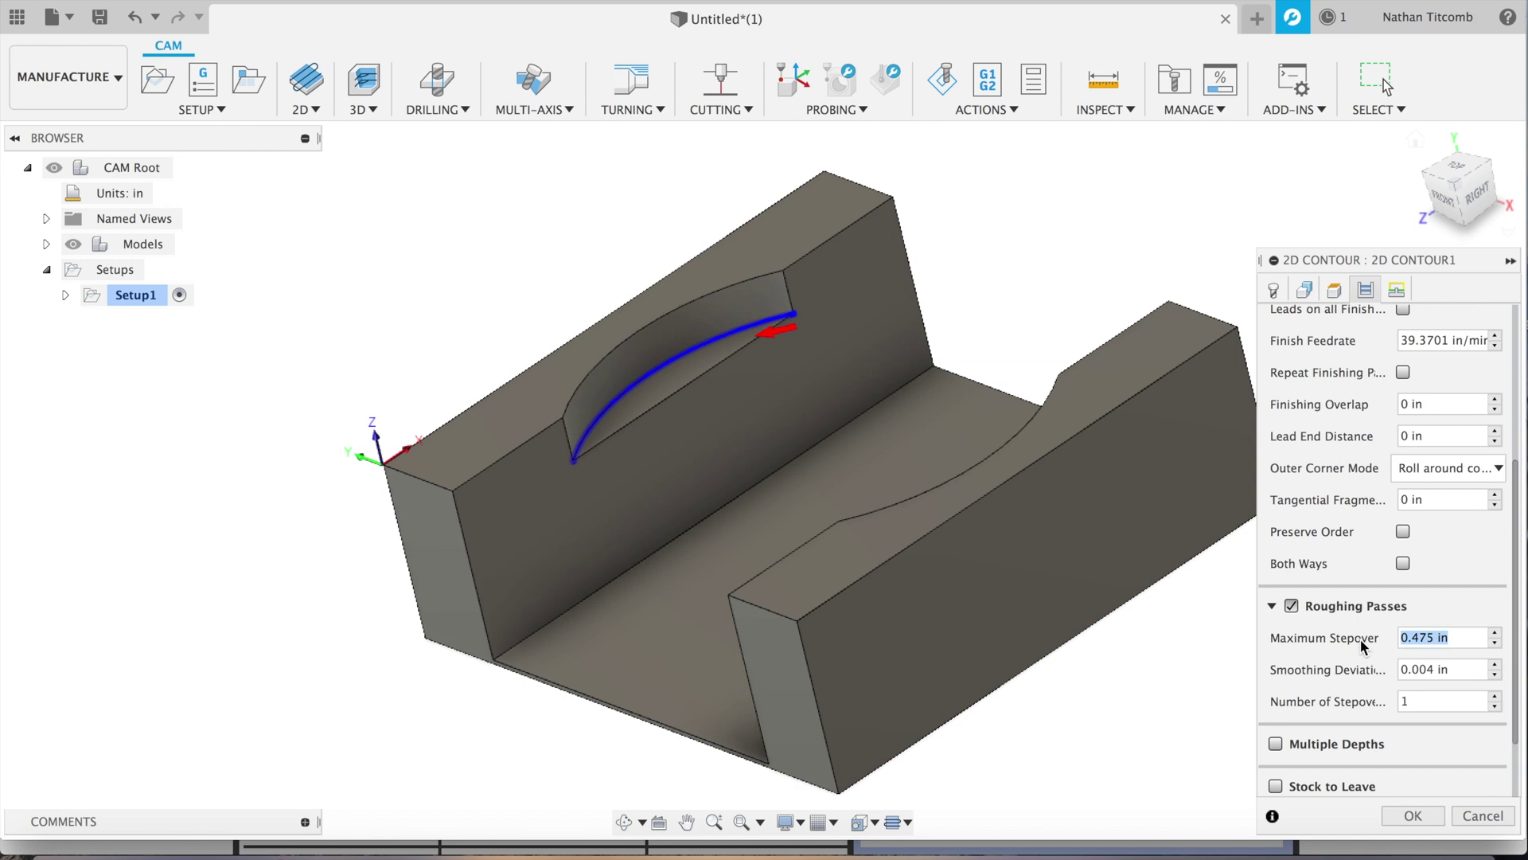
text(0.2)
key(Tab)
key(Tab)
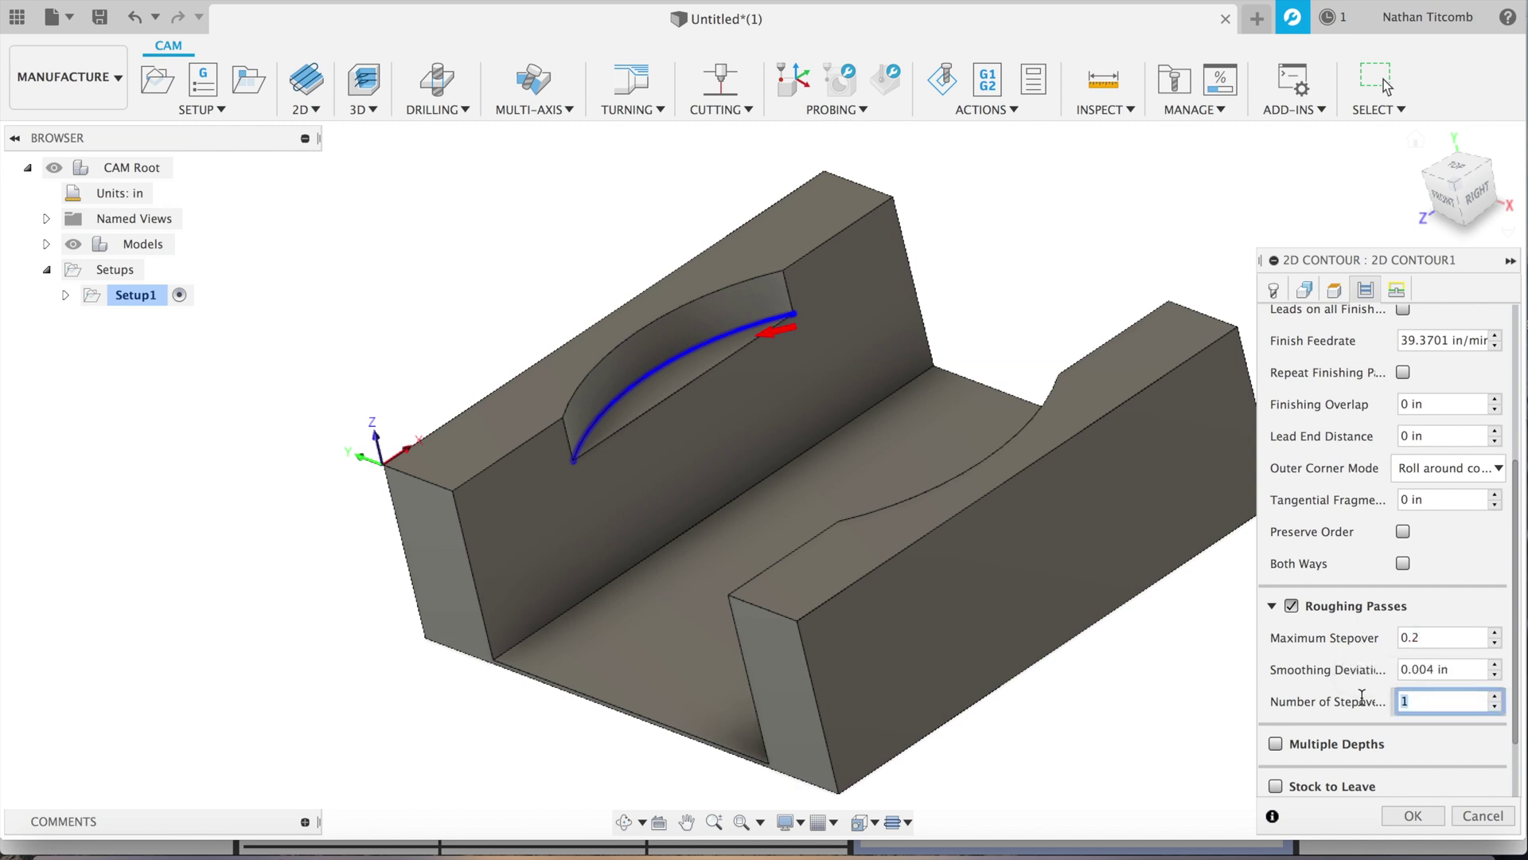
text(3)
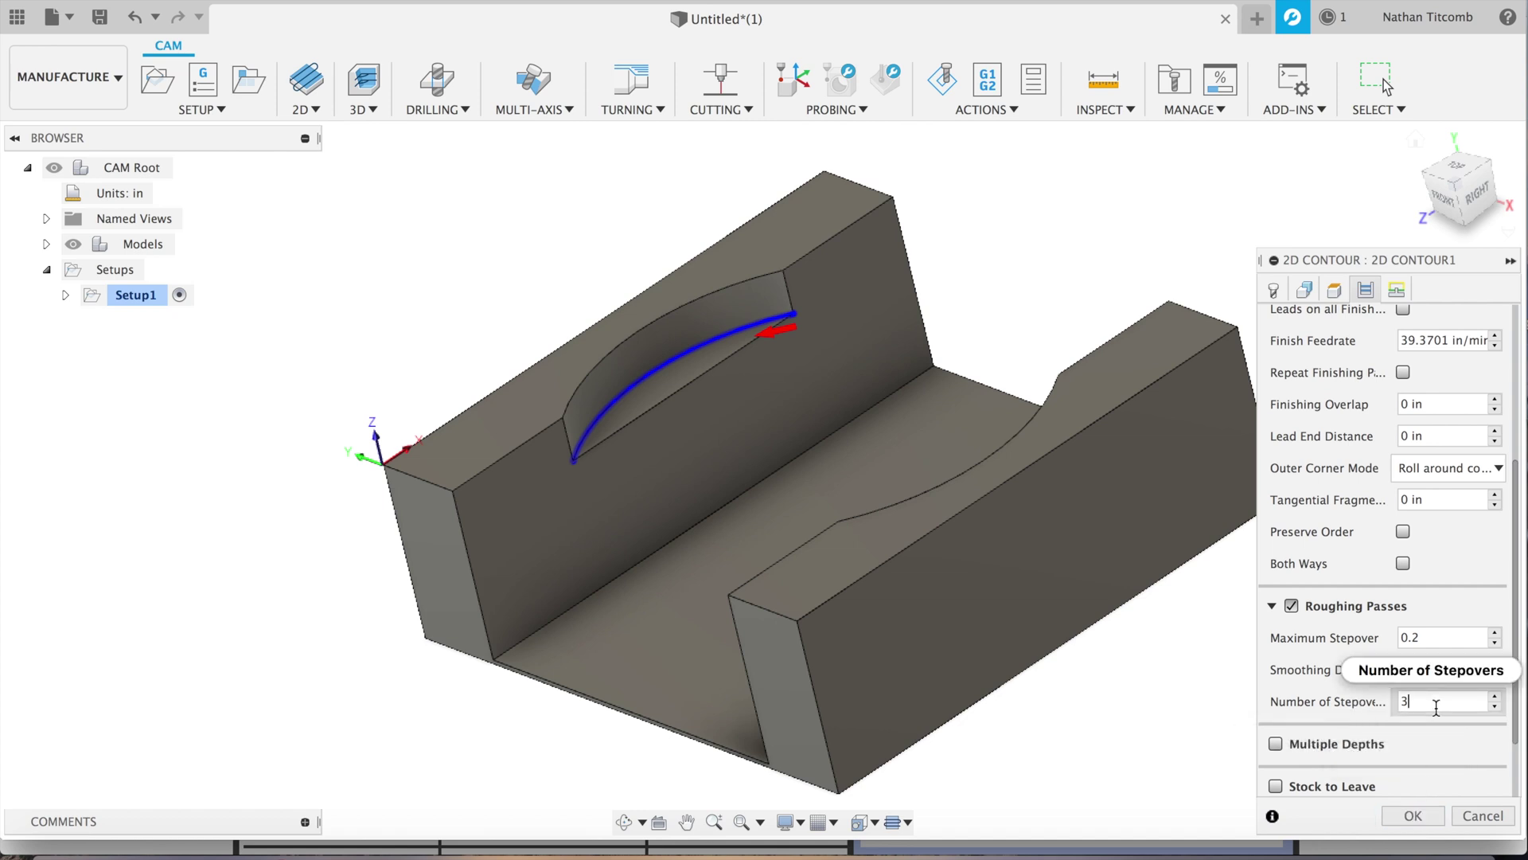
click(1276, 785)
scroll(1345, 686, down, 3)
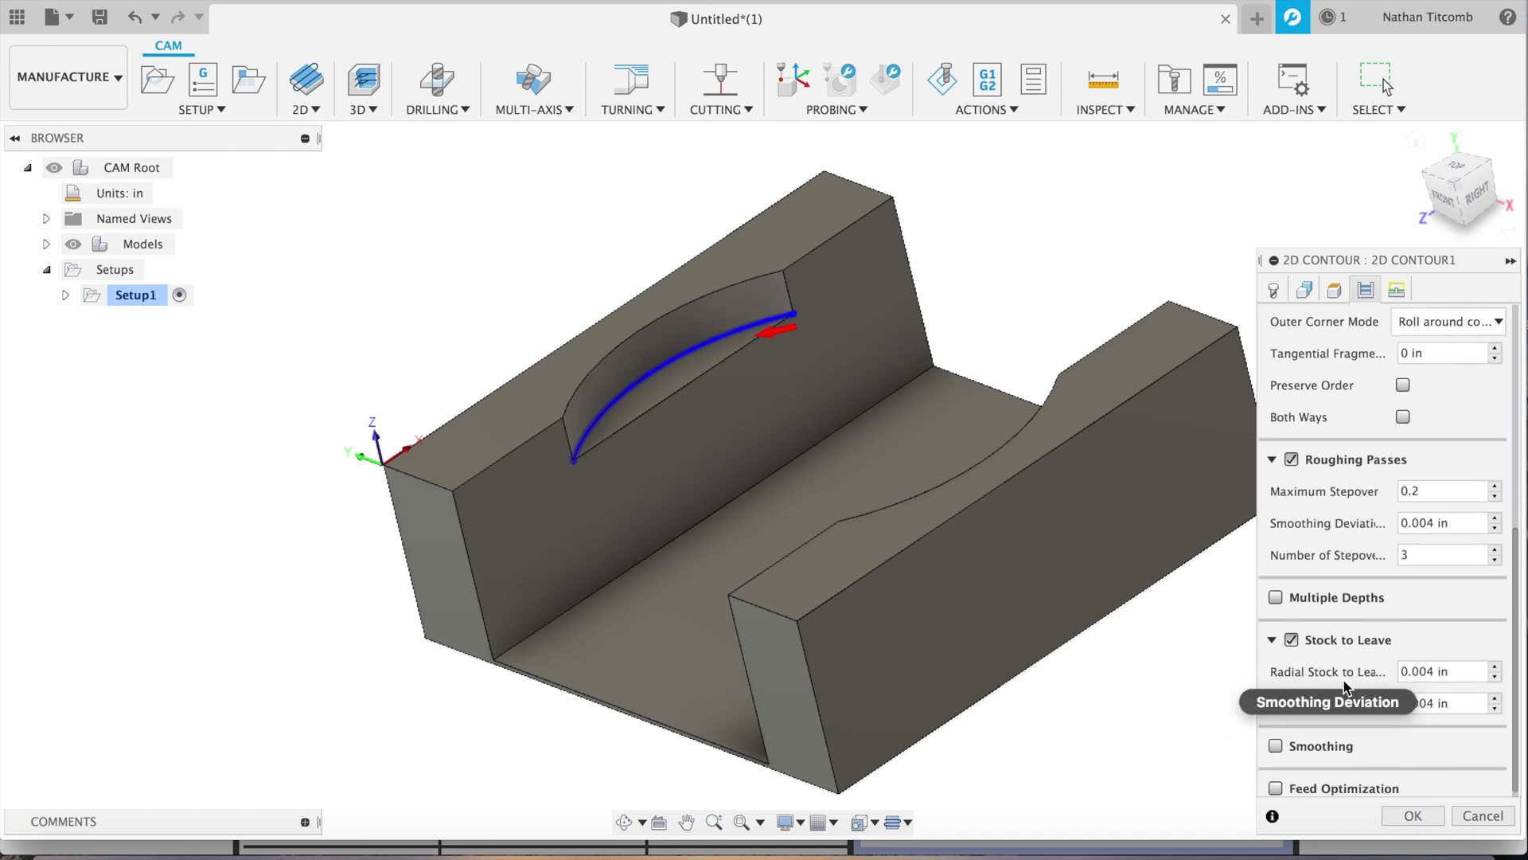
click(1413, 816)
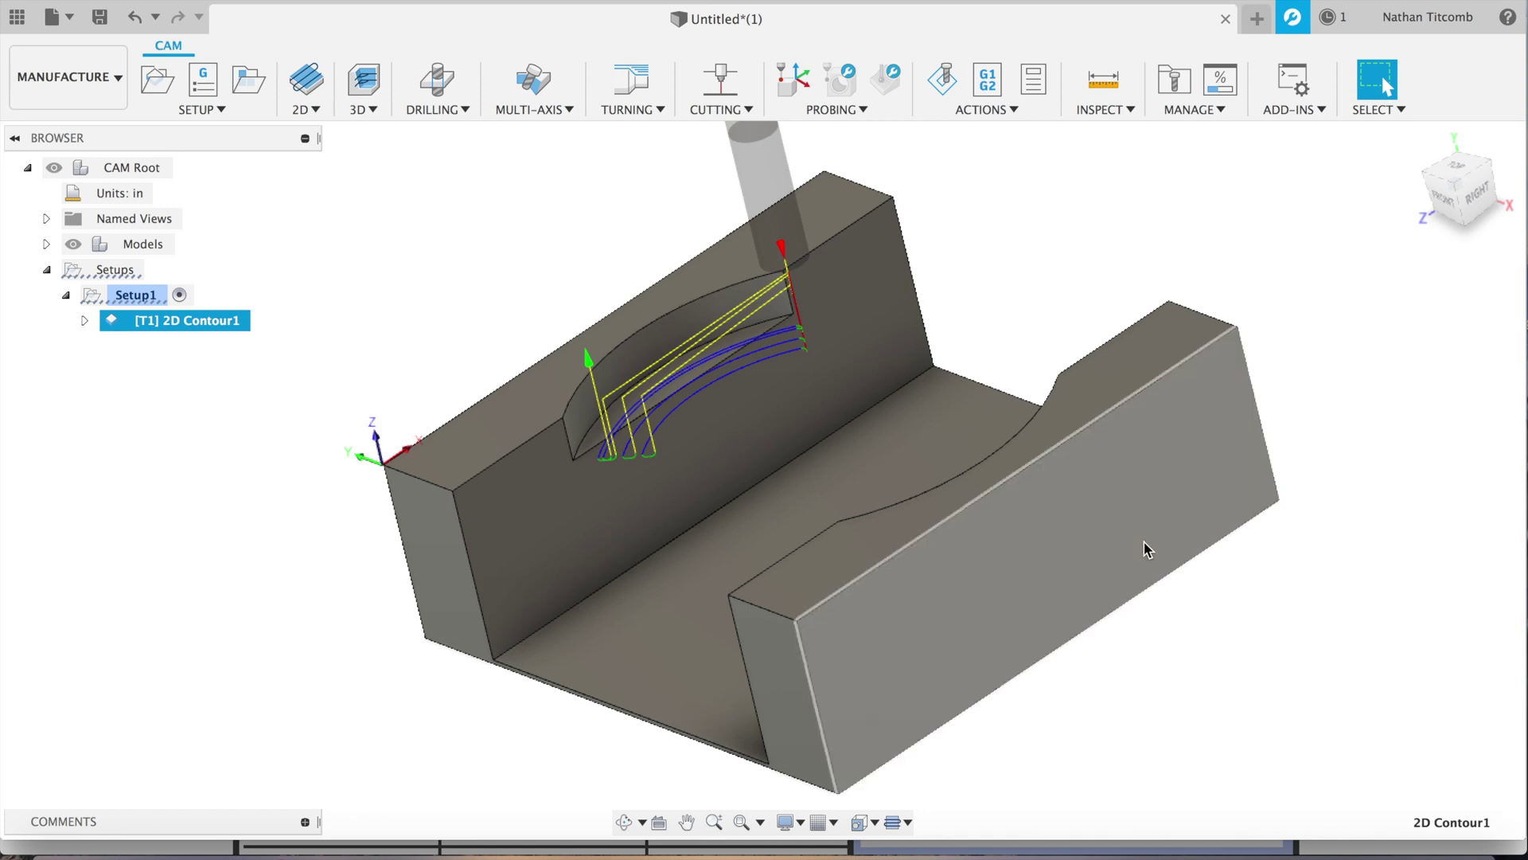
Step: Add the right pocket's arc edge to 2D Contour1 so its toolpath covers both arcs
click(1447, 204)
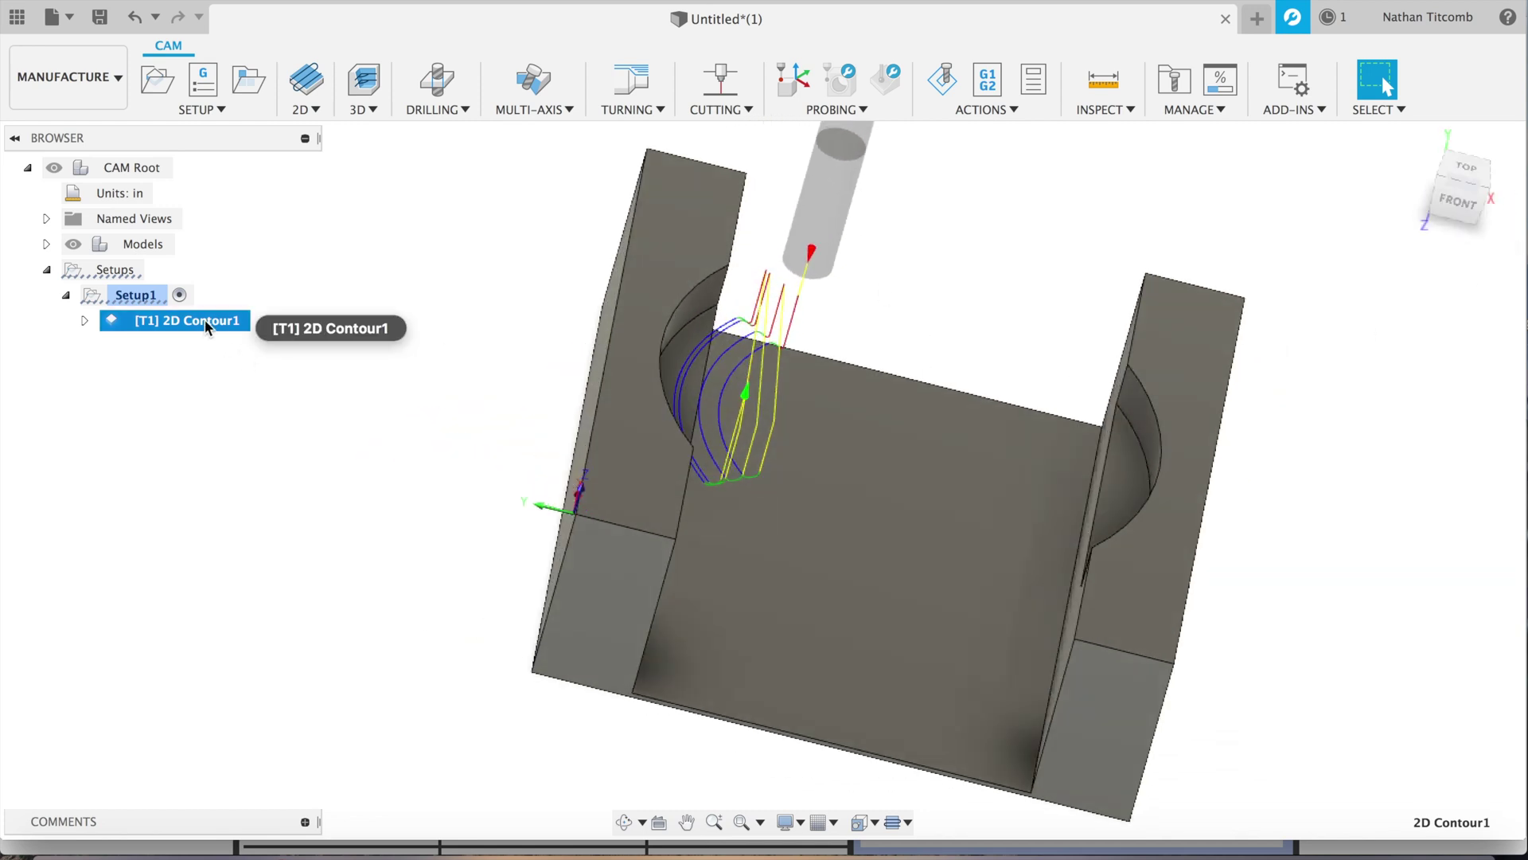
right_click(203, 321)
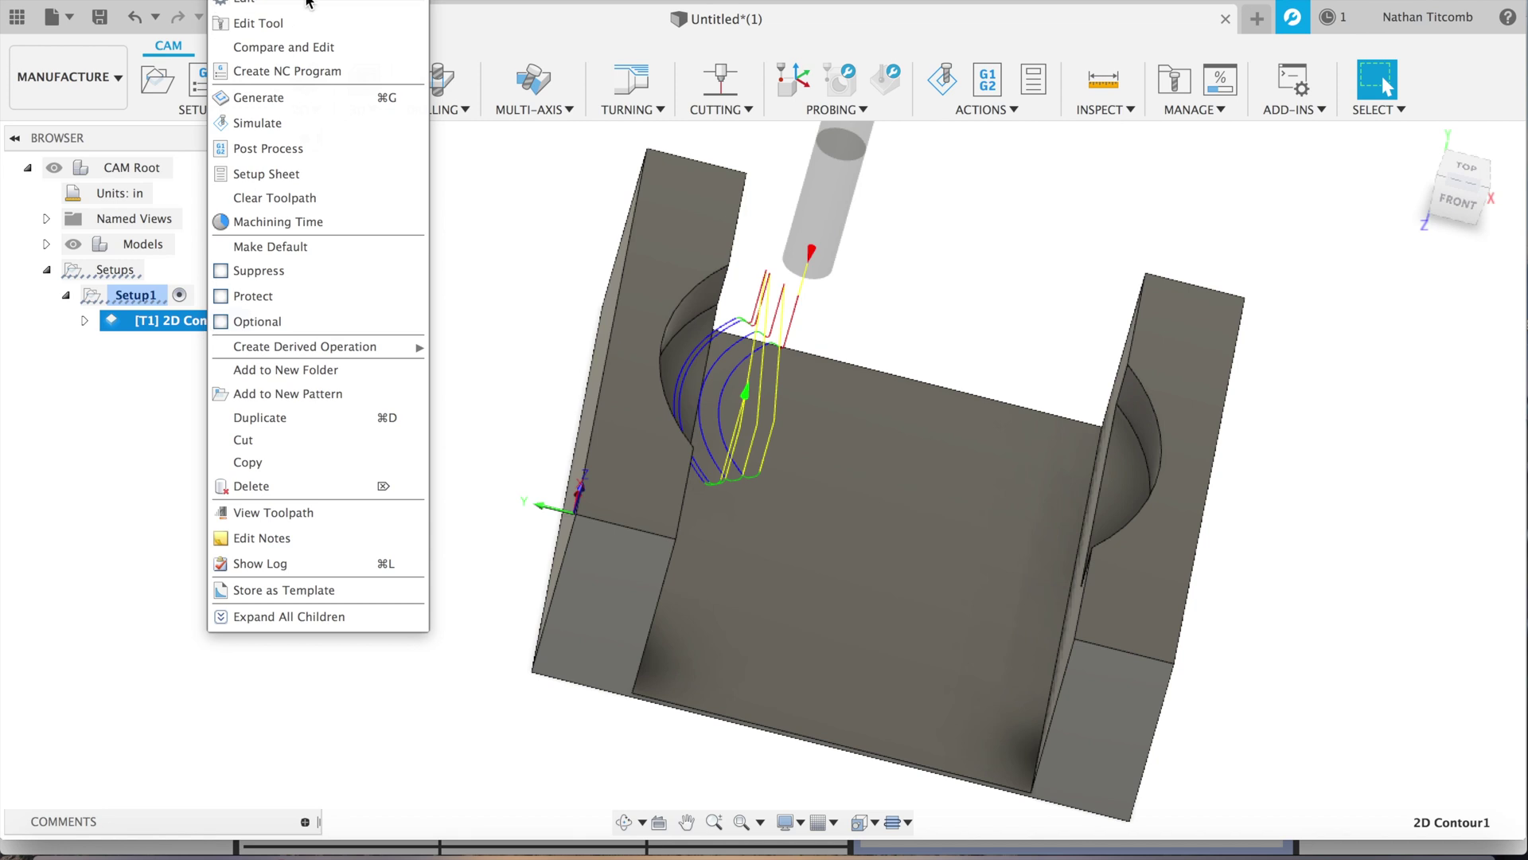
click(255, 7)
click(1305, 292)
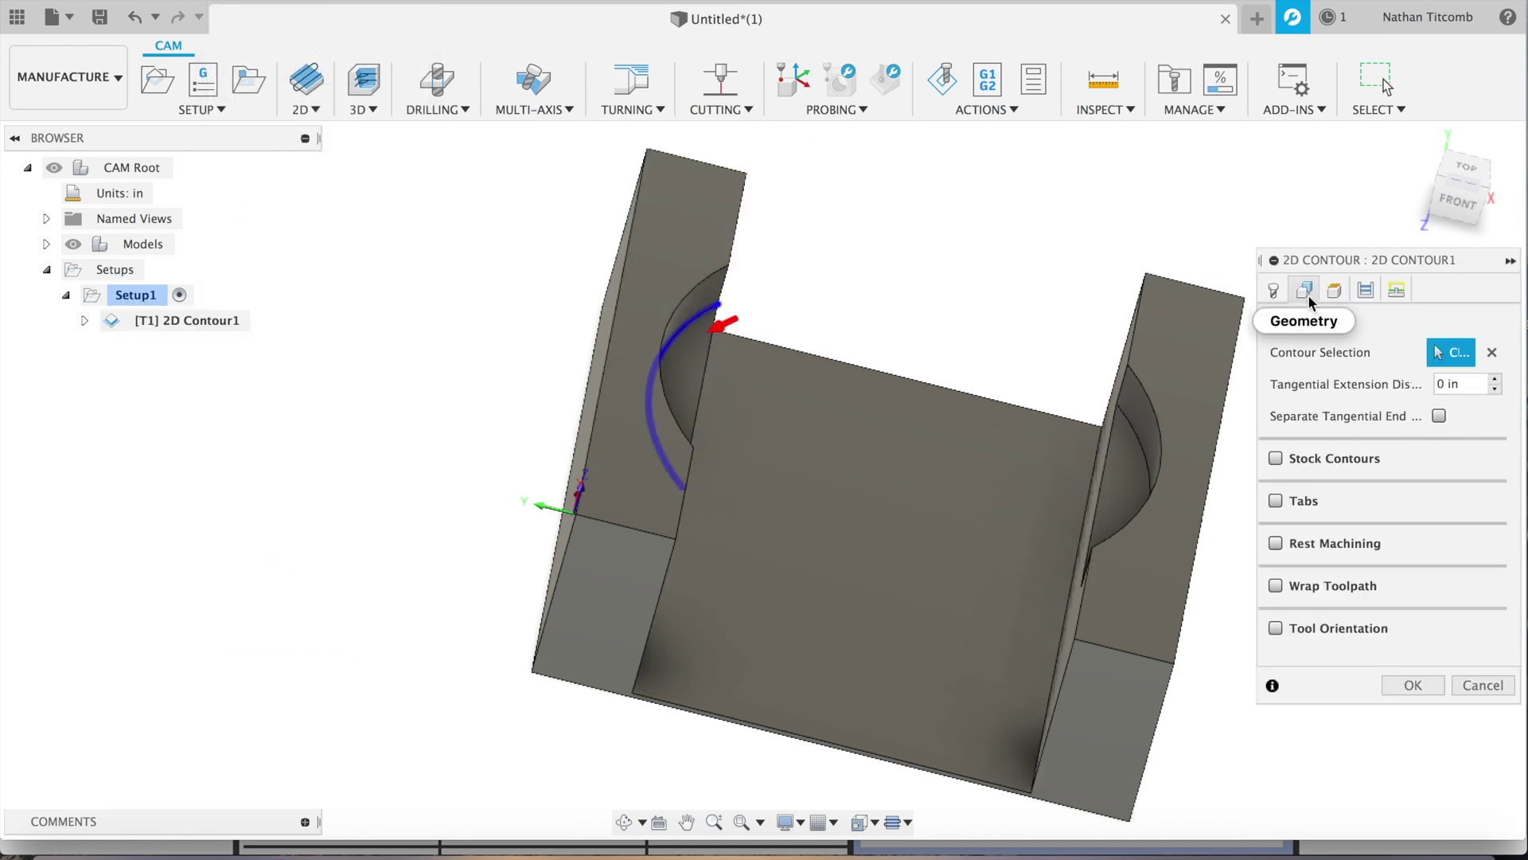
click(1151, 486)
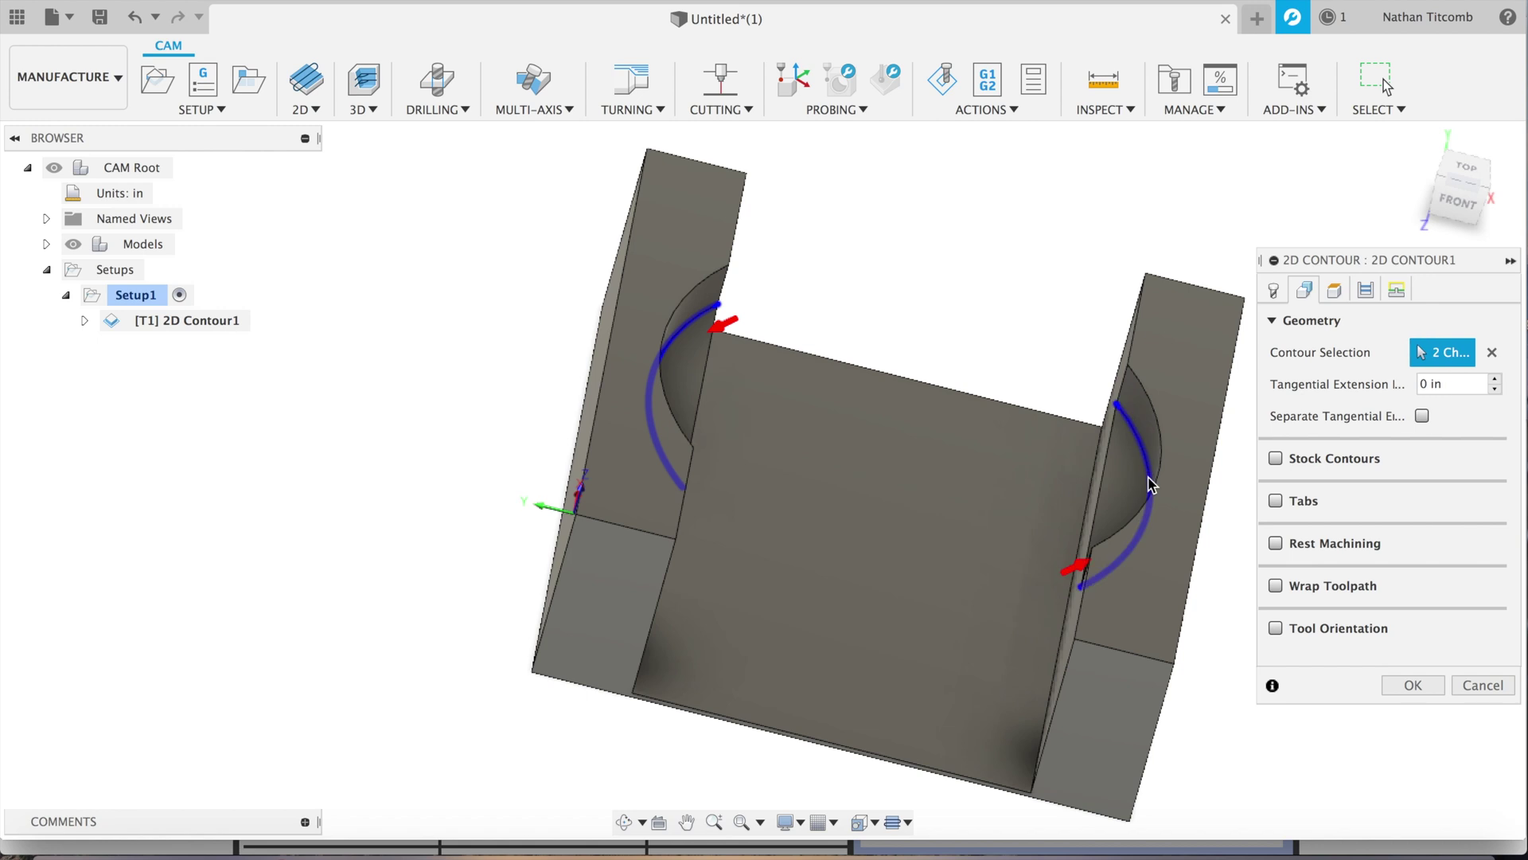
click(1409, 686)
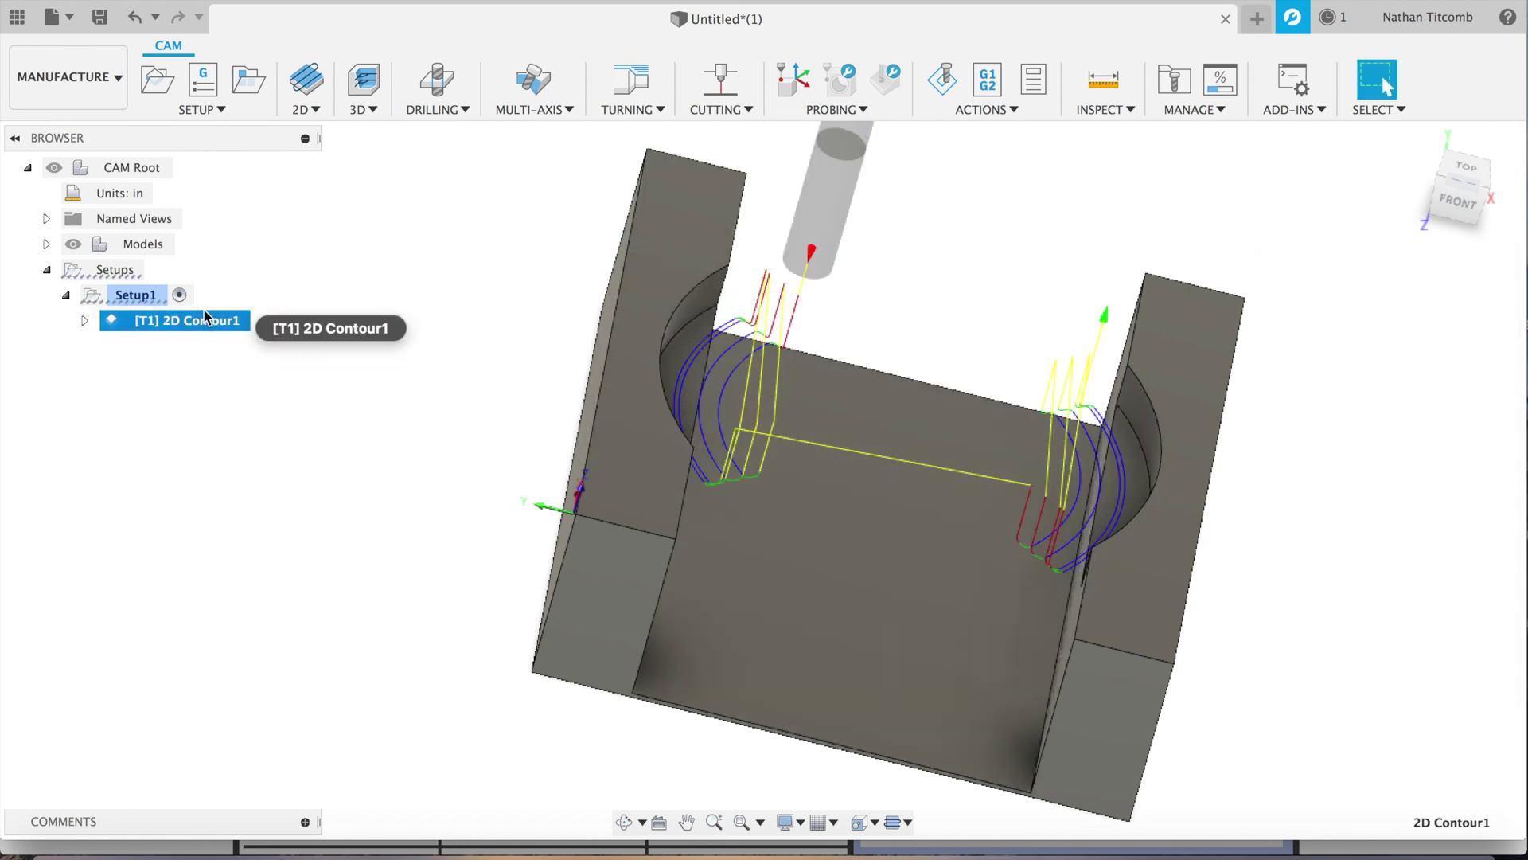
Step: Reopen 2D Contour1 for editing and bring up the Easy Speeds and Feeds calculator page
right_click(199, 325)
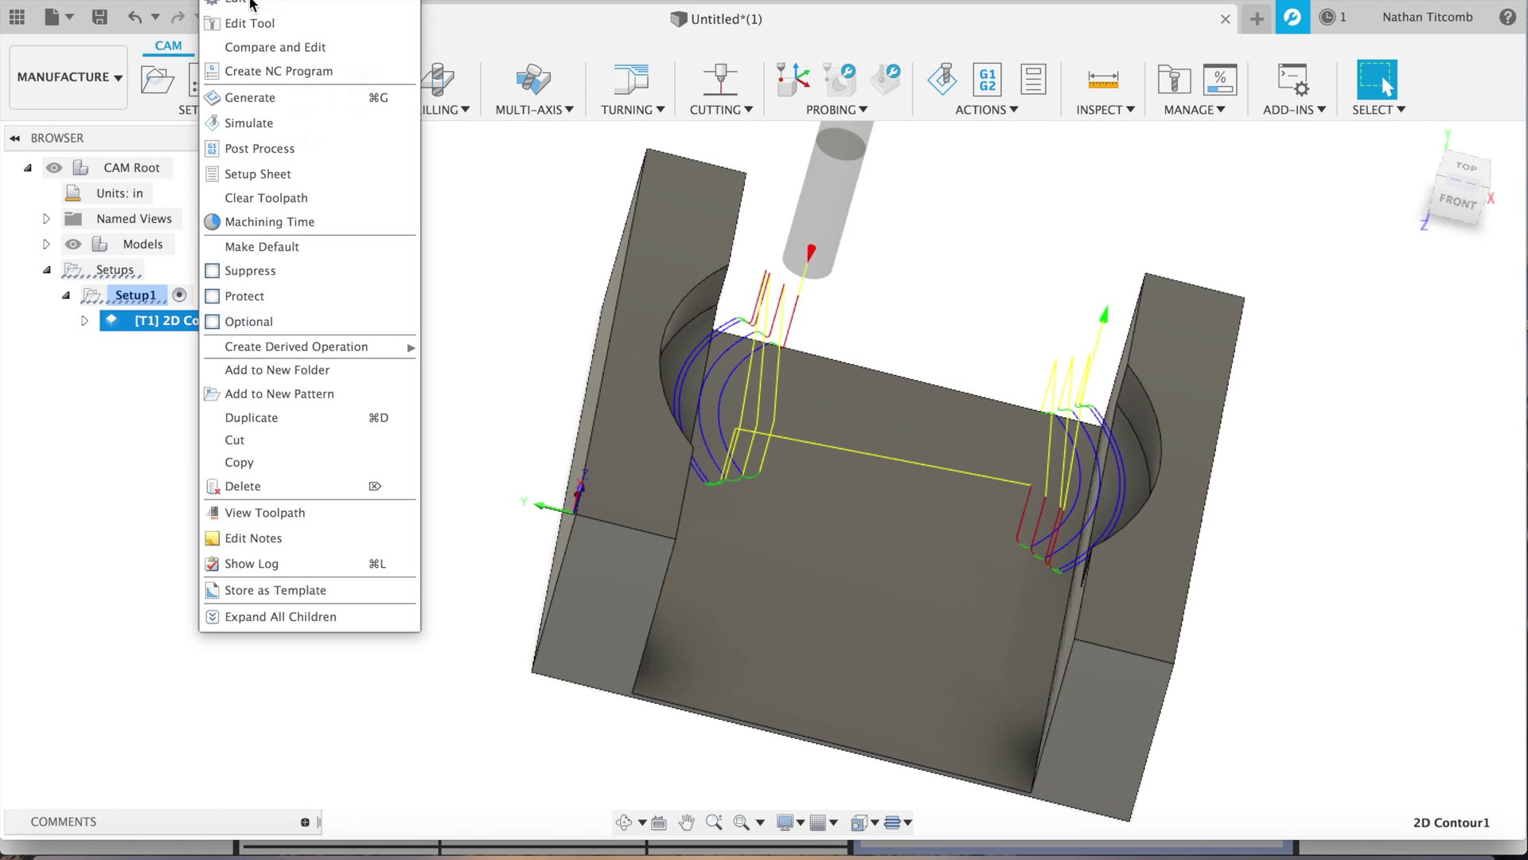
click(239, 22)
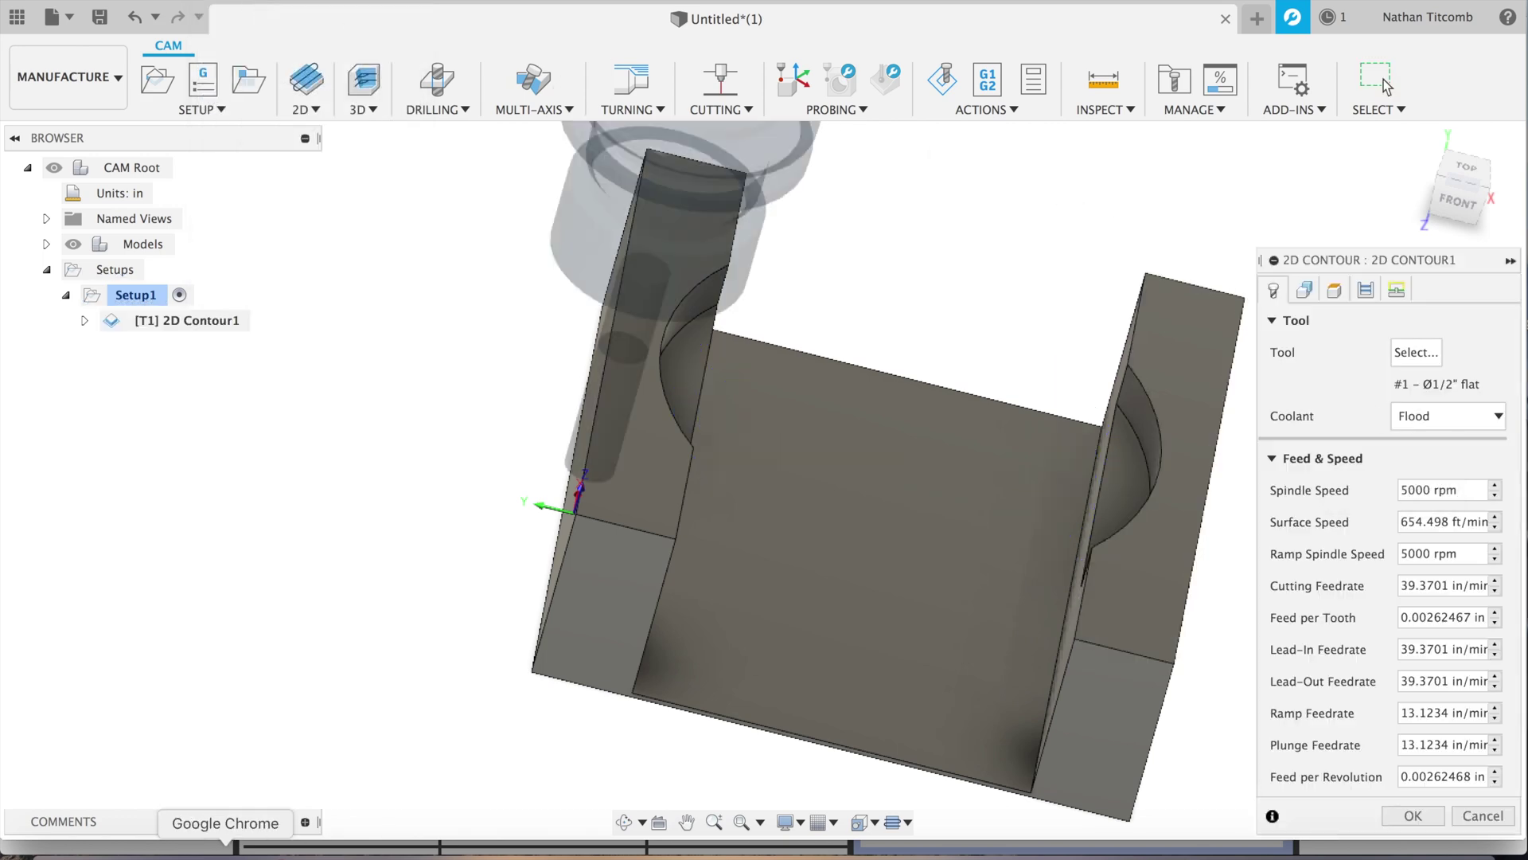
click(184, 850)
scroll(819, 523, down, 5)
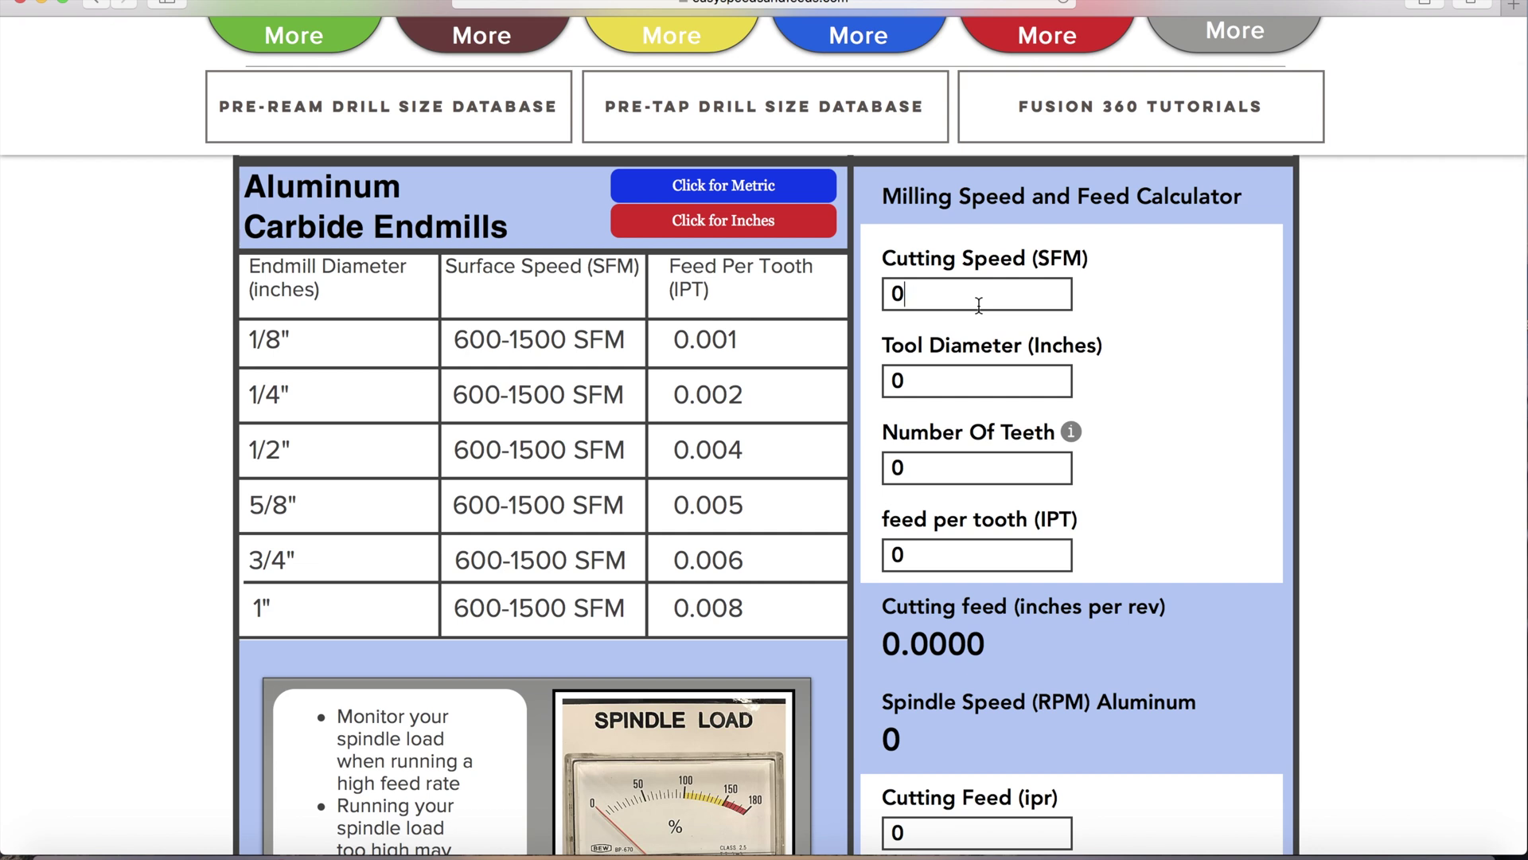
Step: In the calculator, enter cutting speed, 0.5 in diameter, 3 teeth and 0.004 IPT
key(BackSpace)
text(1500)
key(BackSpace)
key(Tab)
text(0.5)
key(Tab)
text(3)
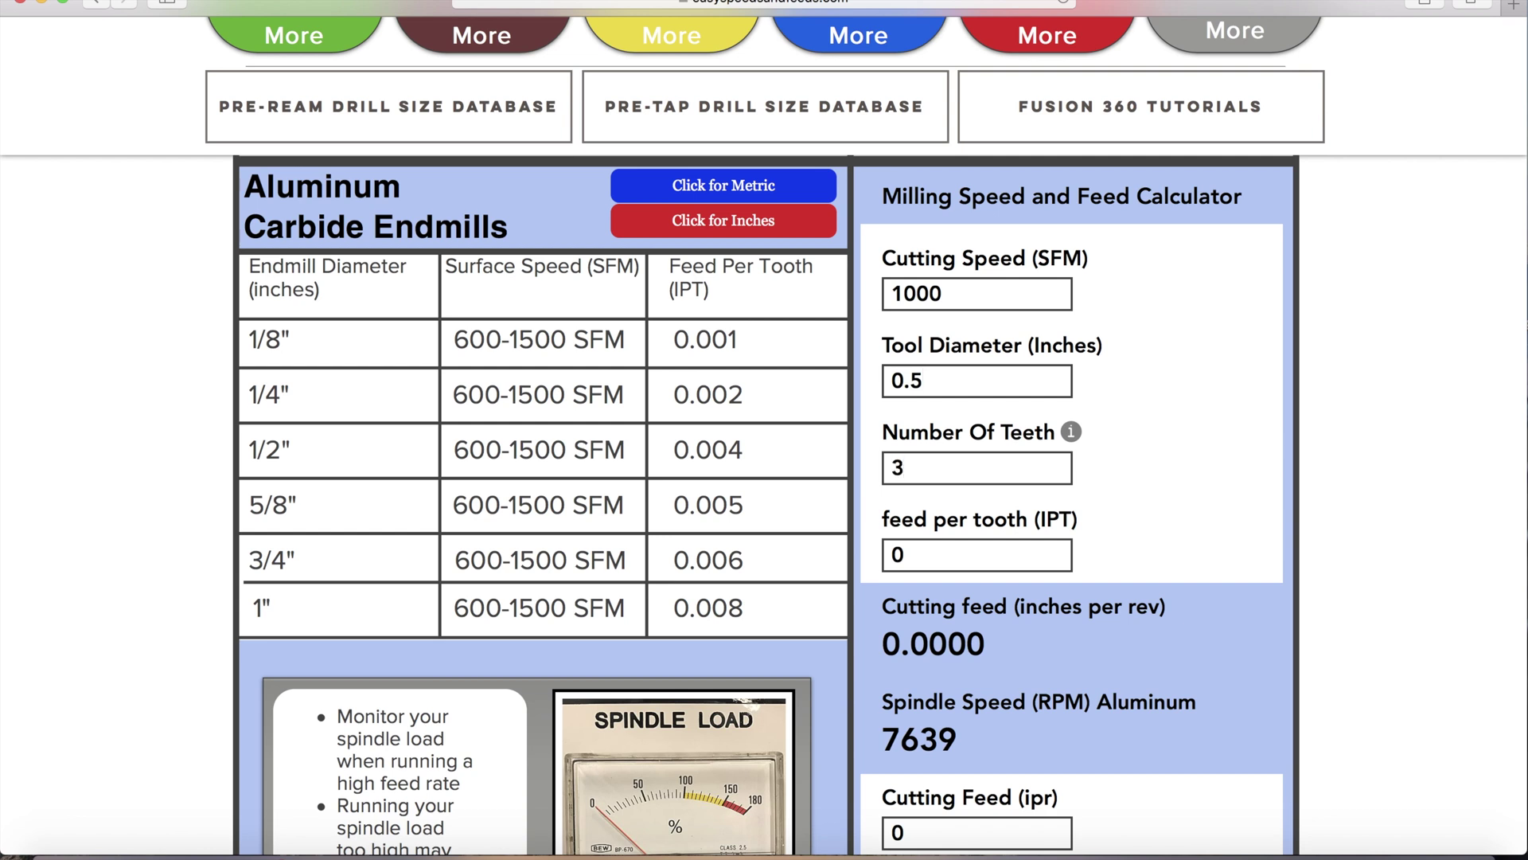
key(Tab)
text(0.004)
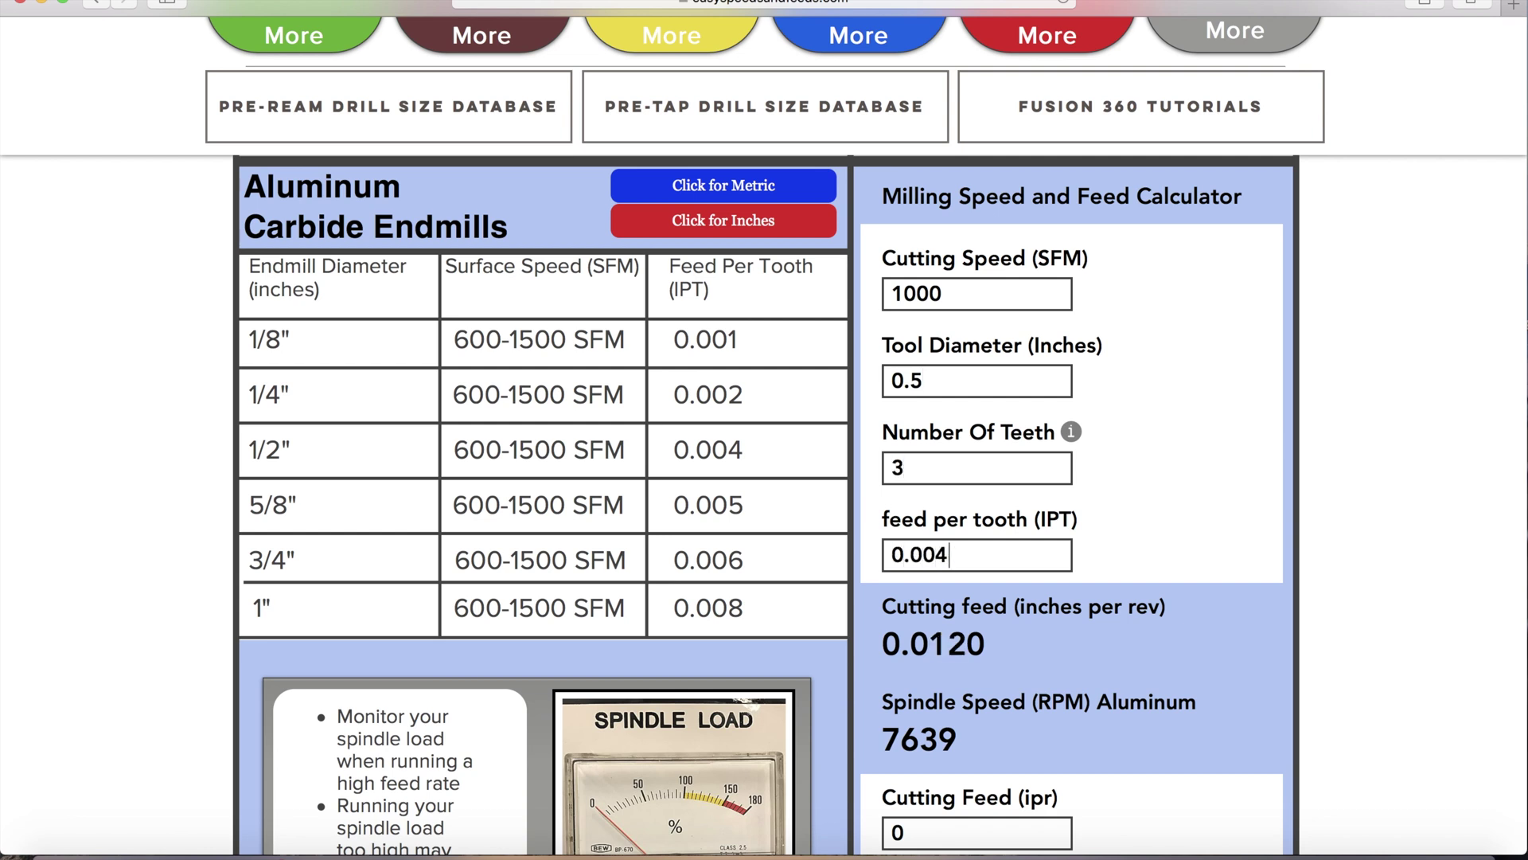
Step: Enter 0.012 in/rev and 7639 RPM to get a 91.67 in/min feed rate
key(Tab)
scroll(764, 436, down, 4)
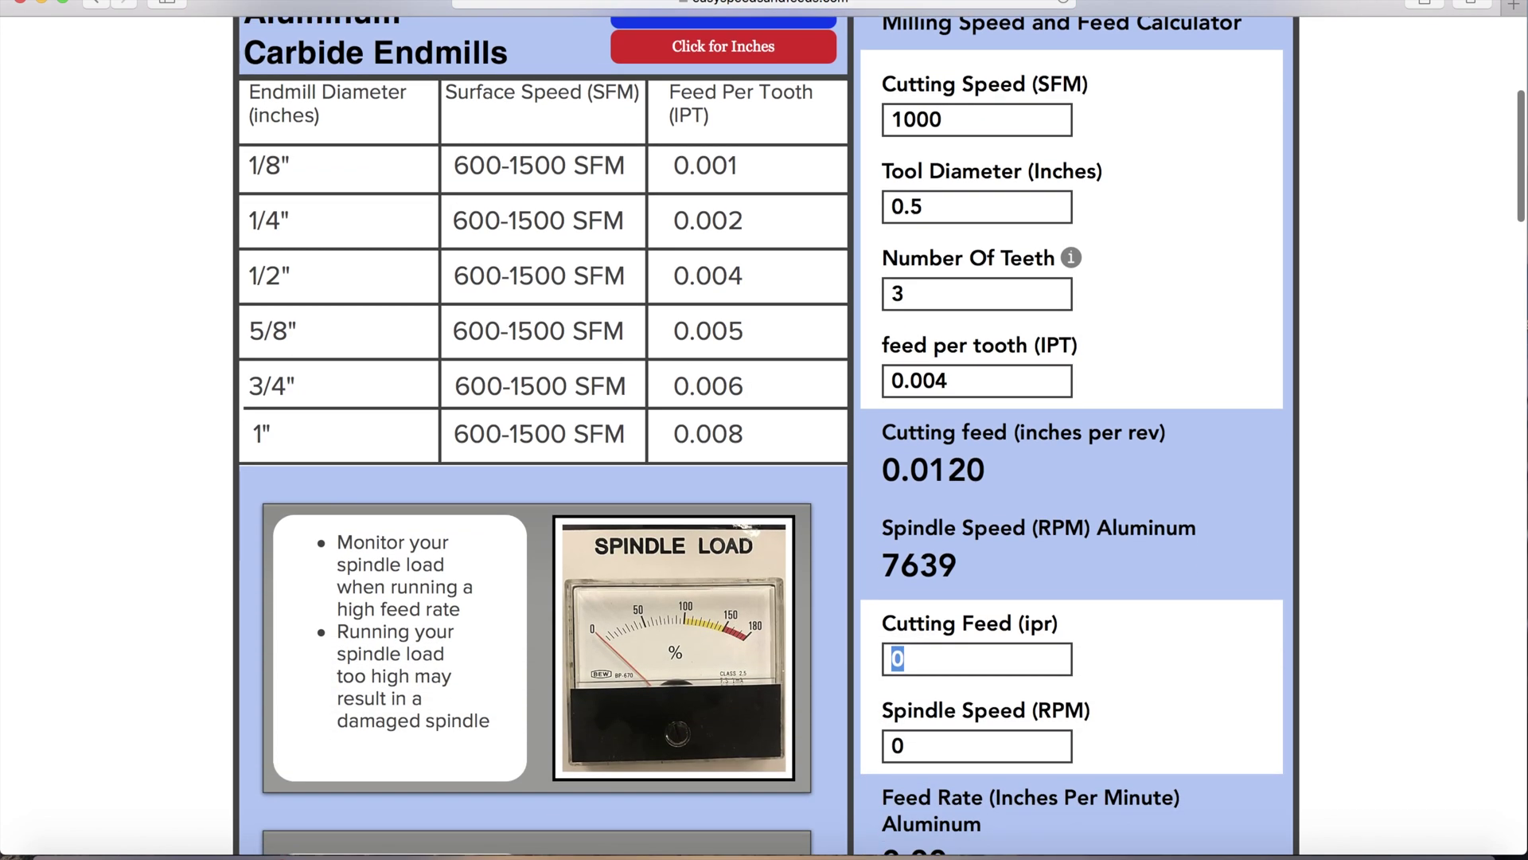
text(0.012)
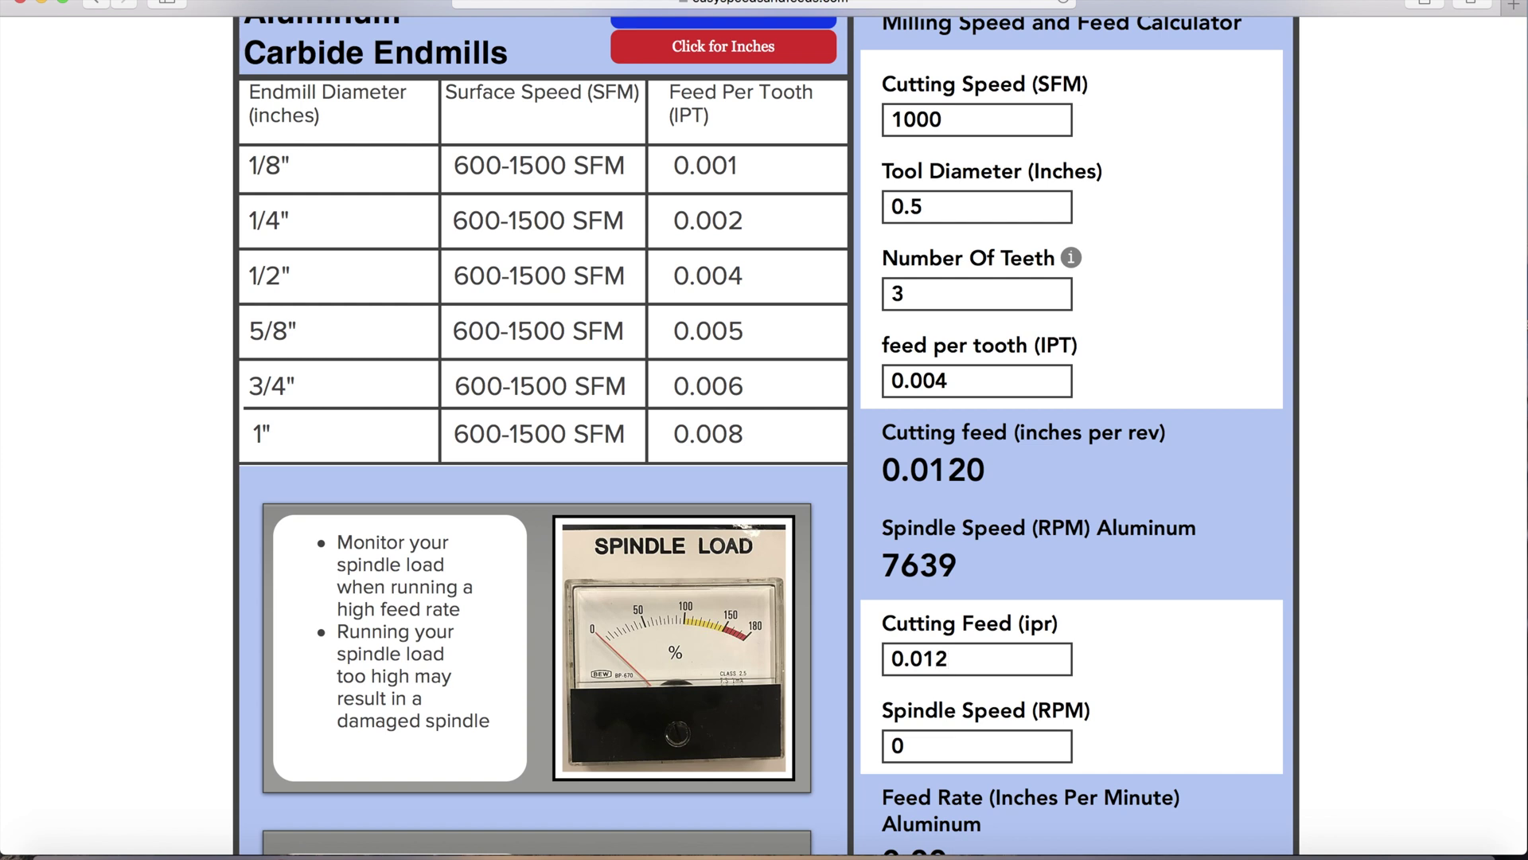
key(Tab)
text(7639)
scroll(764, 430, down, 1)
scroll(764, 430, down, 4)
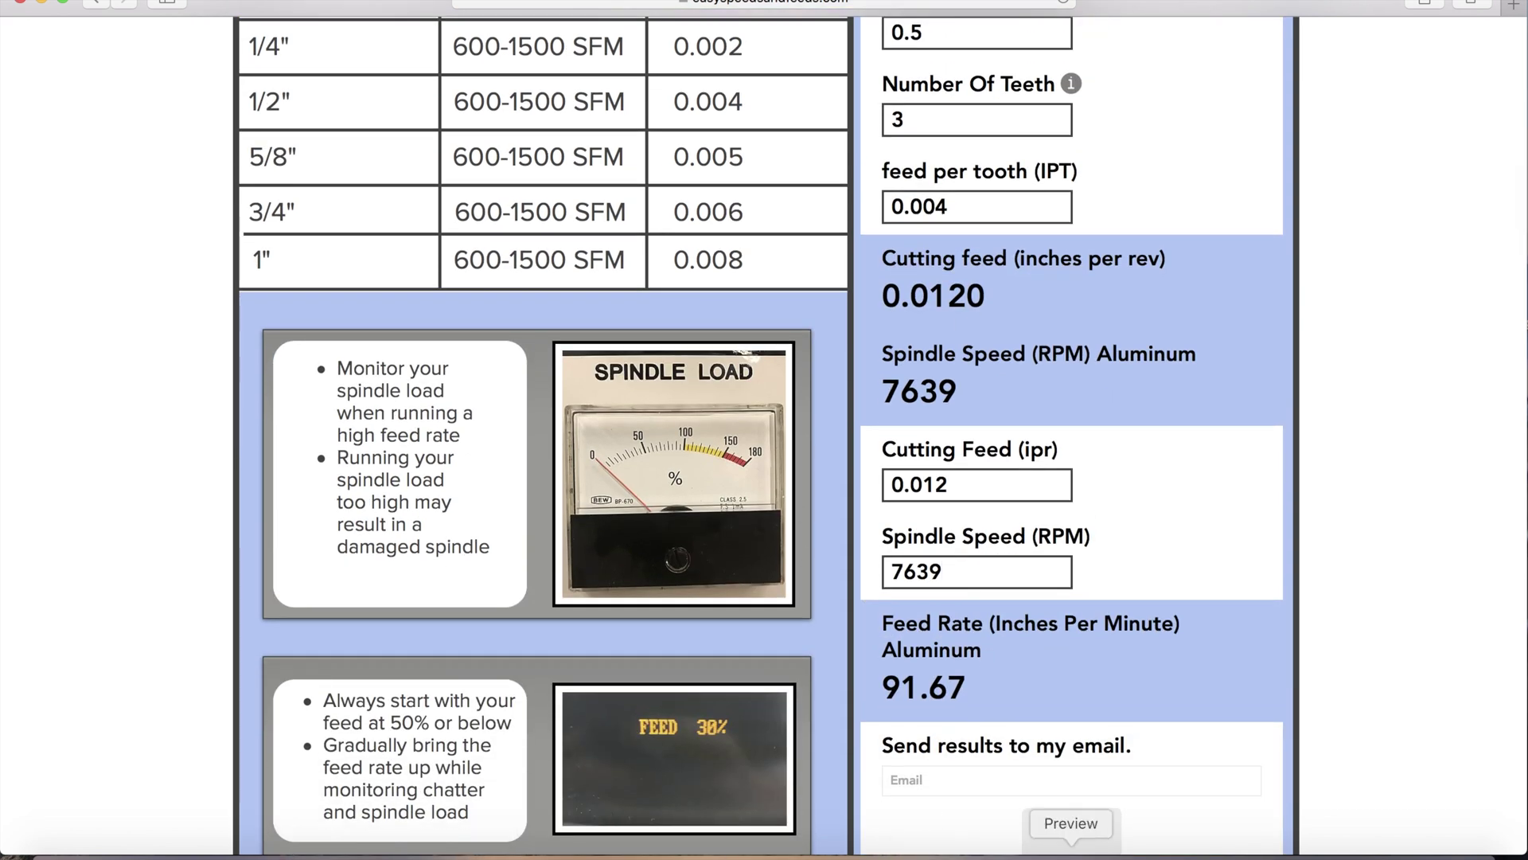
click(902, 850)
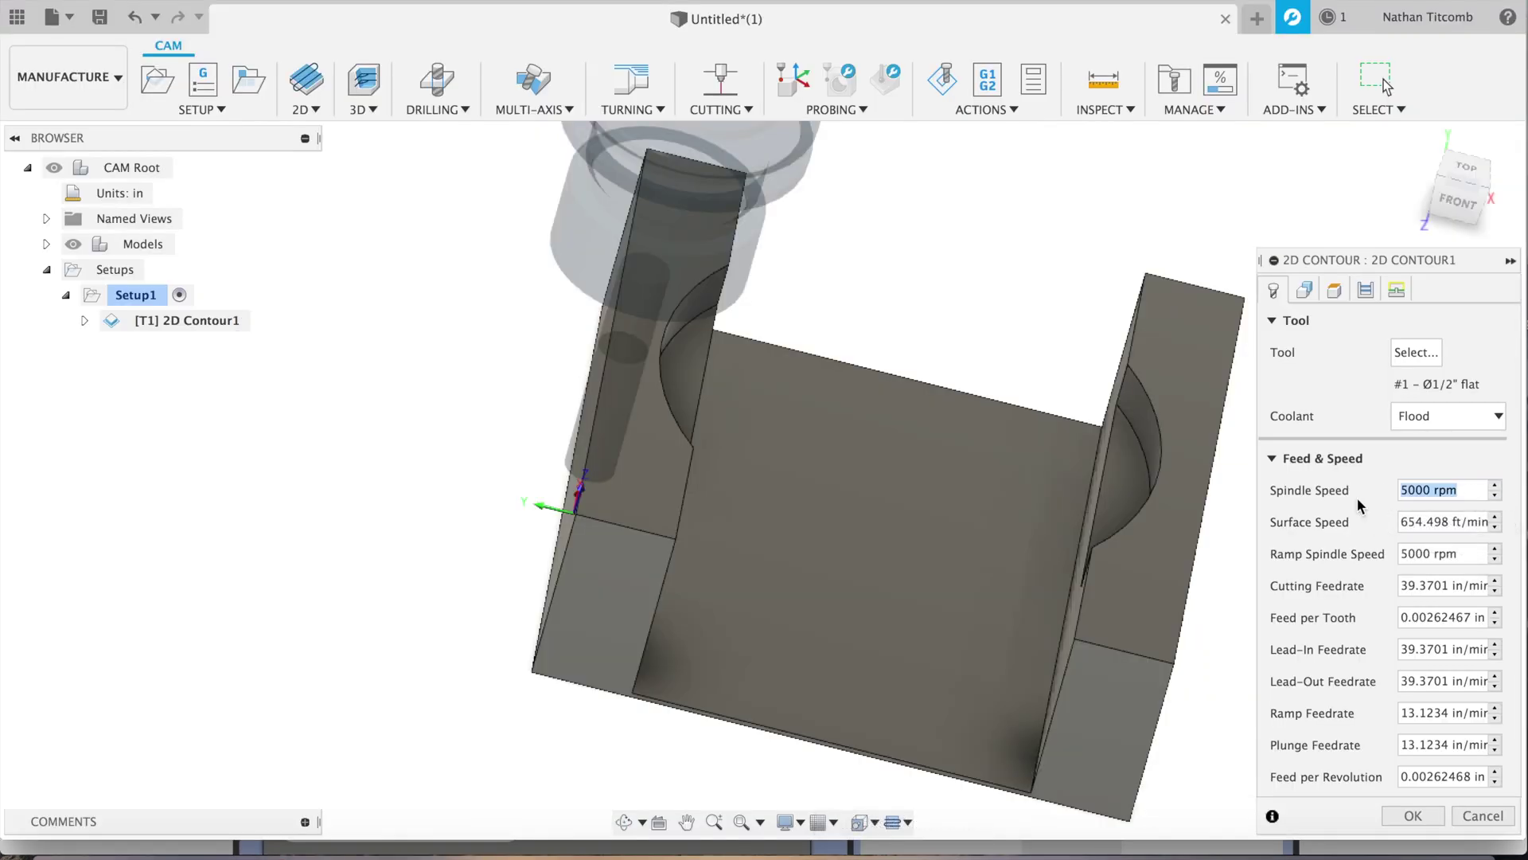
Step: Set 2D Contour1's spindle speed to 7639 rpm and cutting feedrate to 91 in/min
text(7639)
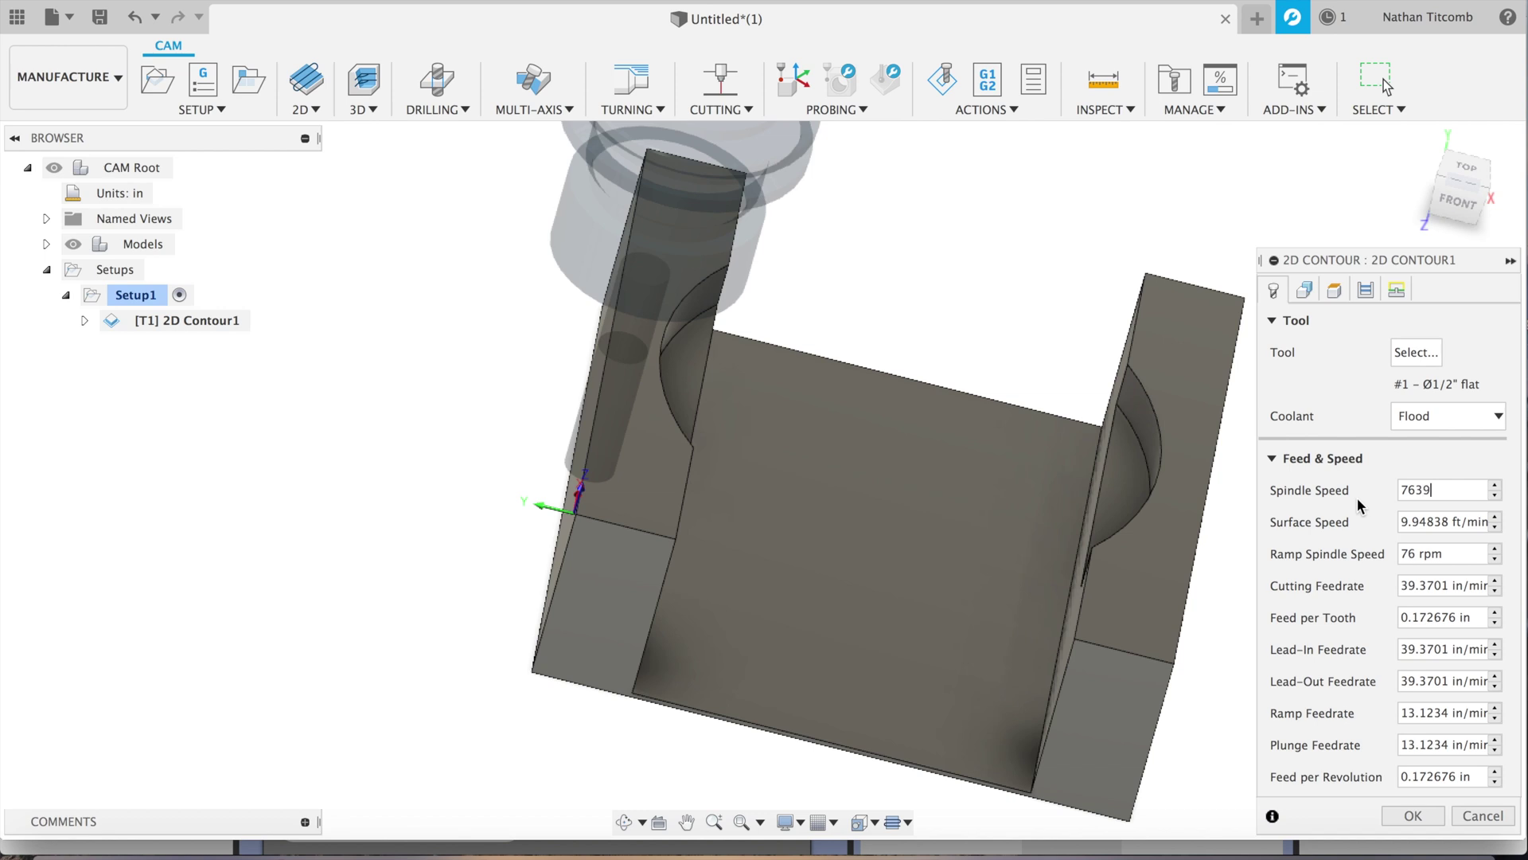
key(Tab)
key(Tab)
key(Tab)
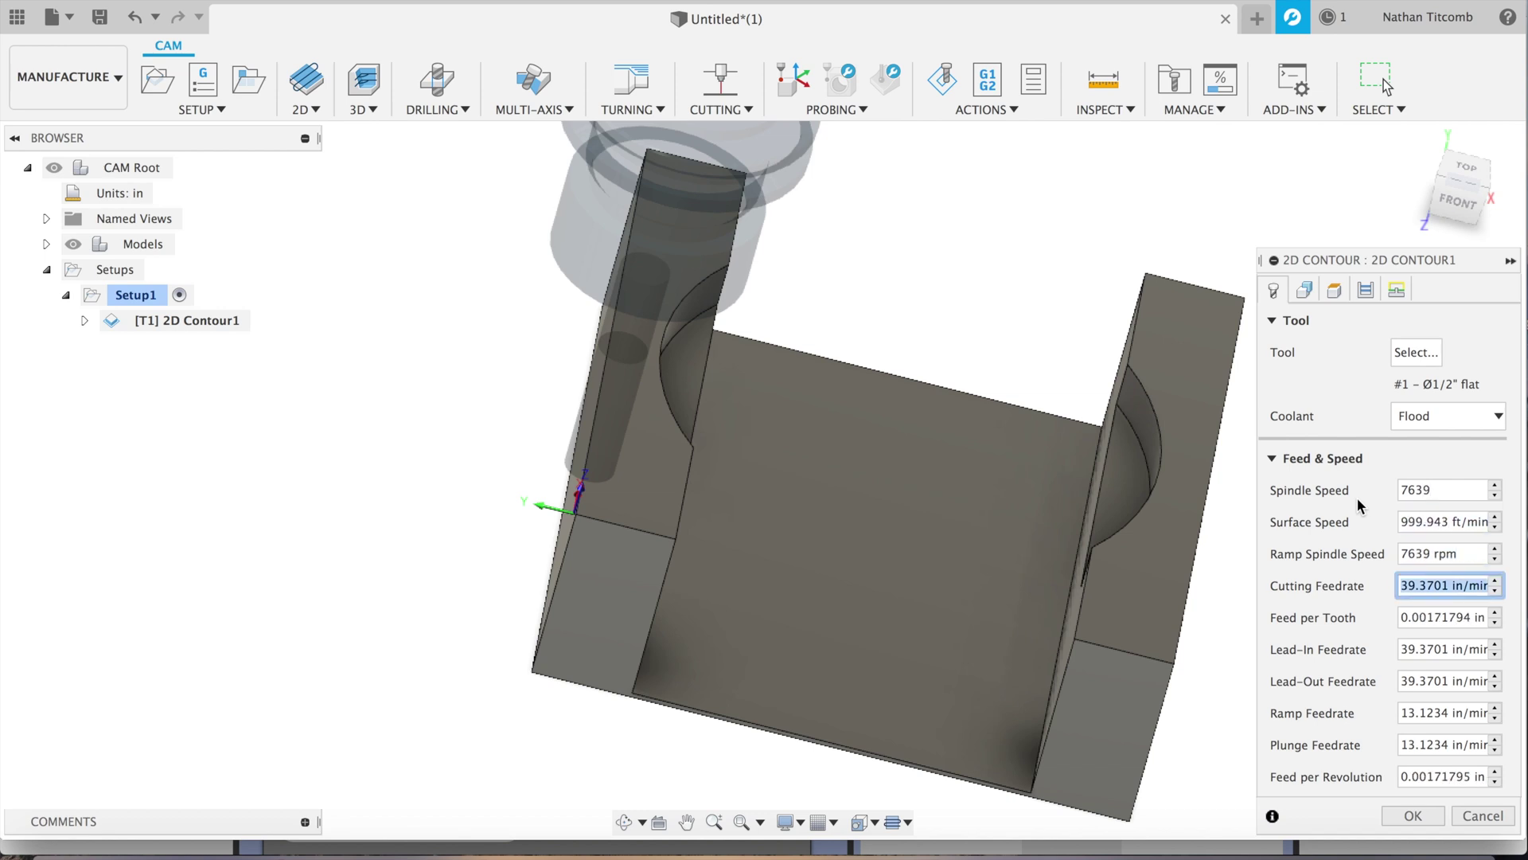
text(91)
key(Tab)
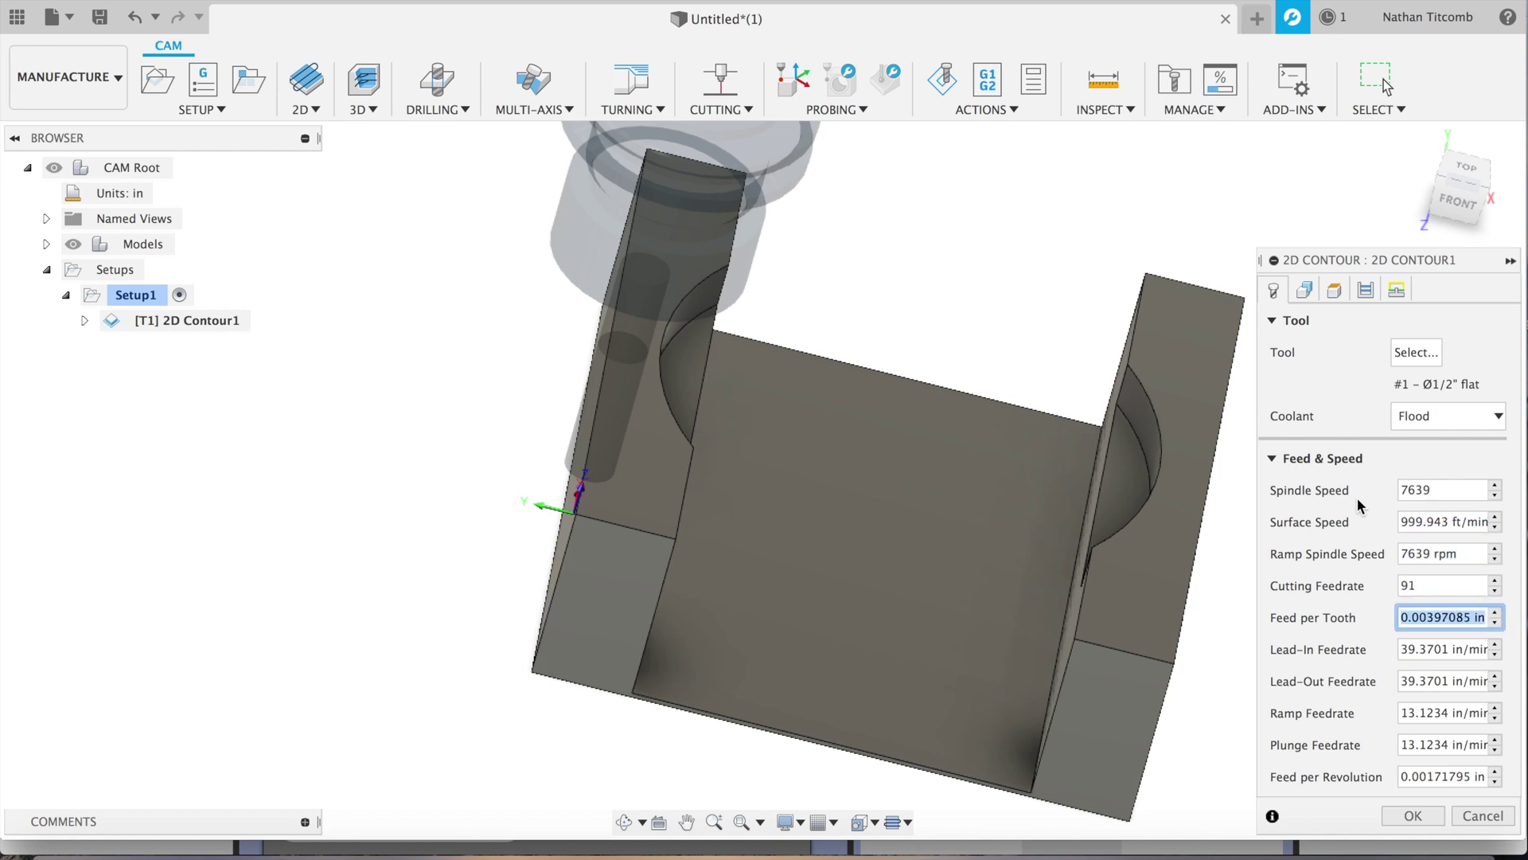
Step: Set lead-in, lead-out and ramp feedrates to 91 and plunge to 10 in/min, then confirm
key(Tab)
text(91)
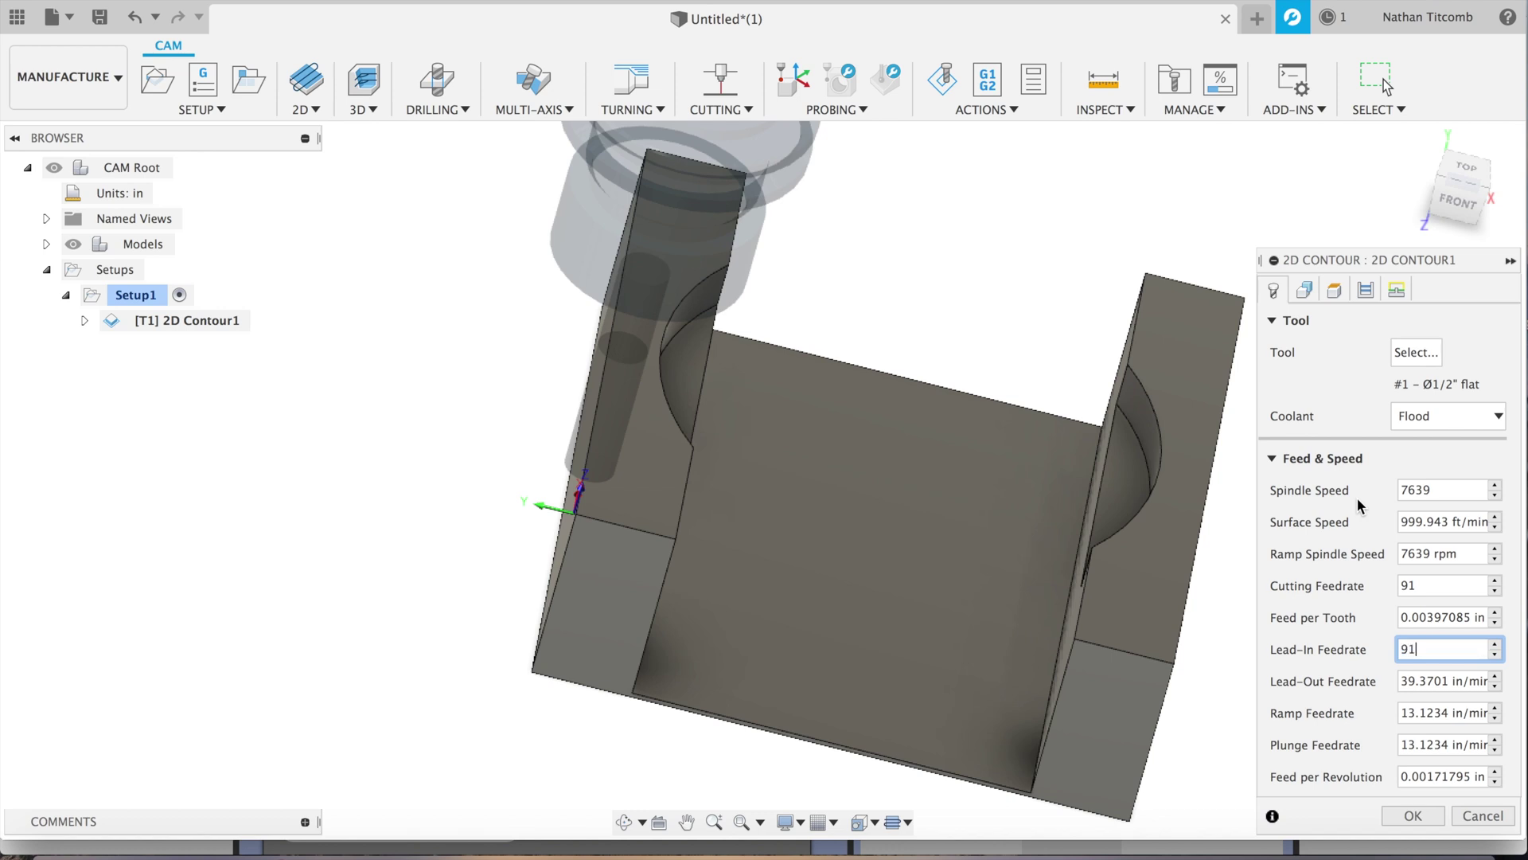
key(Tab)
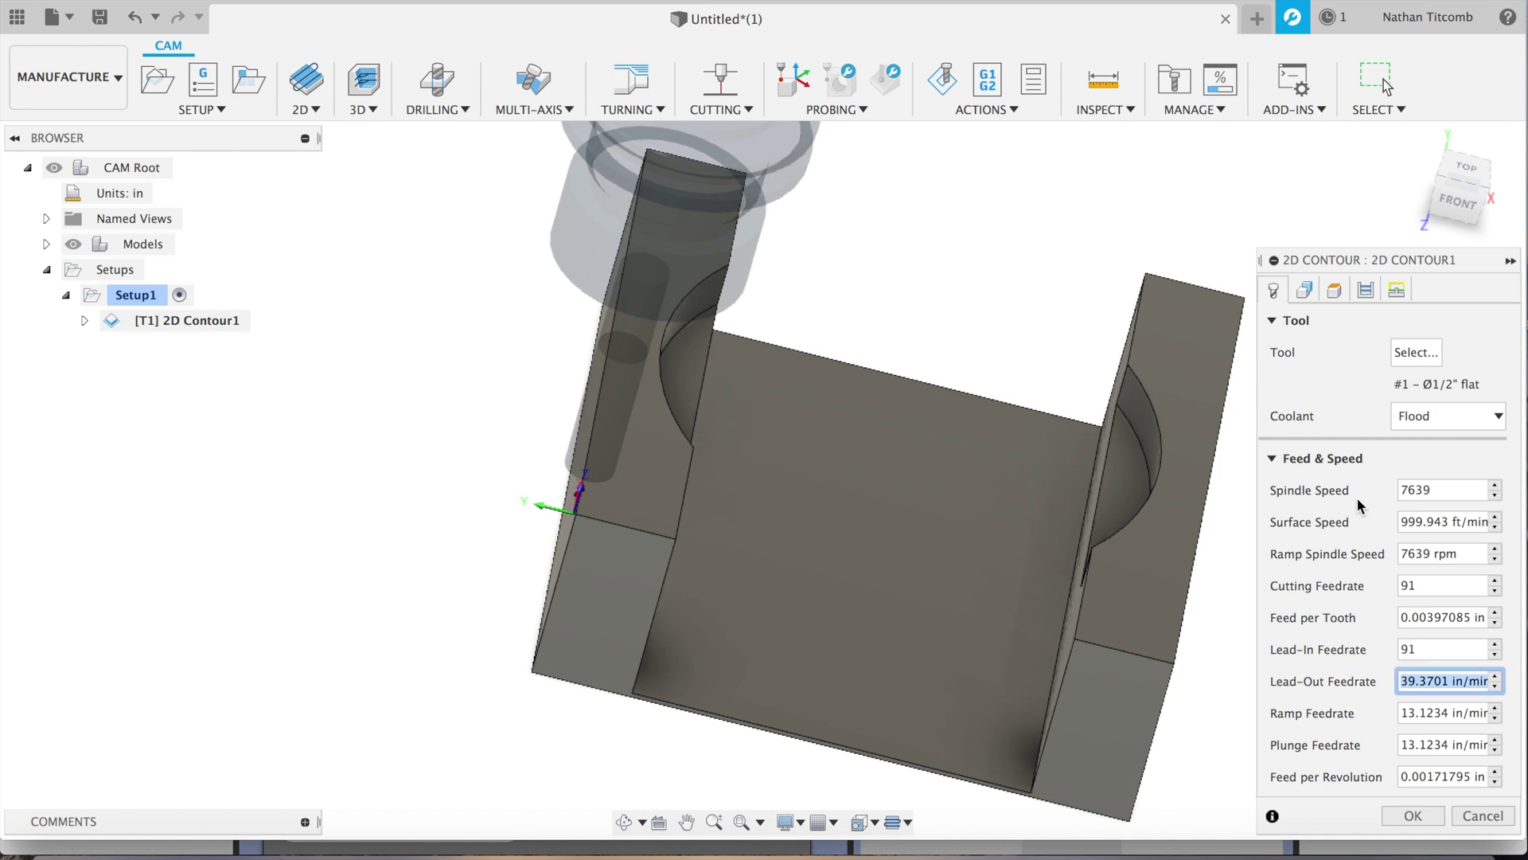
text(91)
key(Tab)
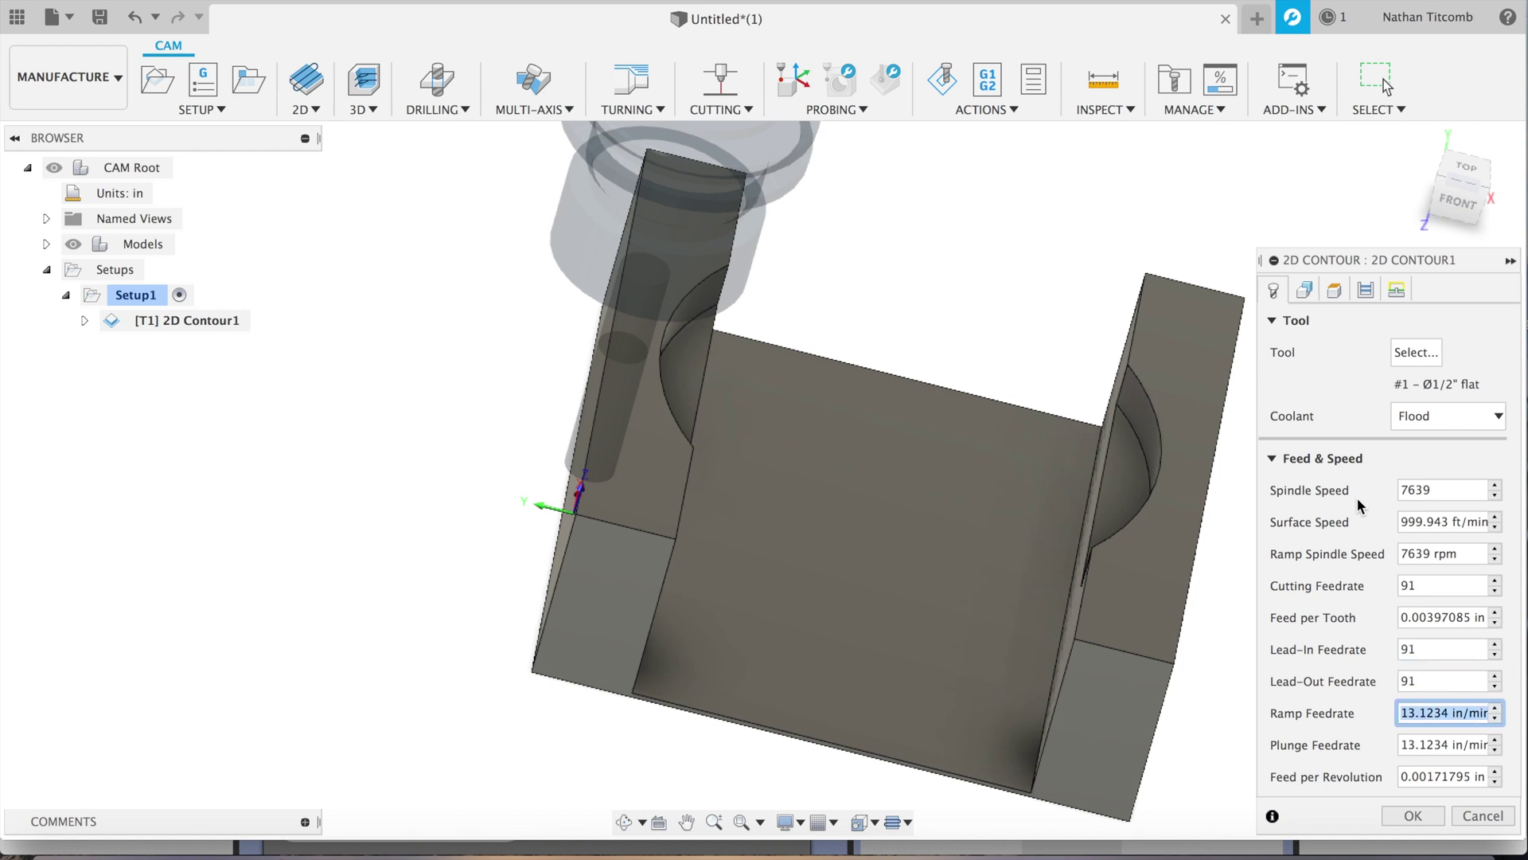
text(91)
key(Tab)
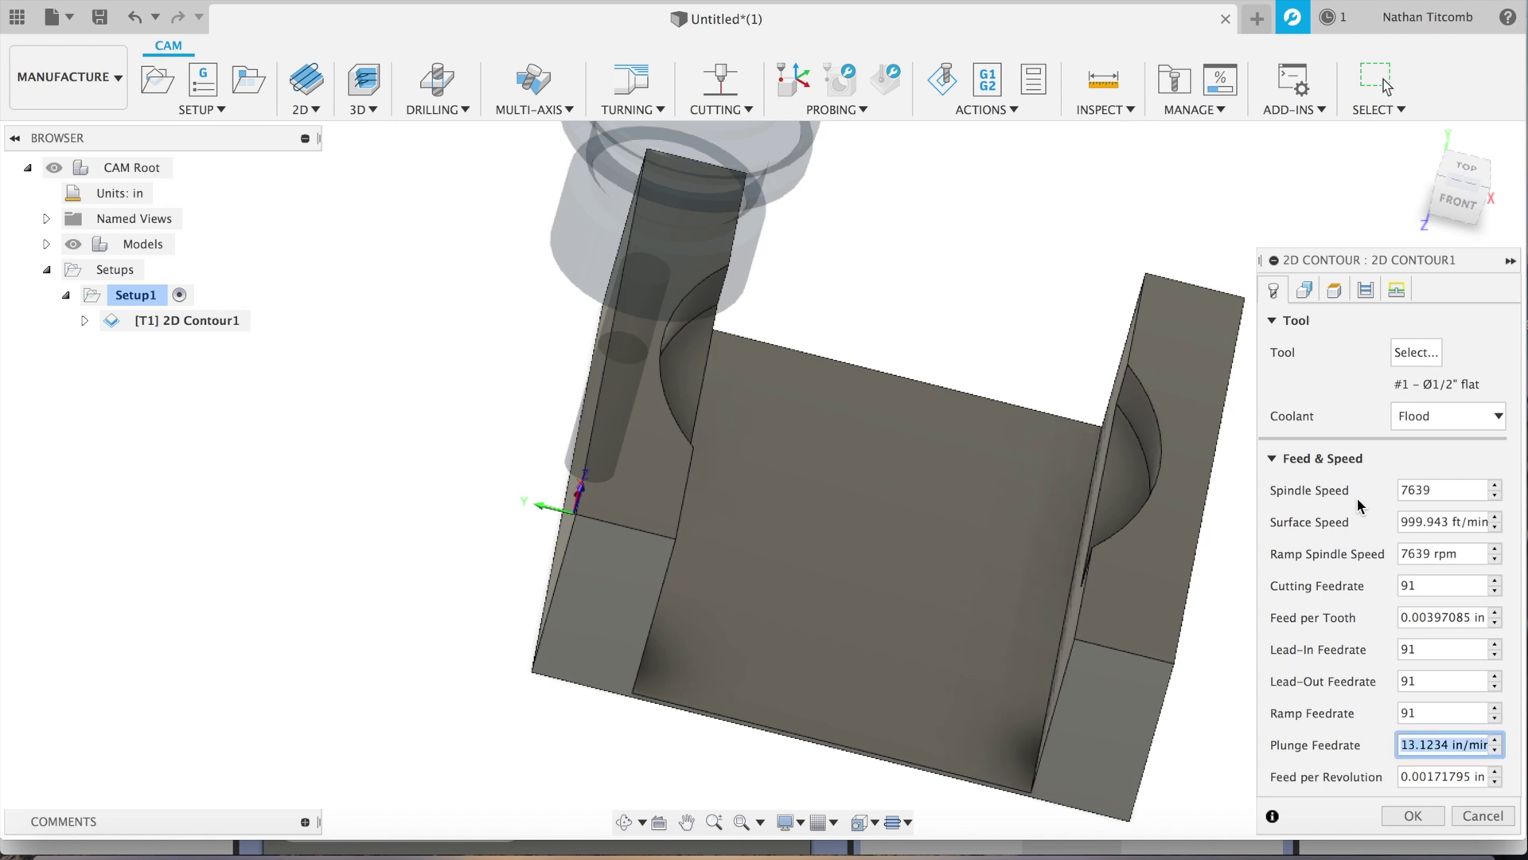
text(10)
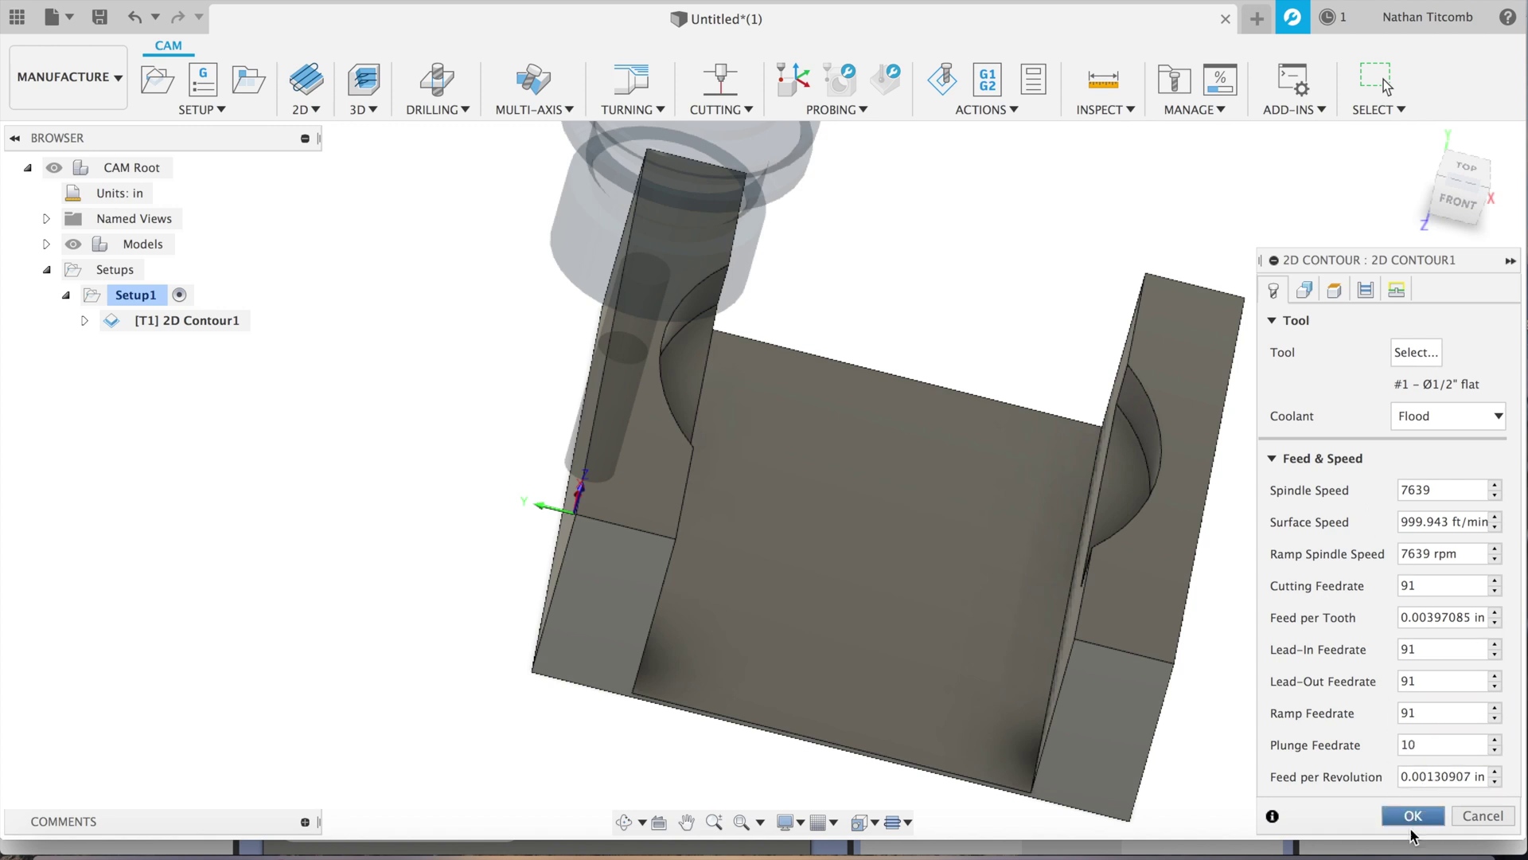
click(1414, 817)
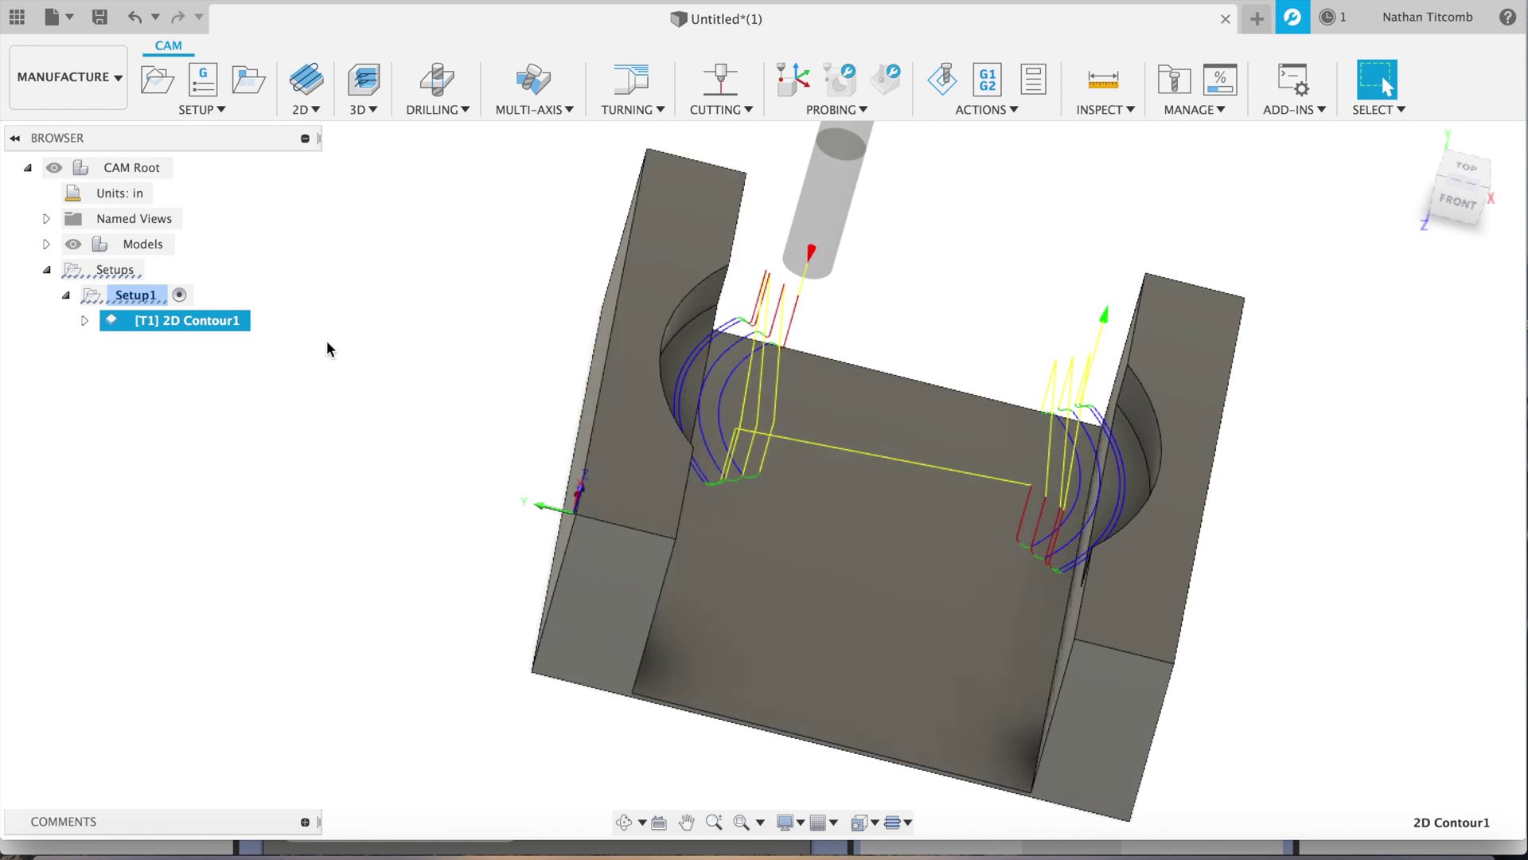
right_click(183, 328)
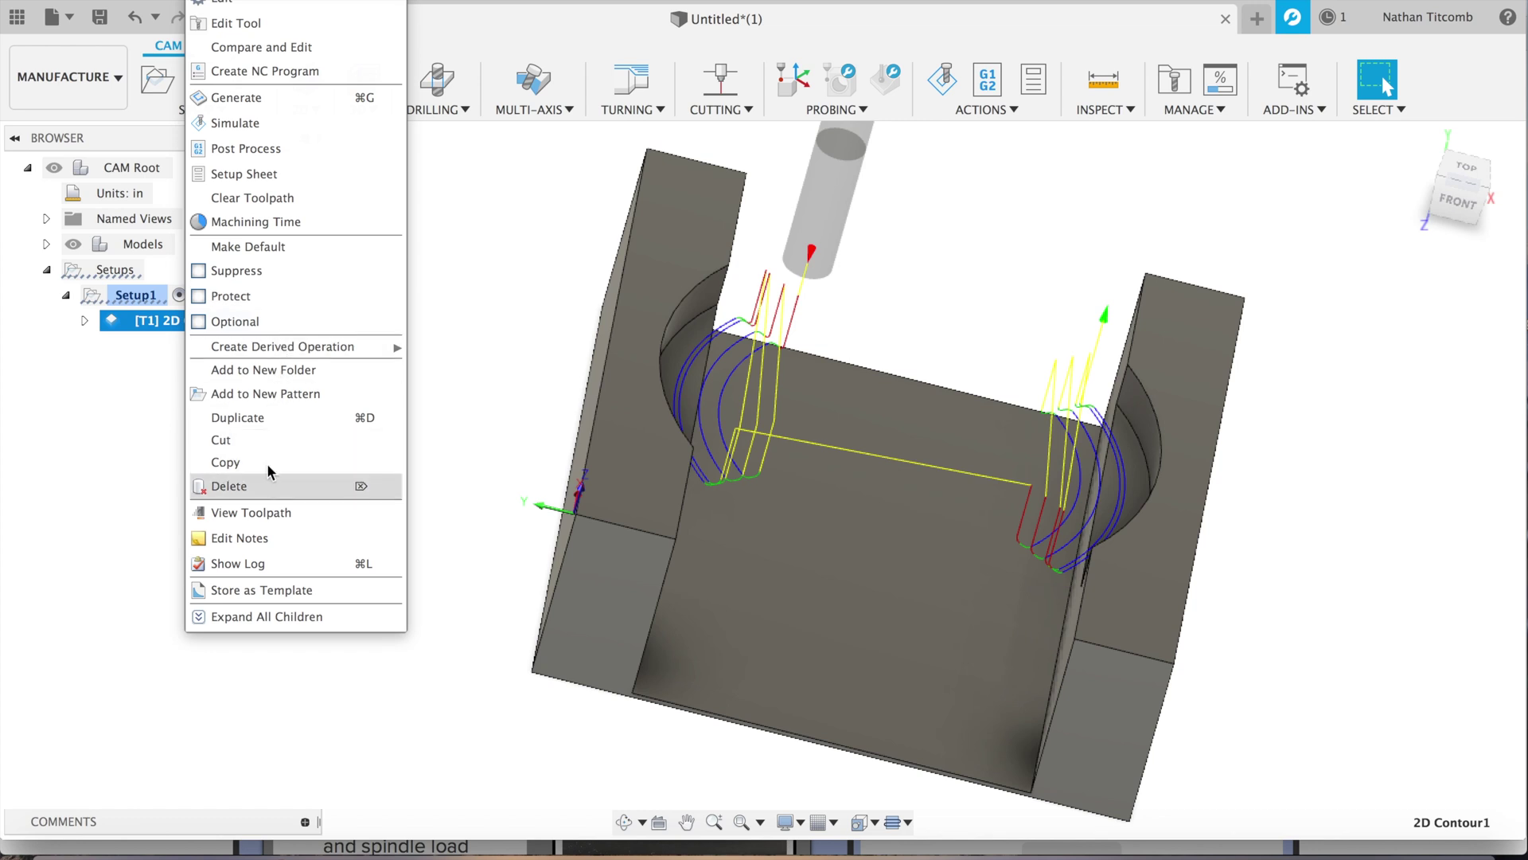
Step: Duplicate 2D Contour1 and open the 2D Contour1 (2) copy for editing
click(269, 415)
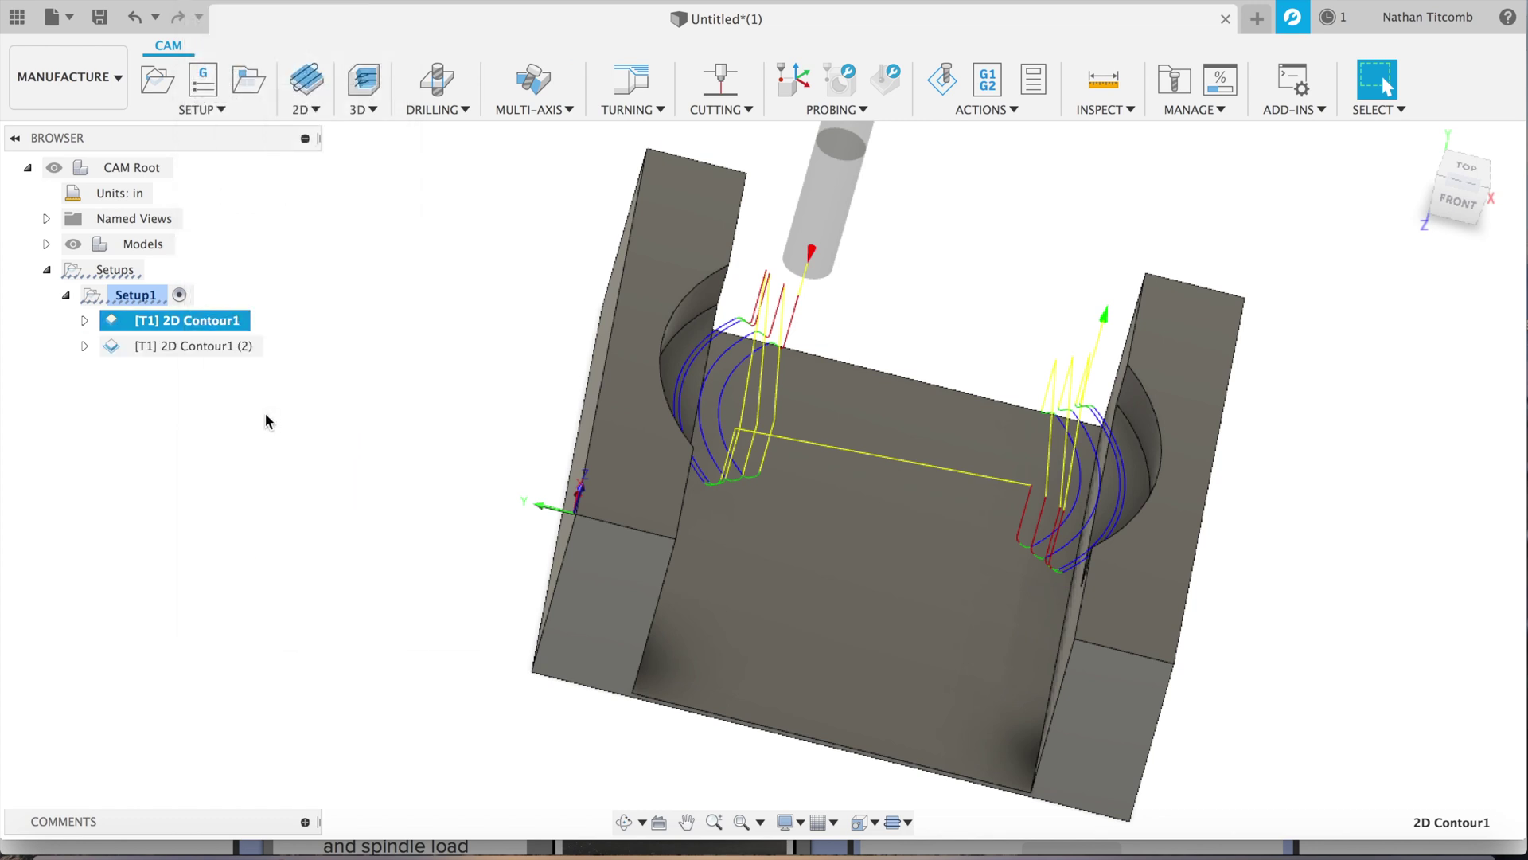
click(191, 348)
right_click(189, 345)
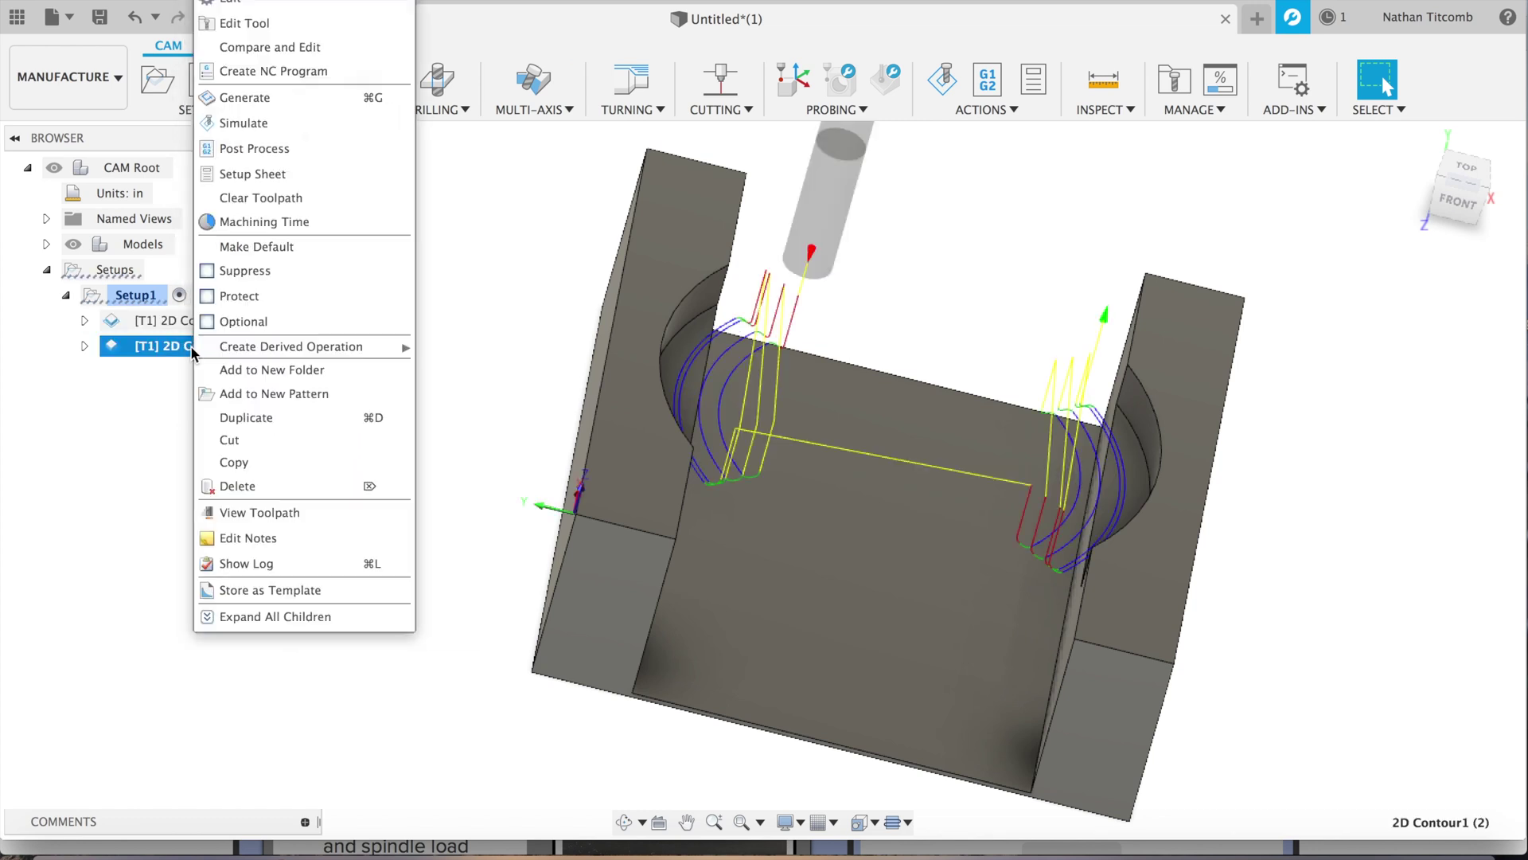
key(Escape)
double_click(1119, 471)
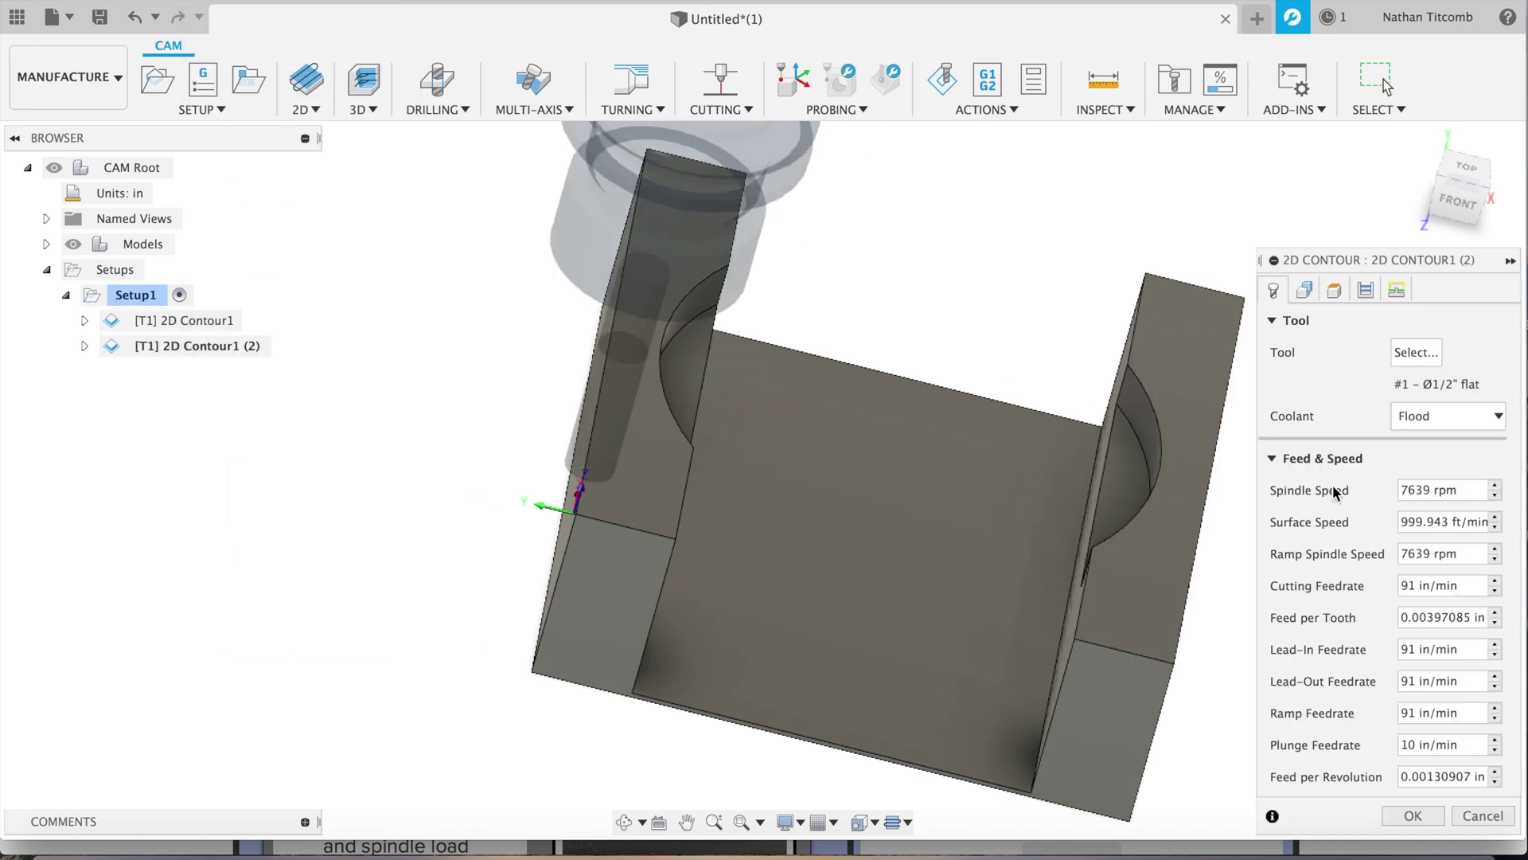
Step: Turn off stock to leave, set compensation type to Wear, and generate the toolpath
click(1304, 289)
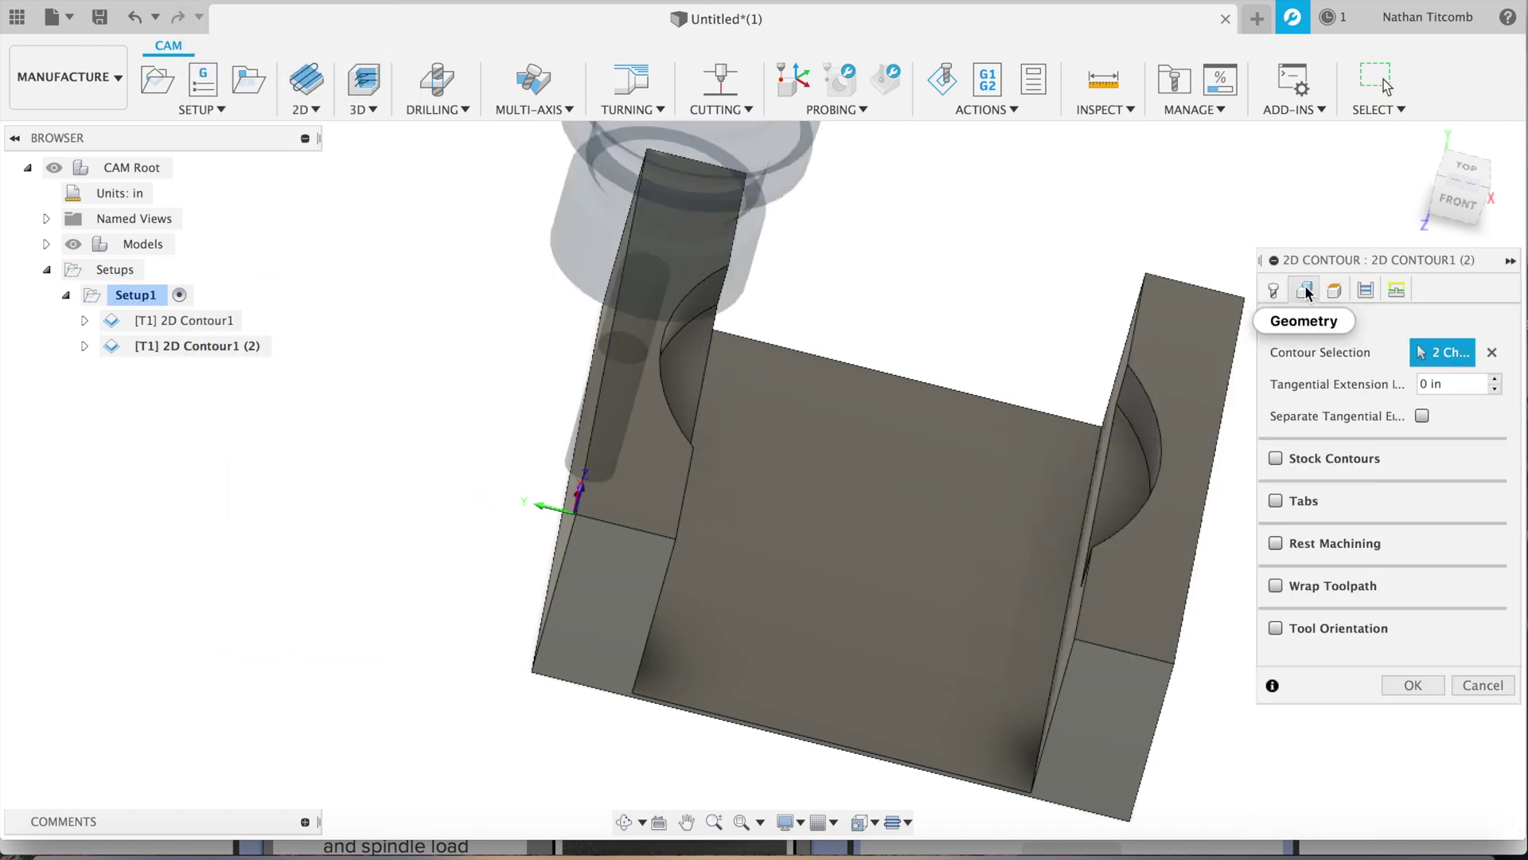
click(1366, 290)
scroll(1387, 631, down, 5)
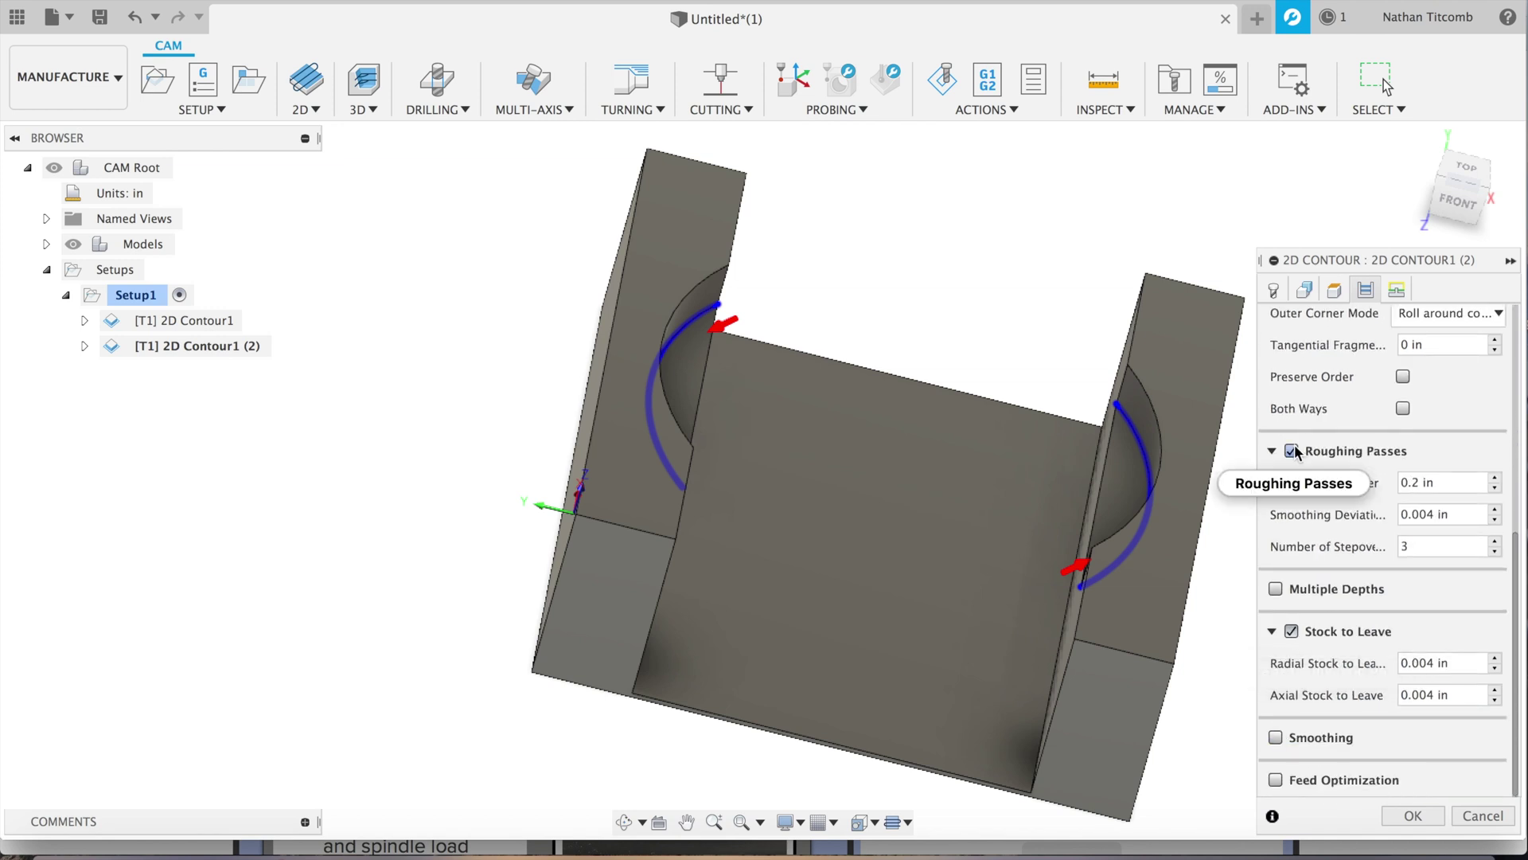
click(1292, 450)
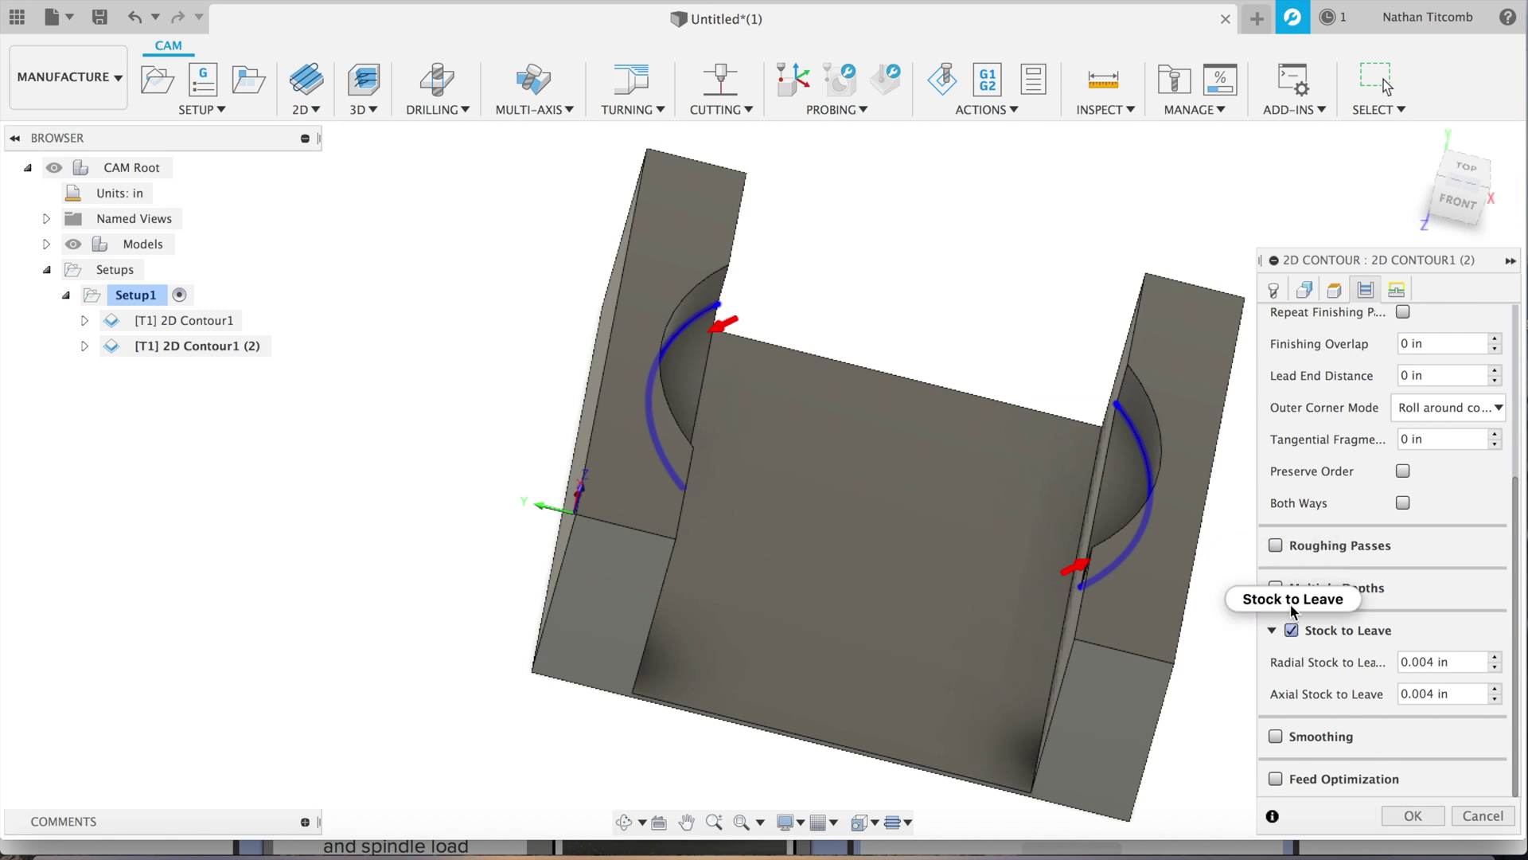
click(1277, 545)
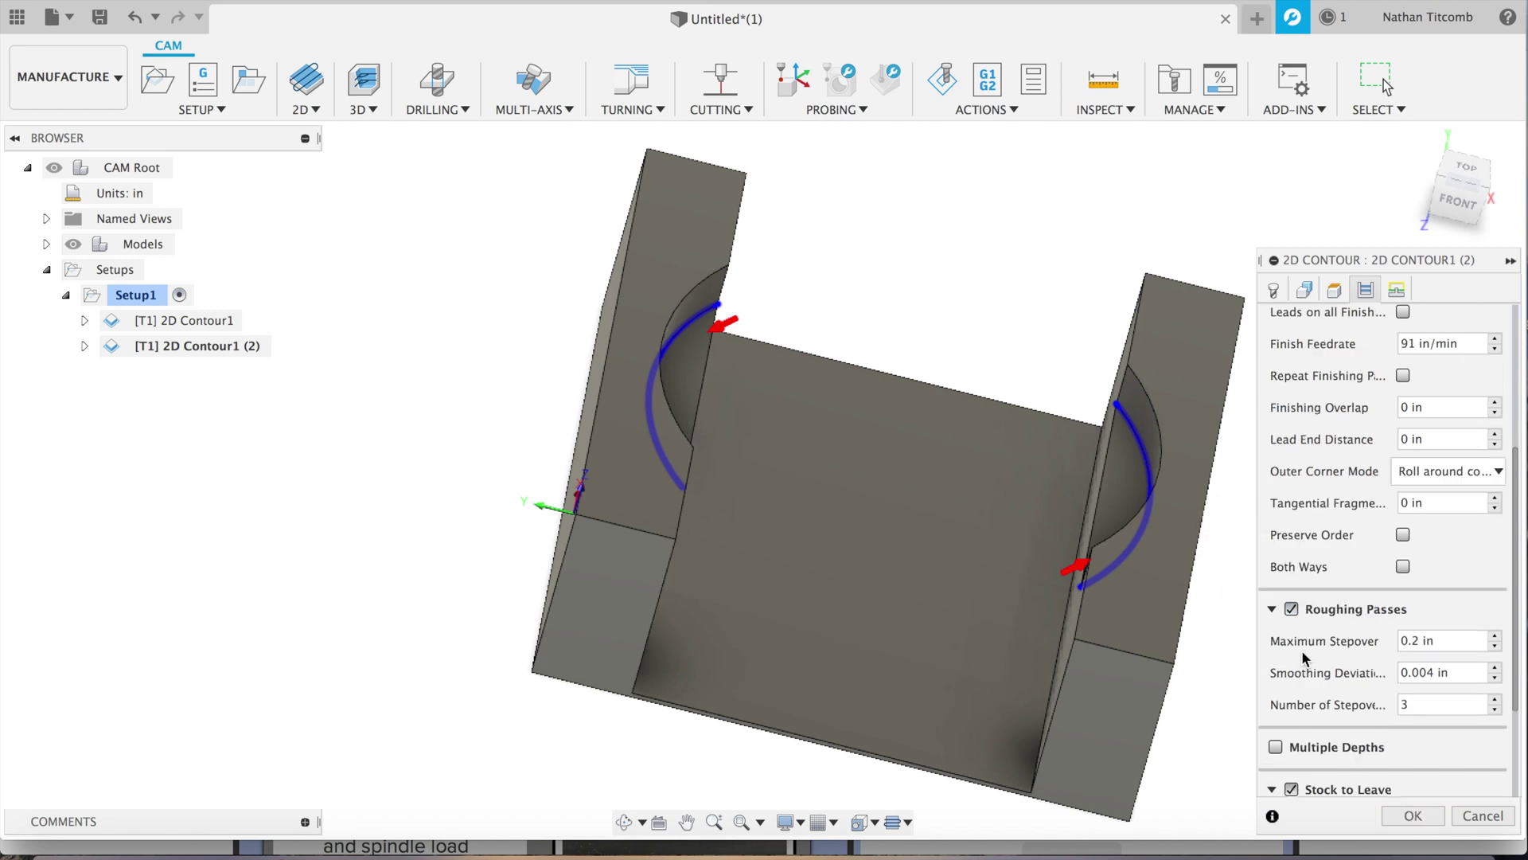
scroll(1307, 675, down, 3)
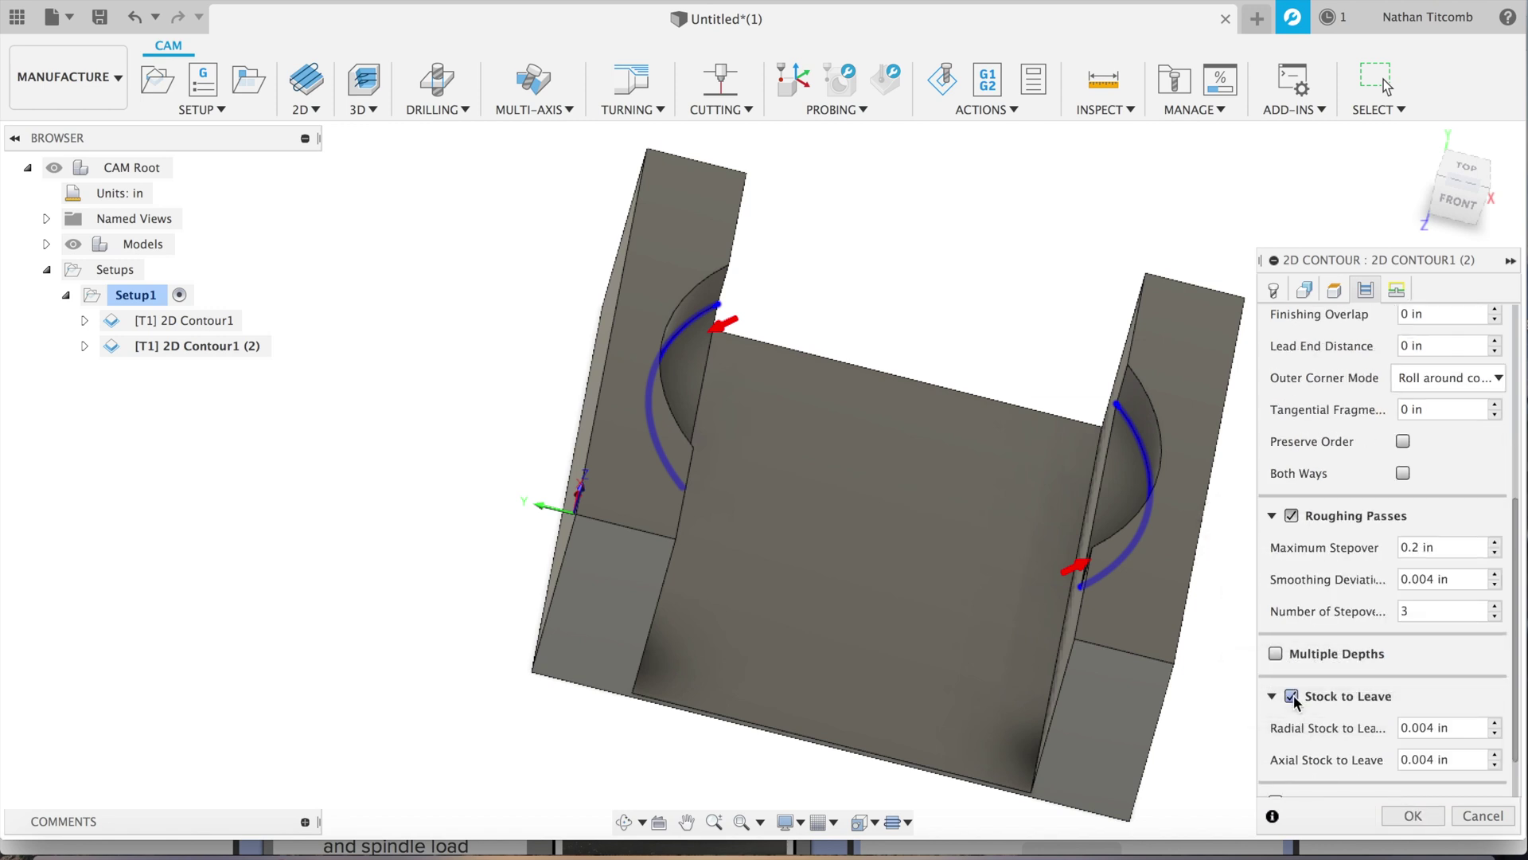
click(1293, 695)
scroll(1374, 719, up, 10)
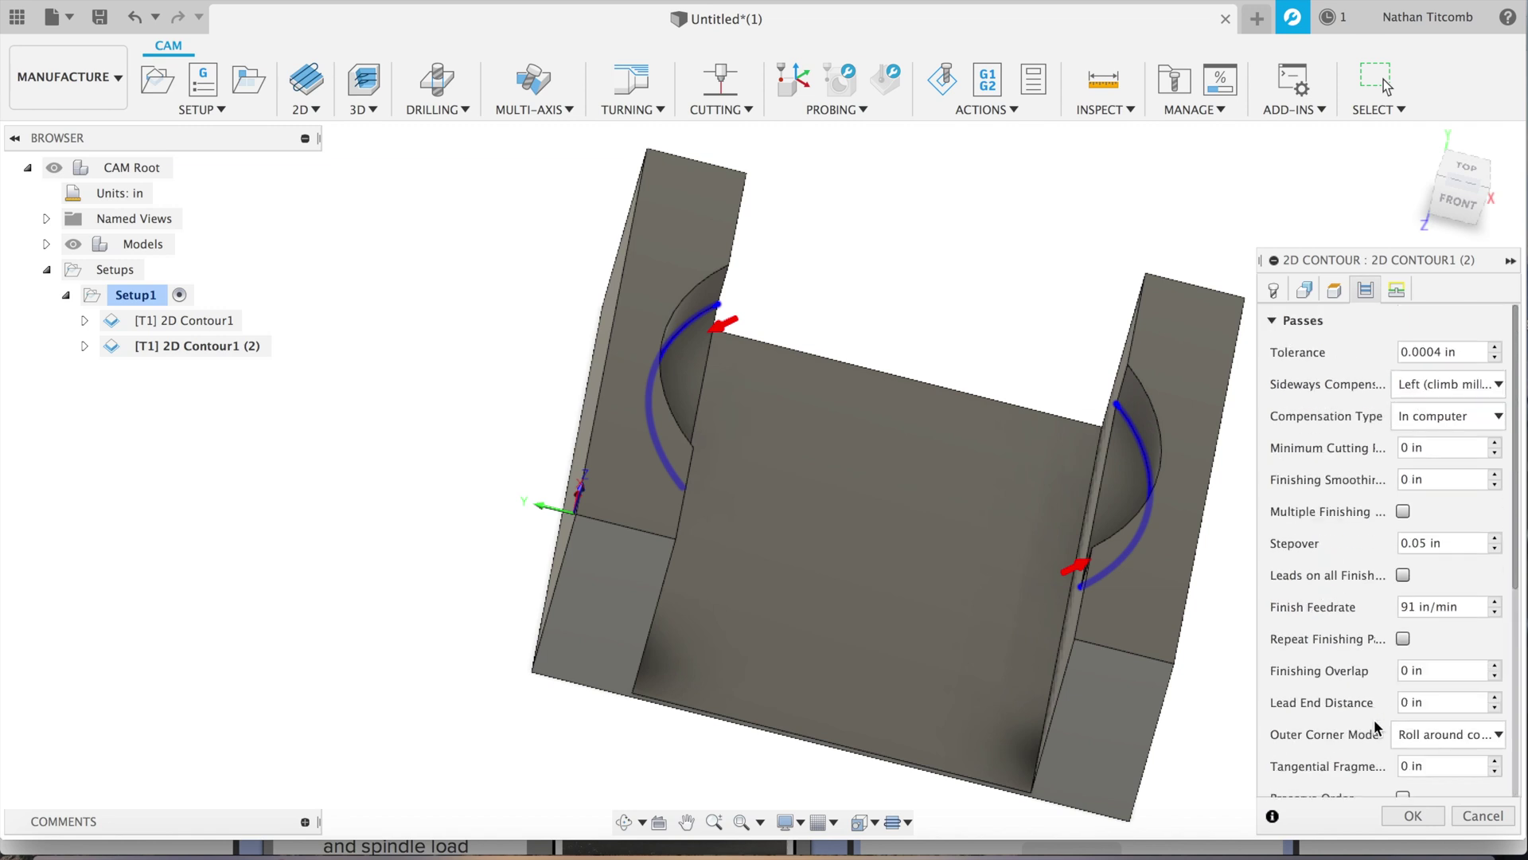
click(1473, 422)
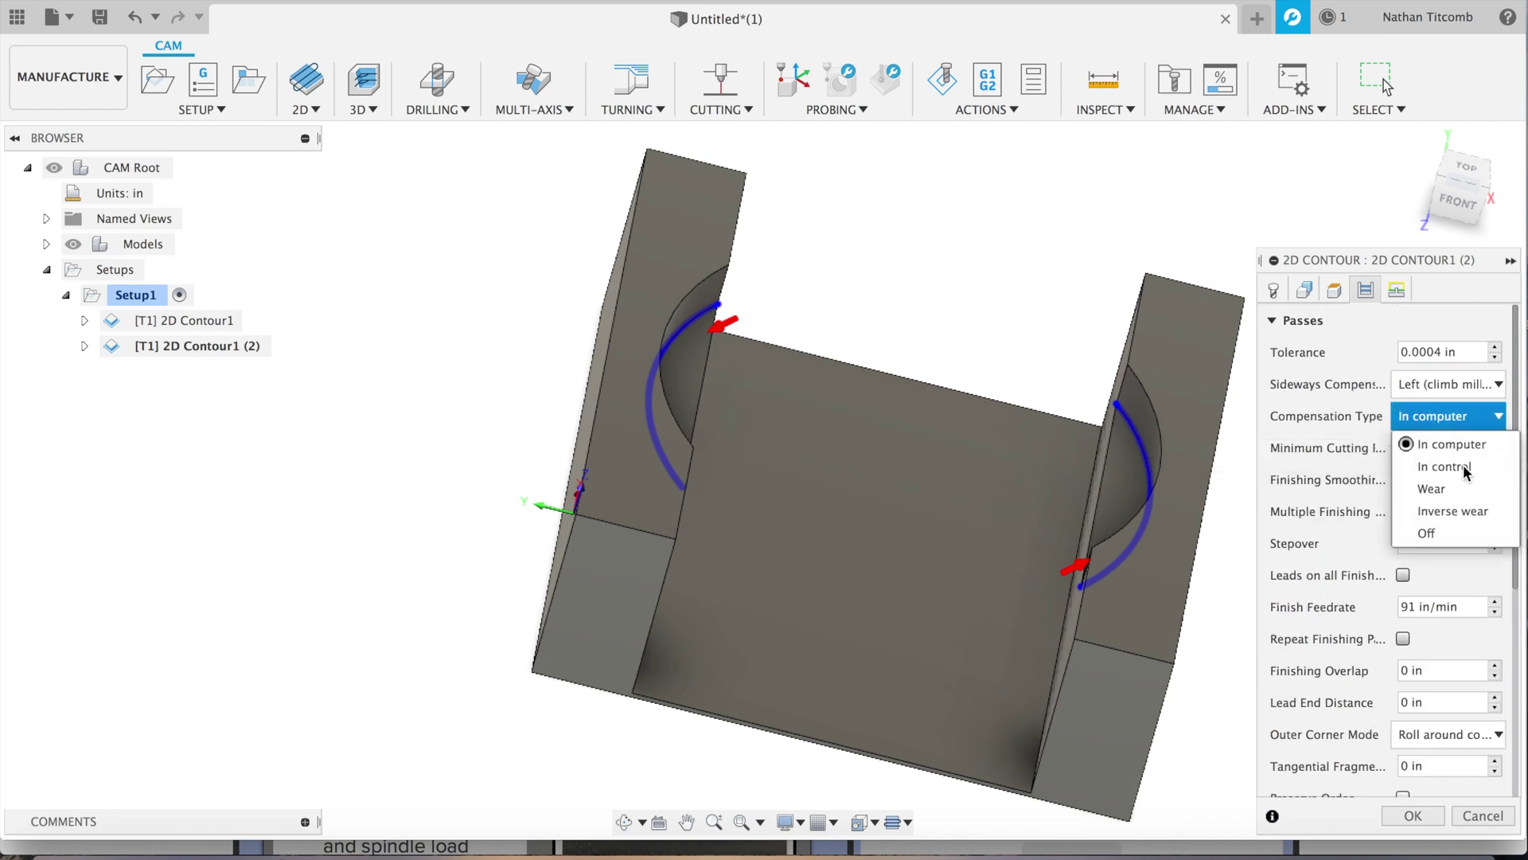
click(1458, 484)
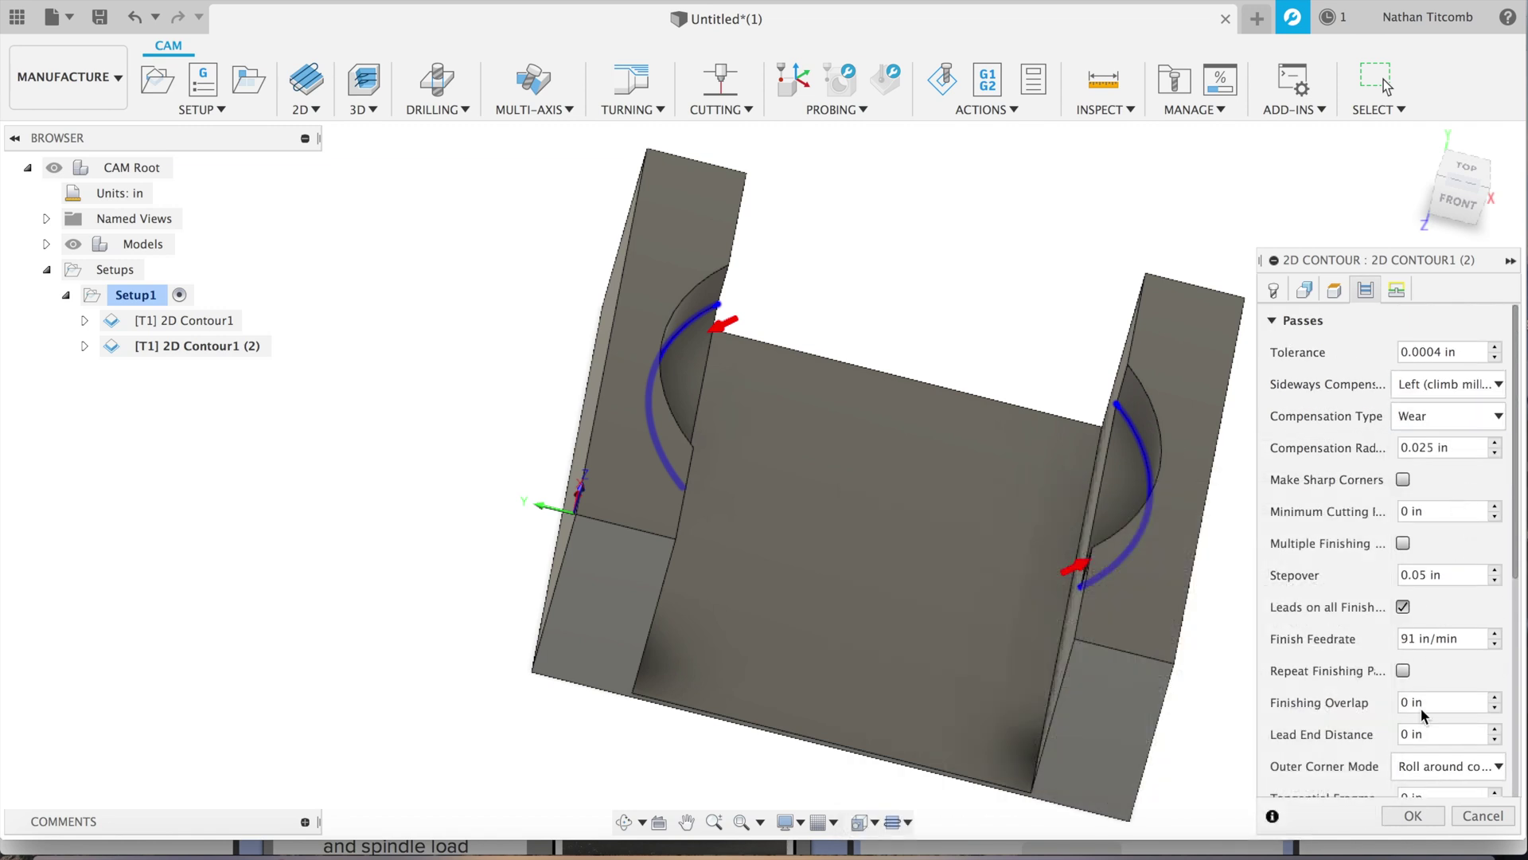
click(1413, 816)
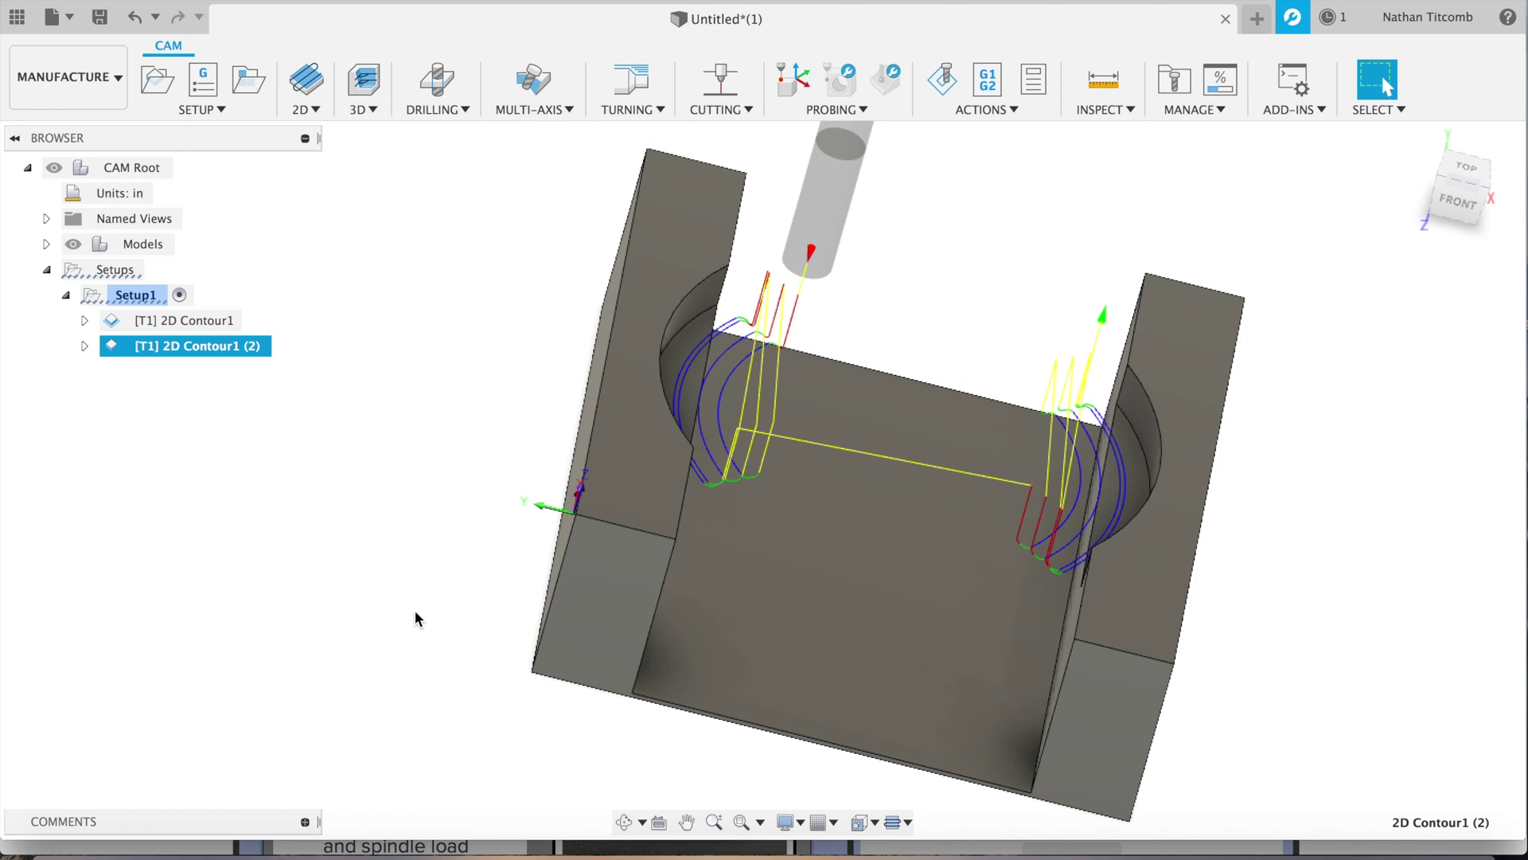
click(312, 112)
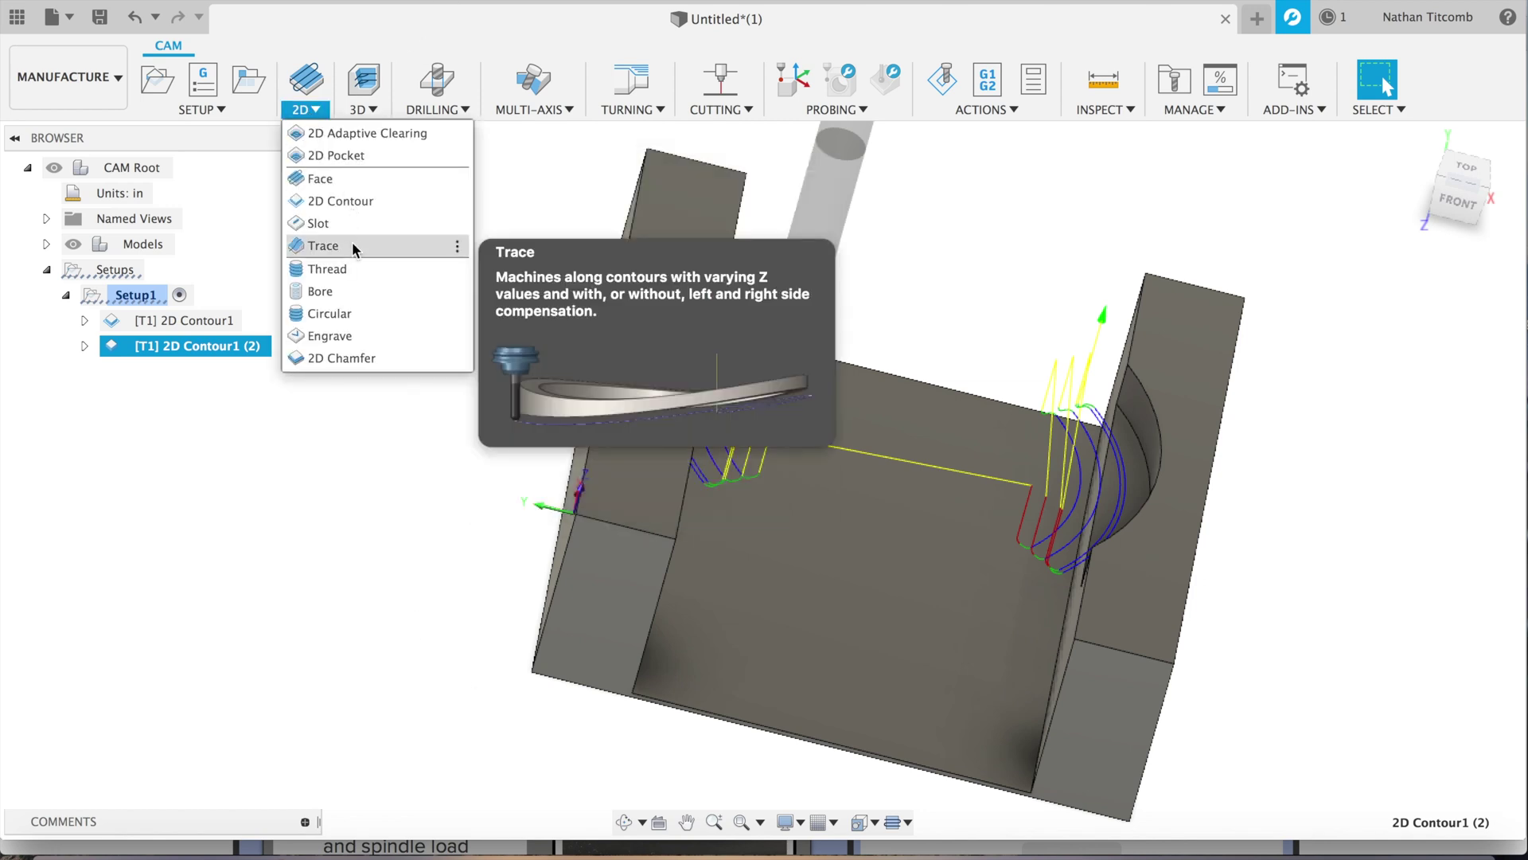
Step: Start a 2D Chamfer and select the near pocket's arc edge as a contour
click(358, 355)
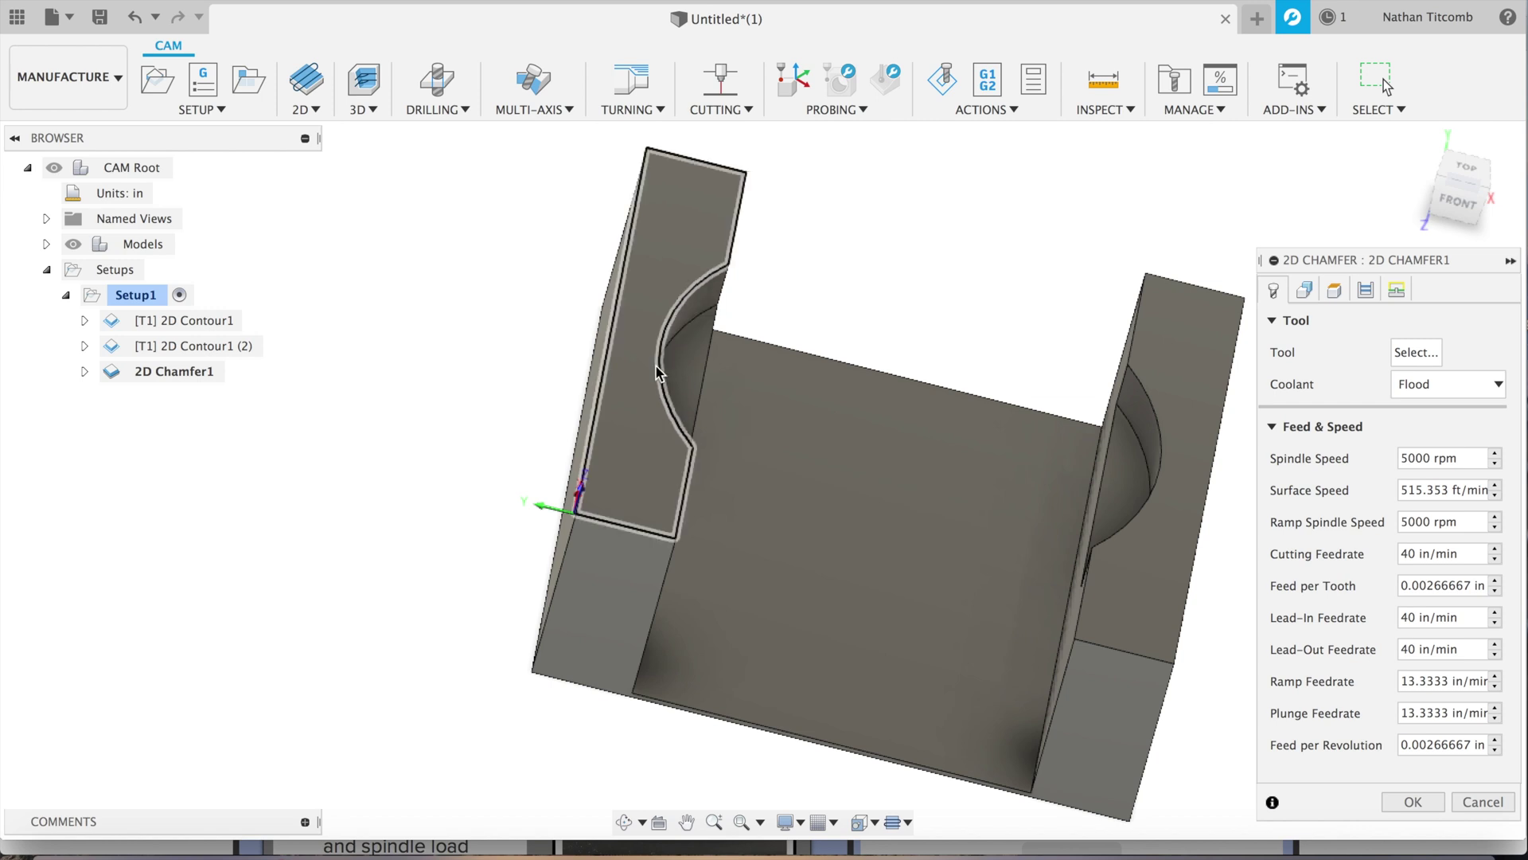
click(1463, 207)
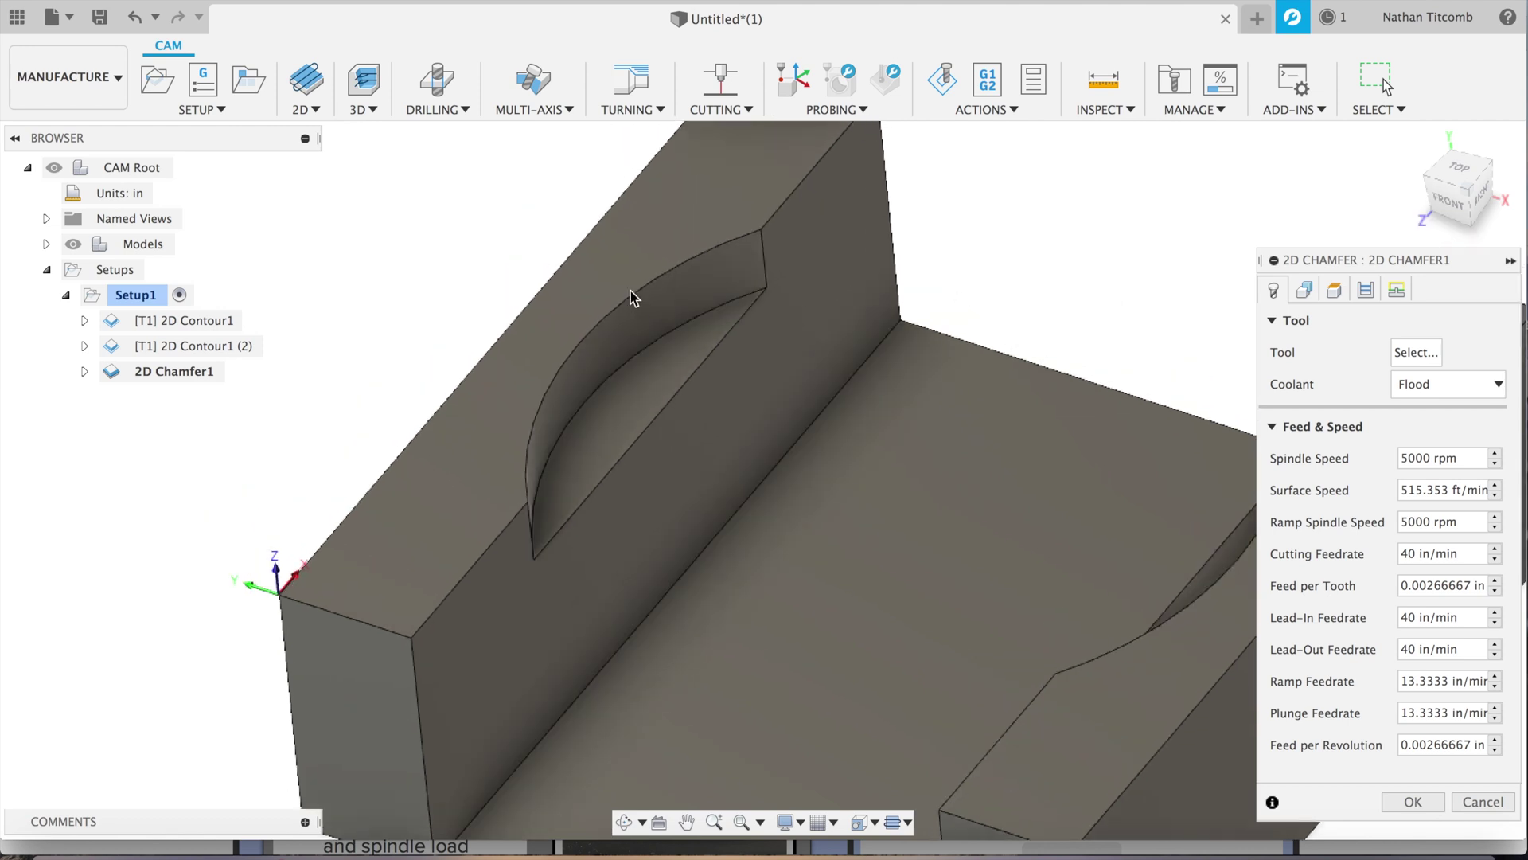
click(643, 290)
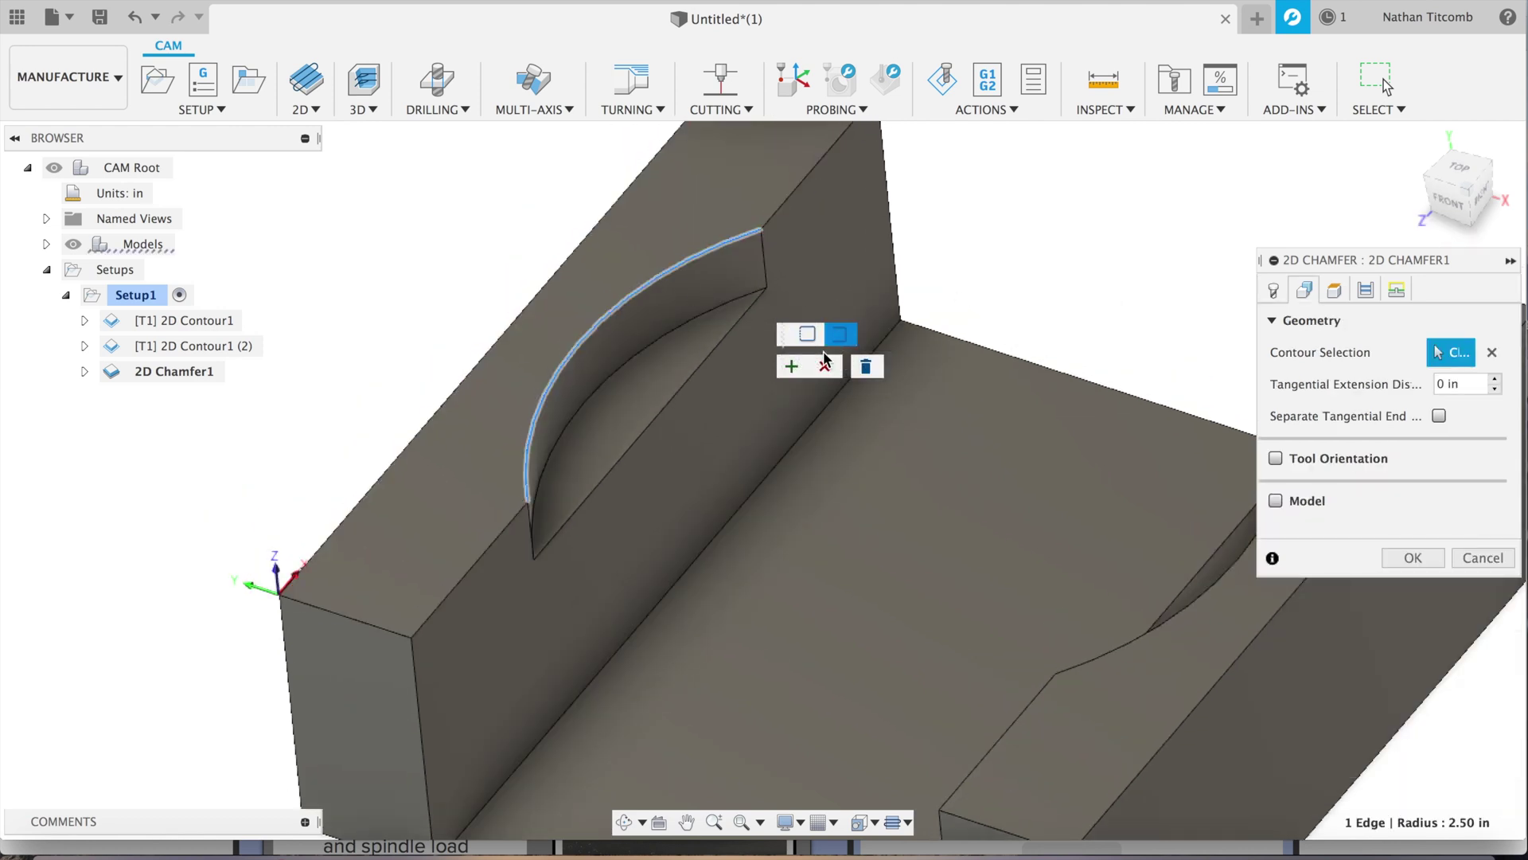
click(793, 367)
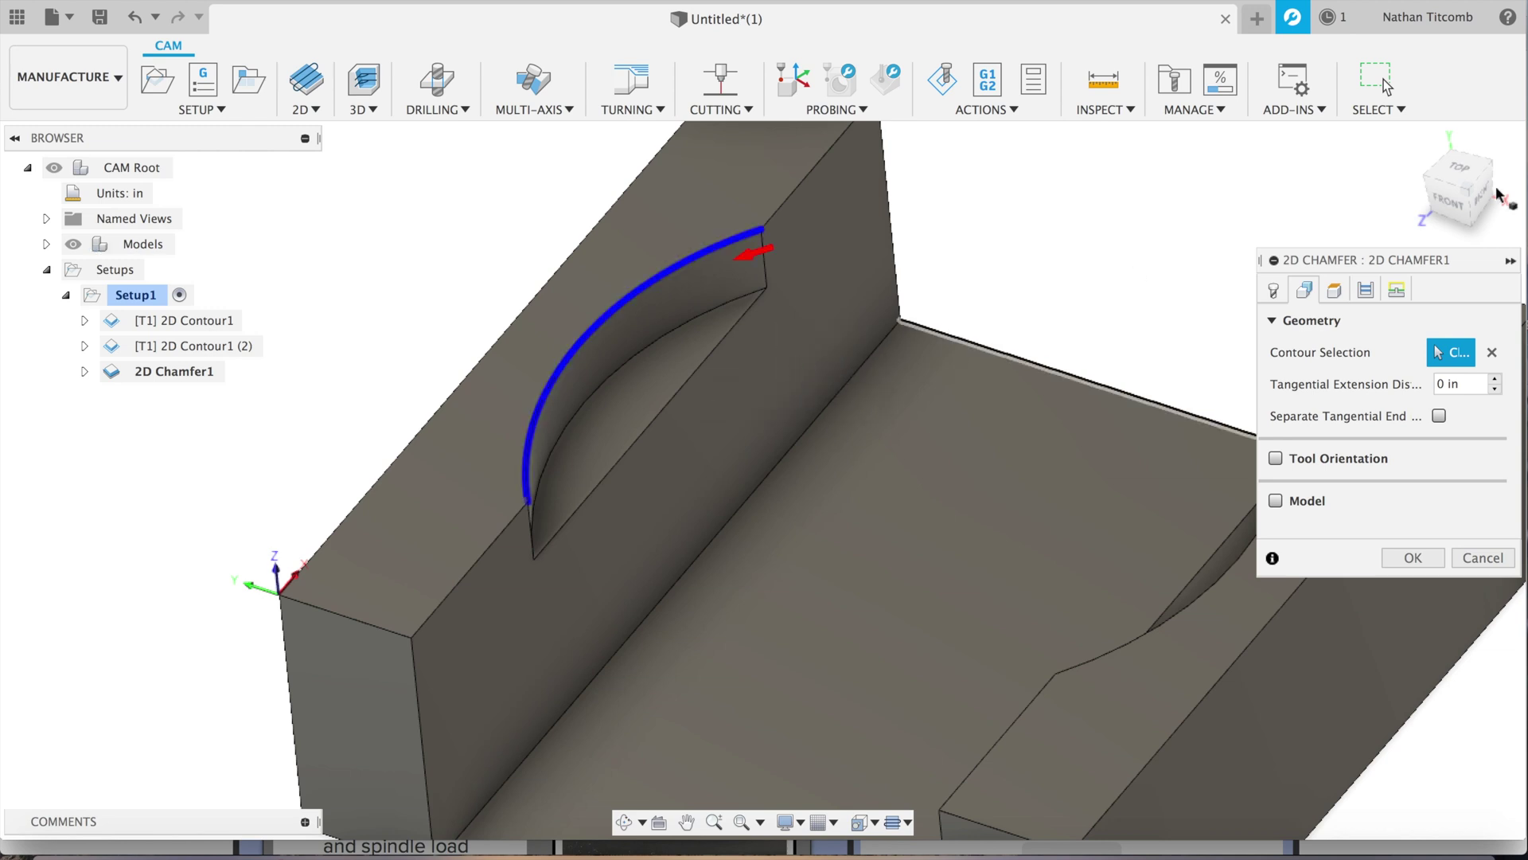
Step: Add the far pocket's arc edge as an open contour and check both chains
mouse_move(1457, 179)
mouse_down()
mouse_move(40, 205)
mouse_move(1121, 237)
mouse_move(1025, 242)
mouse_up()
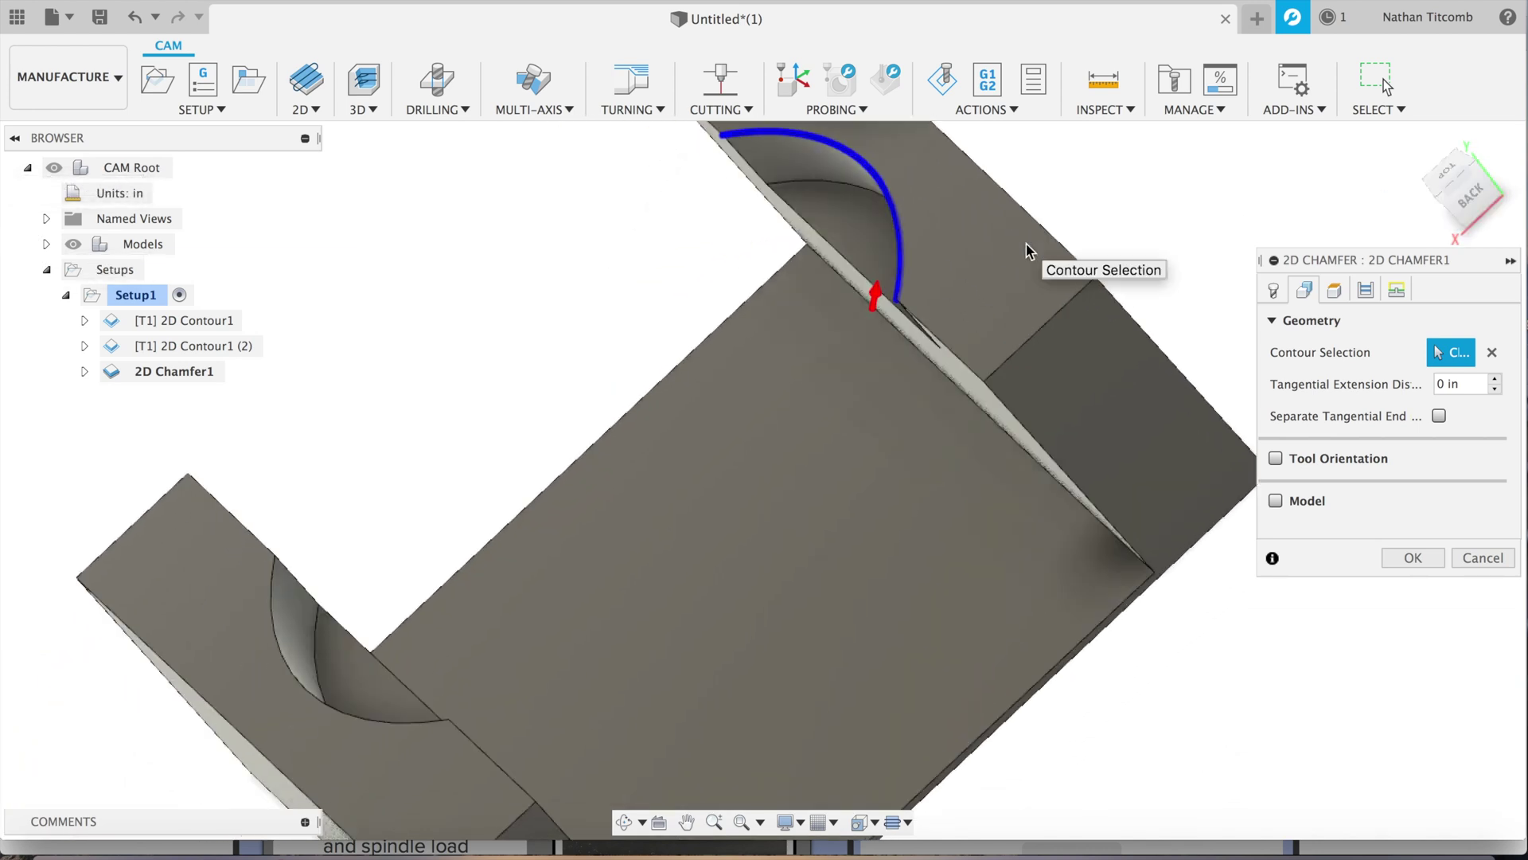
click(272, 614)
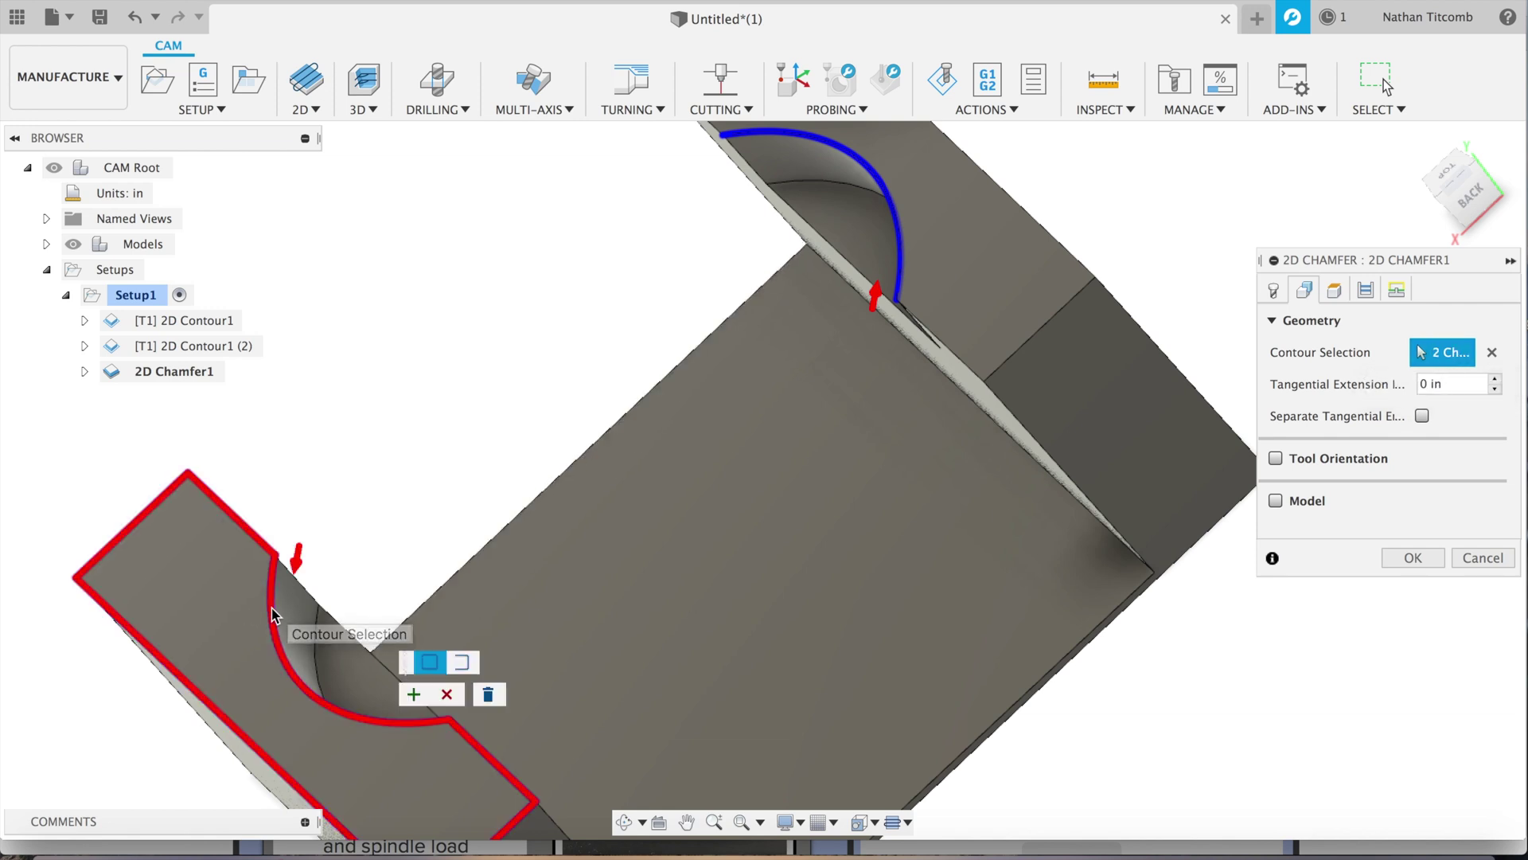
click(462, 662)
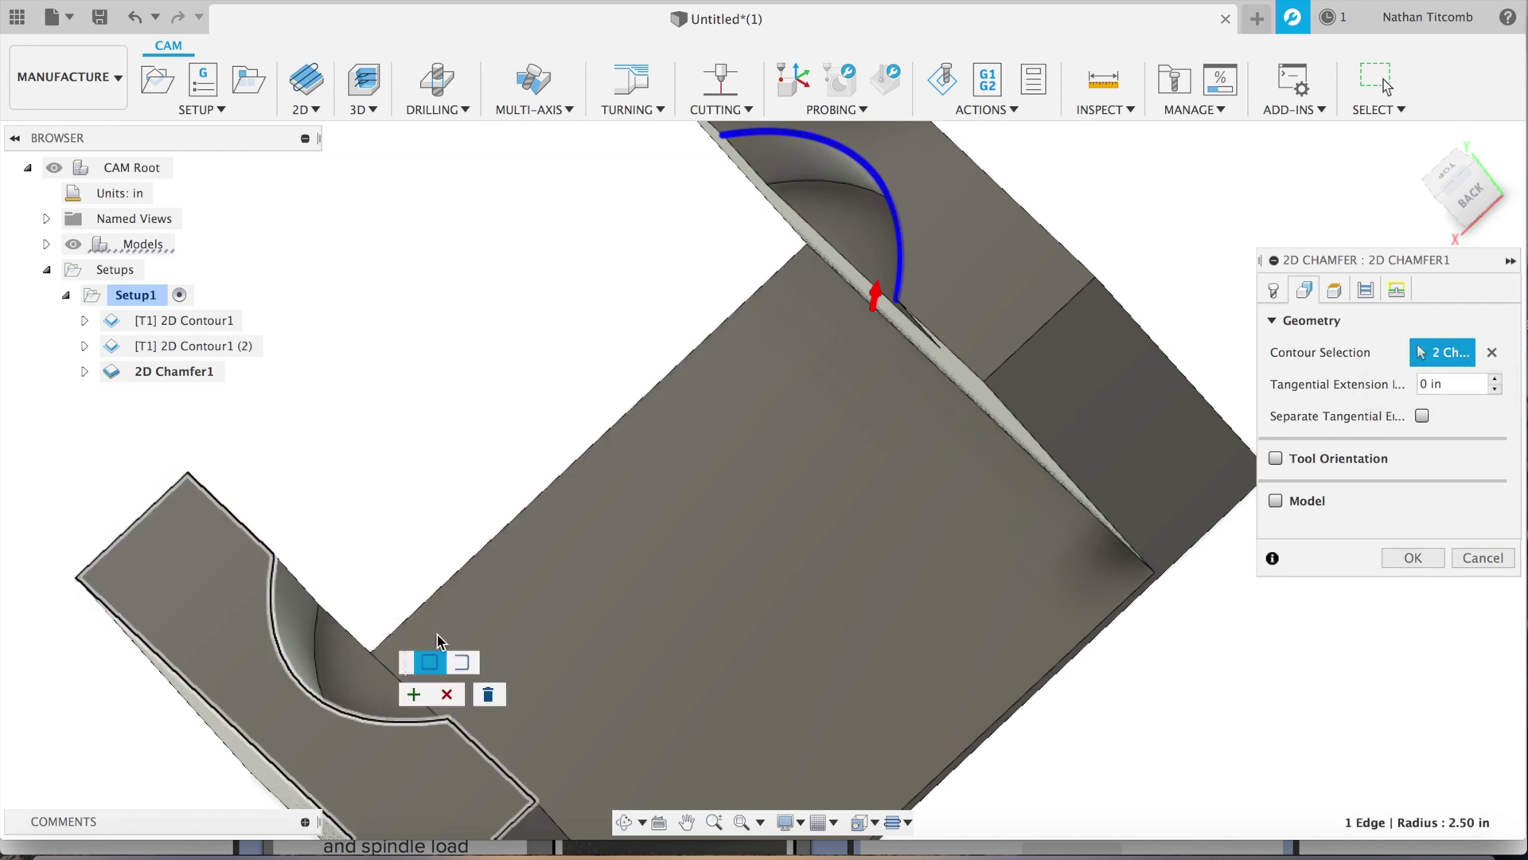
click(413, 695)
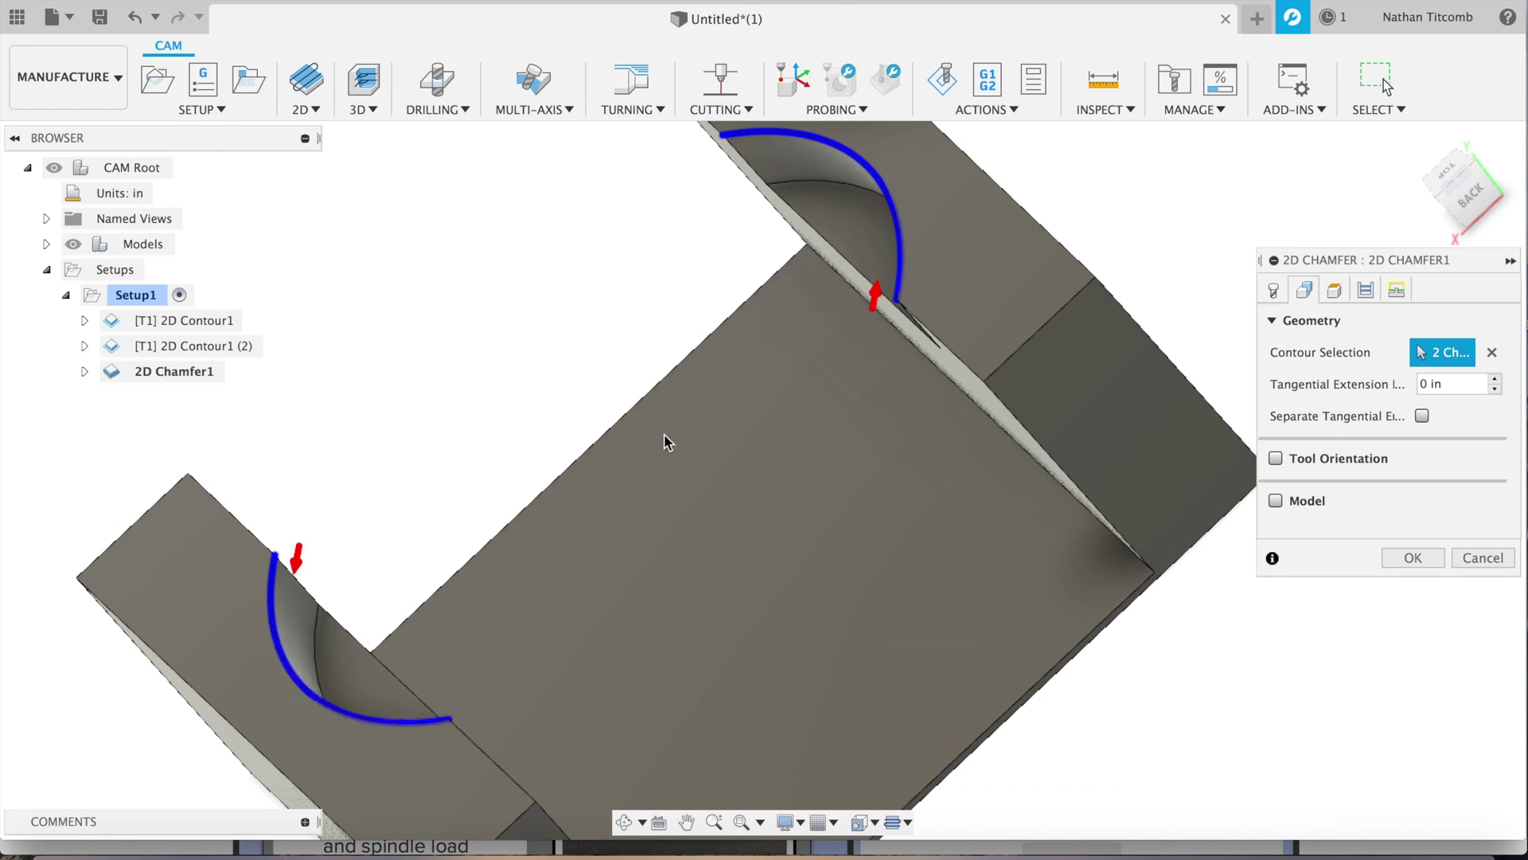
scroll(664, 413, down, 3)
scroll(725, 391, up, 2)
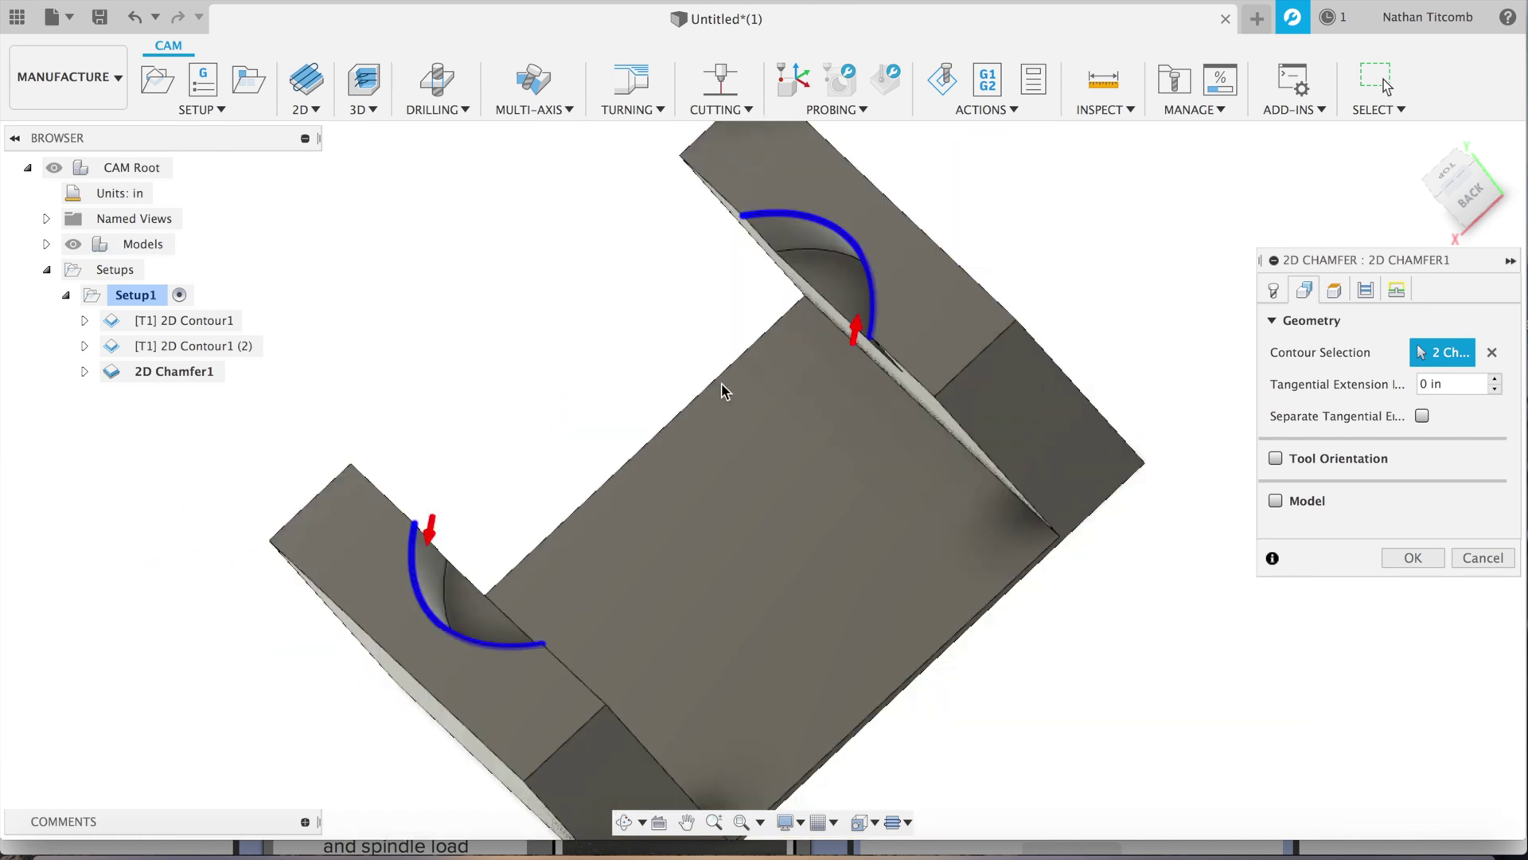
shift+middle_drag(1433, 204, 1385, 227)
mouse_move(4, 167)
shift+middle_down()
mouse_move(21, 263)
mouse_move(99, 257)
shift+middle_up()
scroll(1130, 341, up, 3)
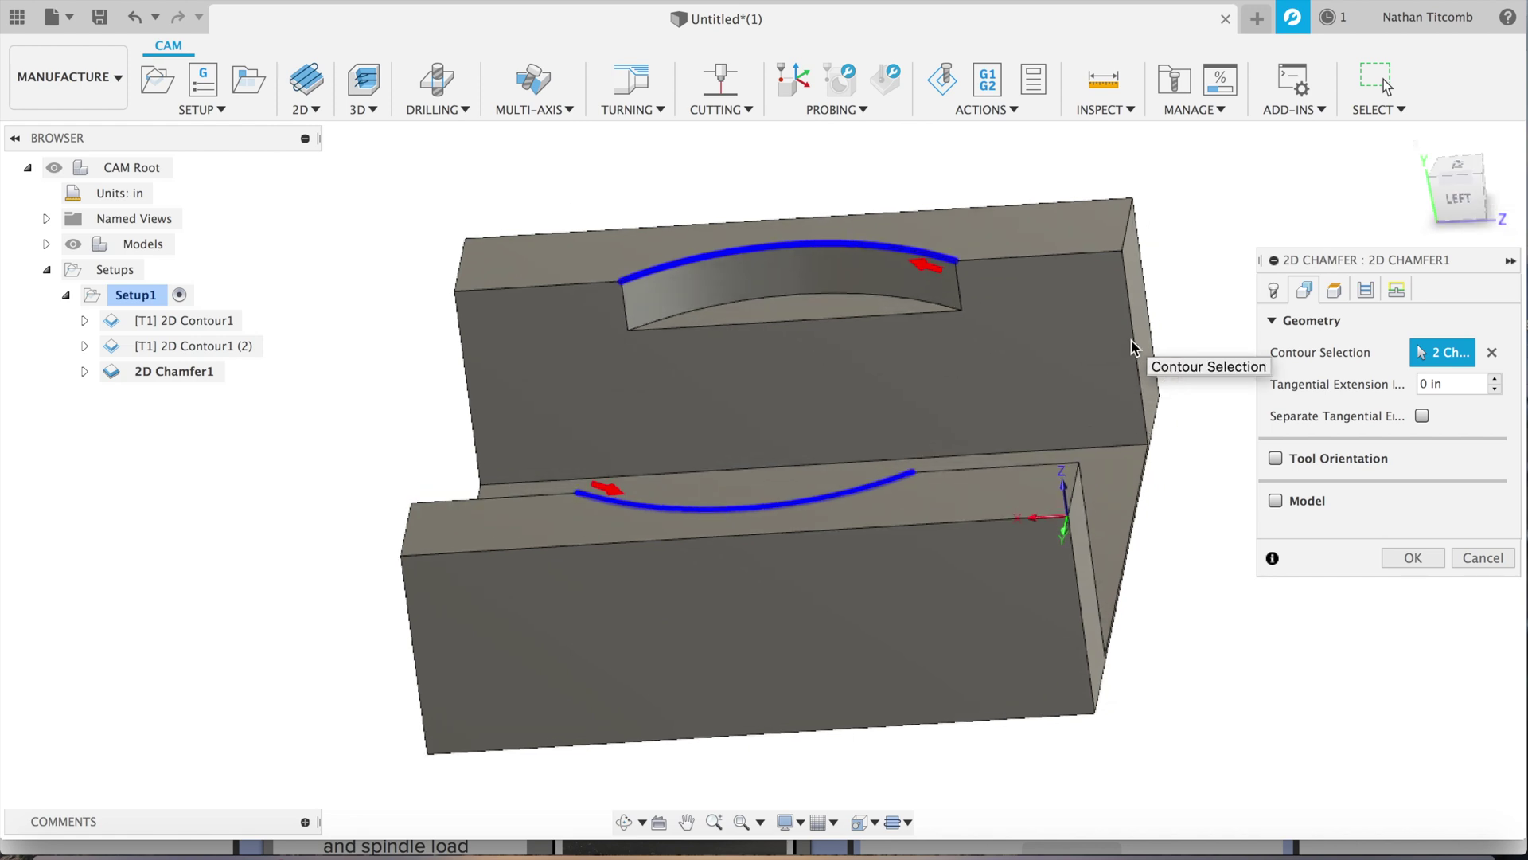
click(1276, 290)
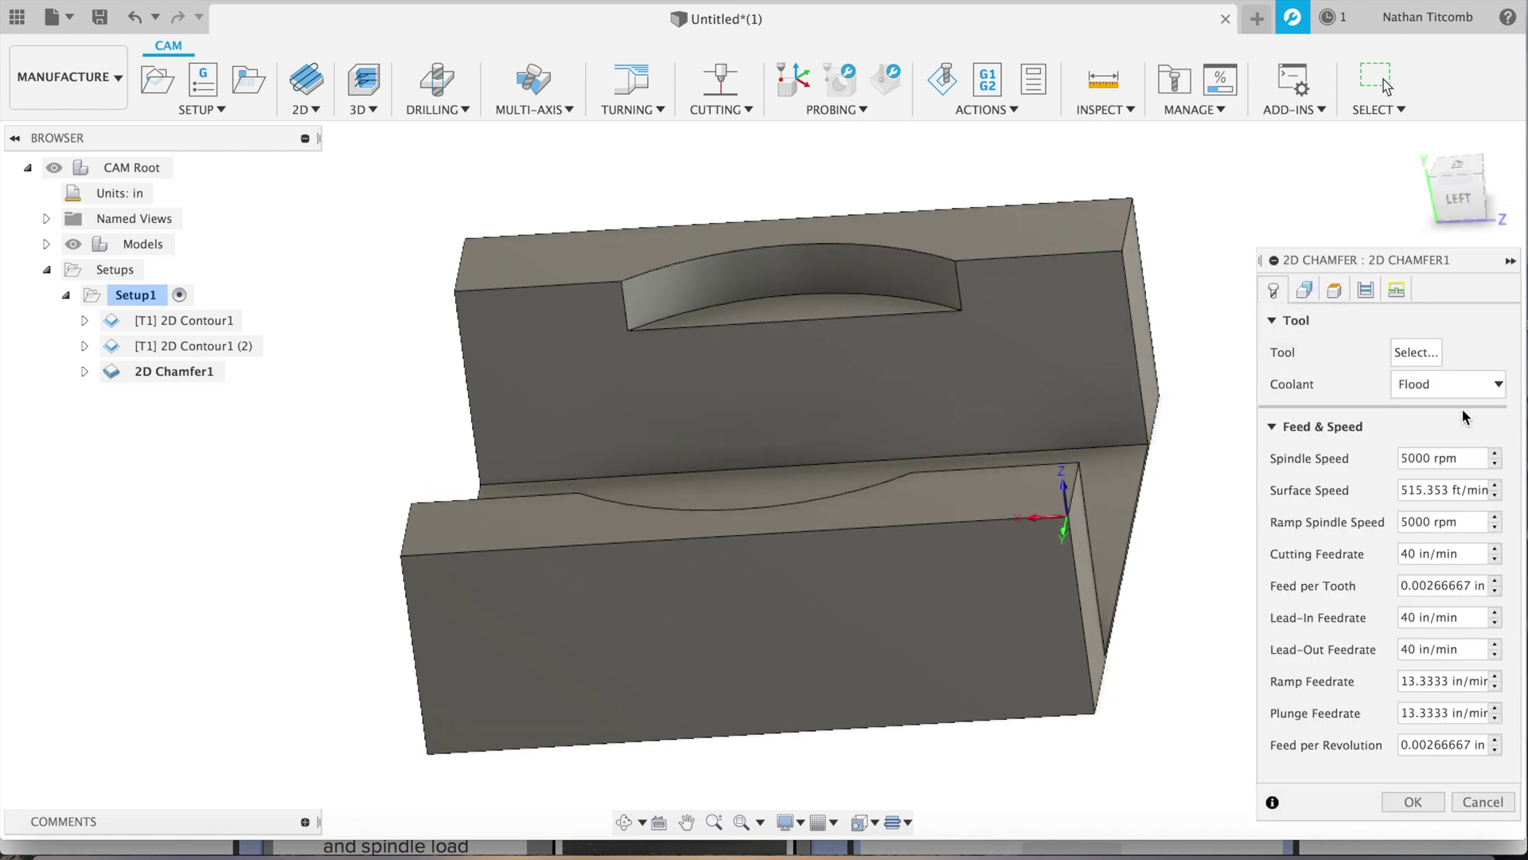
Step: Set the 2D Chamfer's chamfer width to 0.02 in on the Passes tab
click(1367, 288)
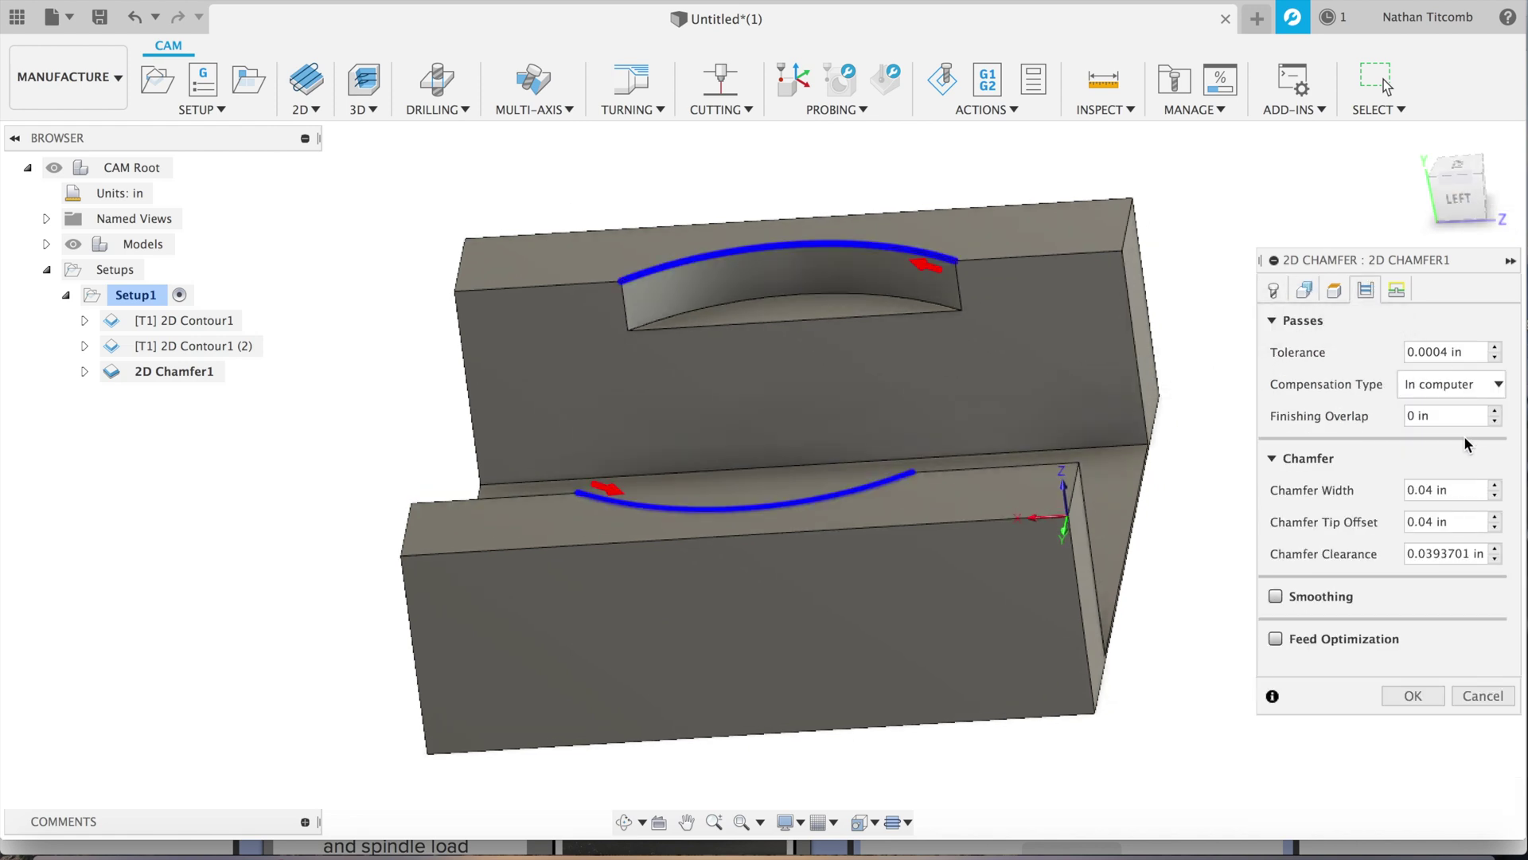
click(1345, 491)
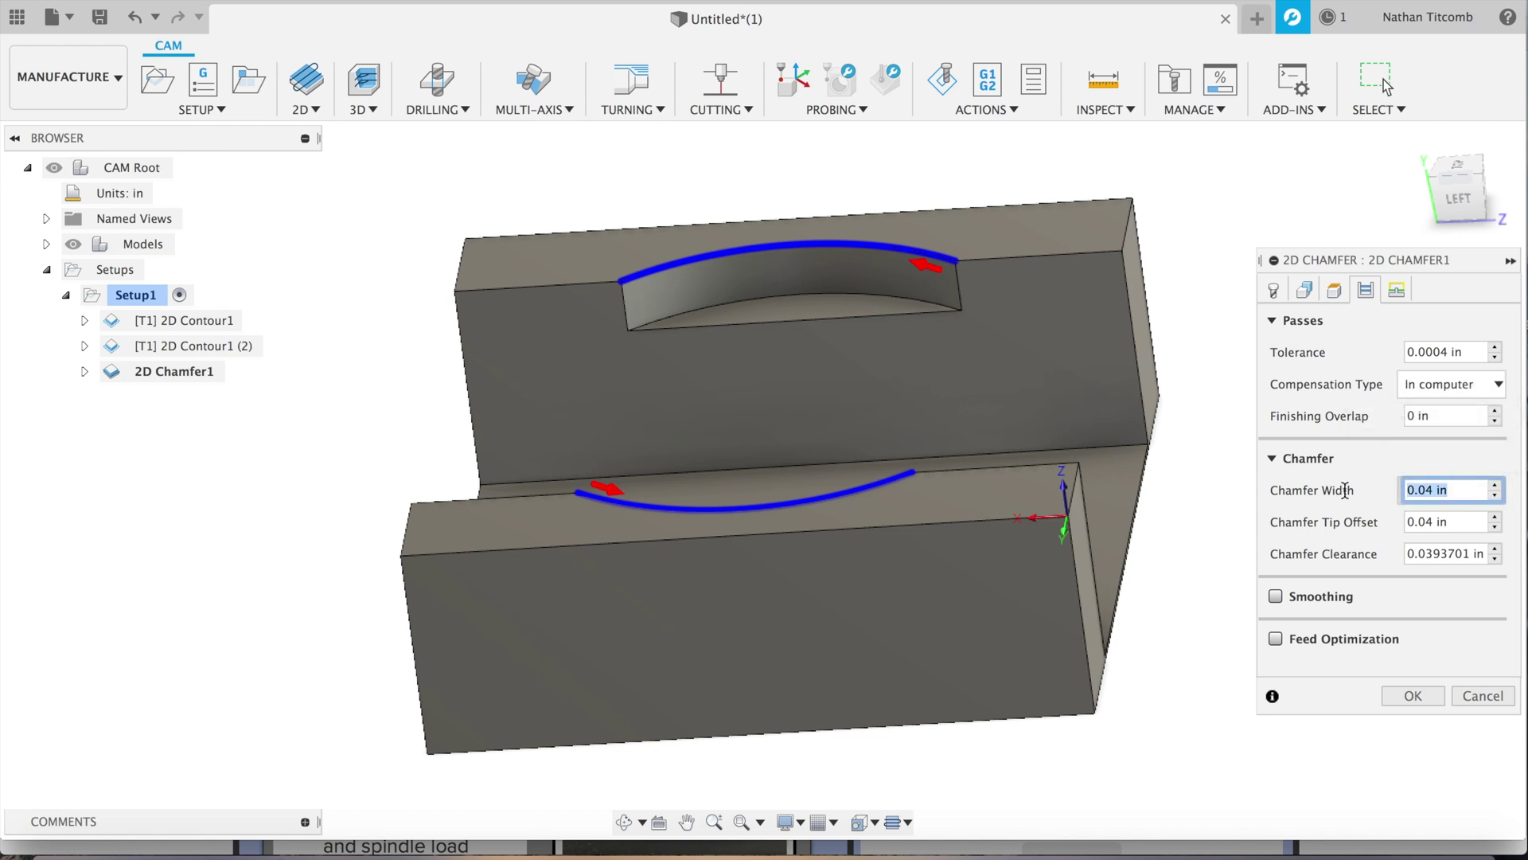
text(0.0)
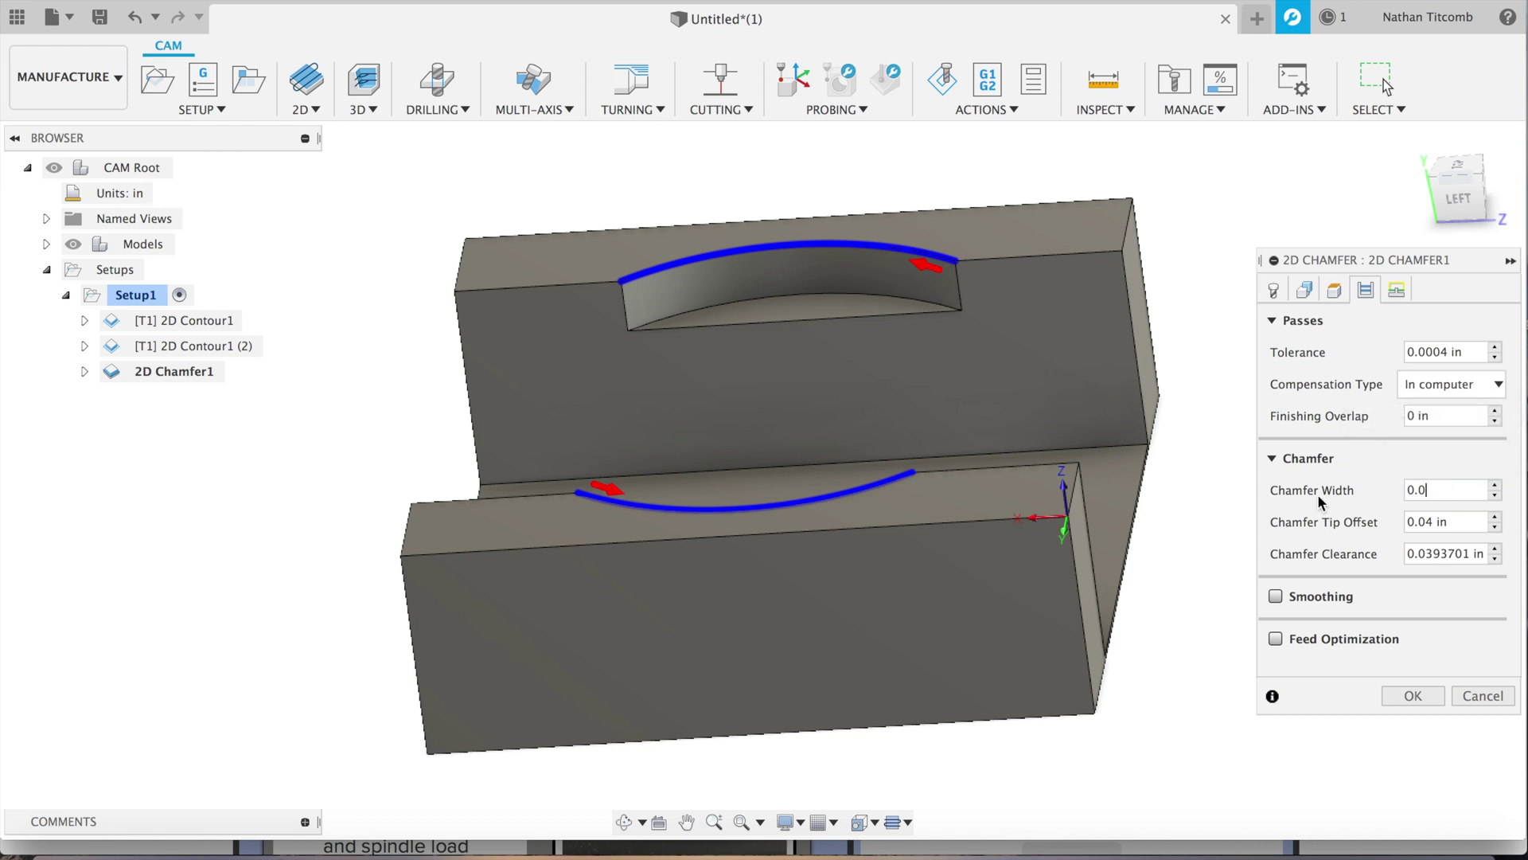
text(02)
click(1274, 289)
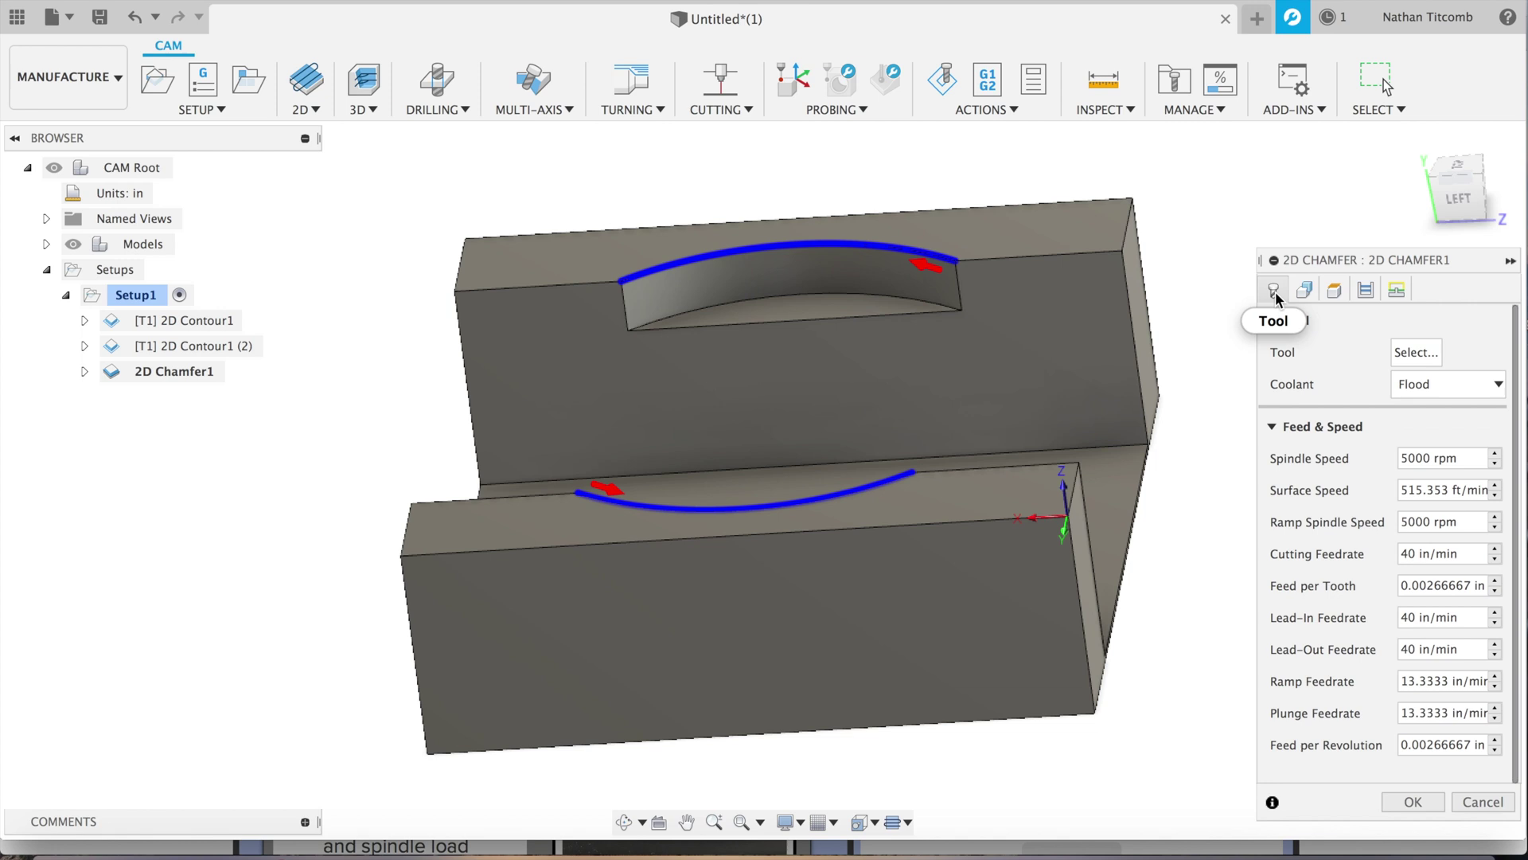
click(1404, 350)
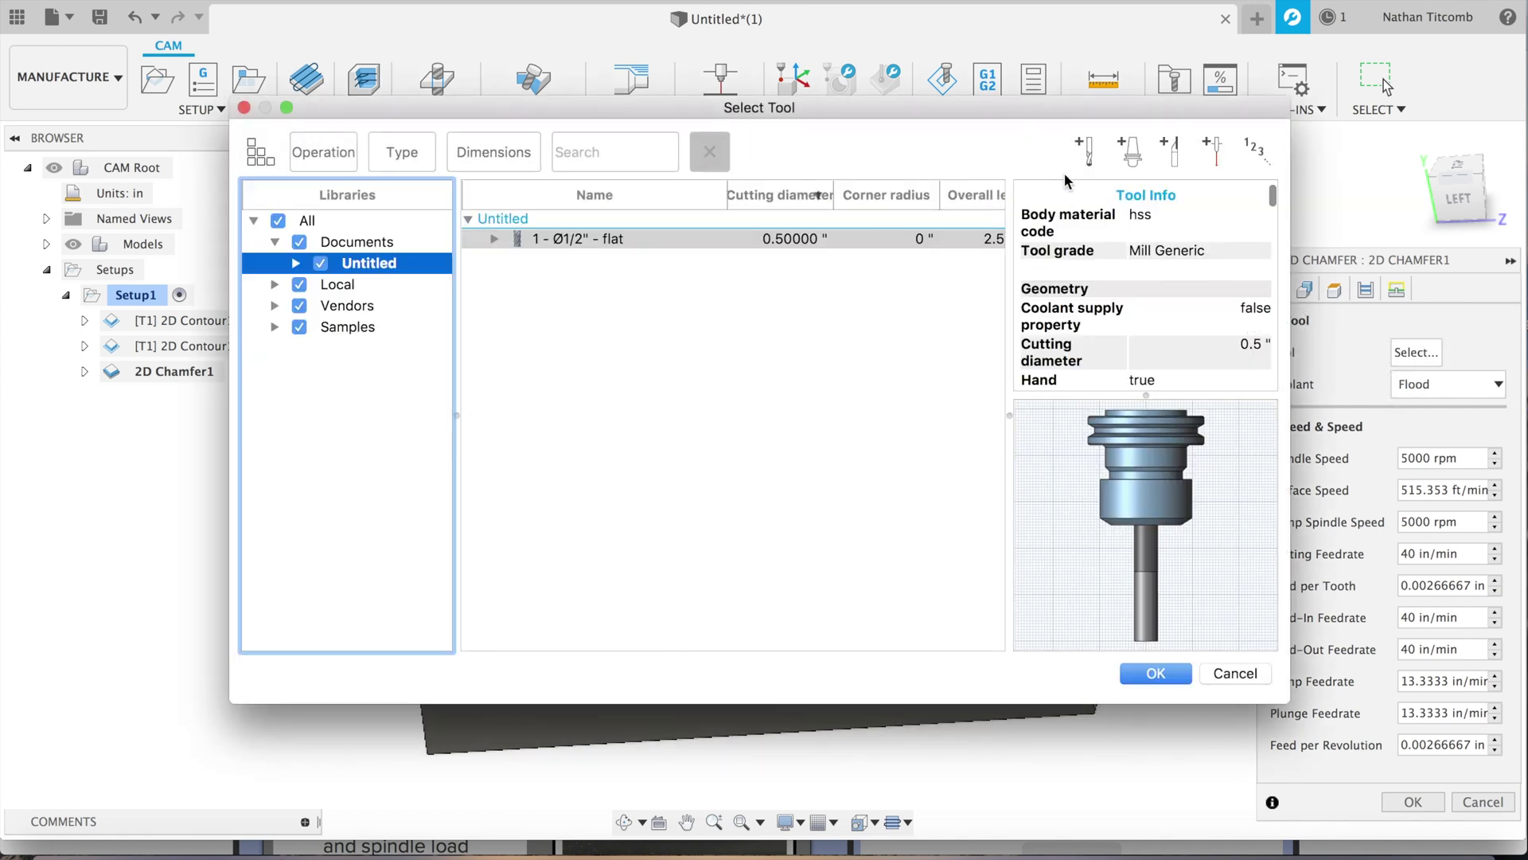
Step: Create a Ø0.25 in 45° chamfer mill with 0.005 tip and assign it to 2D Chamfer1
click(1085, 163)
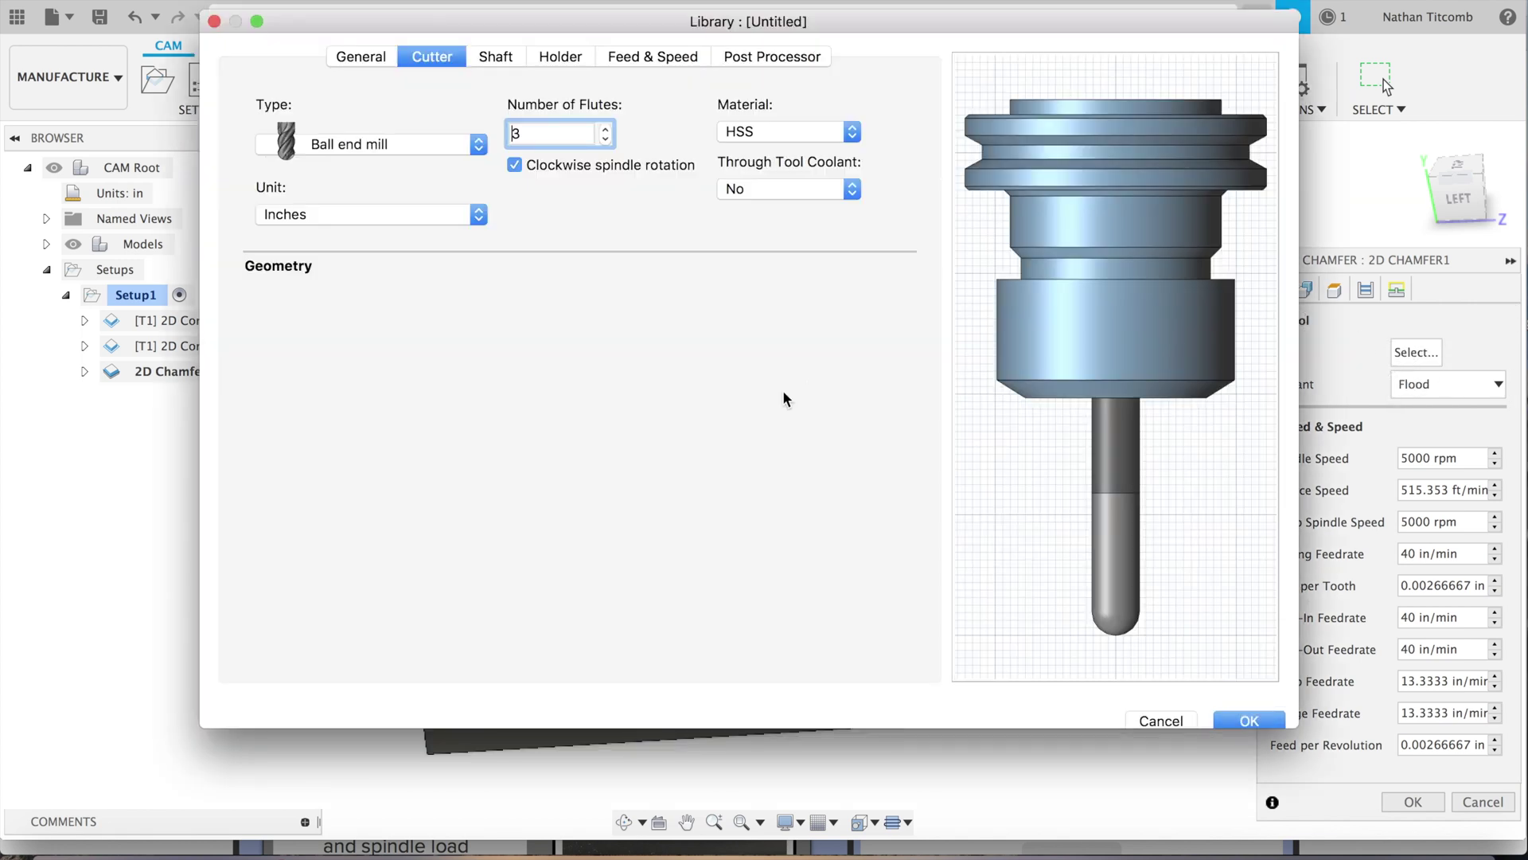
click(399, 139)
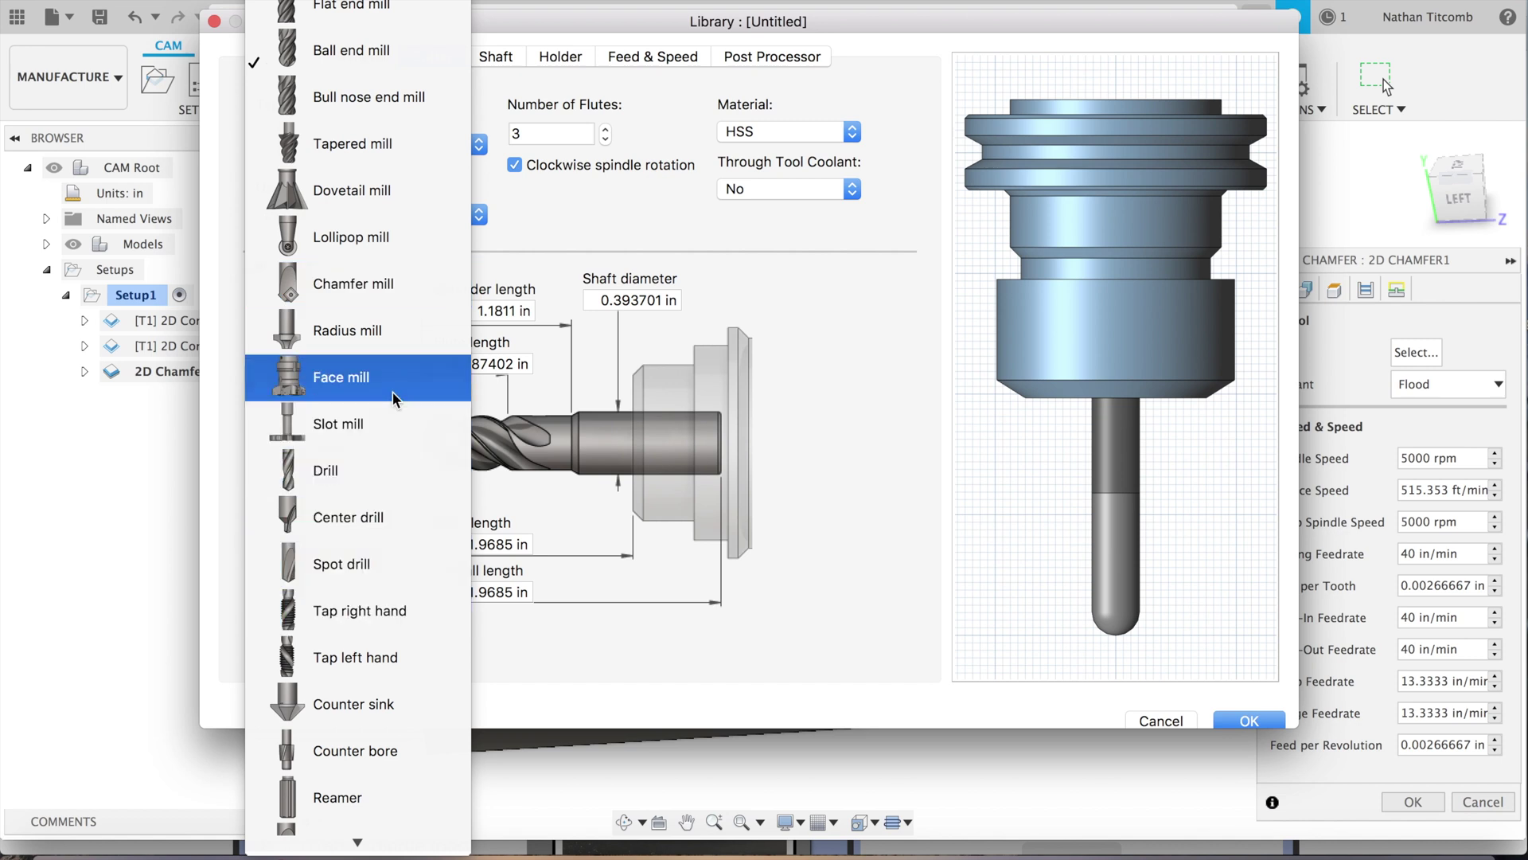
click(393, 296)
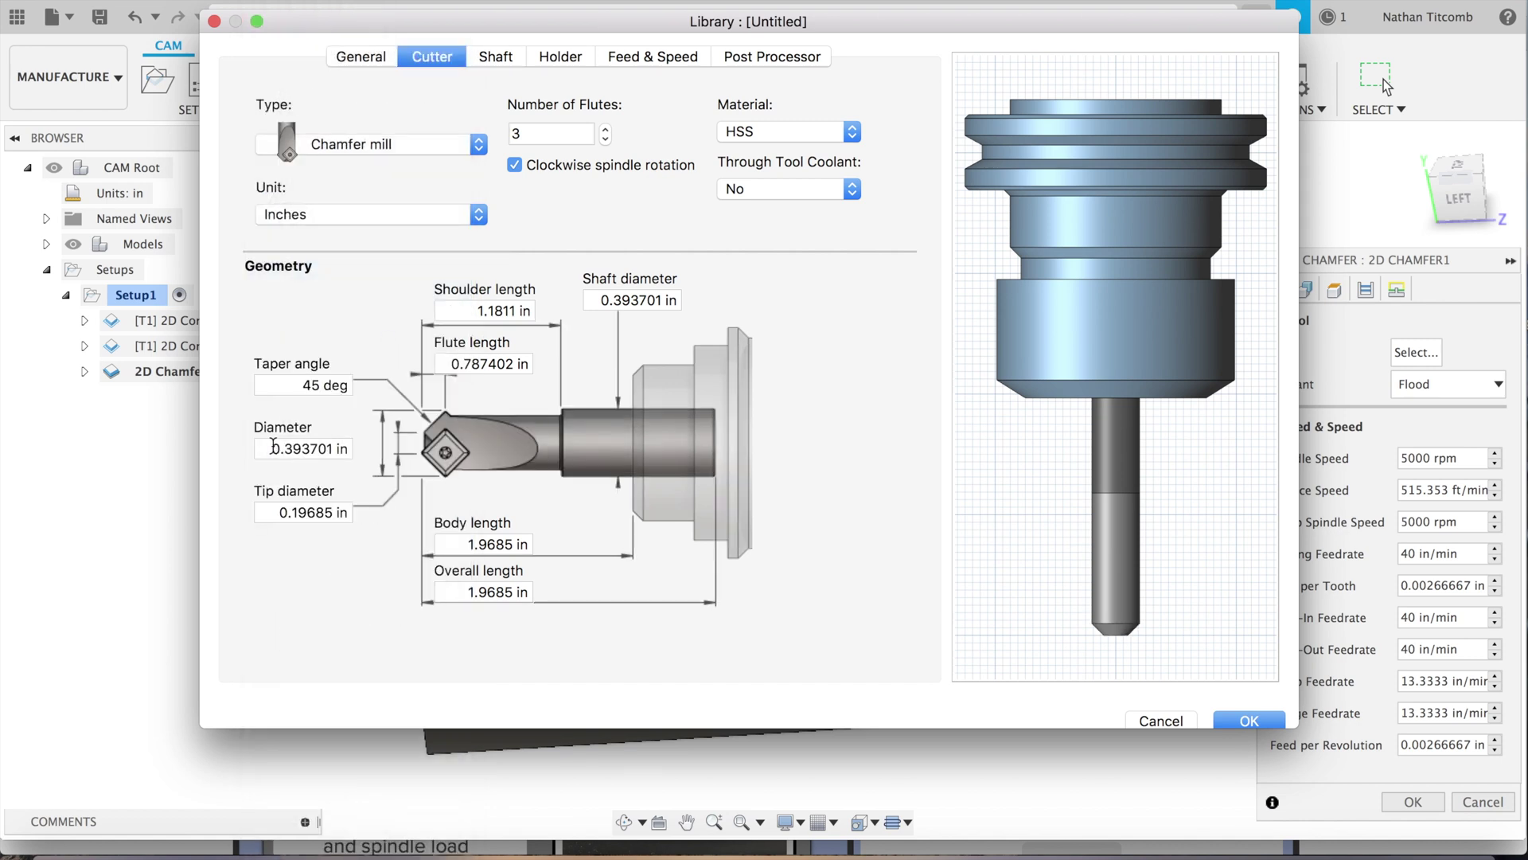
text(0.25)
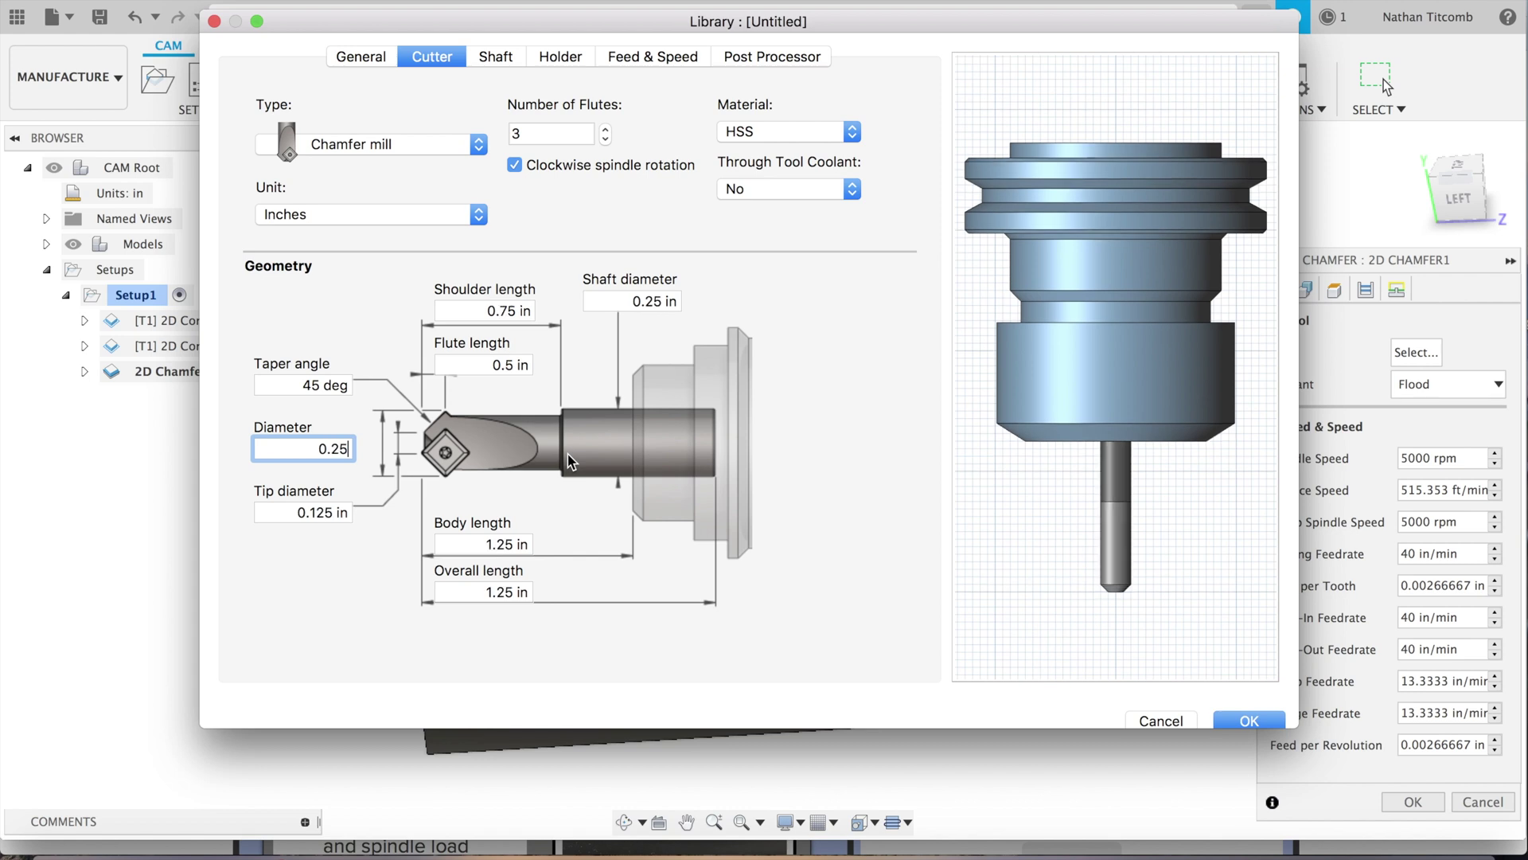
key(Tab)
text(0)
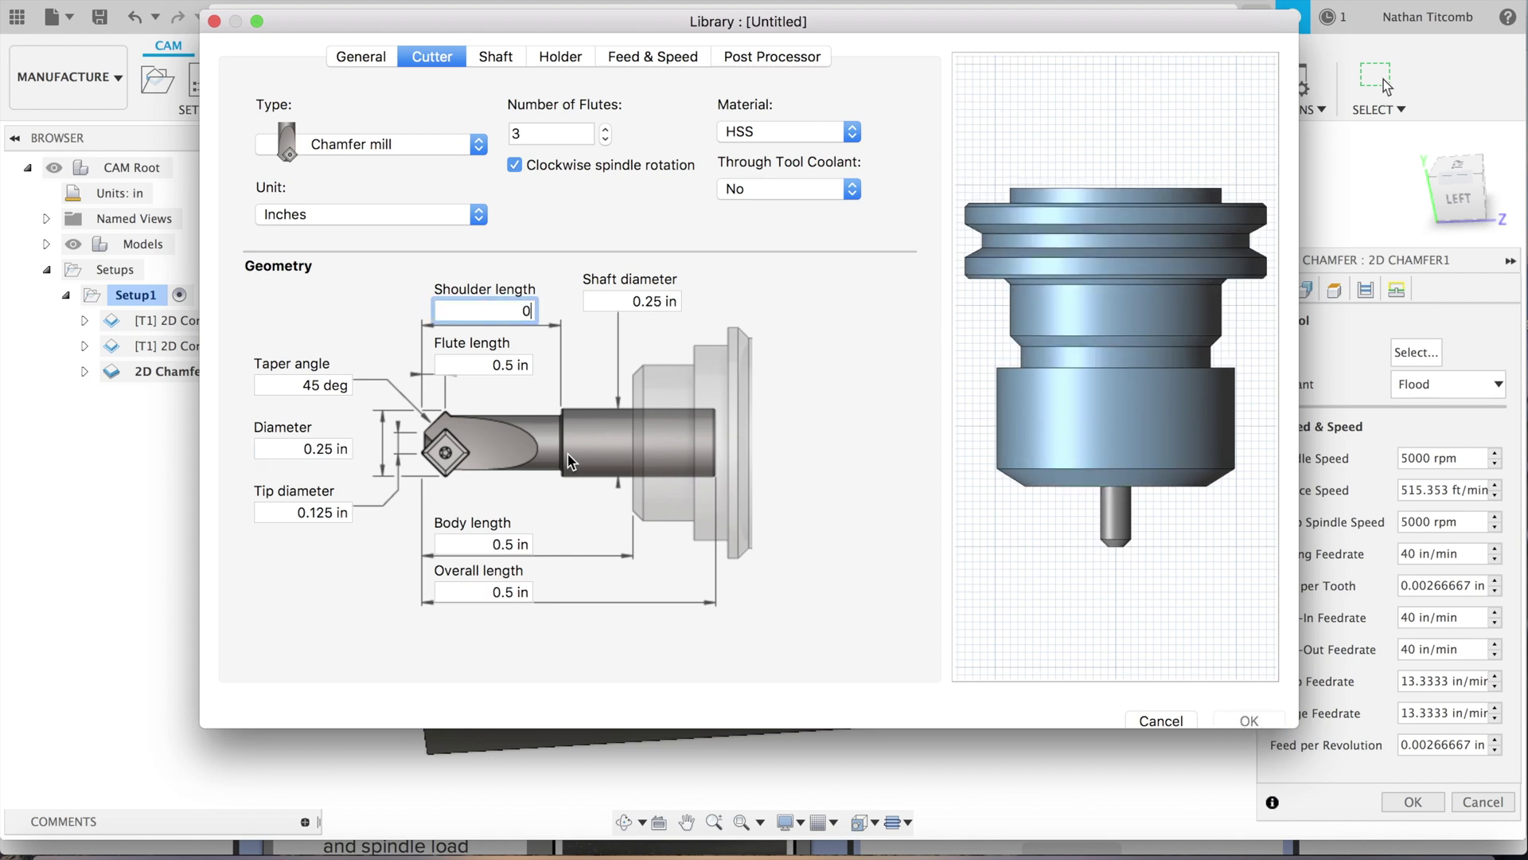
text(.005)
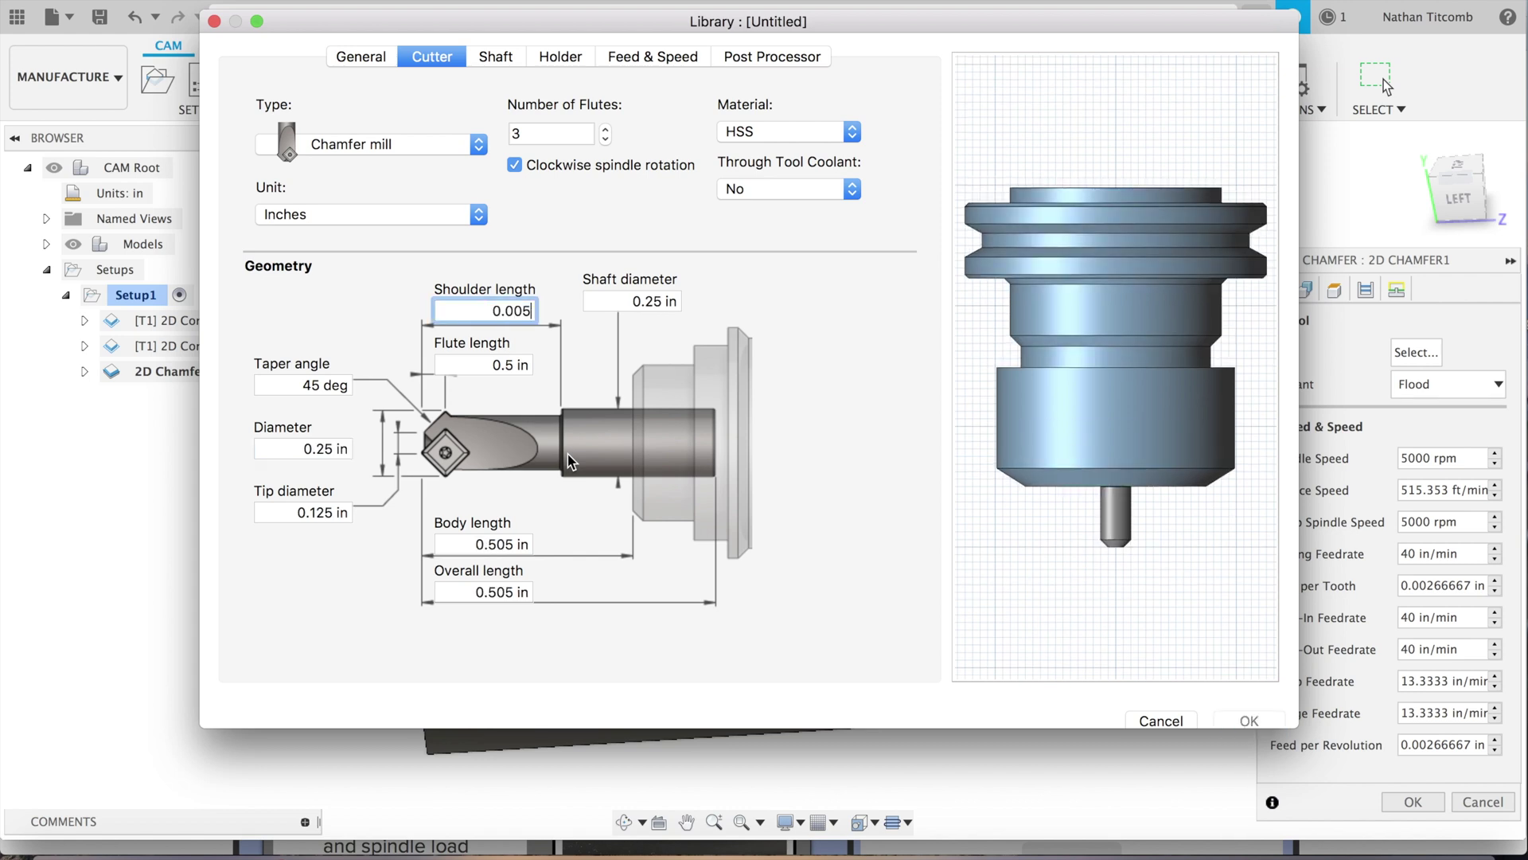
key(BackSpace)
text(1)
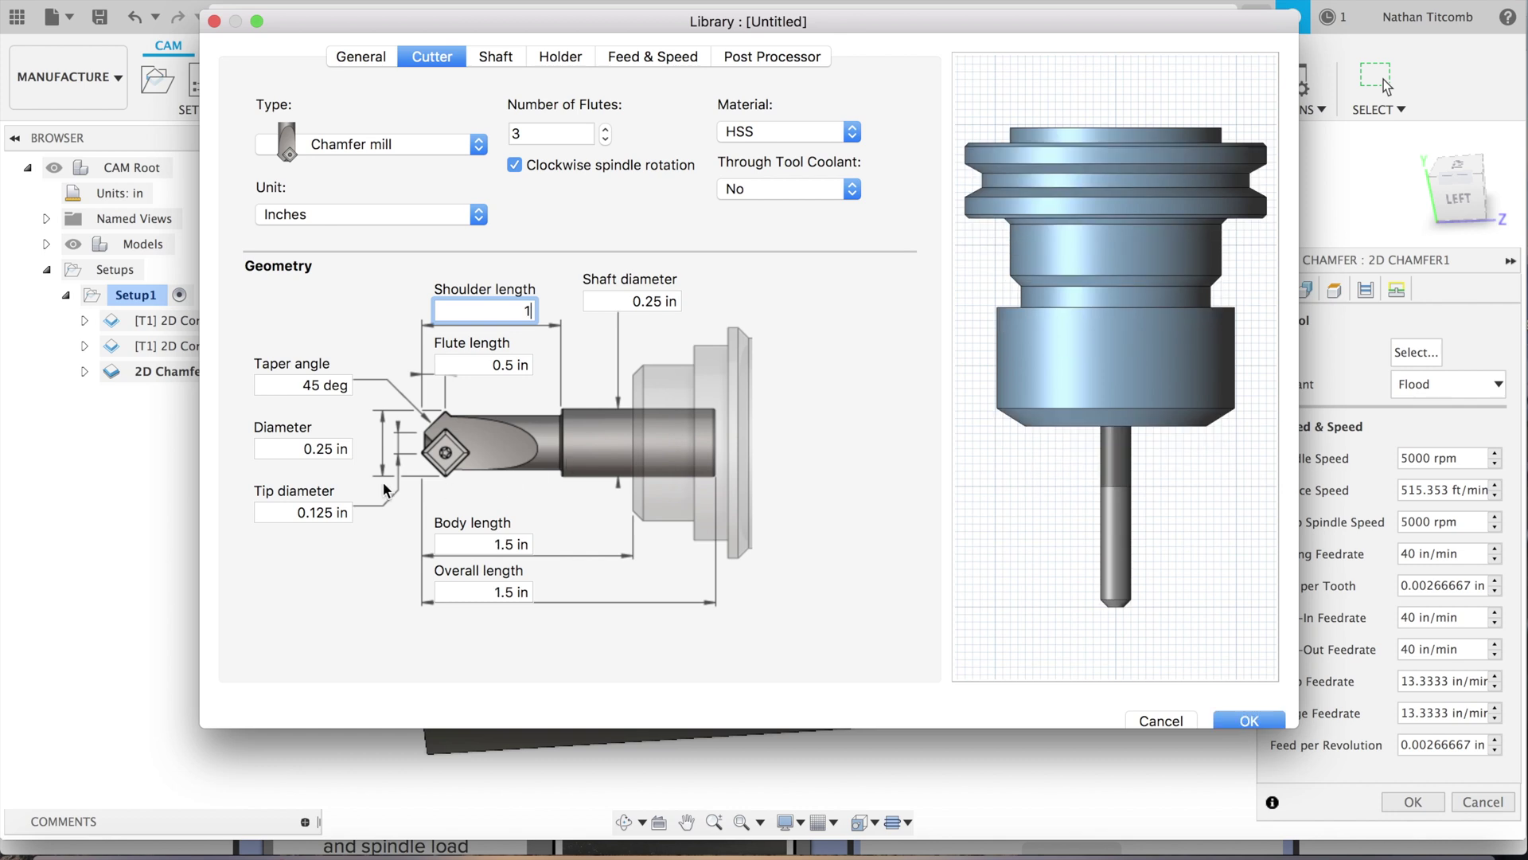
click(288, 510)
text(0.005)
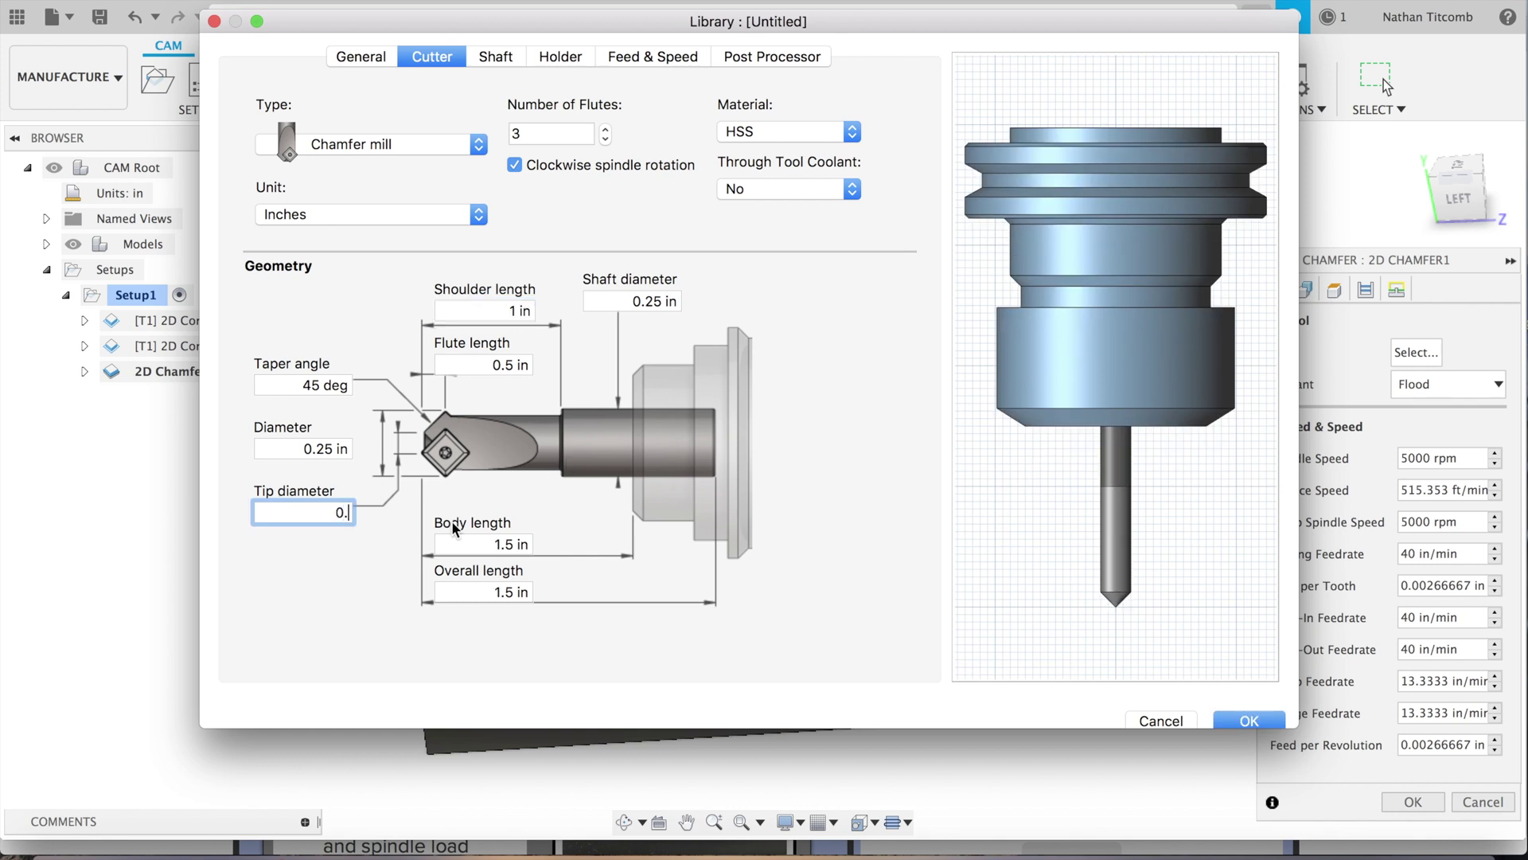
click(1249, 720)
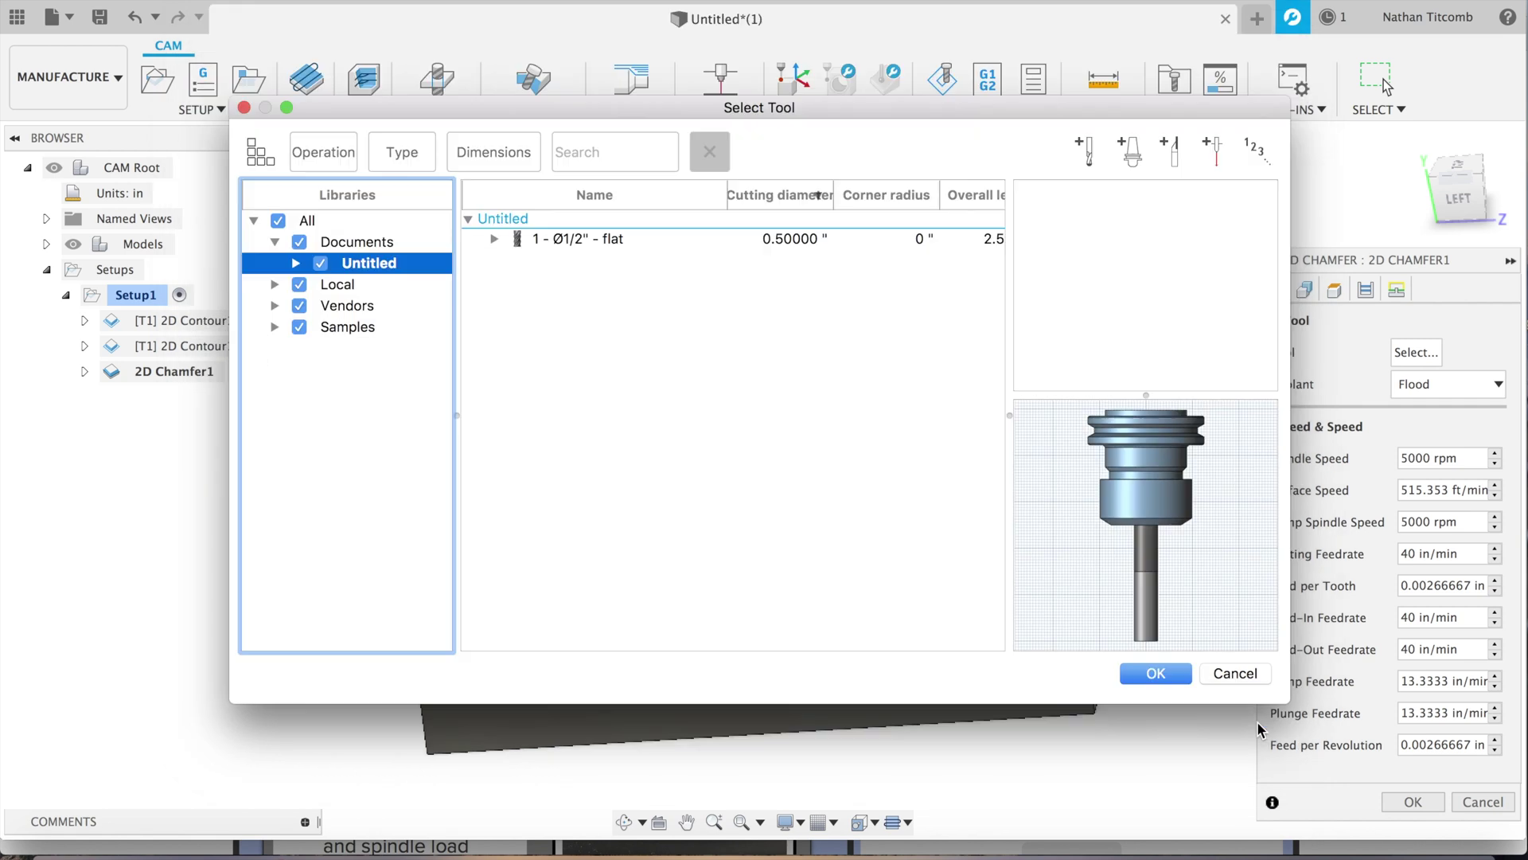
click(1167, 670)
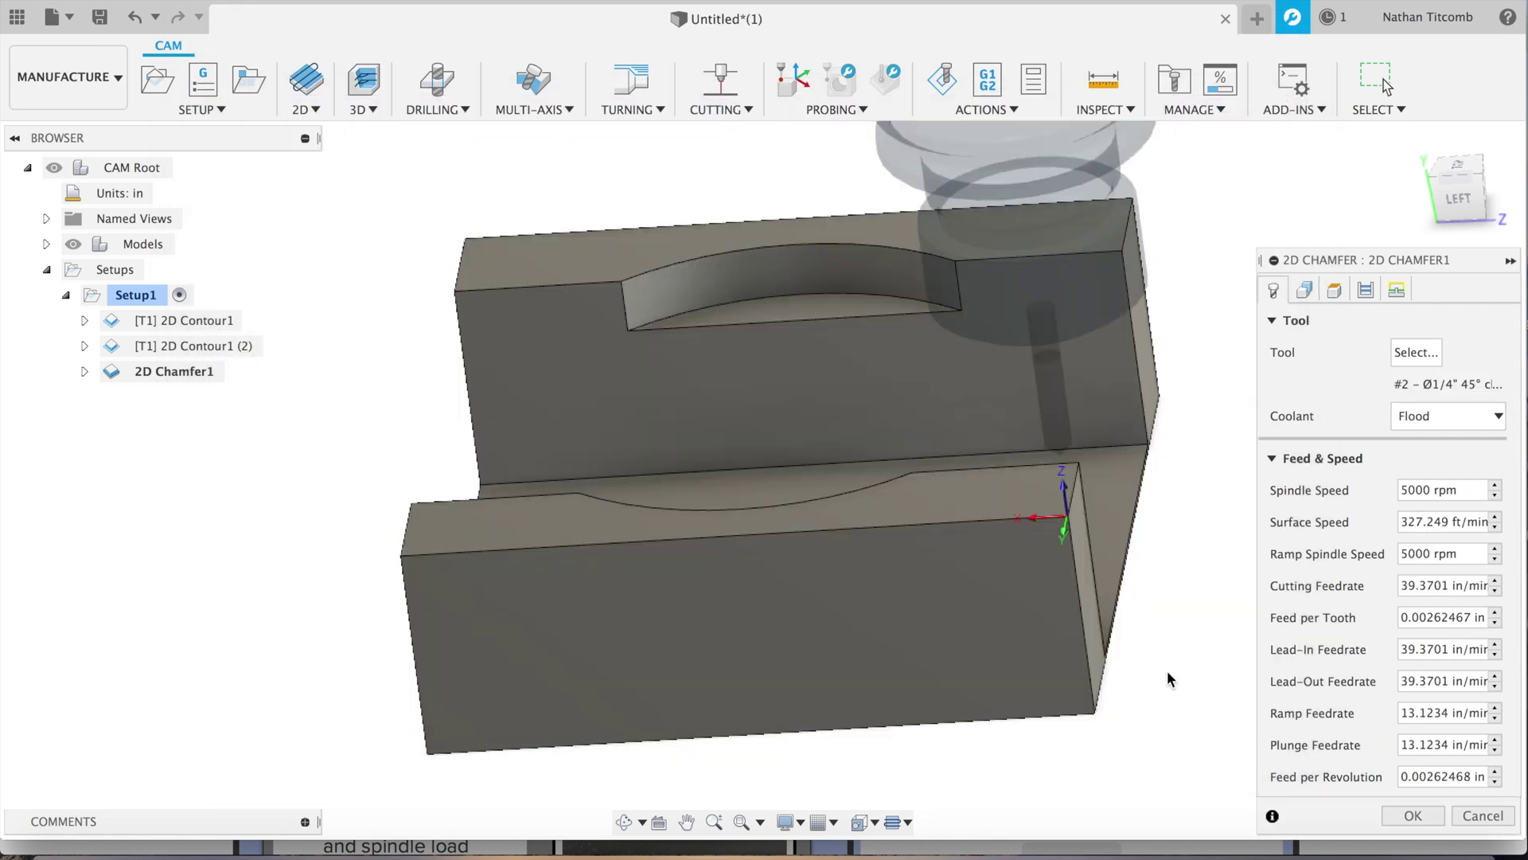
Step: In the calculator, enter 0.25 in tool diameter and 500 SFM cutting speed
click(183, 850)
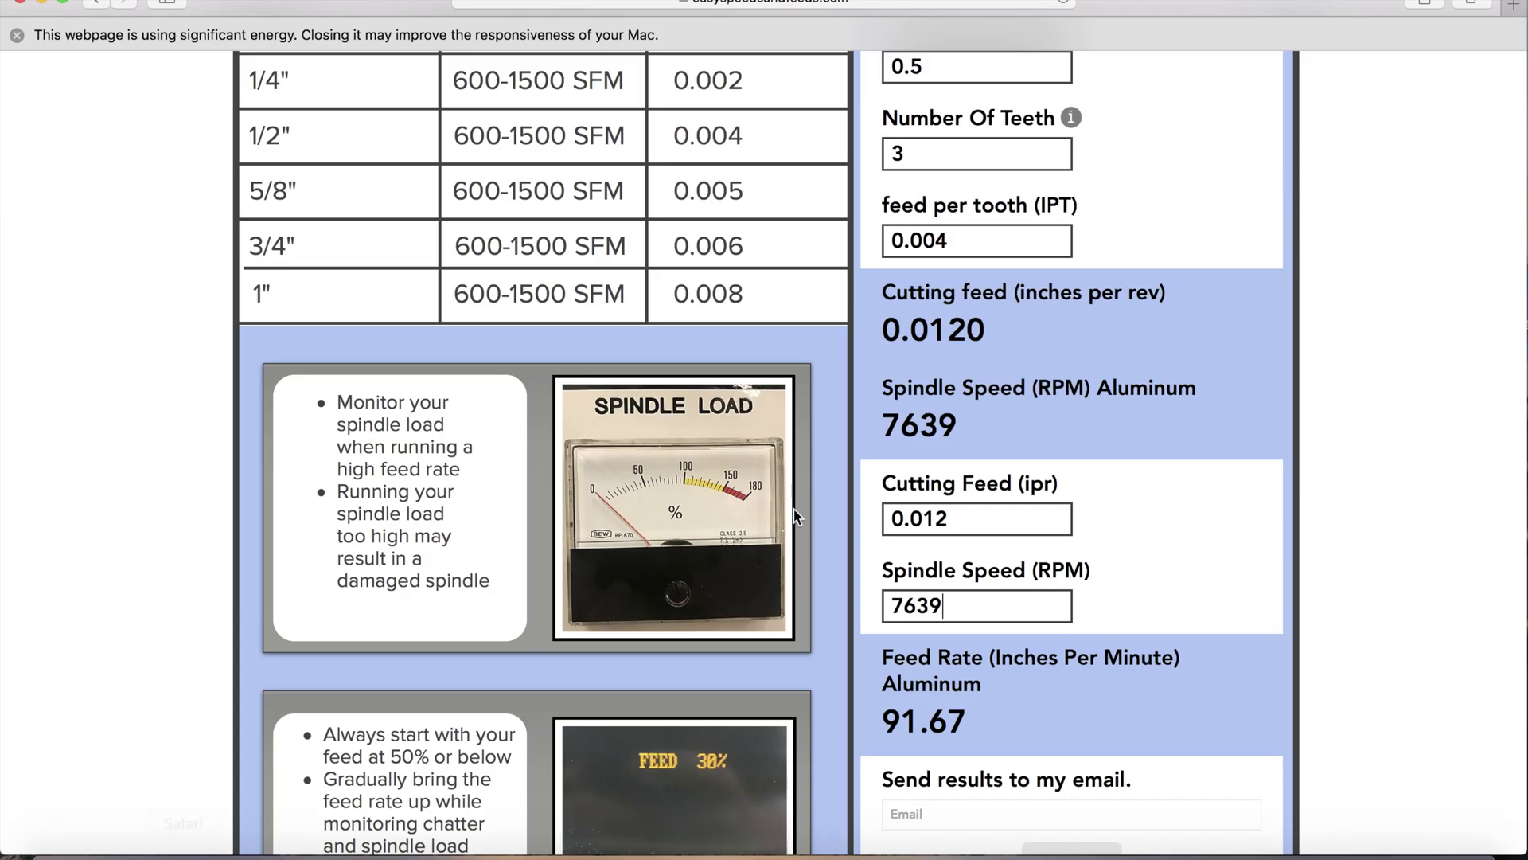
scroll(1196, 471, up, 10)
scroll(1196, 471, down, 3)
scroll(1195, 476, up, 1)
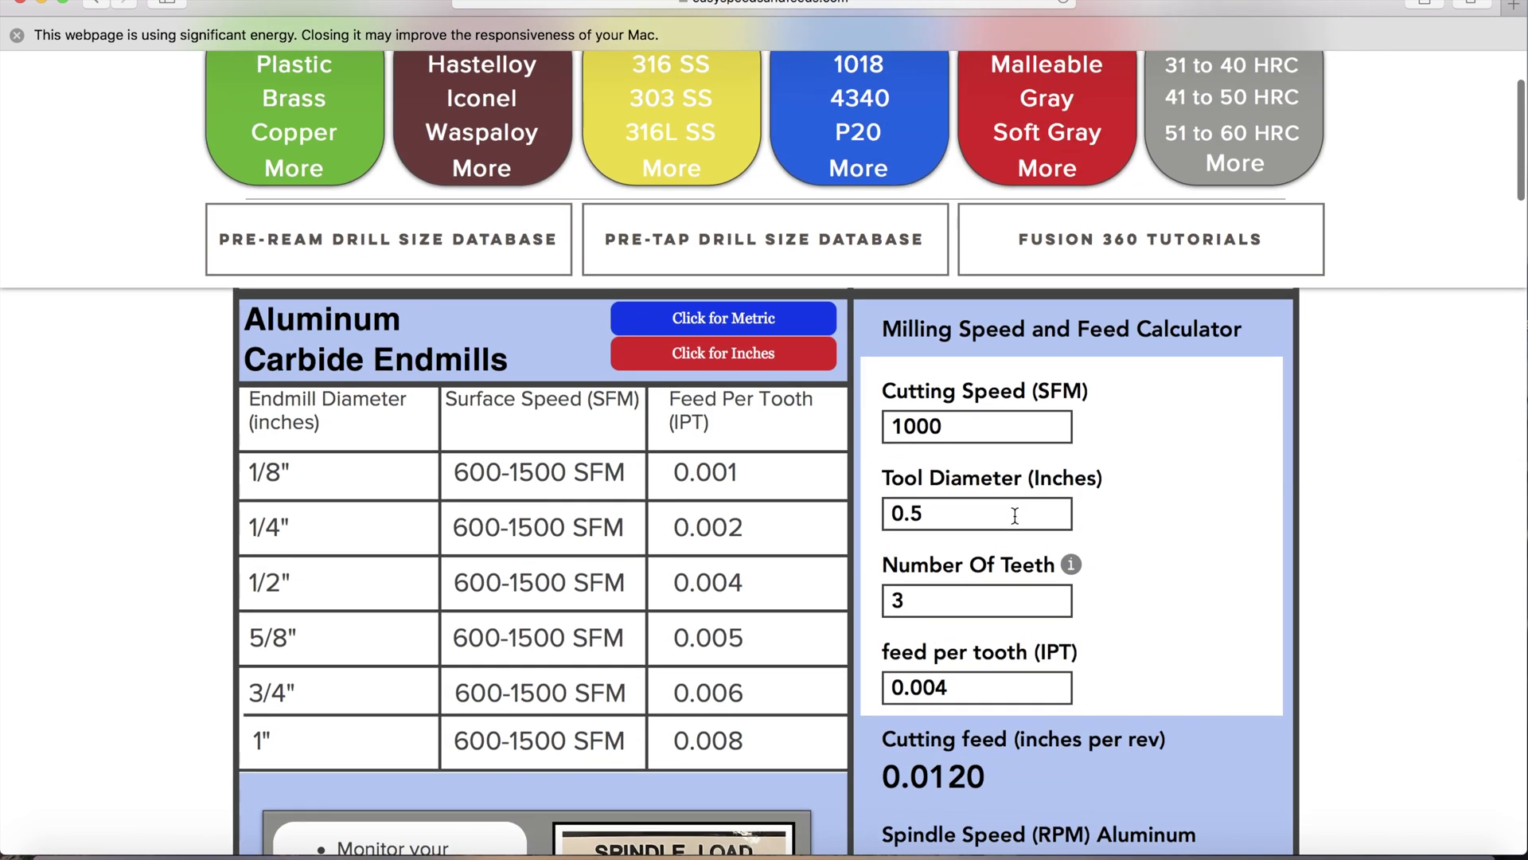
text(5)
scroll(1012, 514, down, 3)
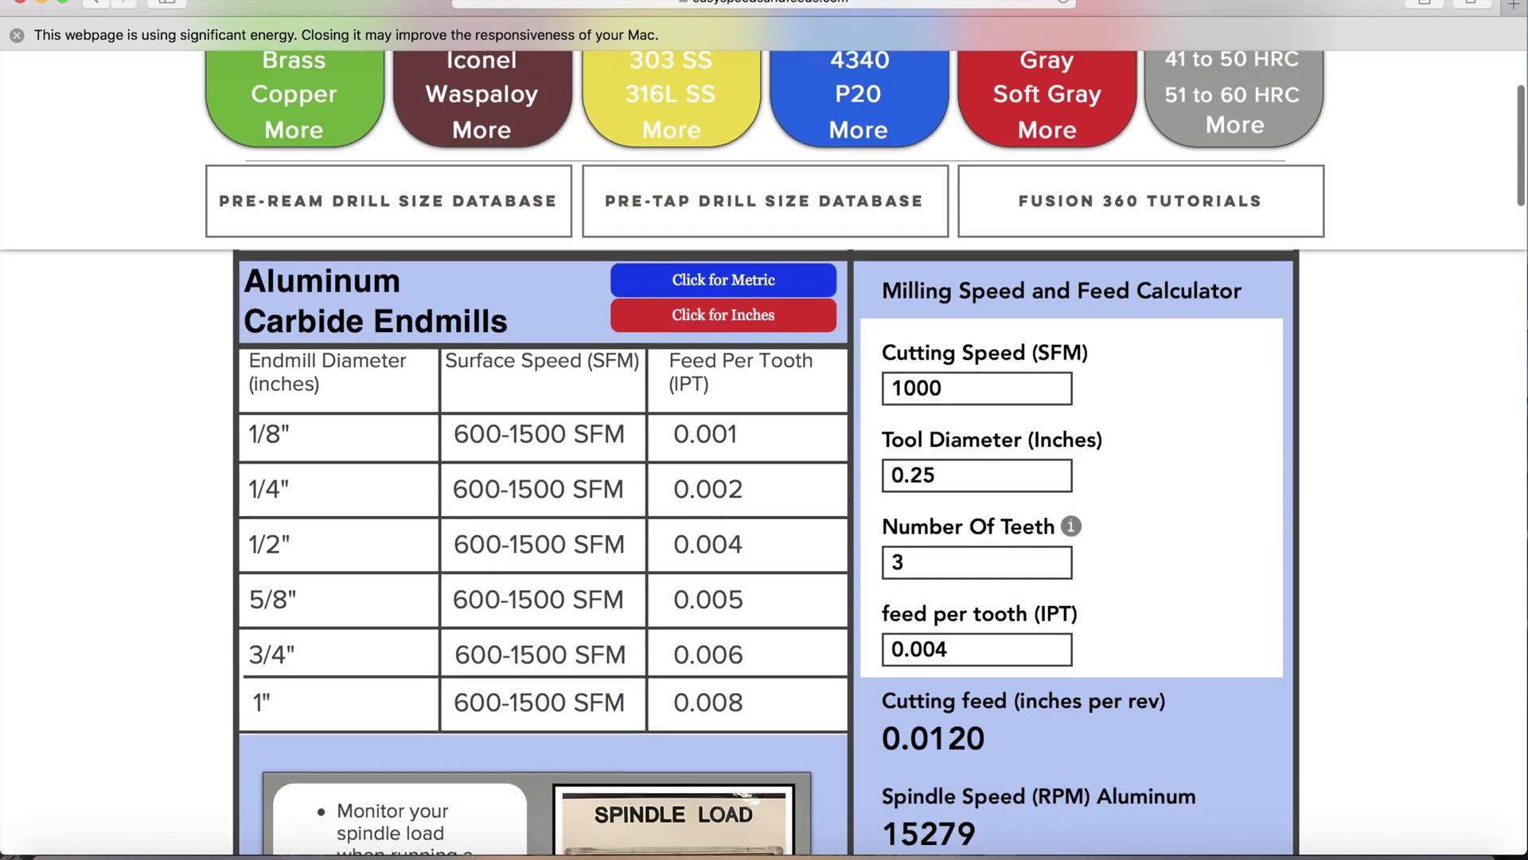
drag(980, 301, 824, 306)
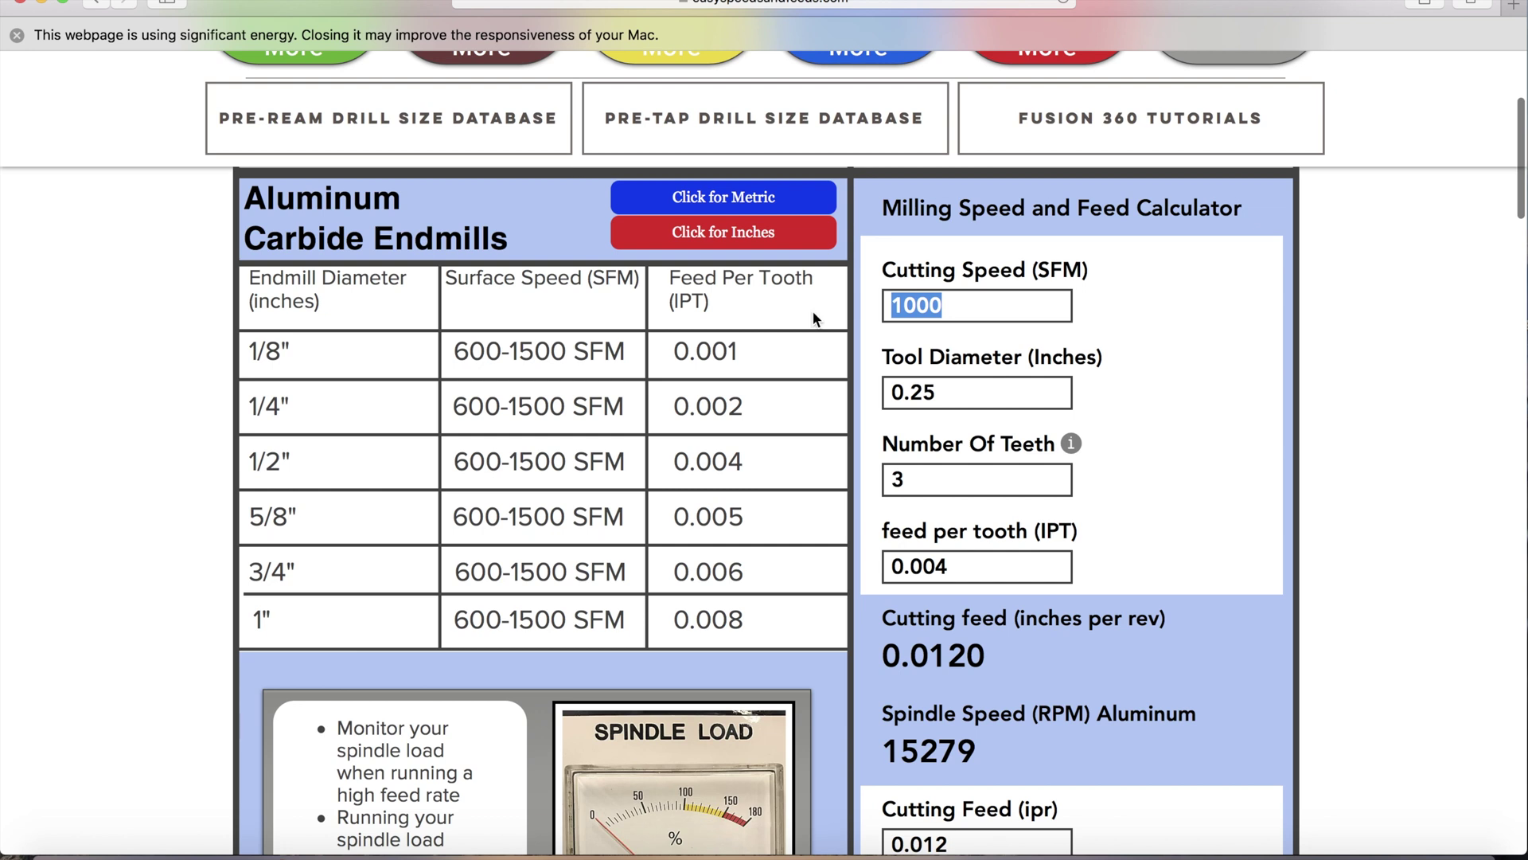
text(700)
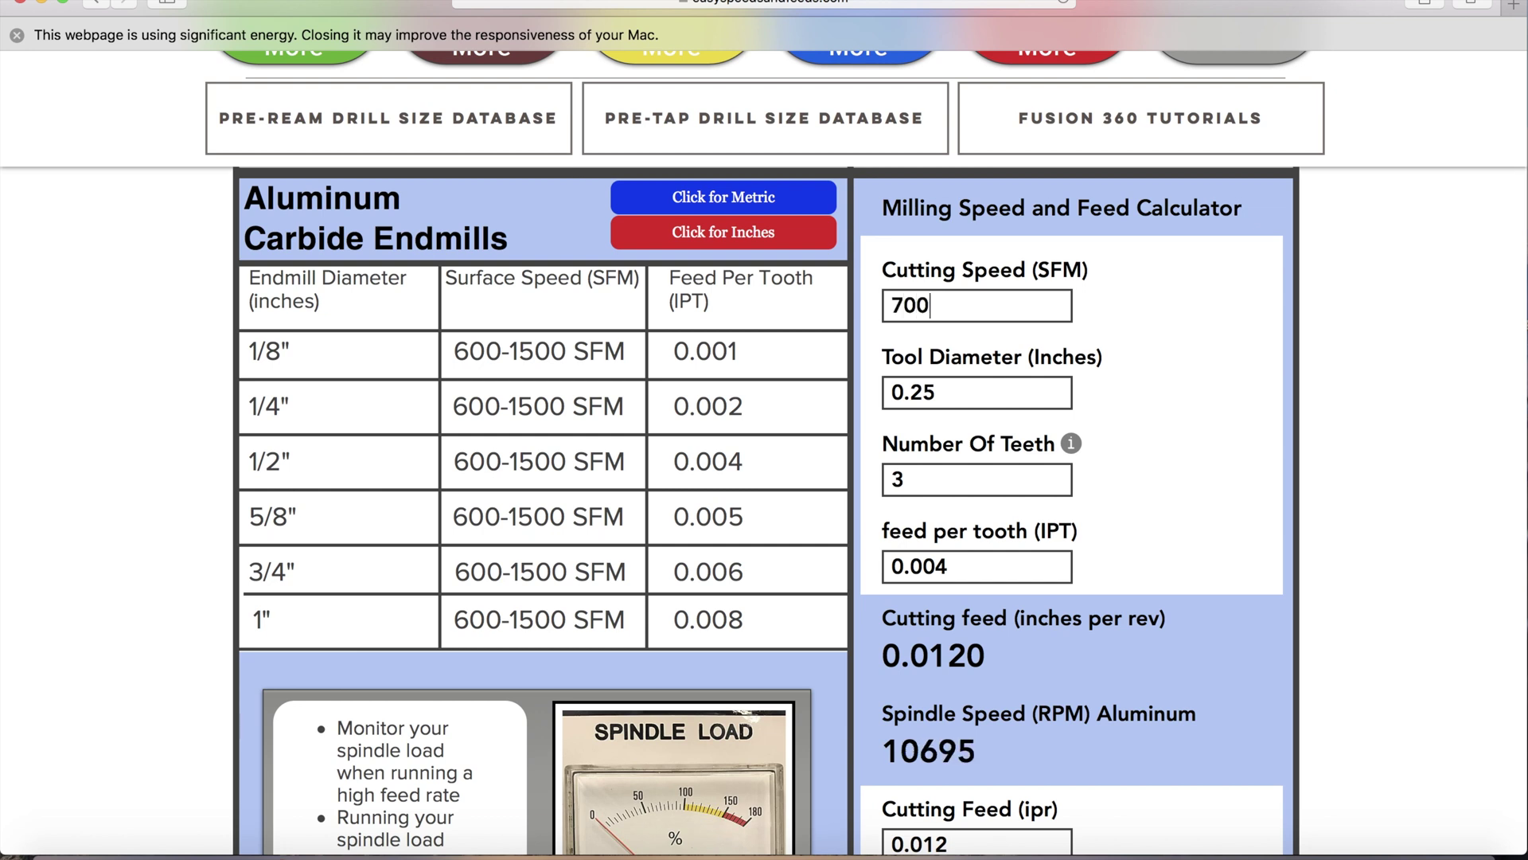
key(BackSpace)
key(BackSpace)
key(BackSpace)
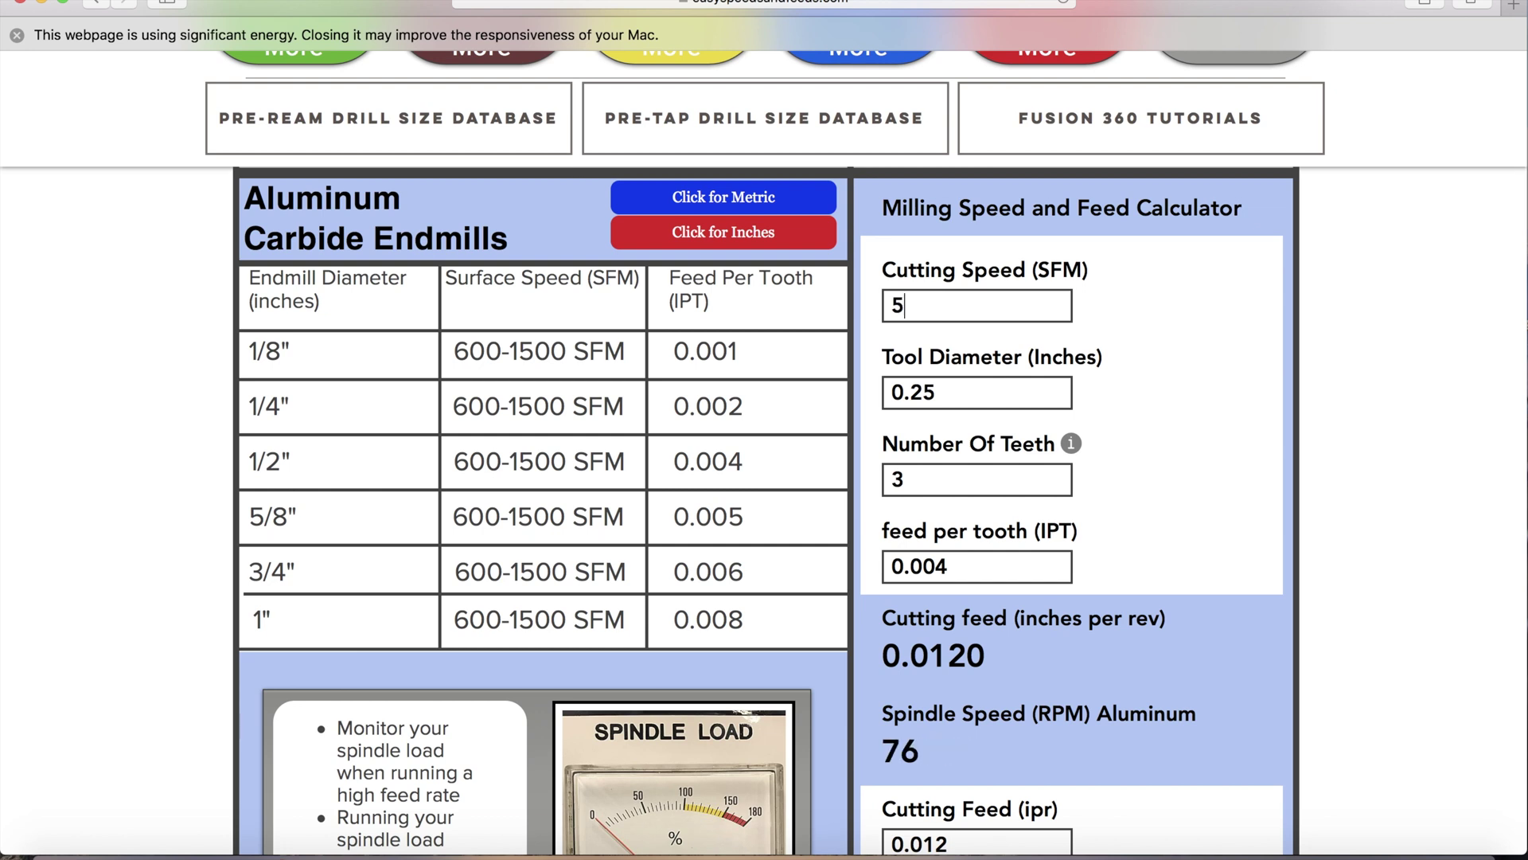
scroll(799, 328, down, 3)
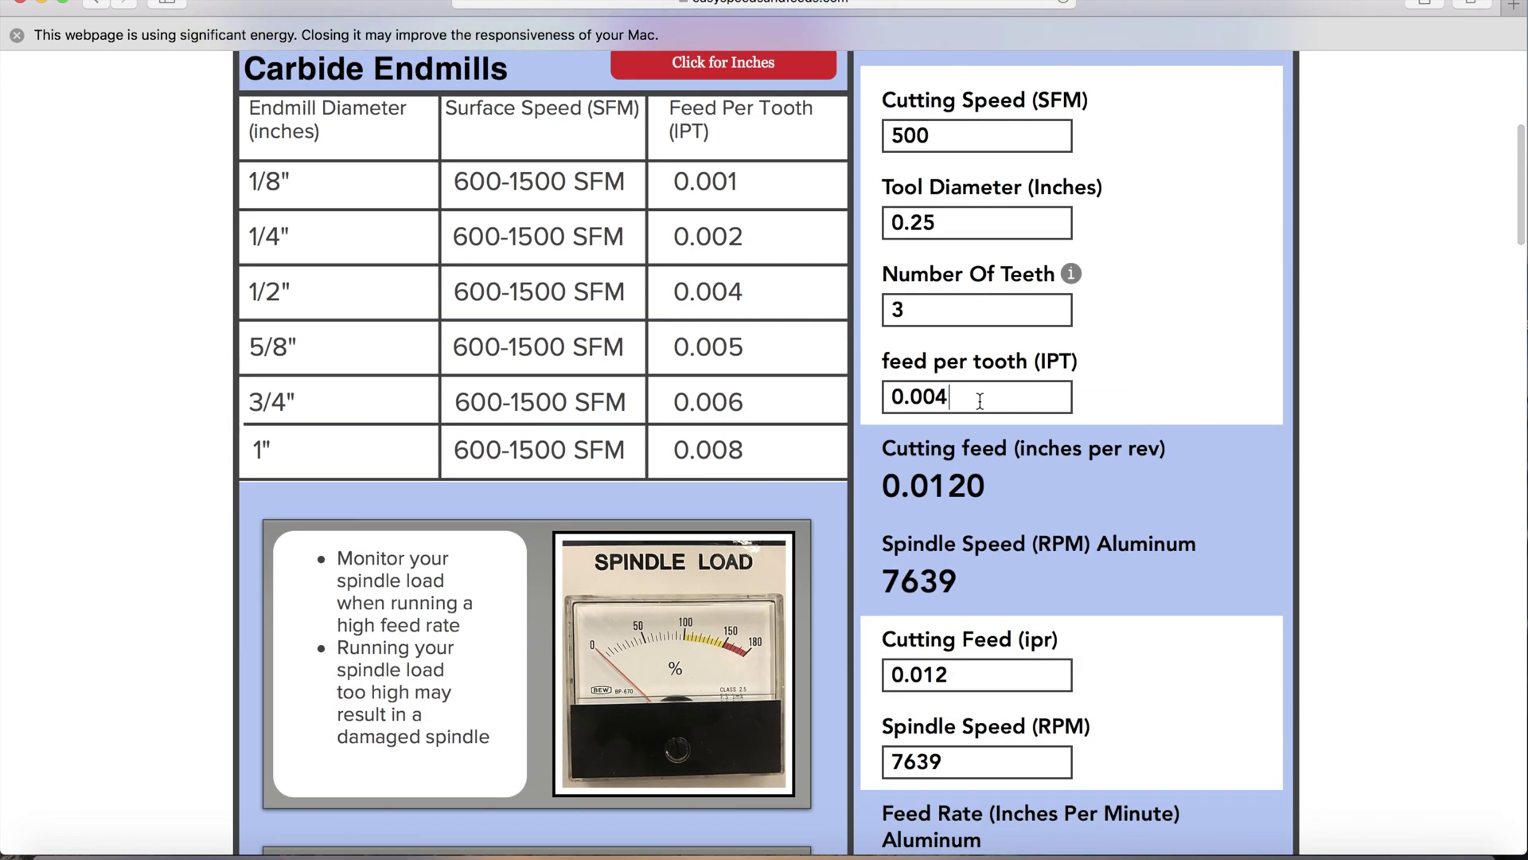
Step: Enter 0.002 IPT and 0.006 in/rev for 7639 rpm and 45.83 in/min; enter 7639 rpm in Fusion
text(0.00)
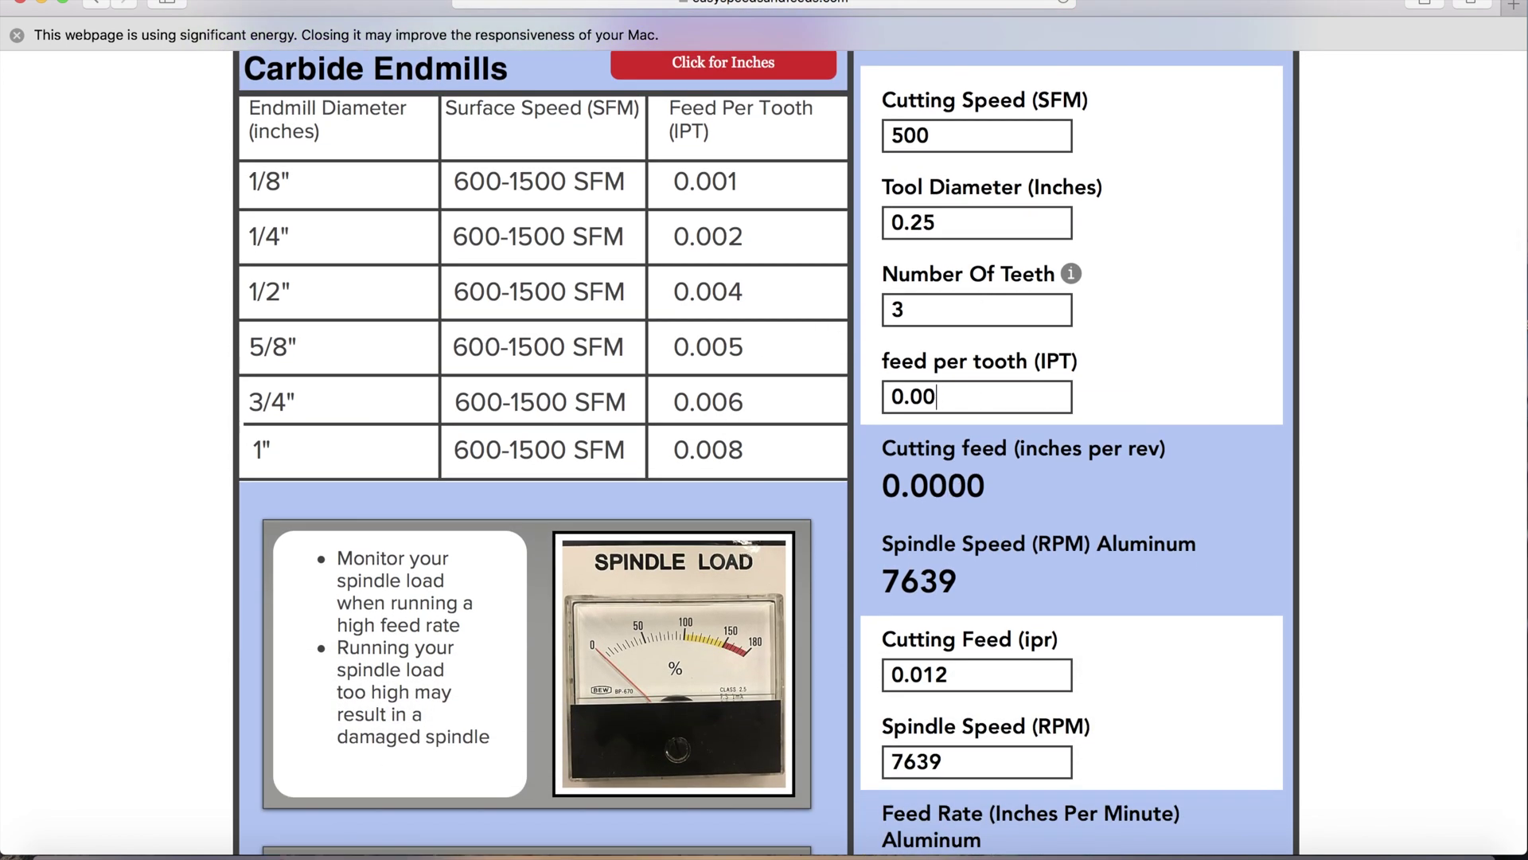
text(2)
scroll(844, 623, down, 2)
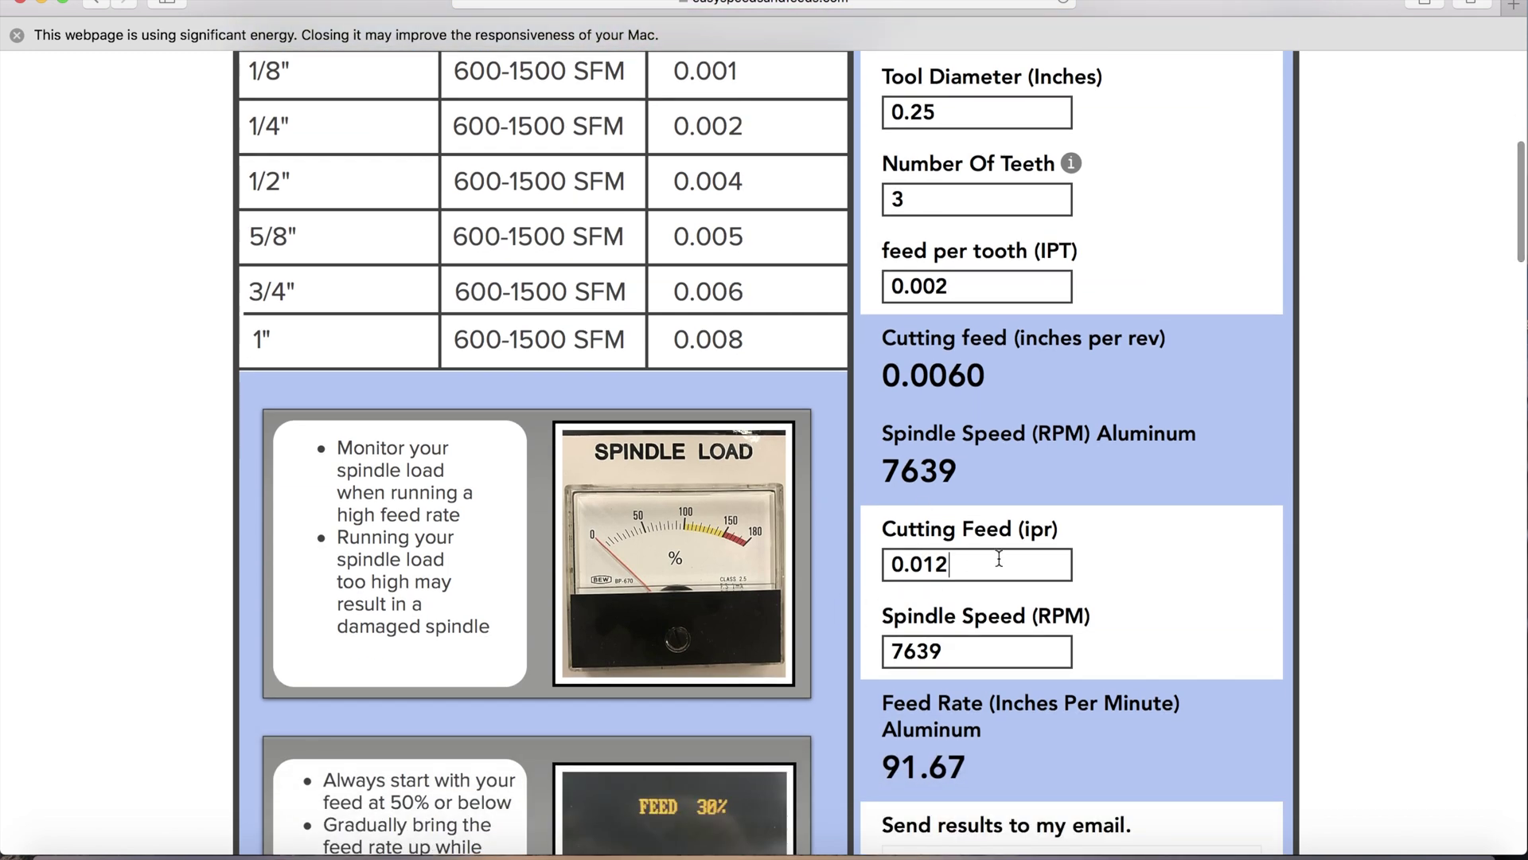
key(BackSpace)
key(BackSpace)
text(0)
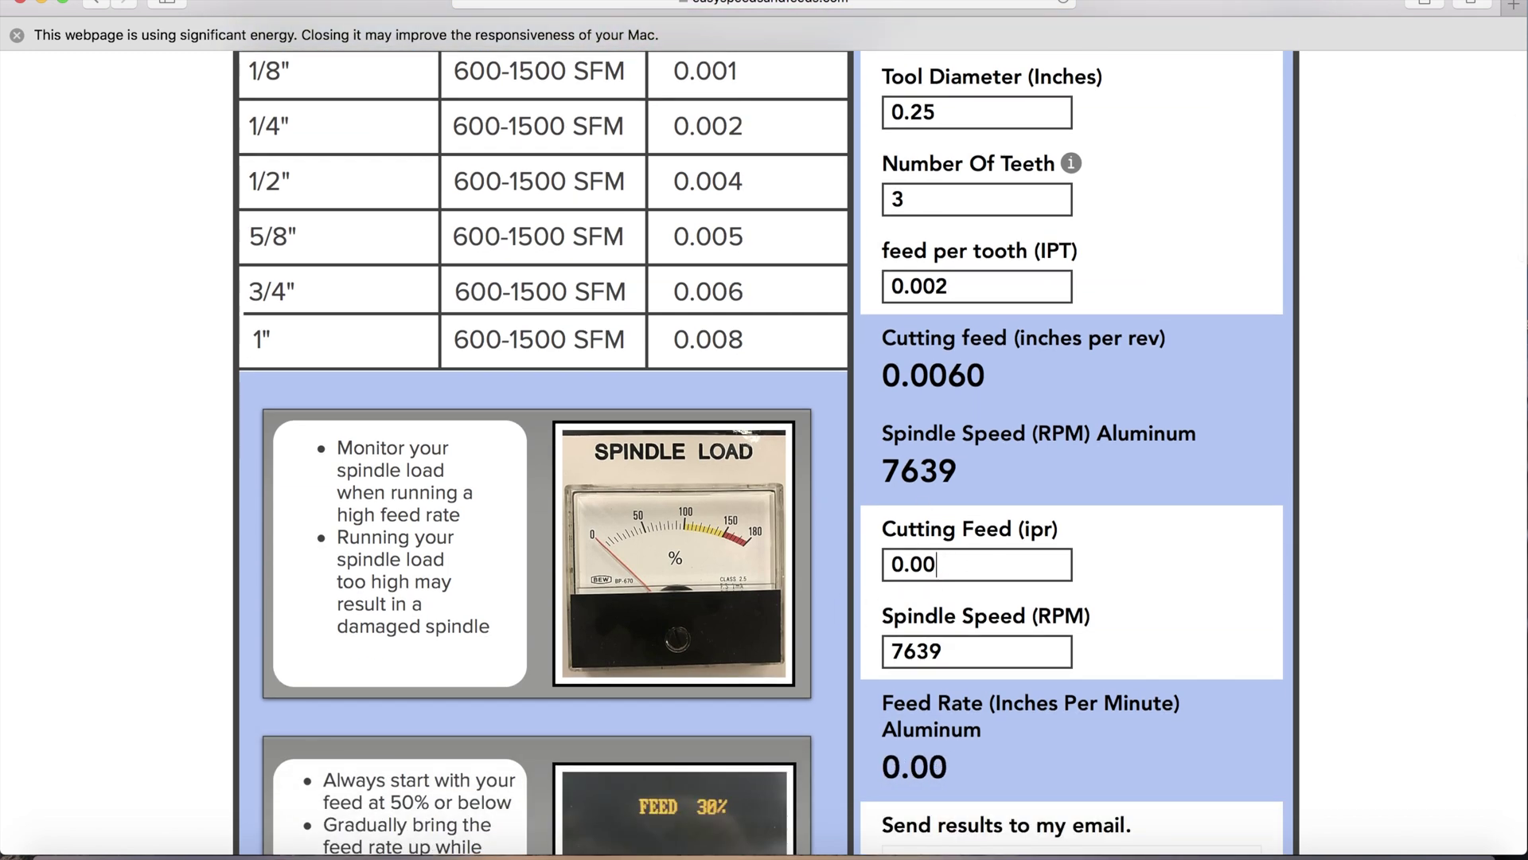
text(6)
scroll(882, 428, down, 1)
scroll(995, 645, down, 3)
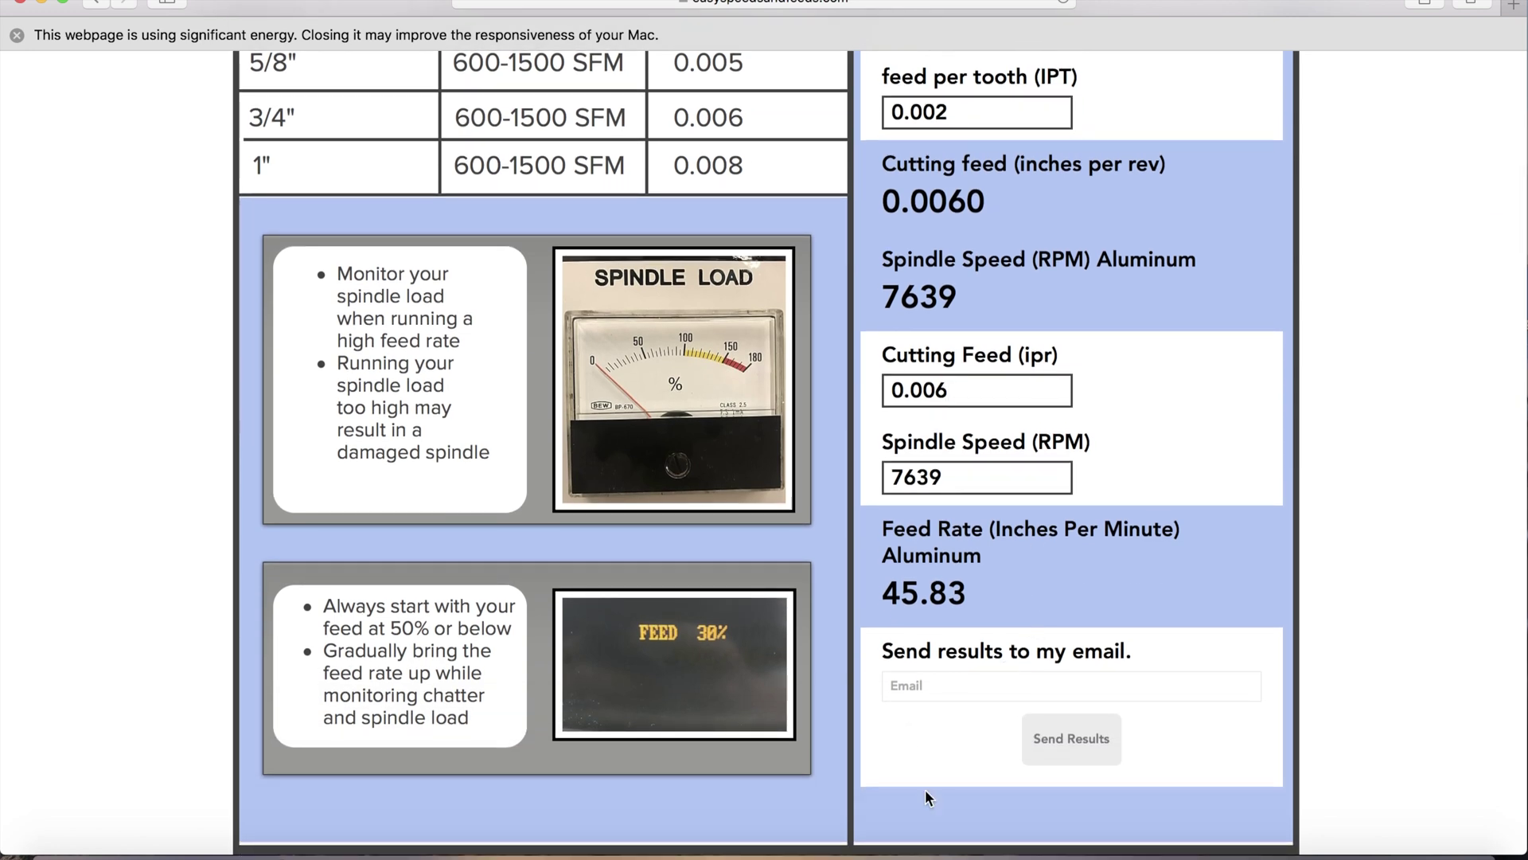
click(921, 840)
drag(1462, 490, 1291, 494)
text(7)
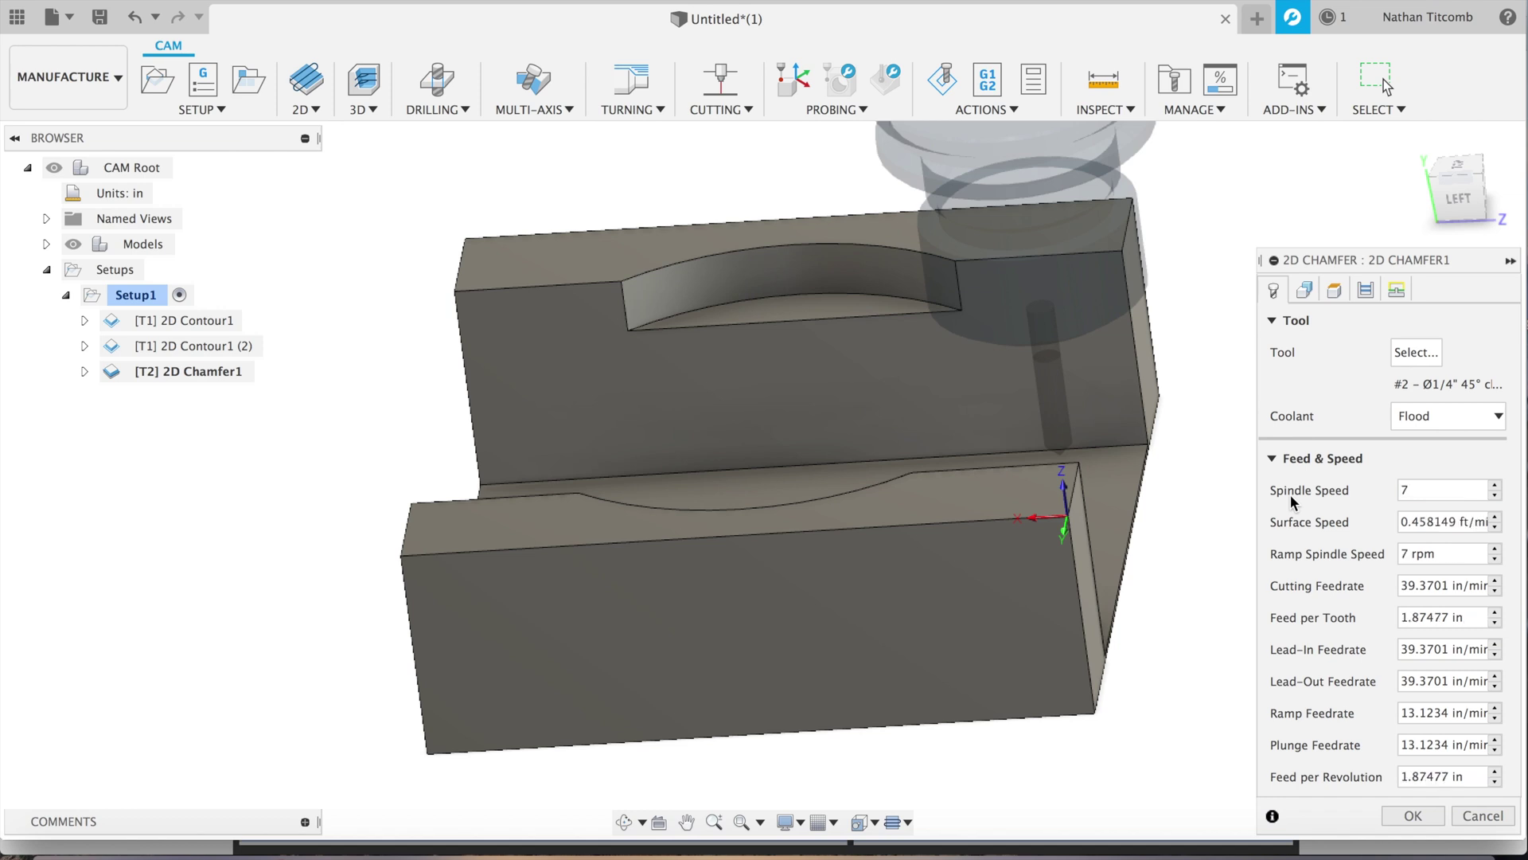
text(639)
Step: Give 2D Chamfer1 45 in/min cutting, lead and ramp feeds at 7639 rpm, and generate the toolpath
key(Tab)
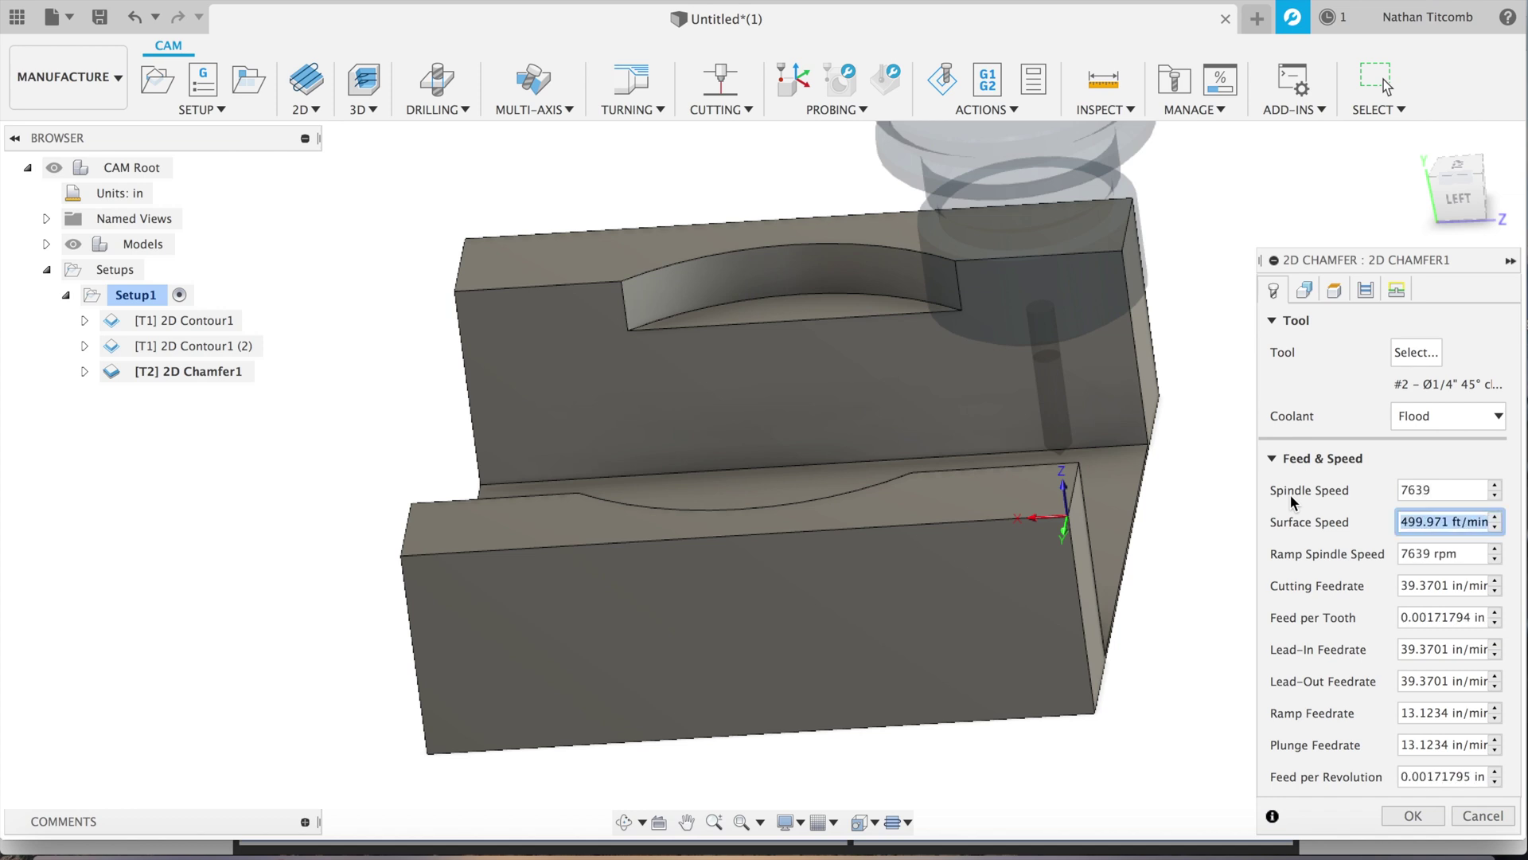
key(Tab)
key(Tab)
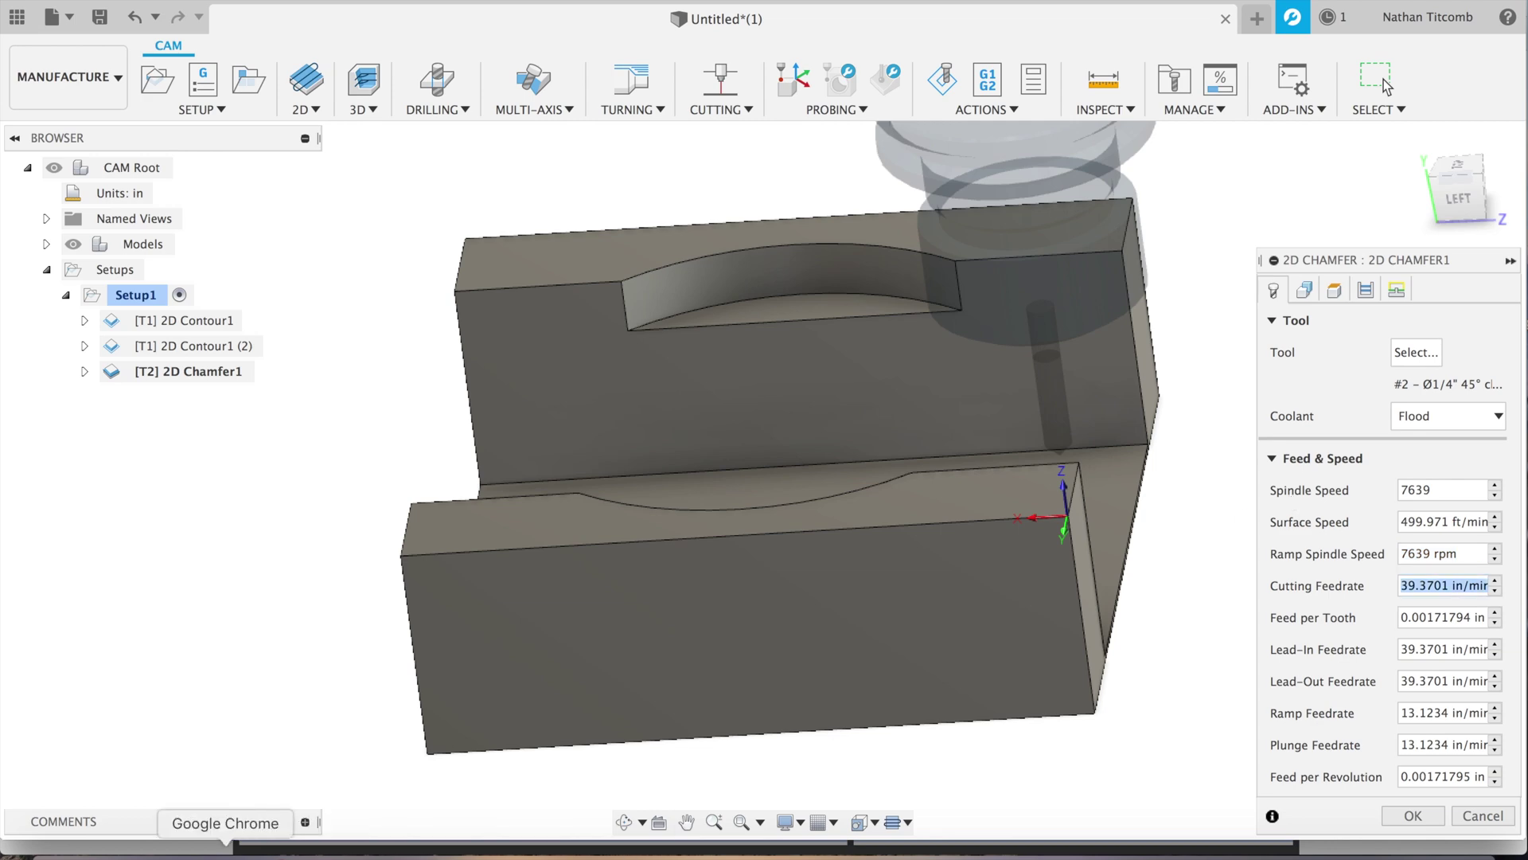
click(223, 843)
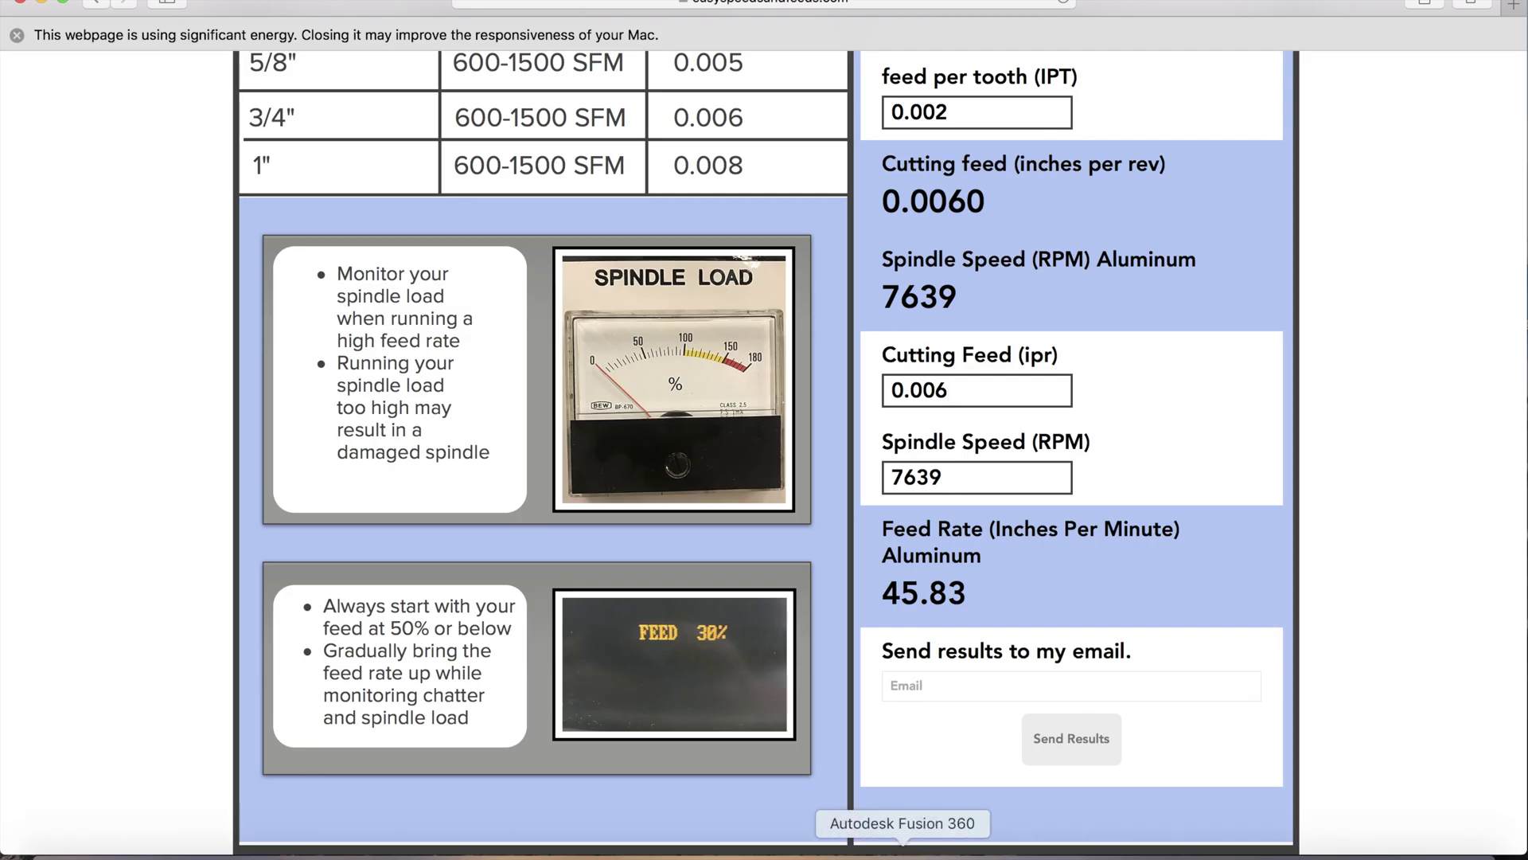
click(894, 846)
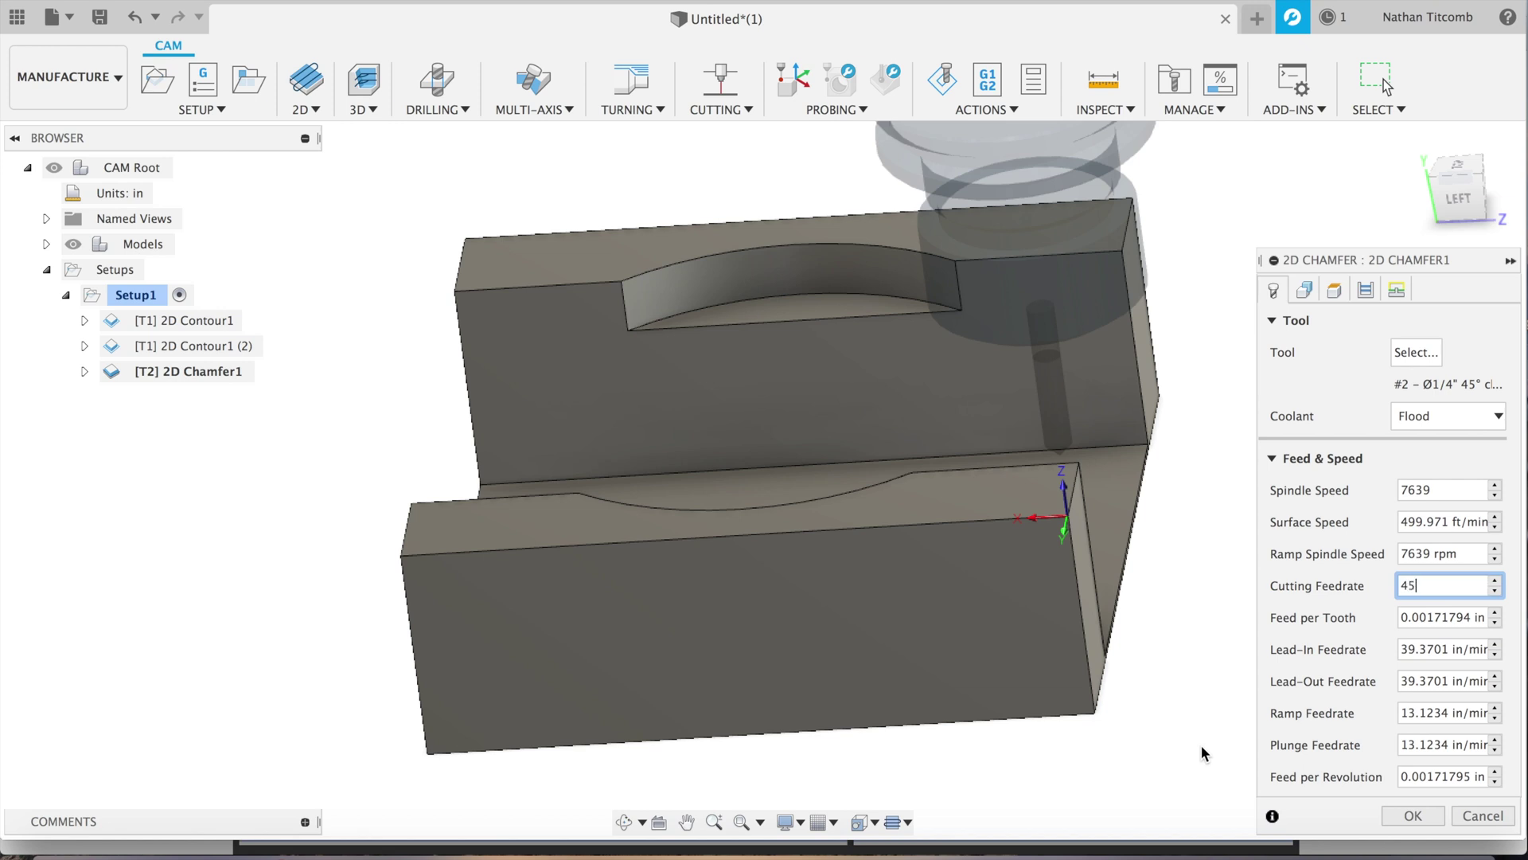
key(Tab)
key(Tab)
text(4)
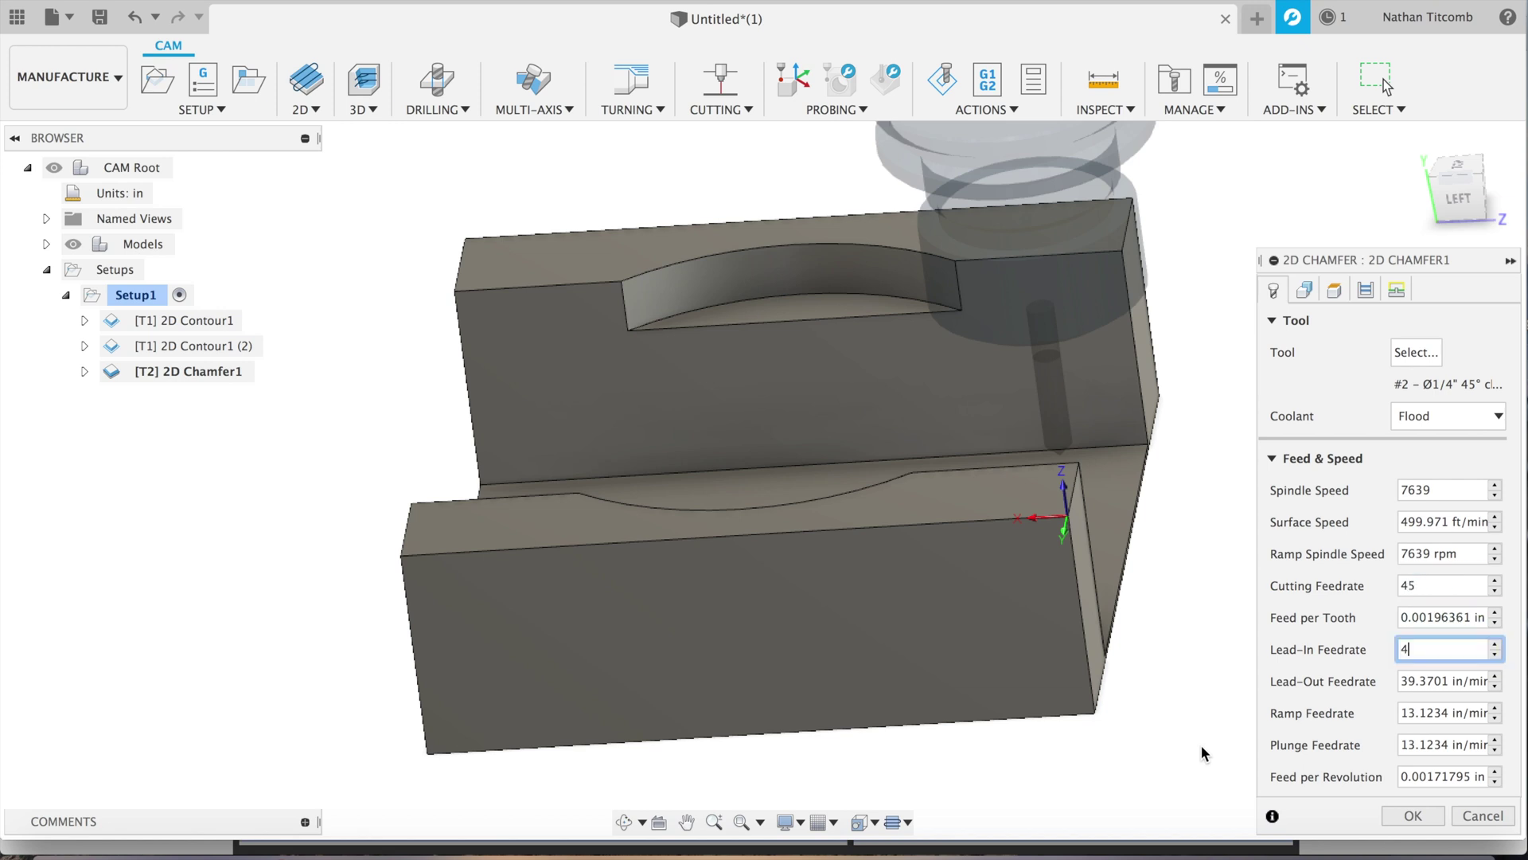
text(5)
key(Tab)
key(Tab)
text(45)
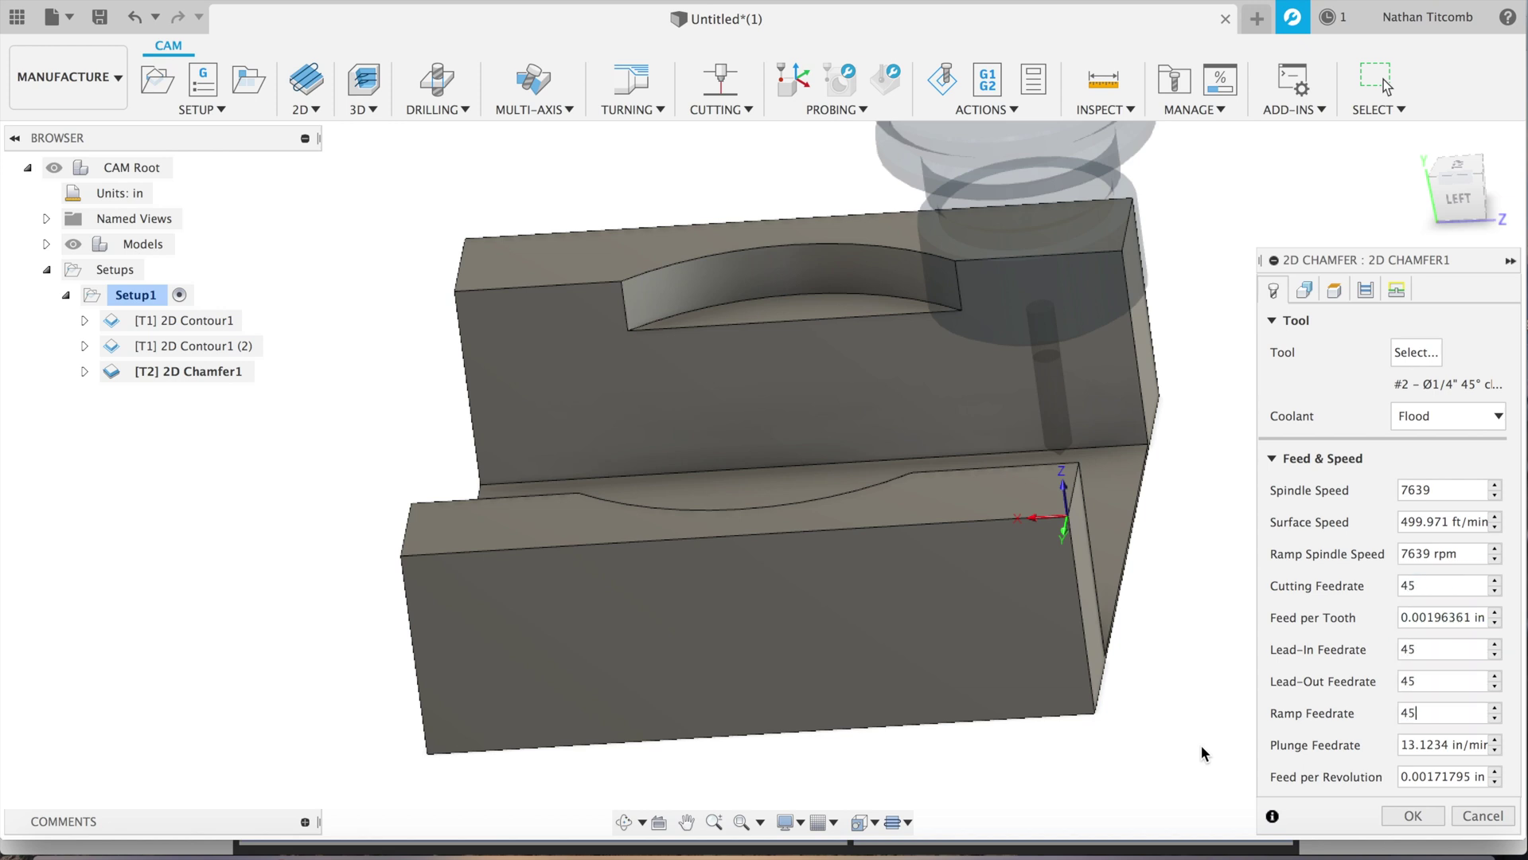
key(Tab)
click(1413, 815)
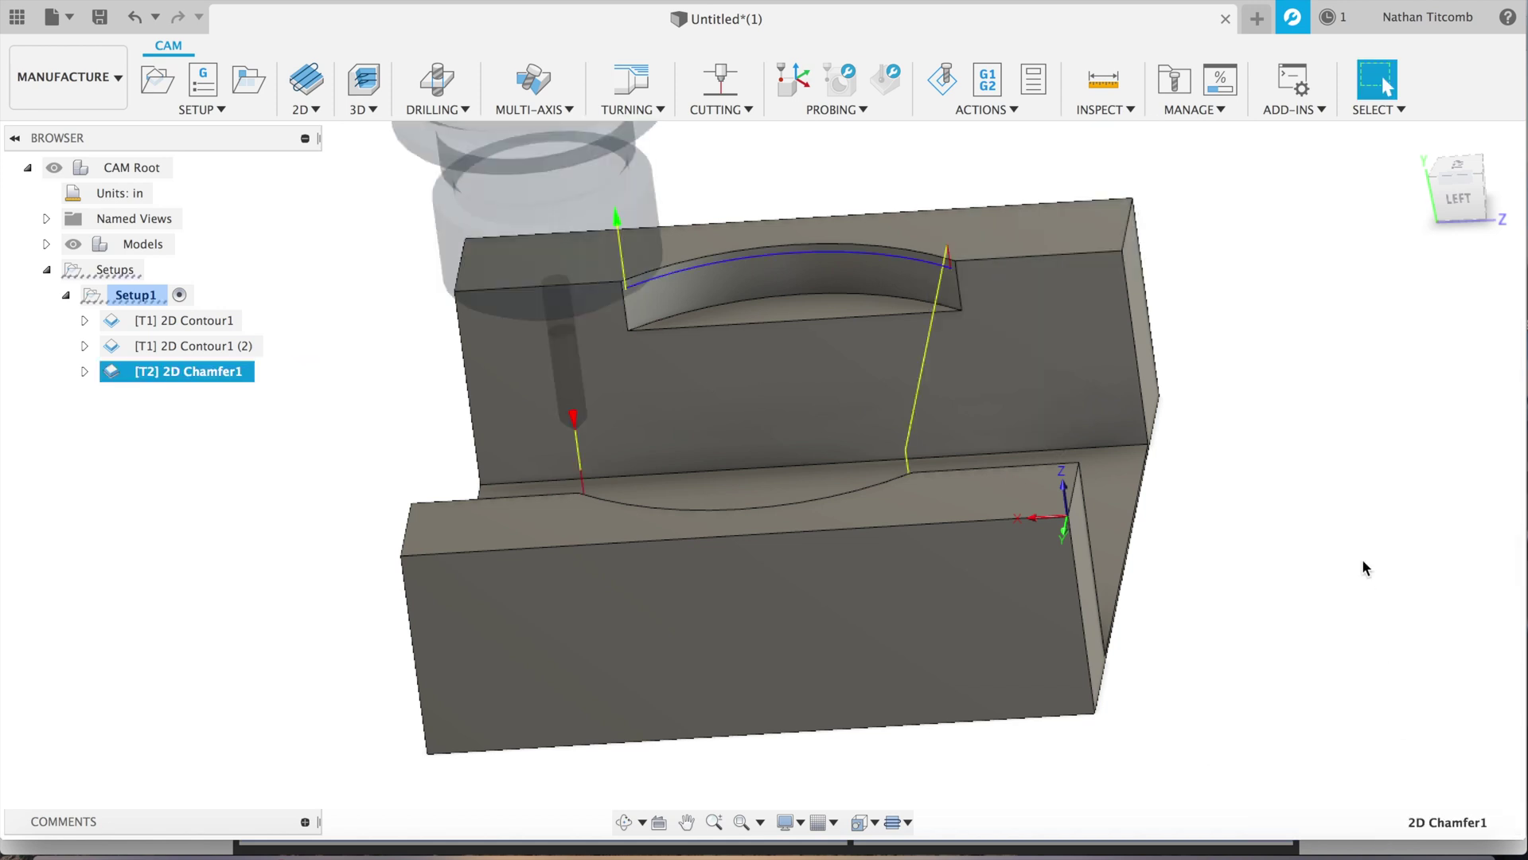
Step: View the chamfer toolpath from the back and from above, then select Setup1
drag(1467, 193, 1437, 229)
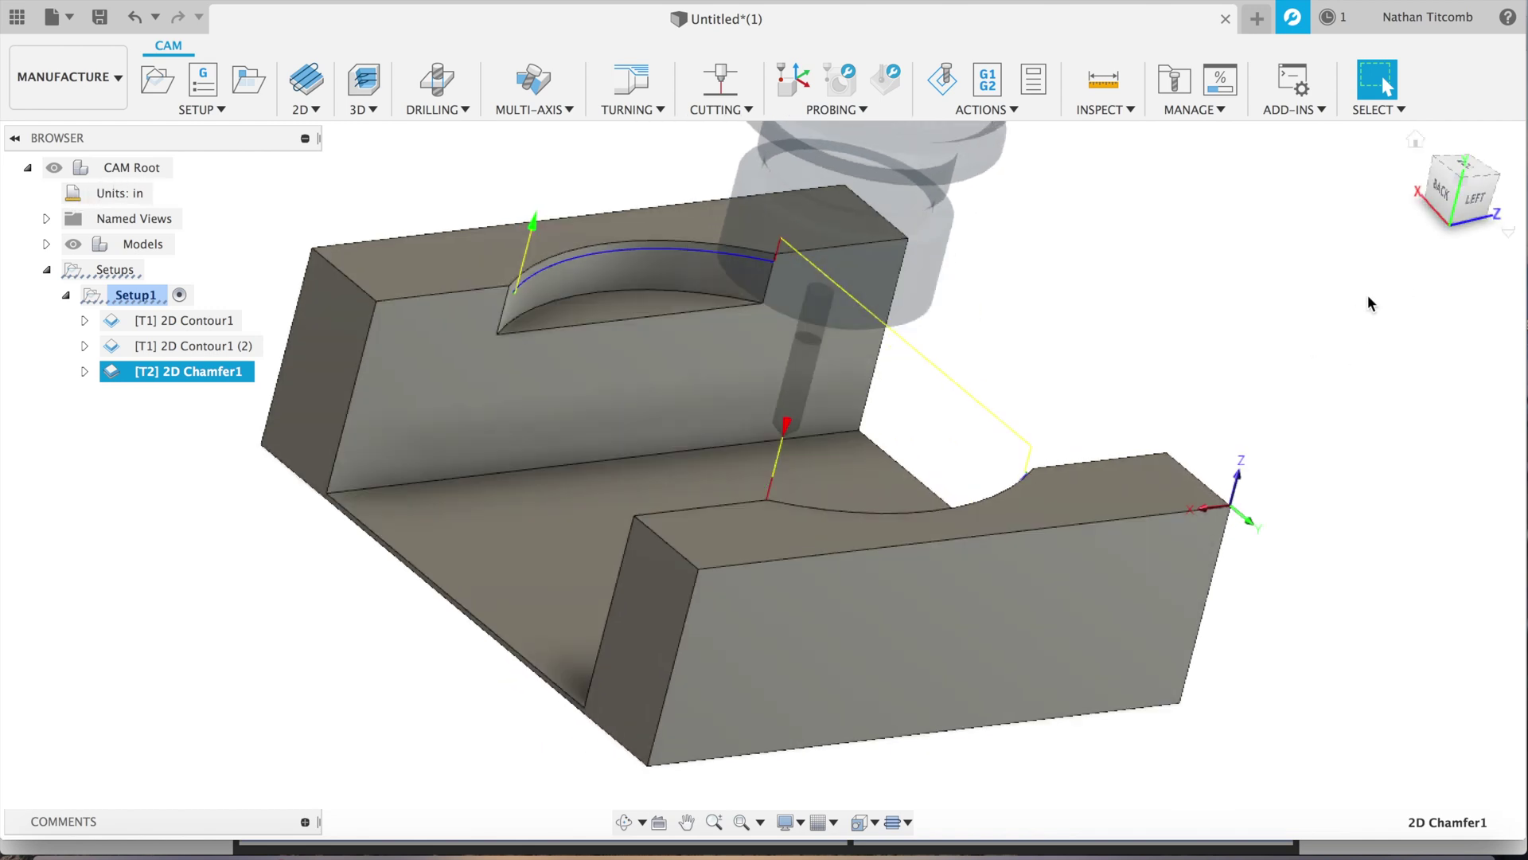
mouse_move(762, 478)
shift+middle_down()
mouse_move(1515, 194)
mouse_move(1449, 211)
mouse_move(1417, 275)
mouse_move(1373, 253)
shift+middle_up()
click(137, 295)
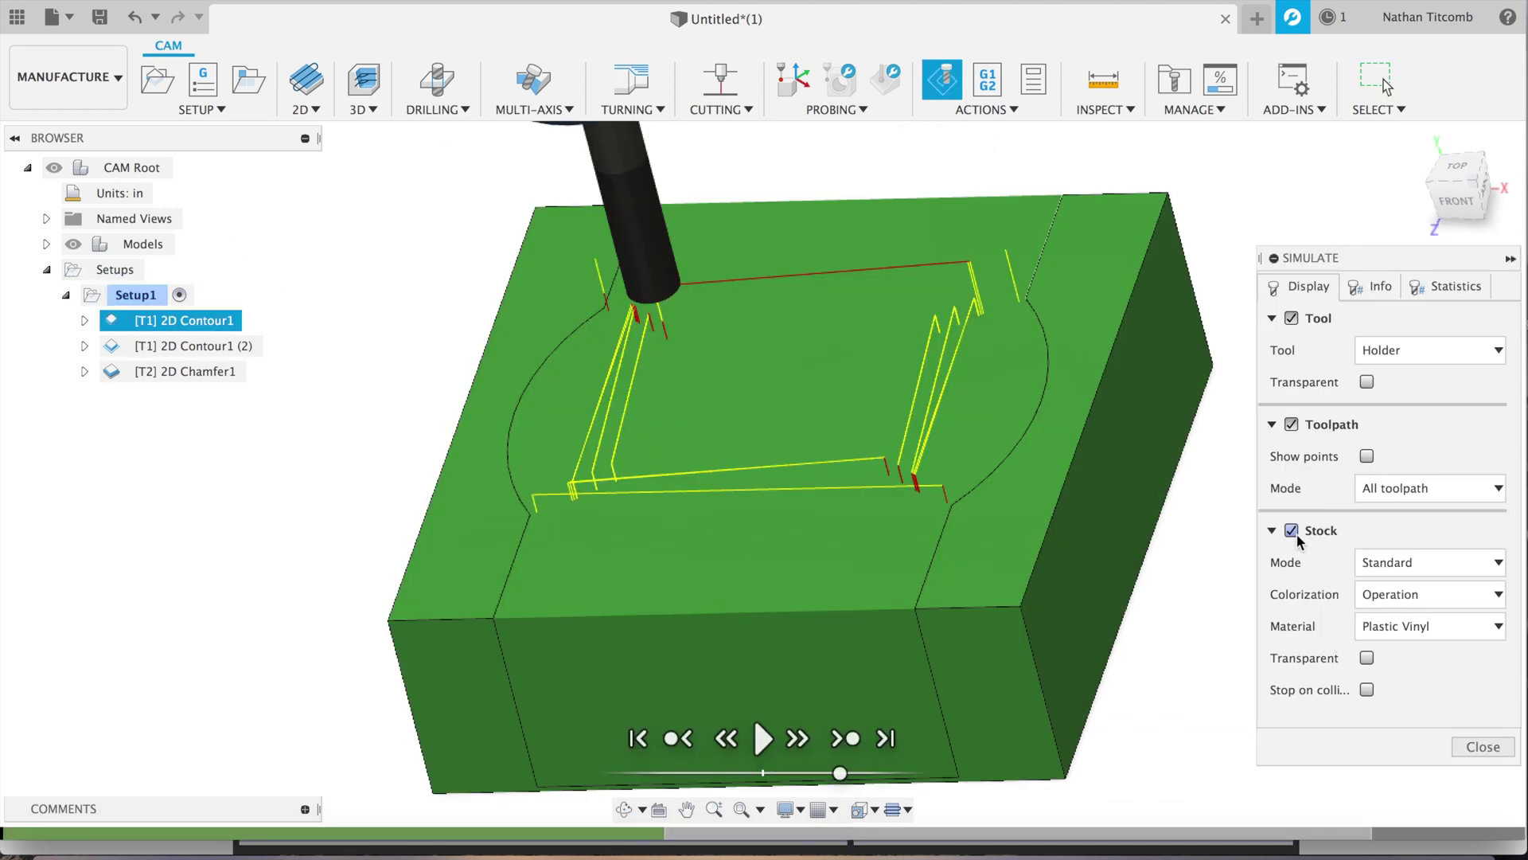
Step: Play the Setup1 simulation of both contours and the chamfer with stock hidden, viewed near-front, then close it
click(1295, 531)
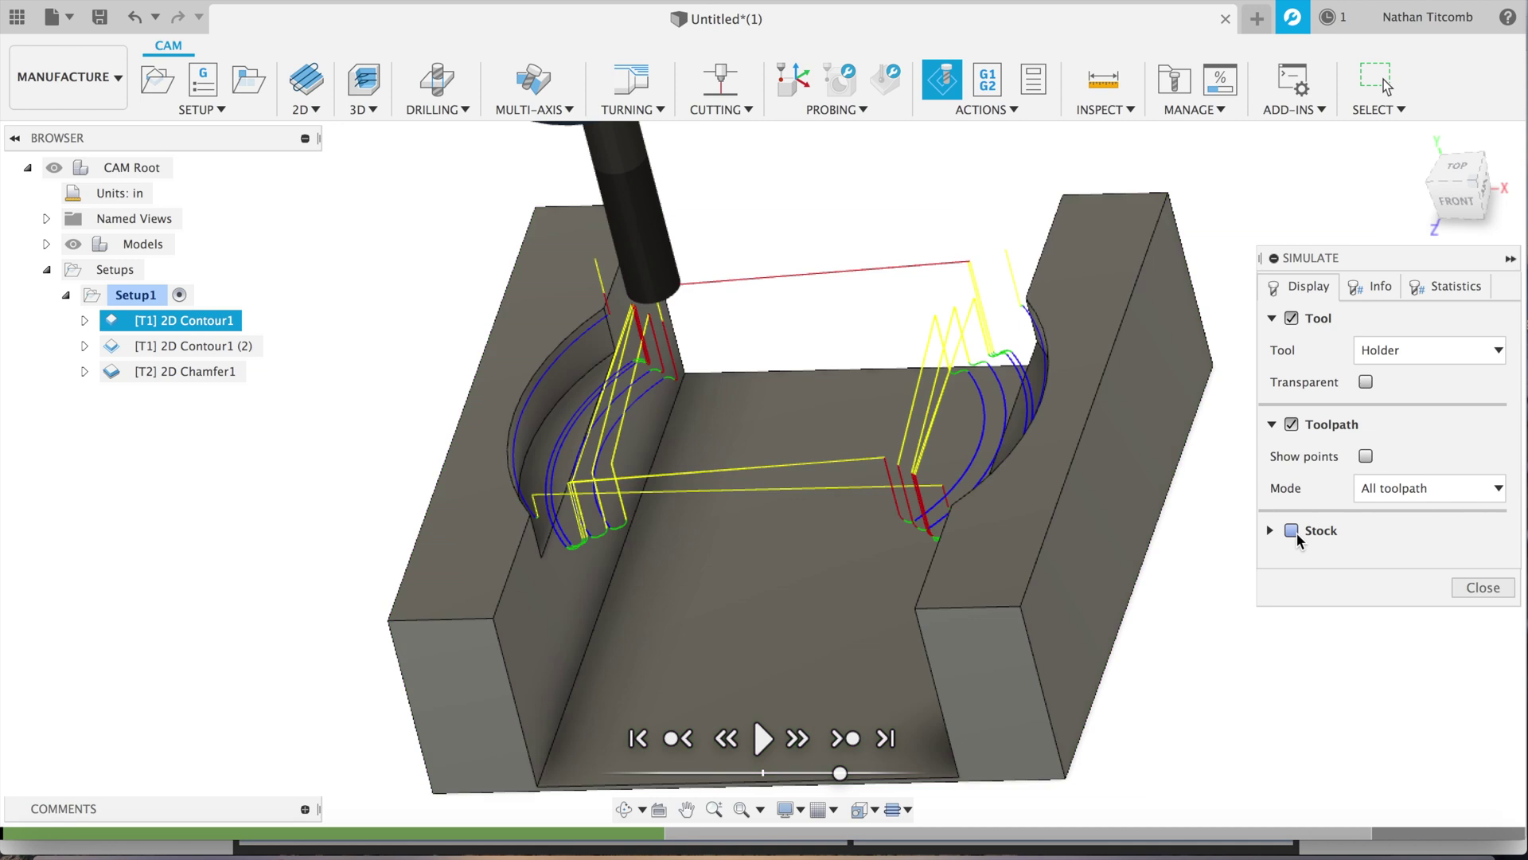
click(761, 739)
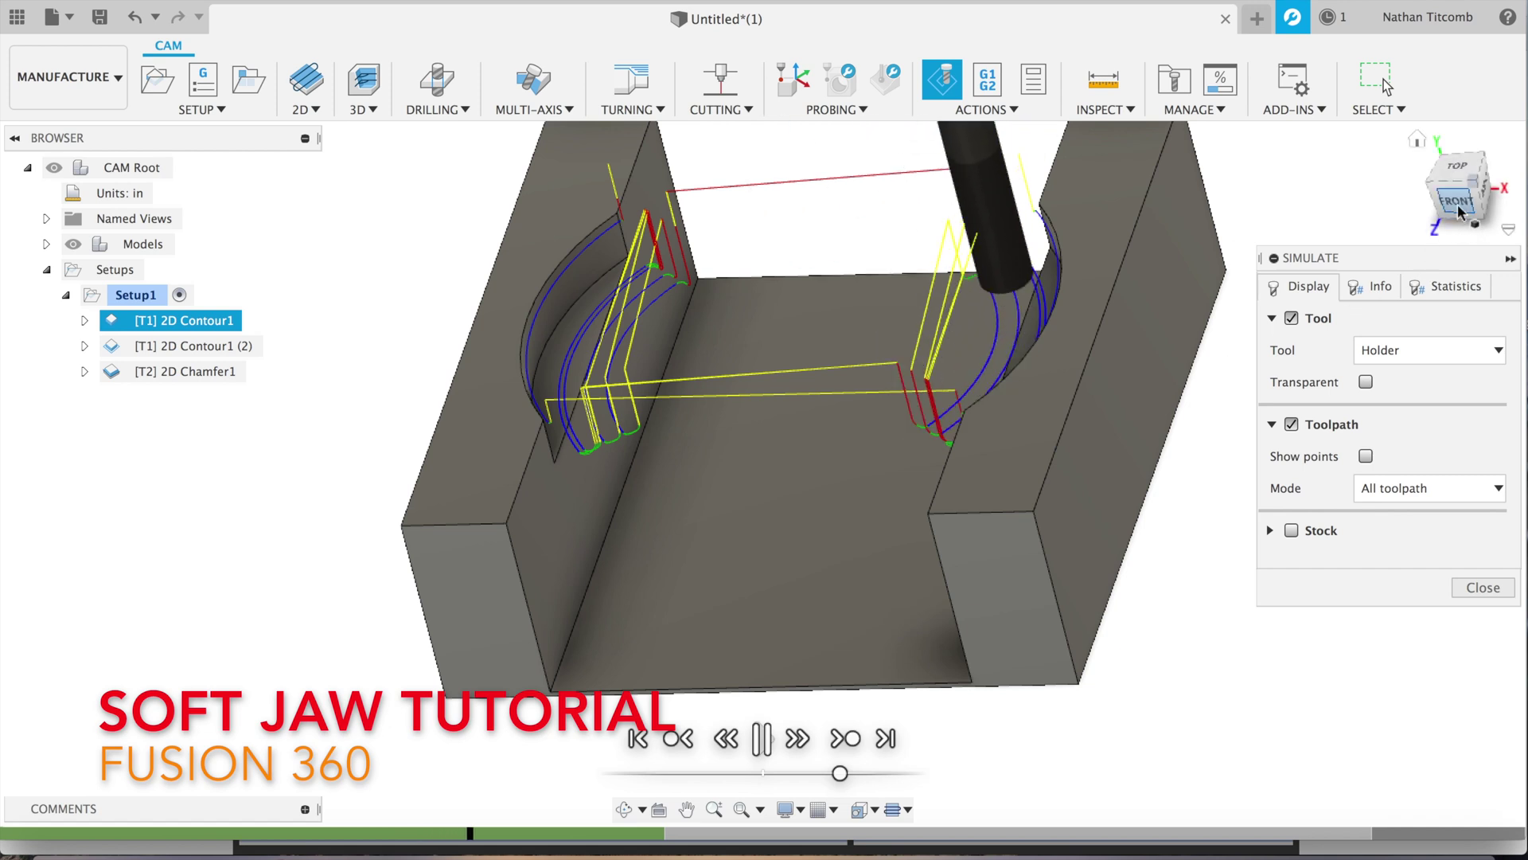
drag(1468, 203, 1504, 213)
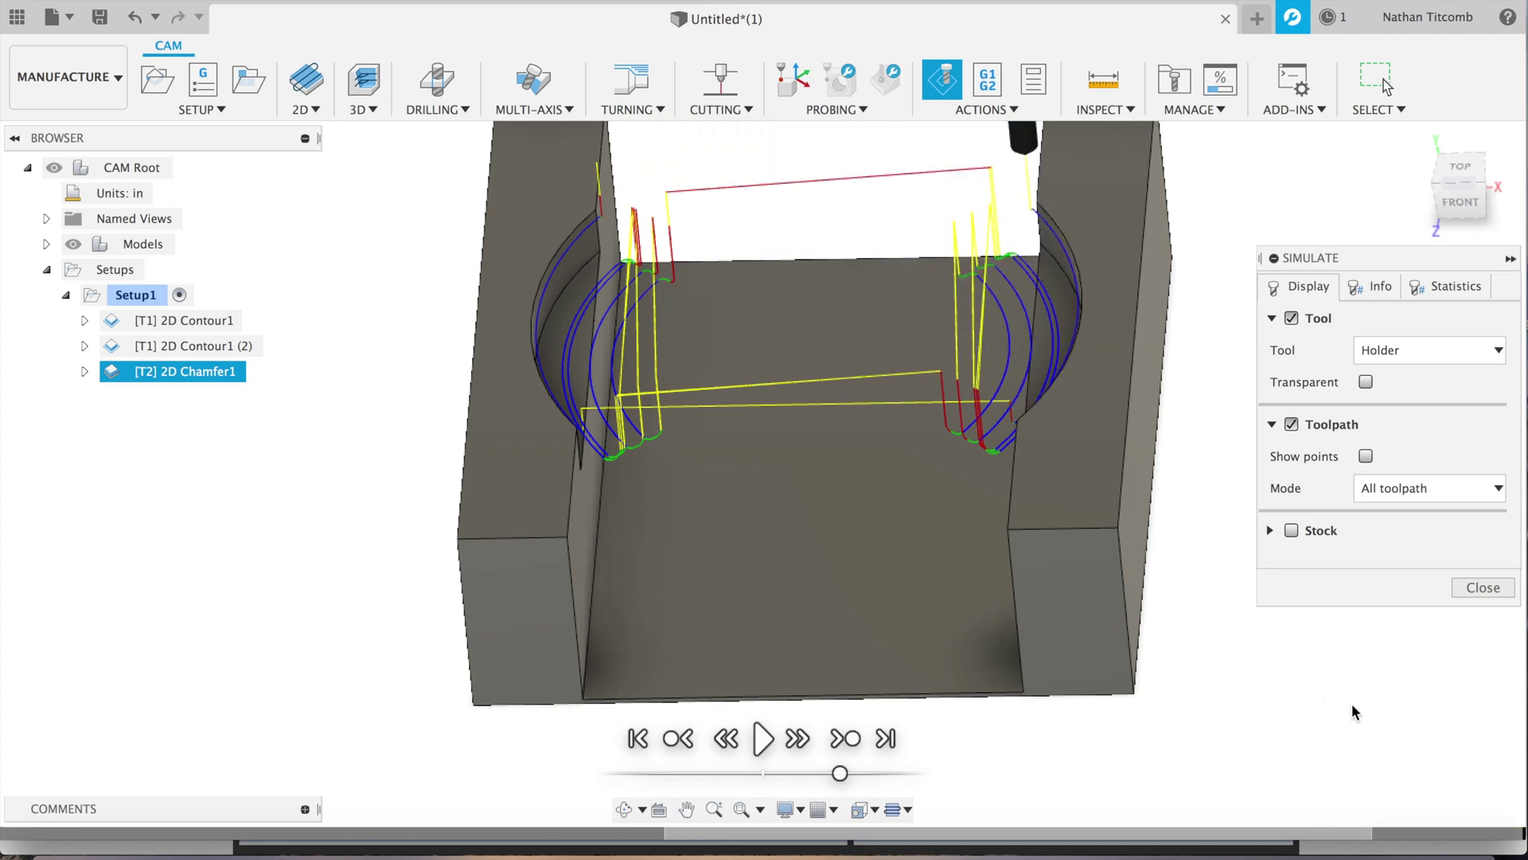
click(1483, 588)
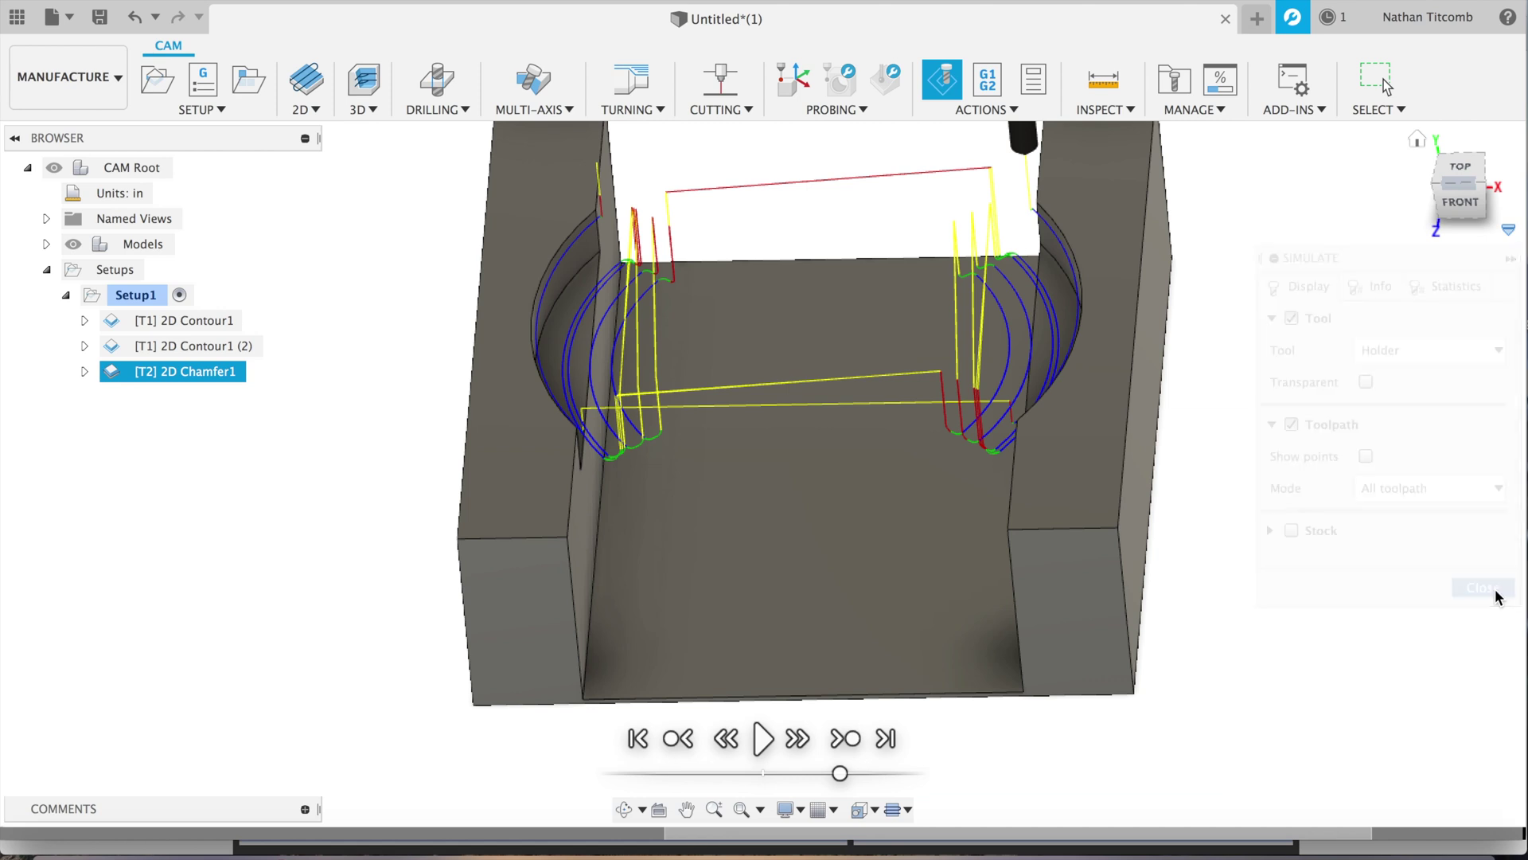